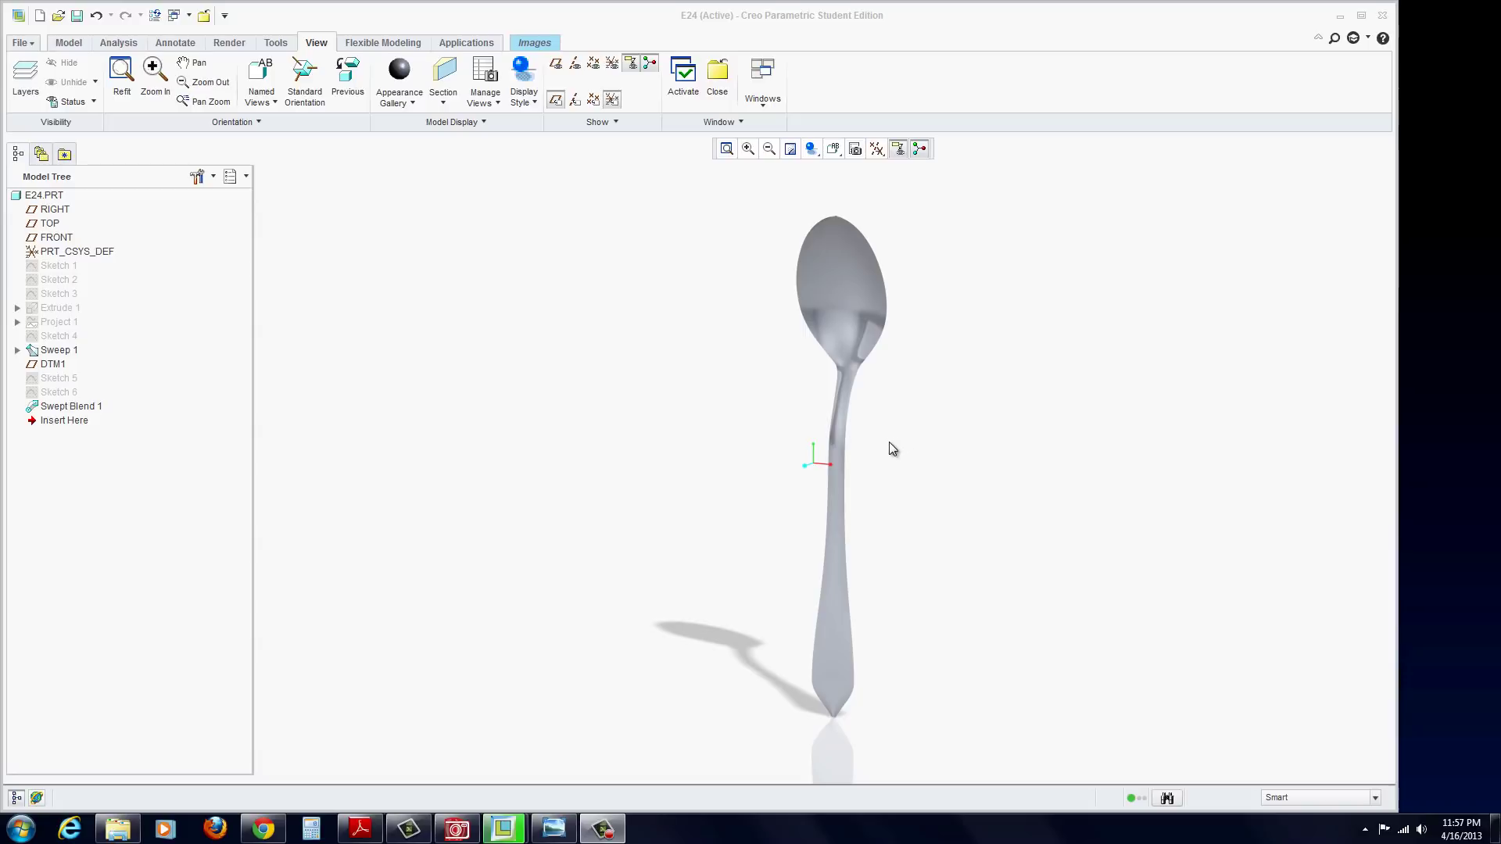
Leave image editing and create a new part named E24B.
{"action": "middle_click_drag", "start_coordinate": [888, 443], "coordinate": [899, 541]}
{"action": "left_click", "coordinate": [31, 41]}
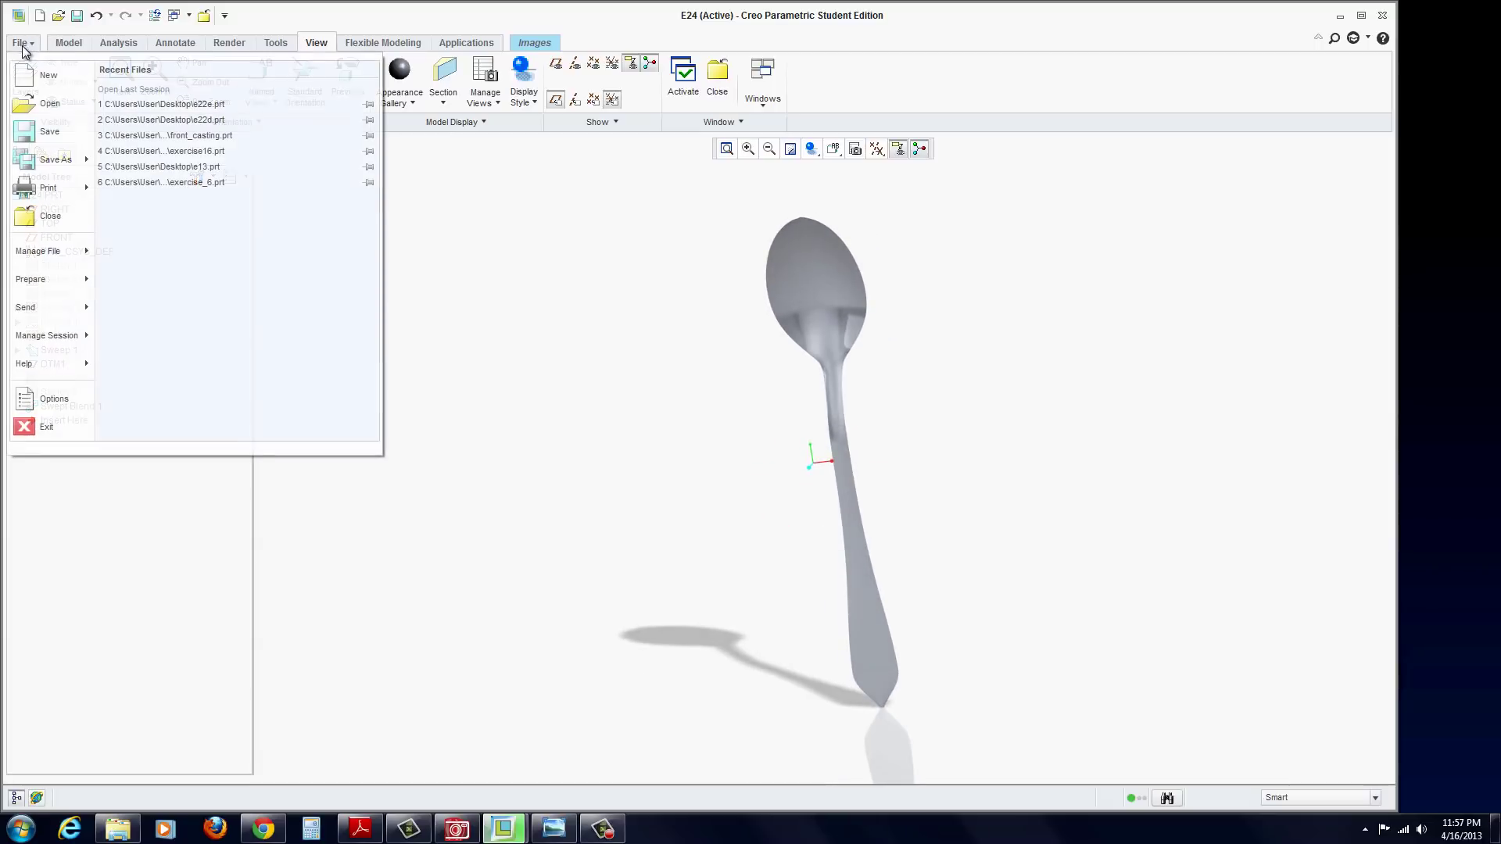
{"action": "left_click", "coordinate": [34, 78]}
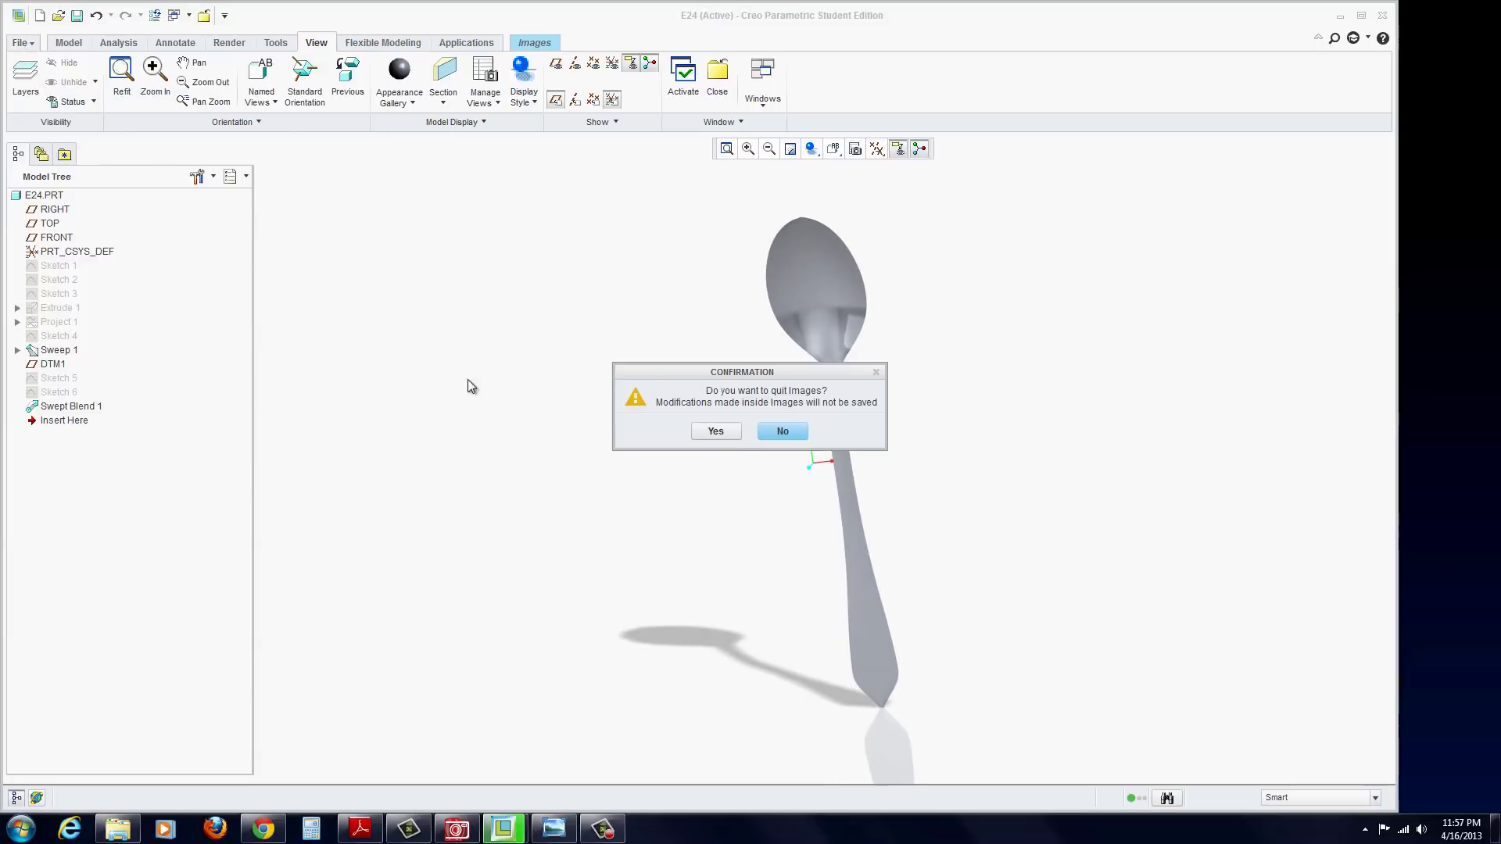
{"action": "left_click", "coordinate": [725, 431]}
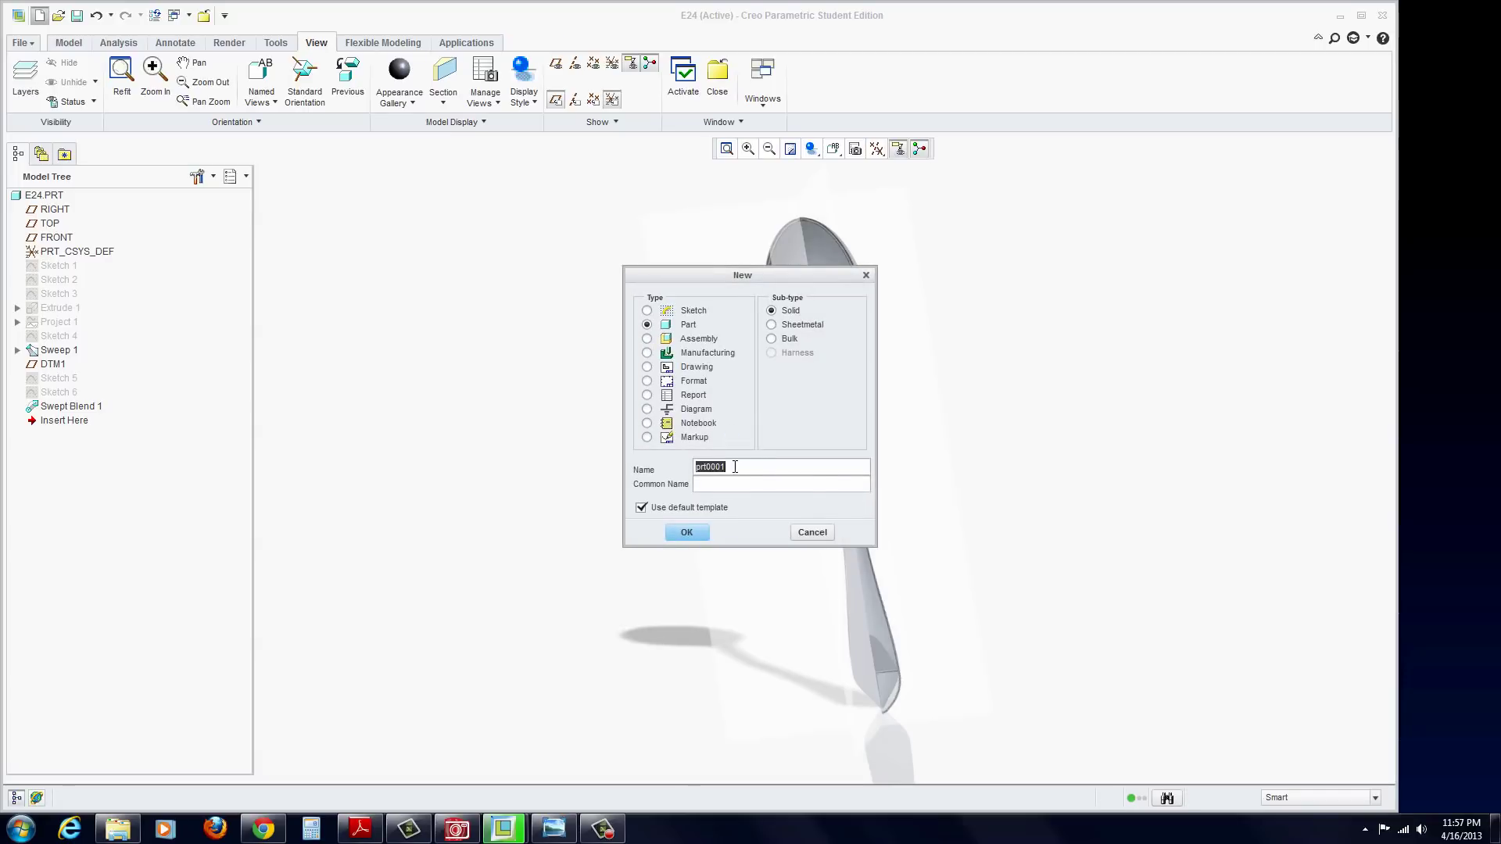
{"action": "type", "text": "E24b"}
{"action": "left_click", "coordinate": [686, 535]}
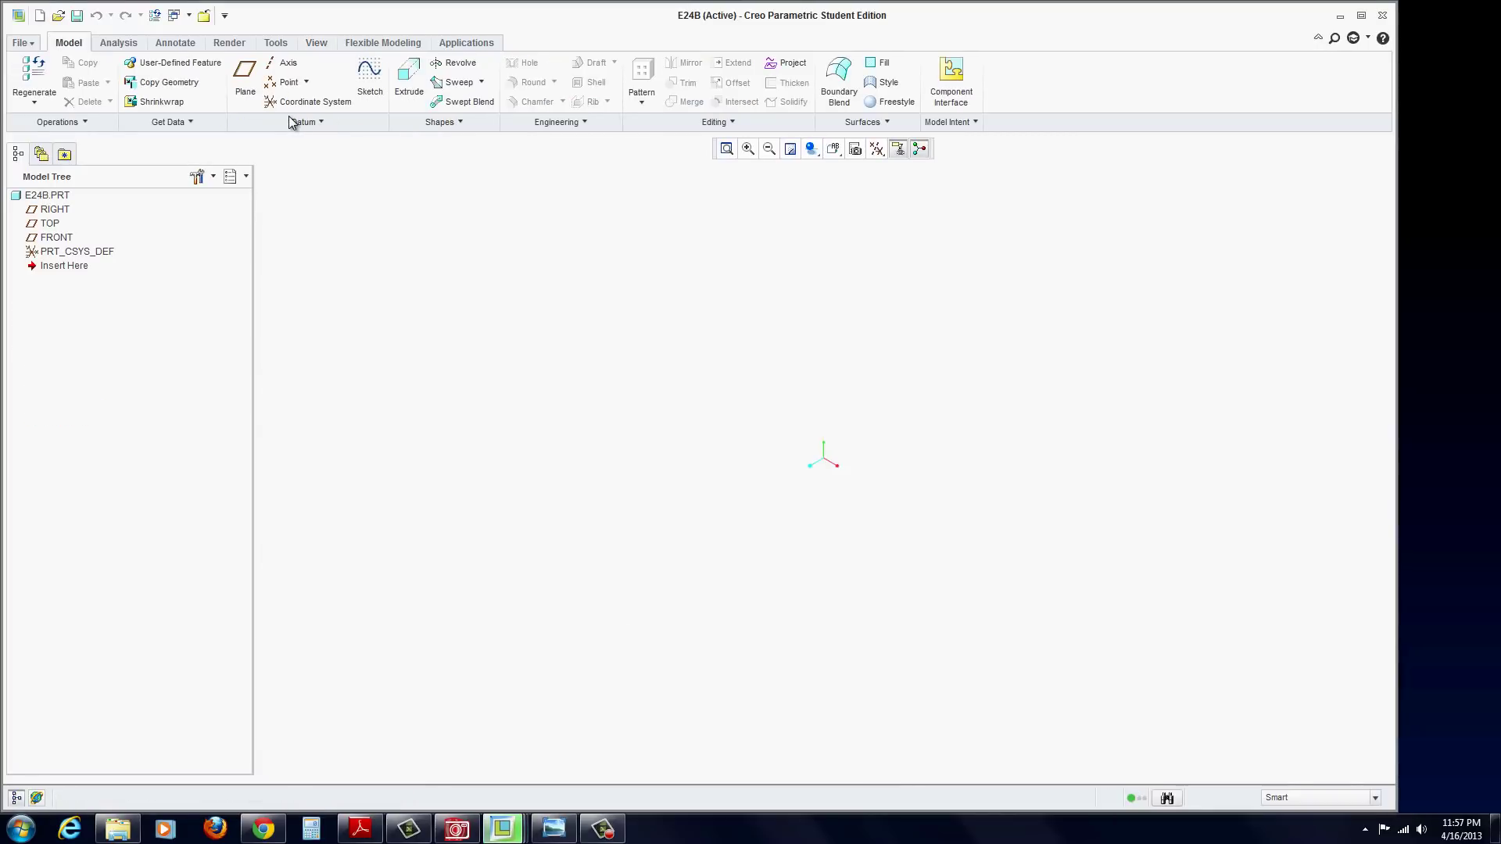
Start a sketch on the FRONT datum plane with all datum types displayed.
{"action": "left_click", "coordinate": [53, 239]}
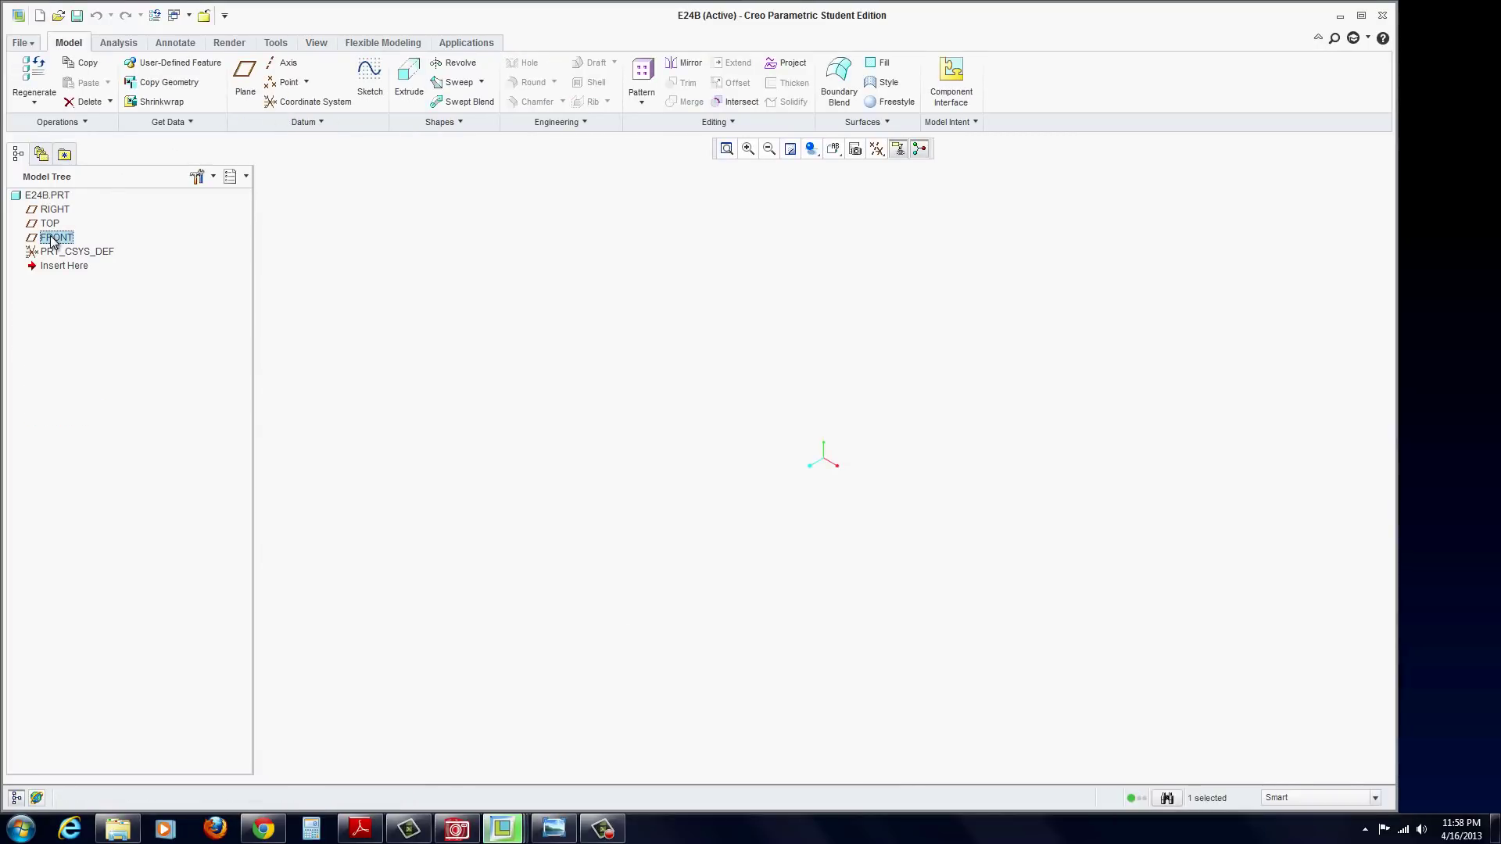
{"action": "left_click", "coordinate": [370, 76]}
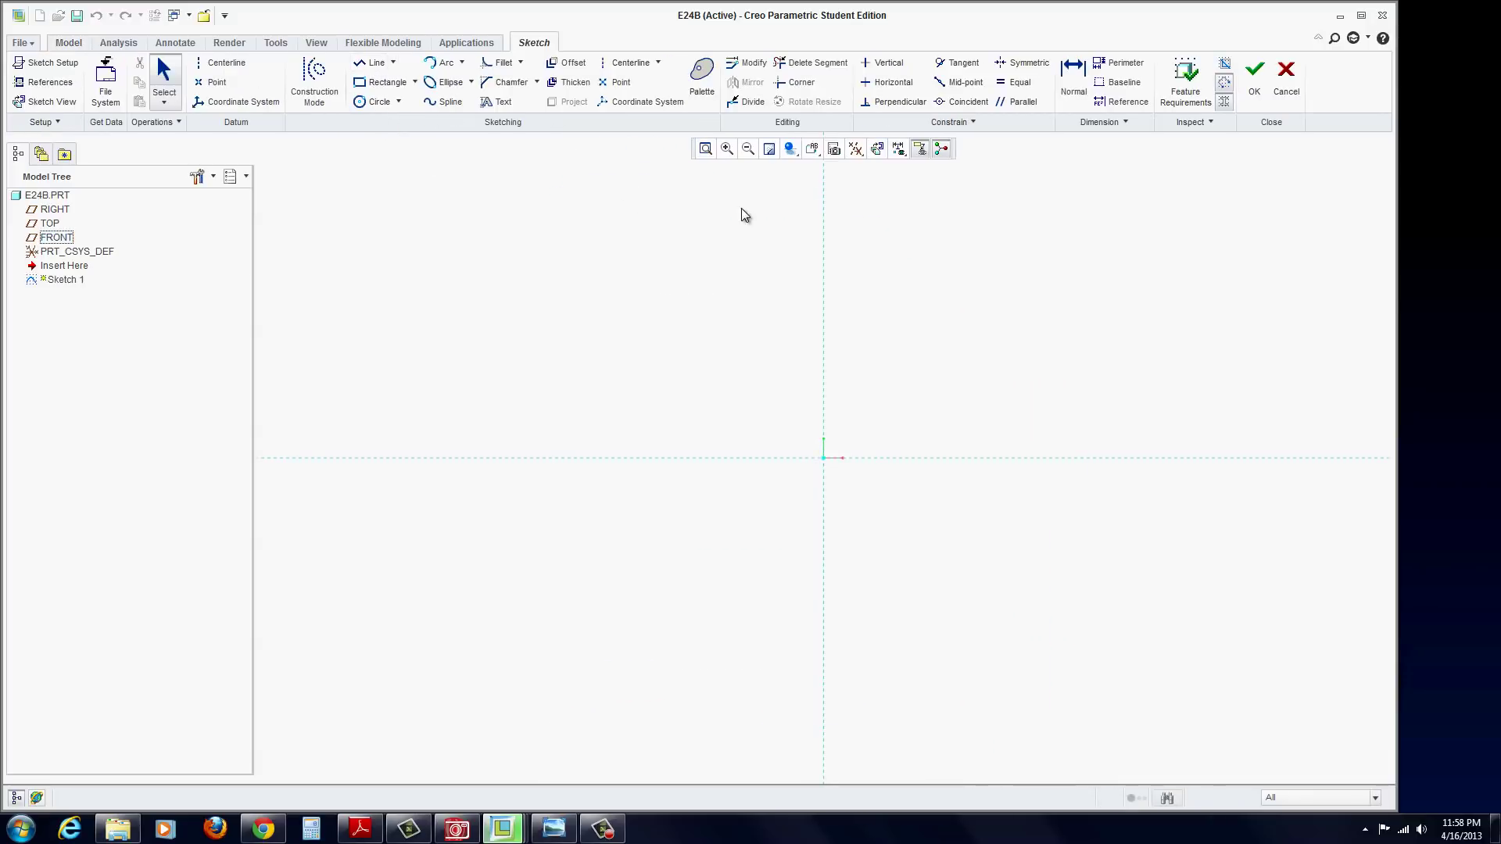
{"action": "left_click", "coordinate": [856, 148]}
{"action": "left_click", "coordinate": [856, 175]}
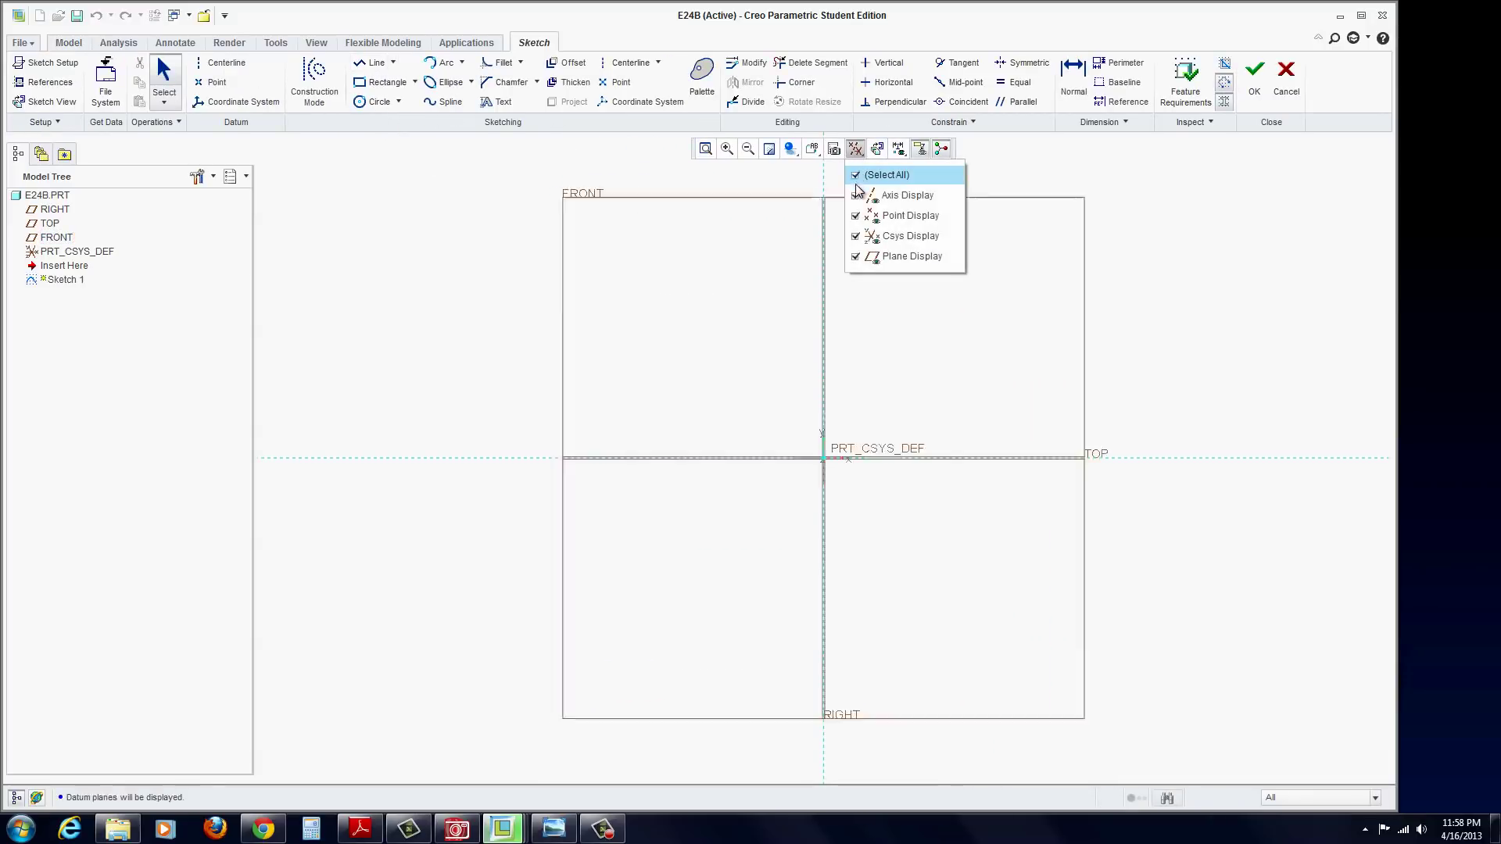
Draw a vertical line up from the origin, set its length to 6, and finish the sketch.
{"action": "left_click", "coordinate": [367, 64]}
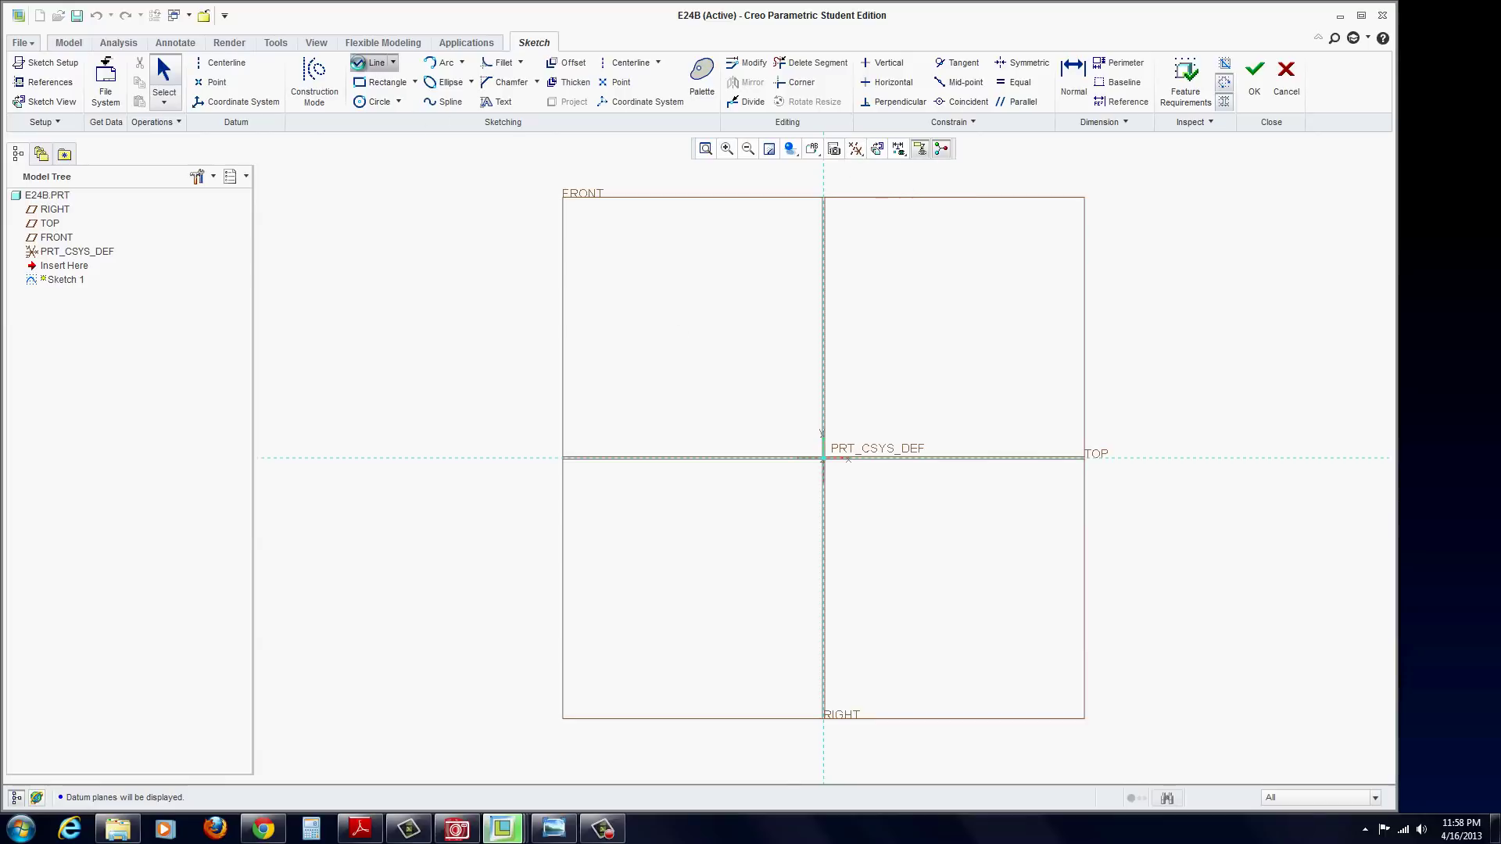
{"action": "left_click", "coordinate": [824, 366]}
{"action": "middle_click", "coordinate": [866, 411]}
{"action": "middle_click", "coordinate": [863, 413]}
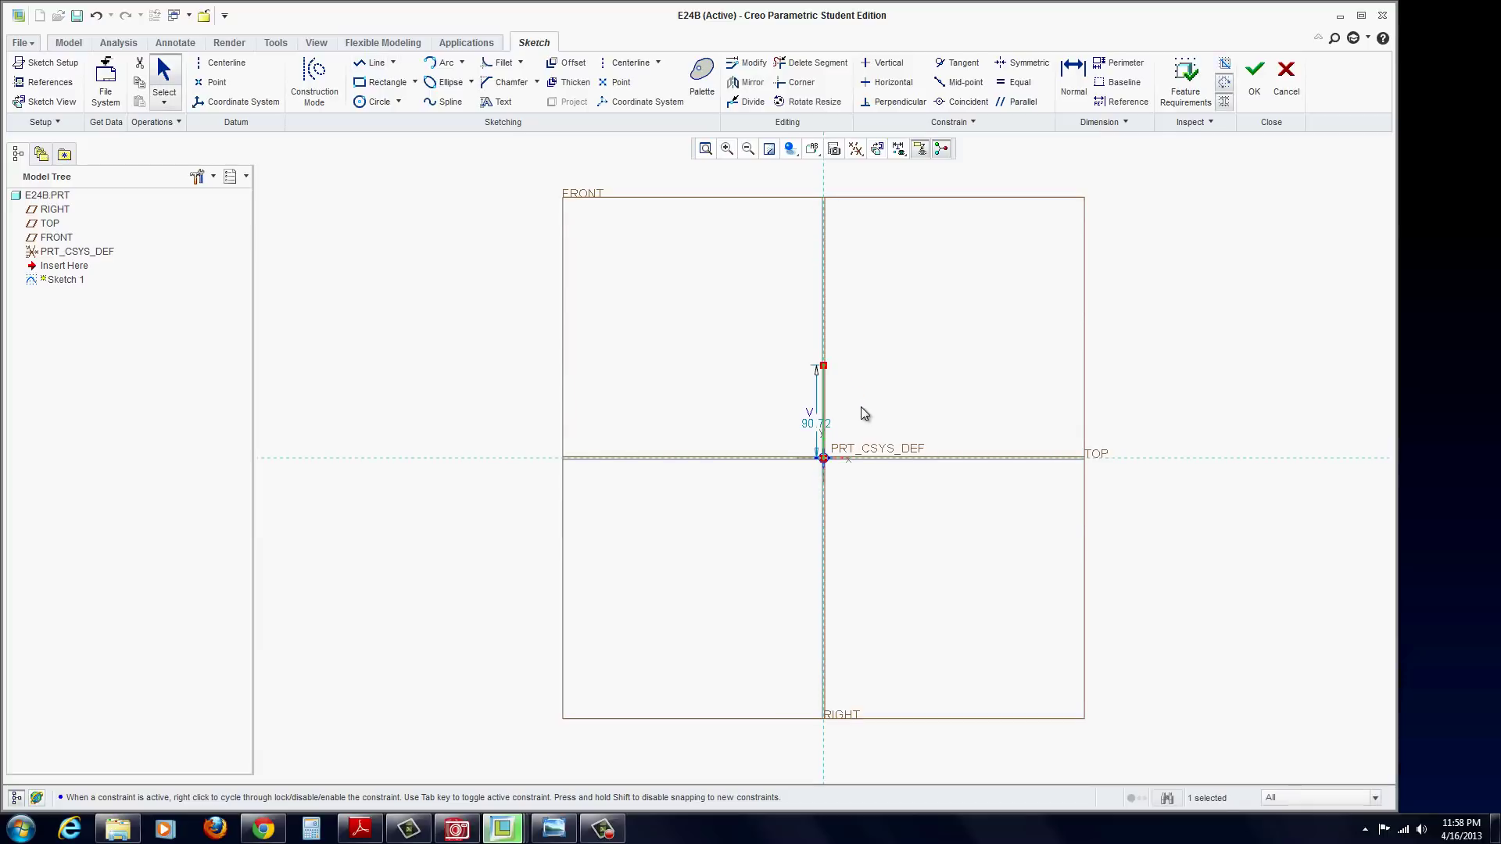
{"action": "double_click", "coordinate": [815, 423]}
{"action": "type", "text": "6"}
{"action": "key", "text": "Return"}
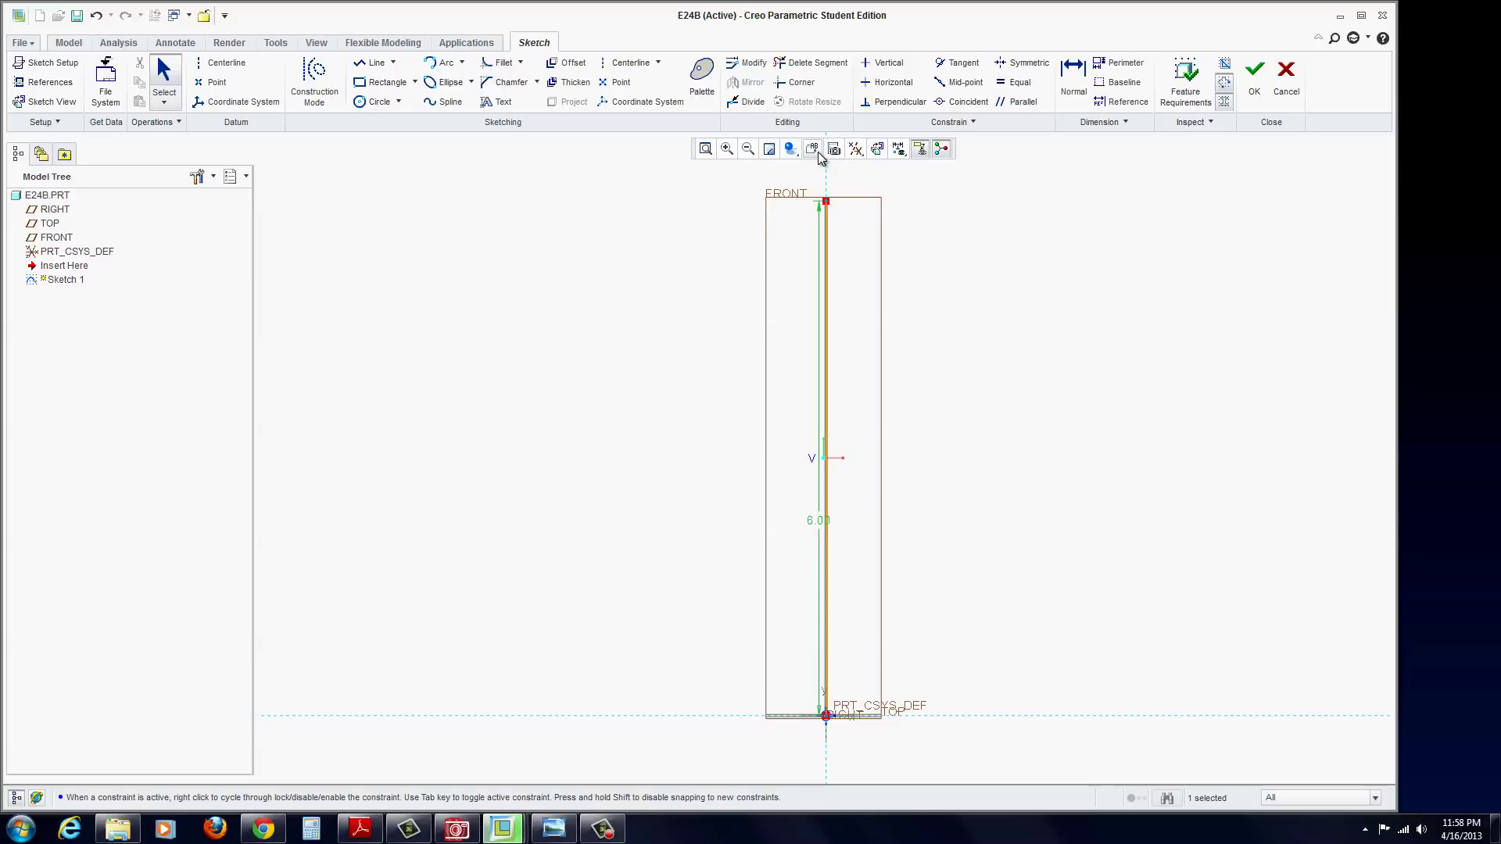
{"action": "left_click", "coordinate": [1255, 78]}
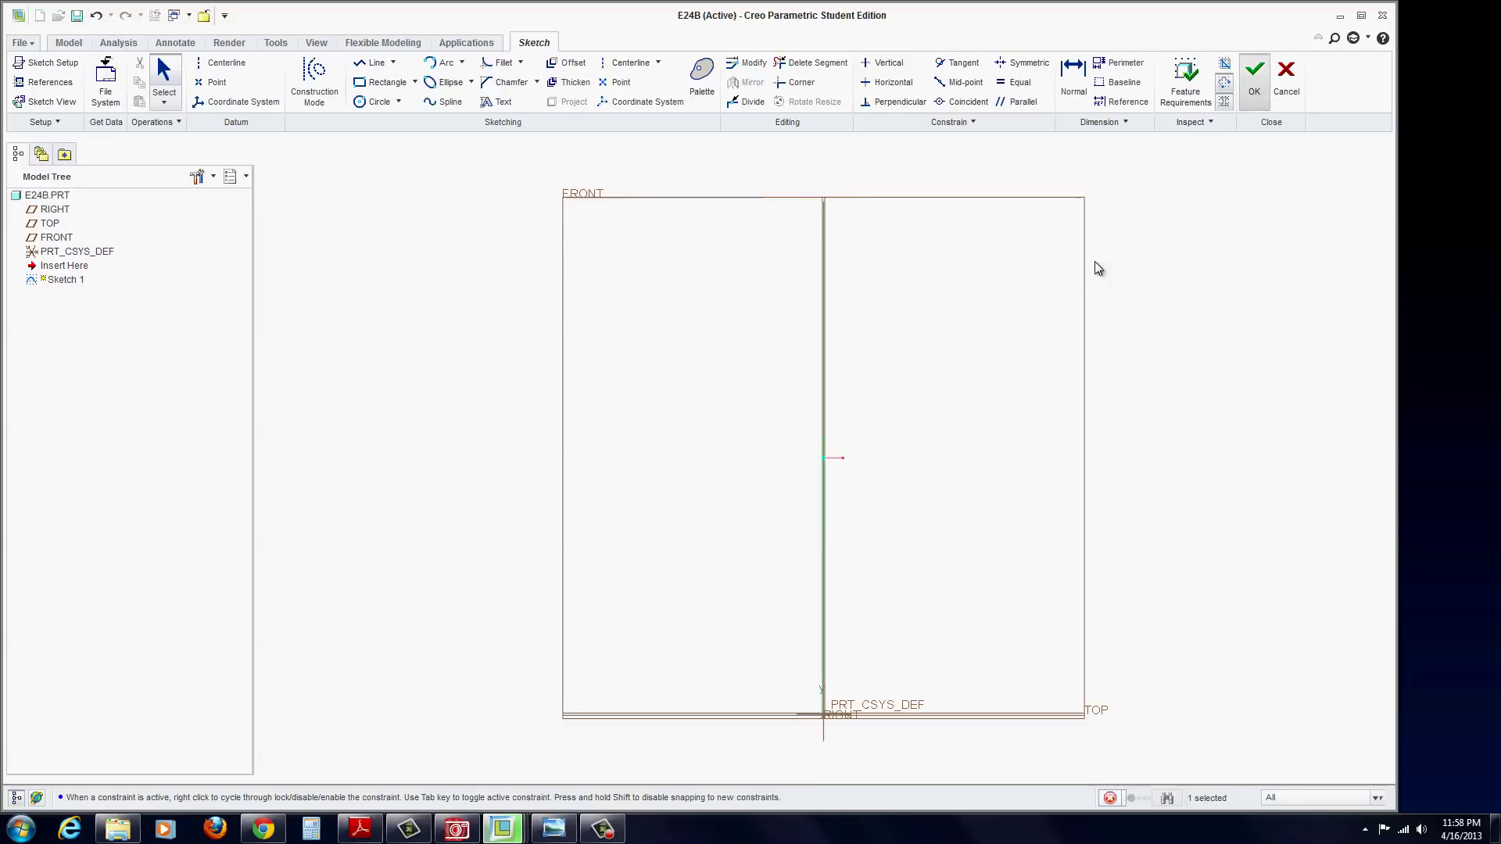
Turn off datum plane display and deselect Sketch 1.
{"action": "left_click", "coordinate": [876, 149]}
{"action": "left_click", "coordinate": [876, 257]}
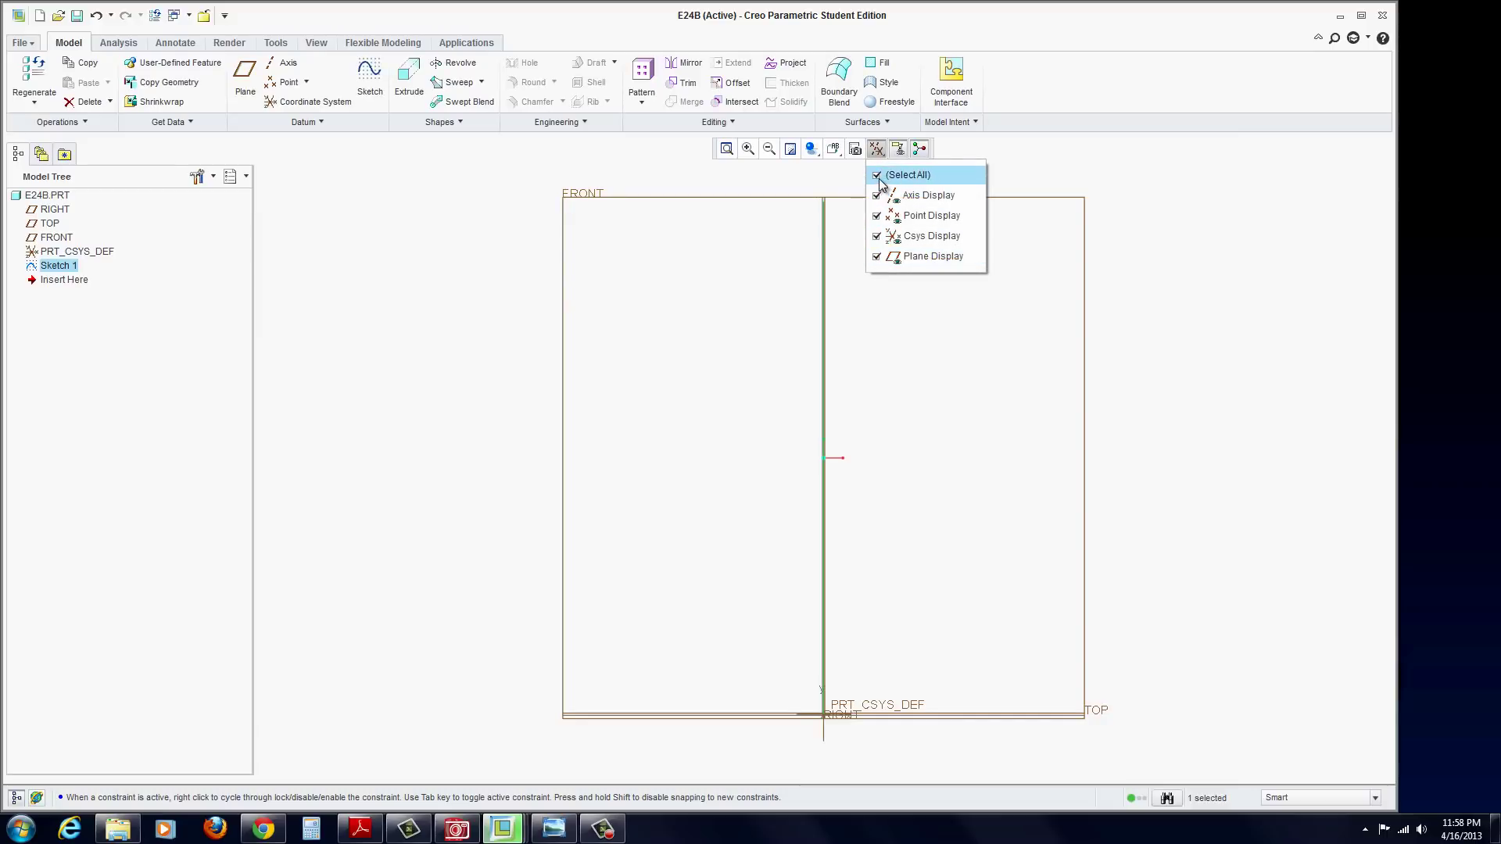
{"action": "left_click", "coordinate": [922, 482]}
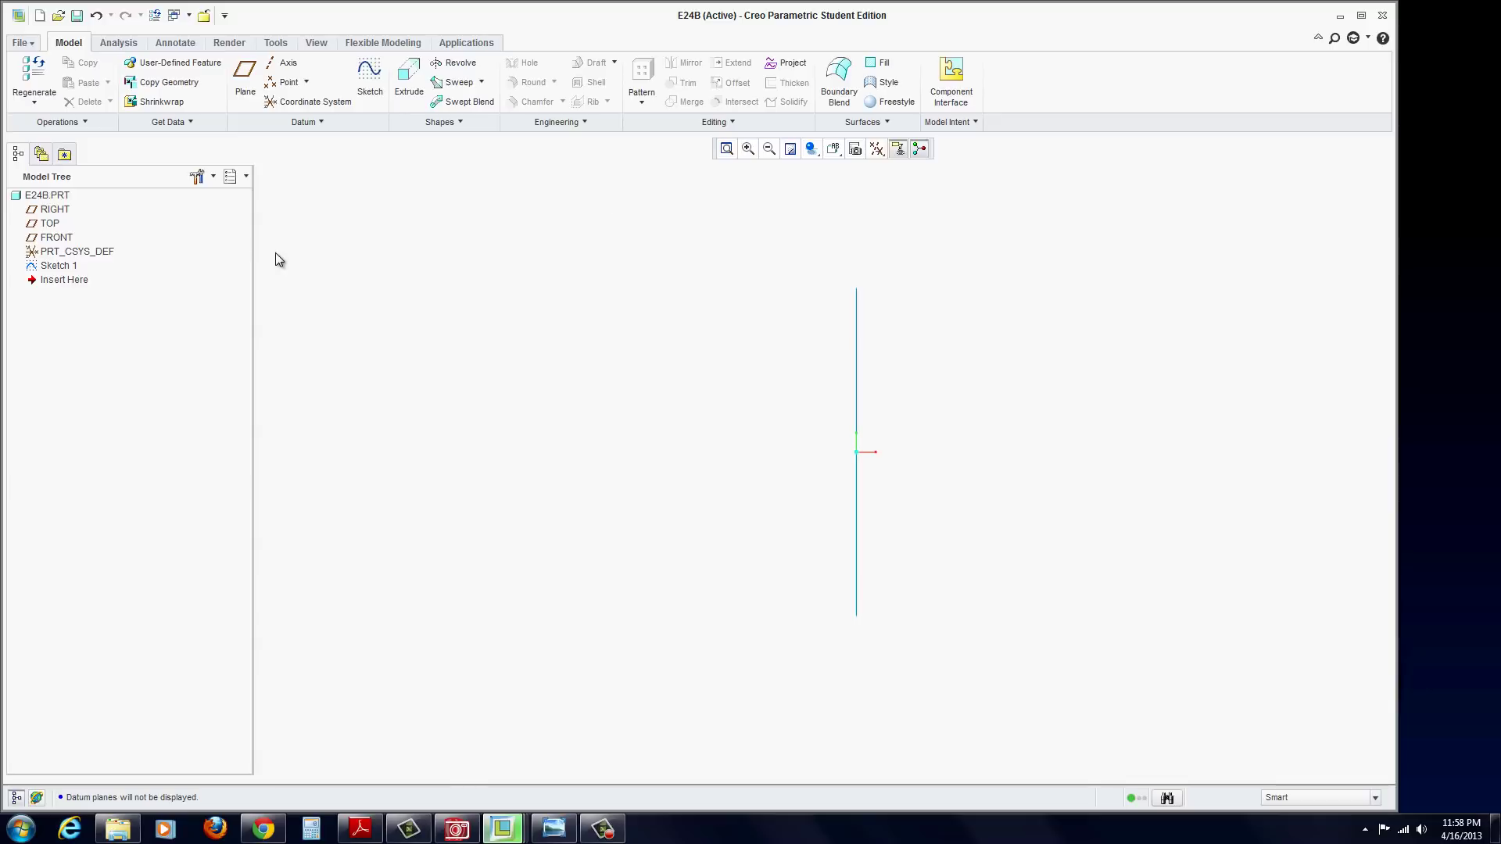
Open the reference Images tools and add an image on the FRONT plane.
{"action": "left_click", "coordinate": [318, 44]}
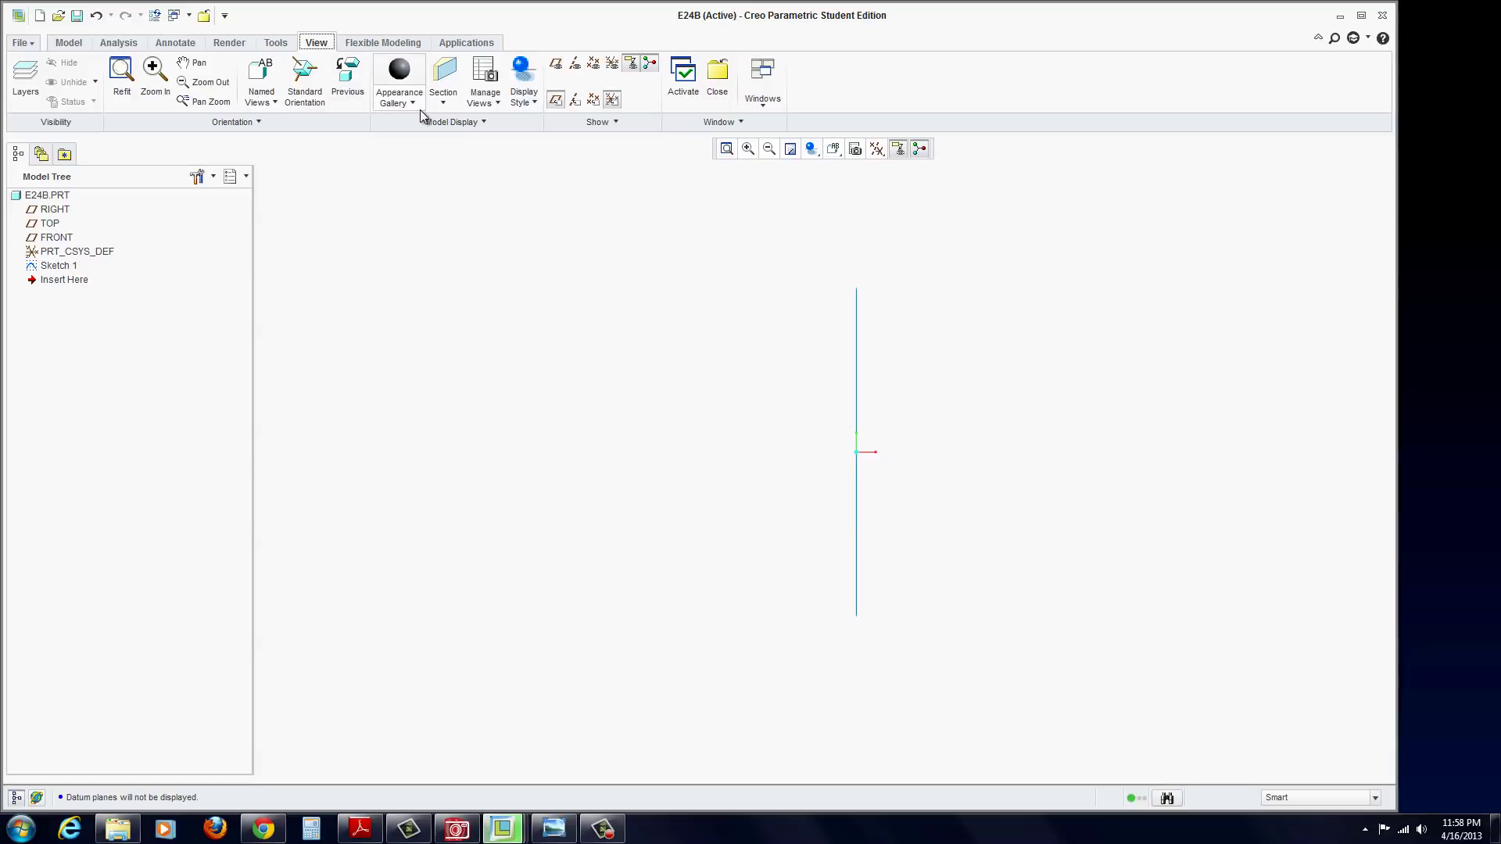
{"action": "left_click", "coordinate": [481, 123]}
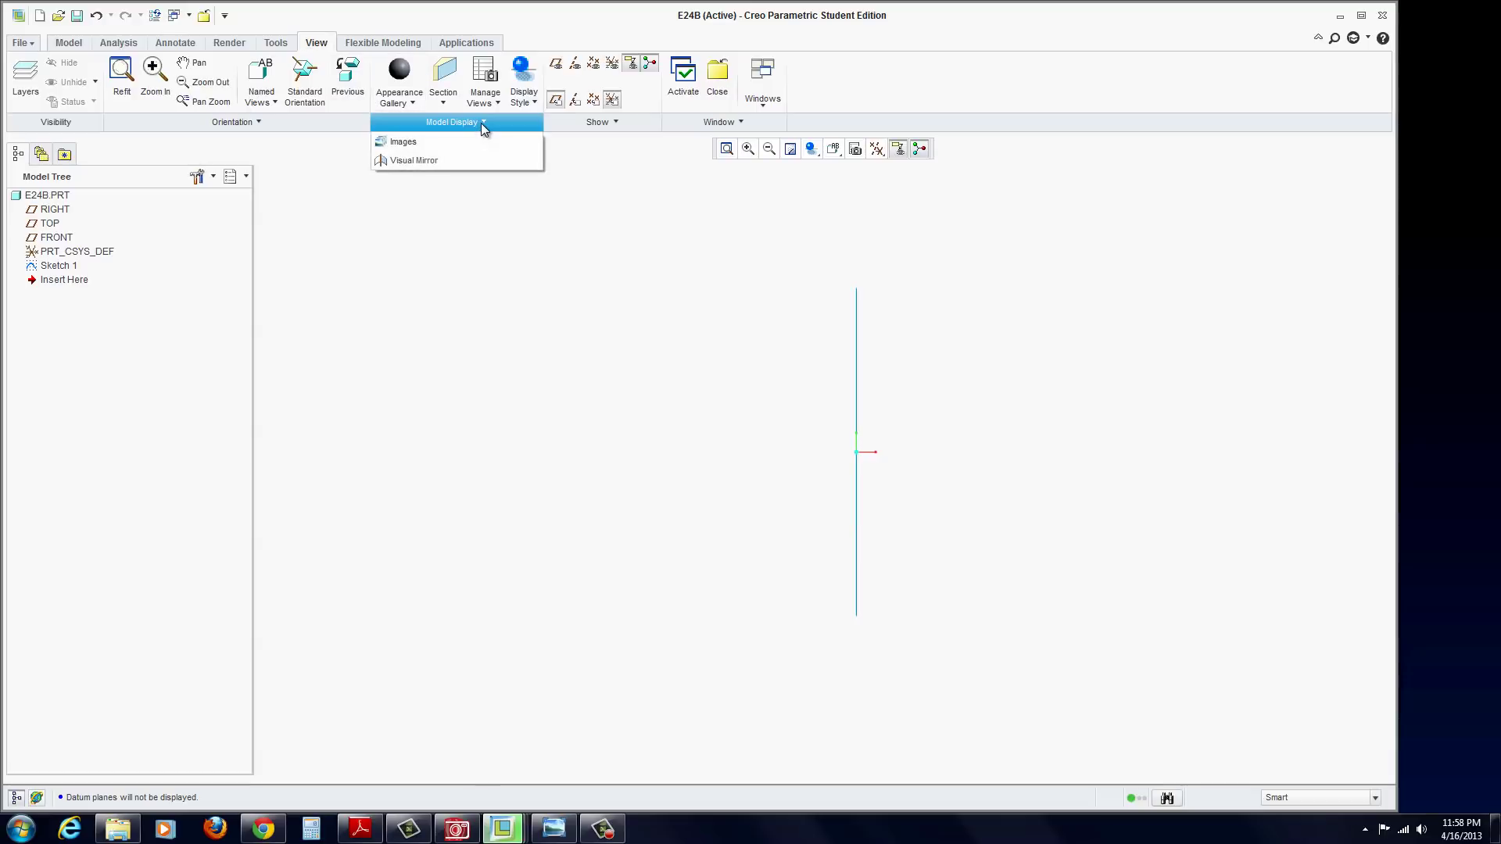
{"action": "left_click", "coordinate": [408, 145]}
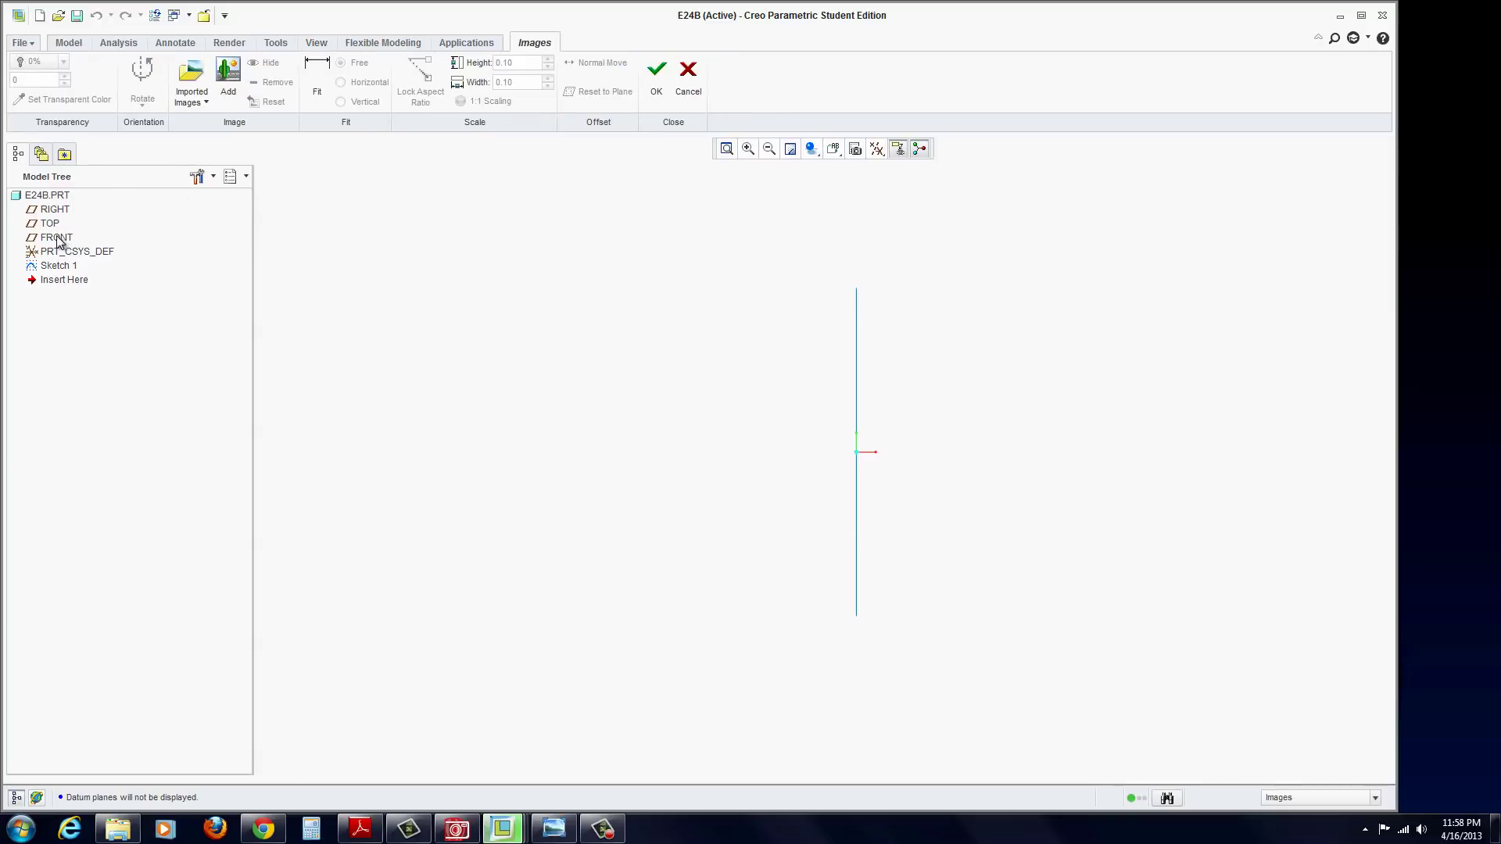
{"action": "left_click", "coordinate": [228, 85]}
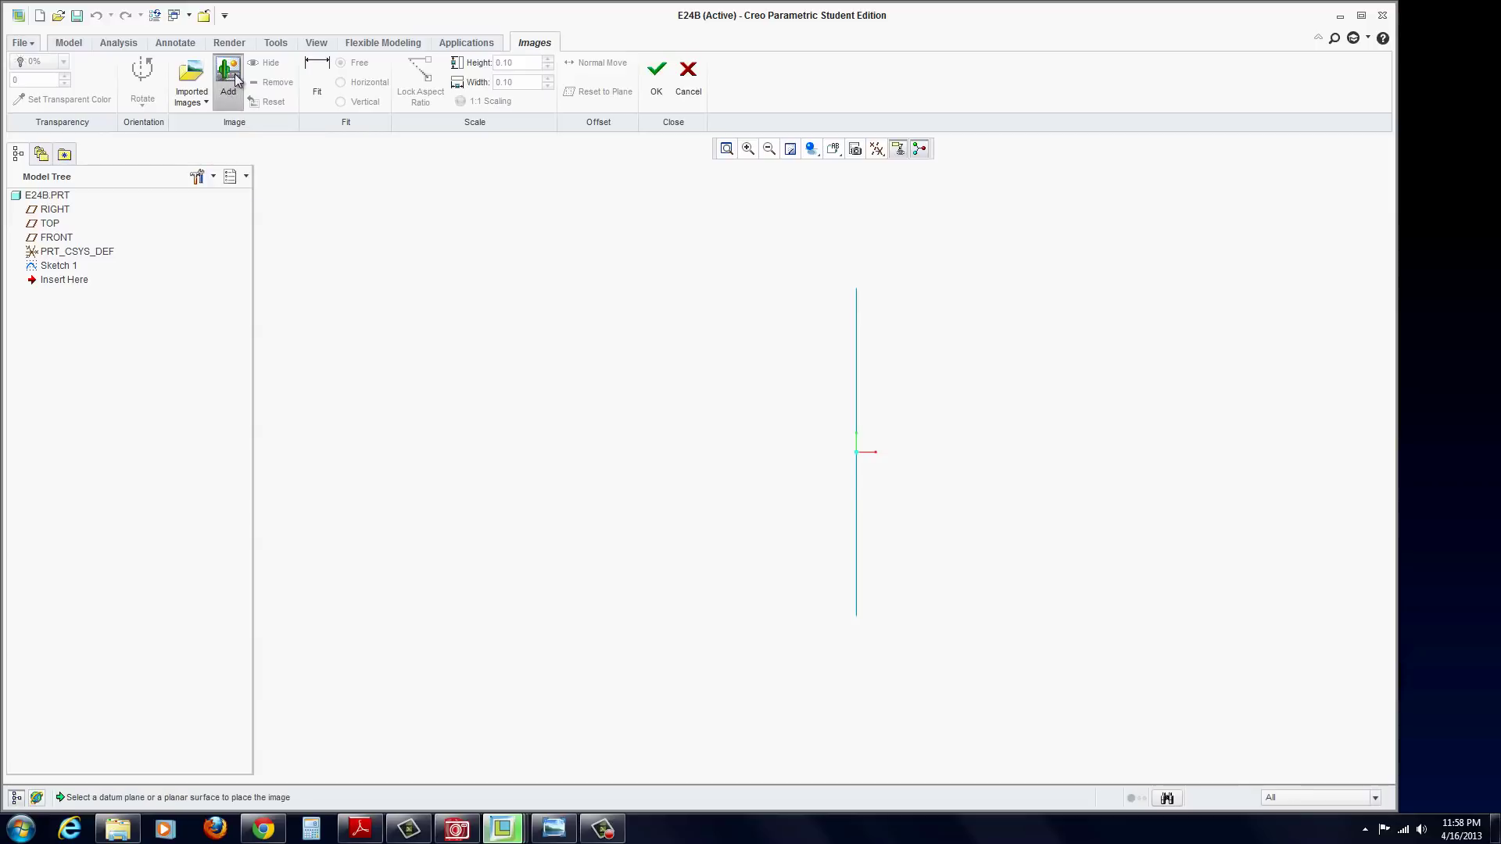
{"action": "left_click", "coordinate": [51, 238]}
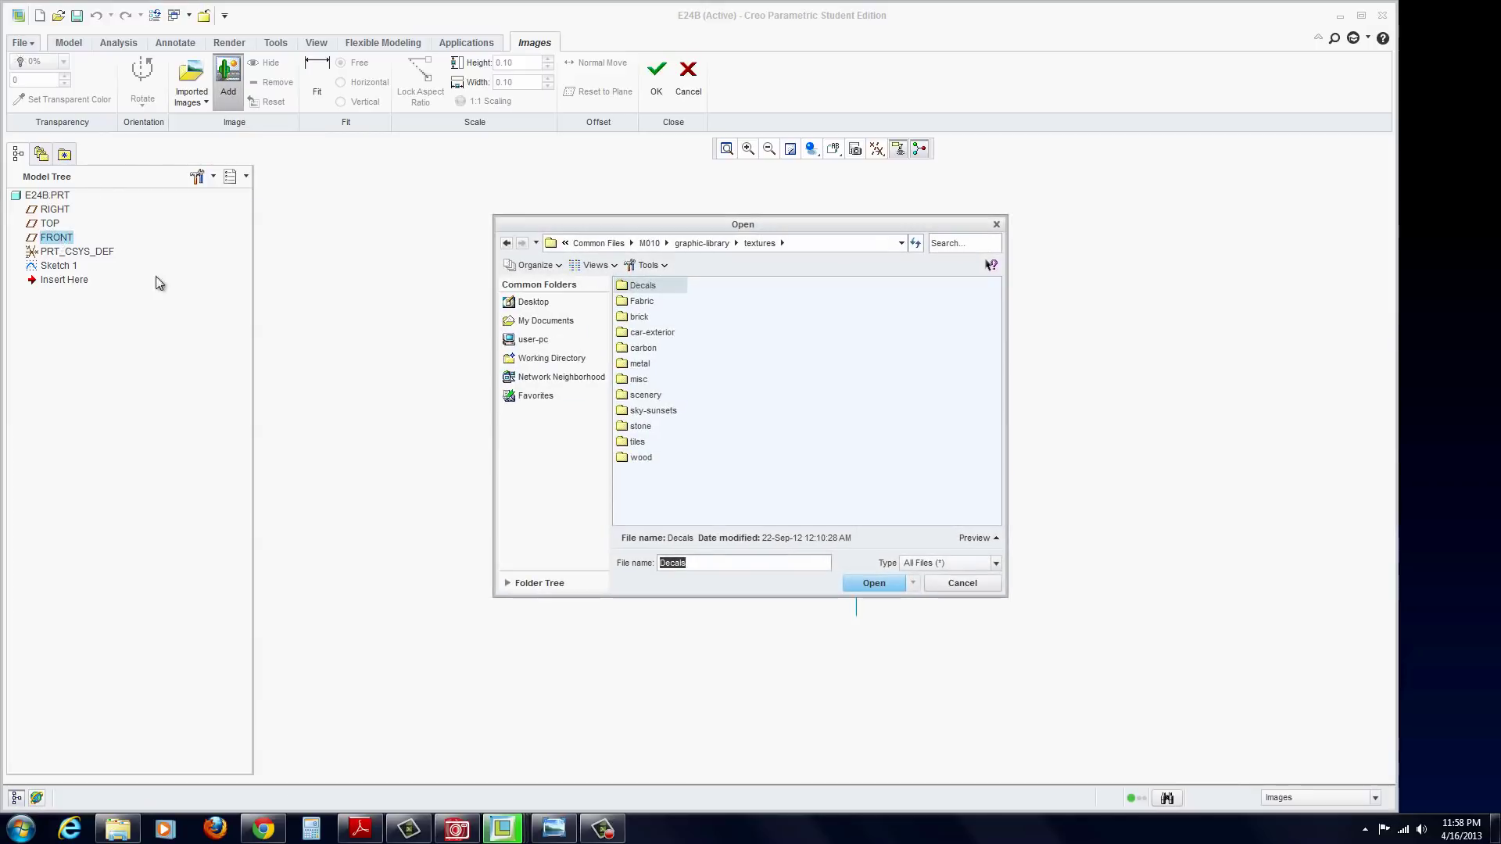
Browse from Documents to the Sample Files\Exercise 21 folder.
{"action": "left_click", "coordinate": [545, 324]}
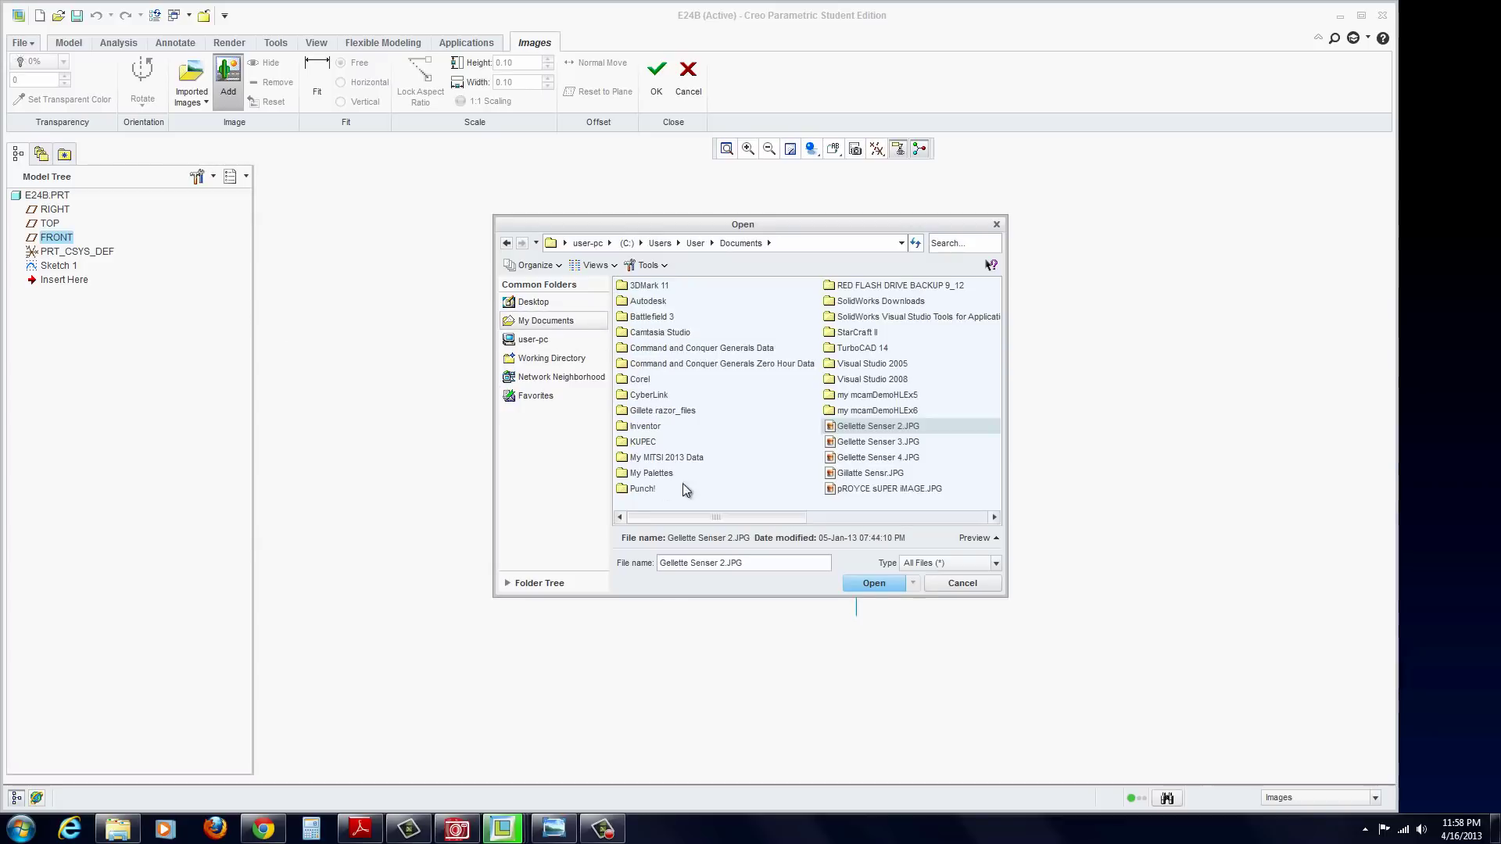
{"action": "left_click", "coordinate": [870, 289]}
{"action": "double_click", "coordinate": [870, 291]}
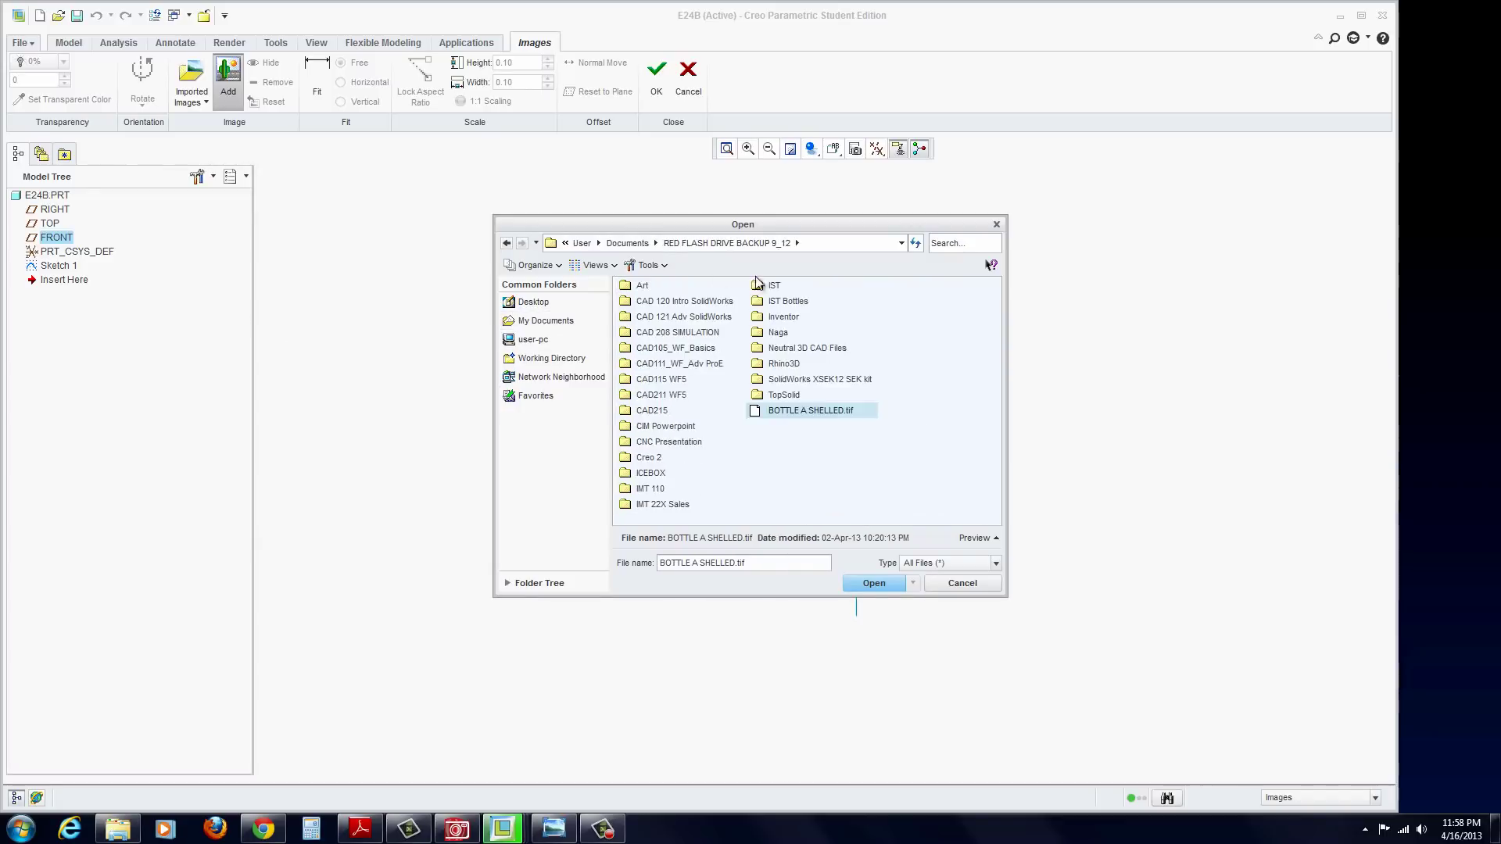
{"action": "double_click", "coordinate": [696, 317]}
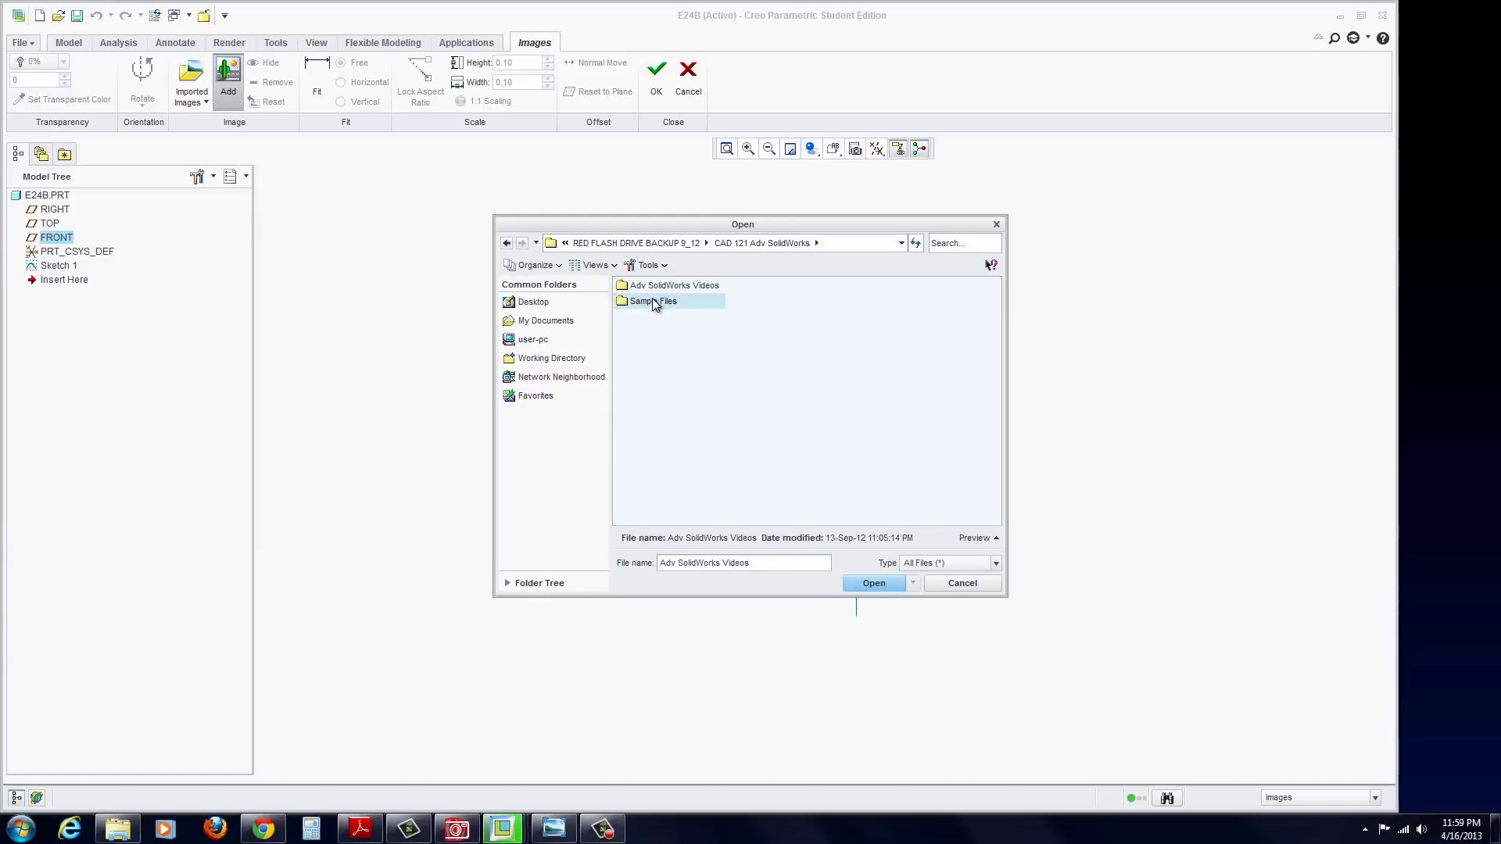
{"action": "double_click", "coordinate": [652, 300]}
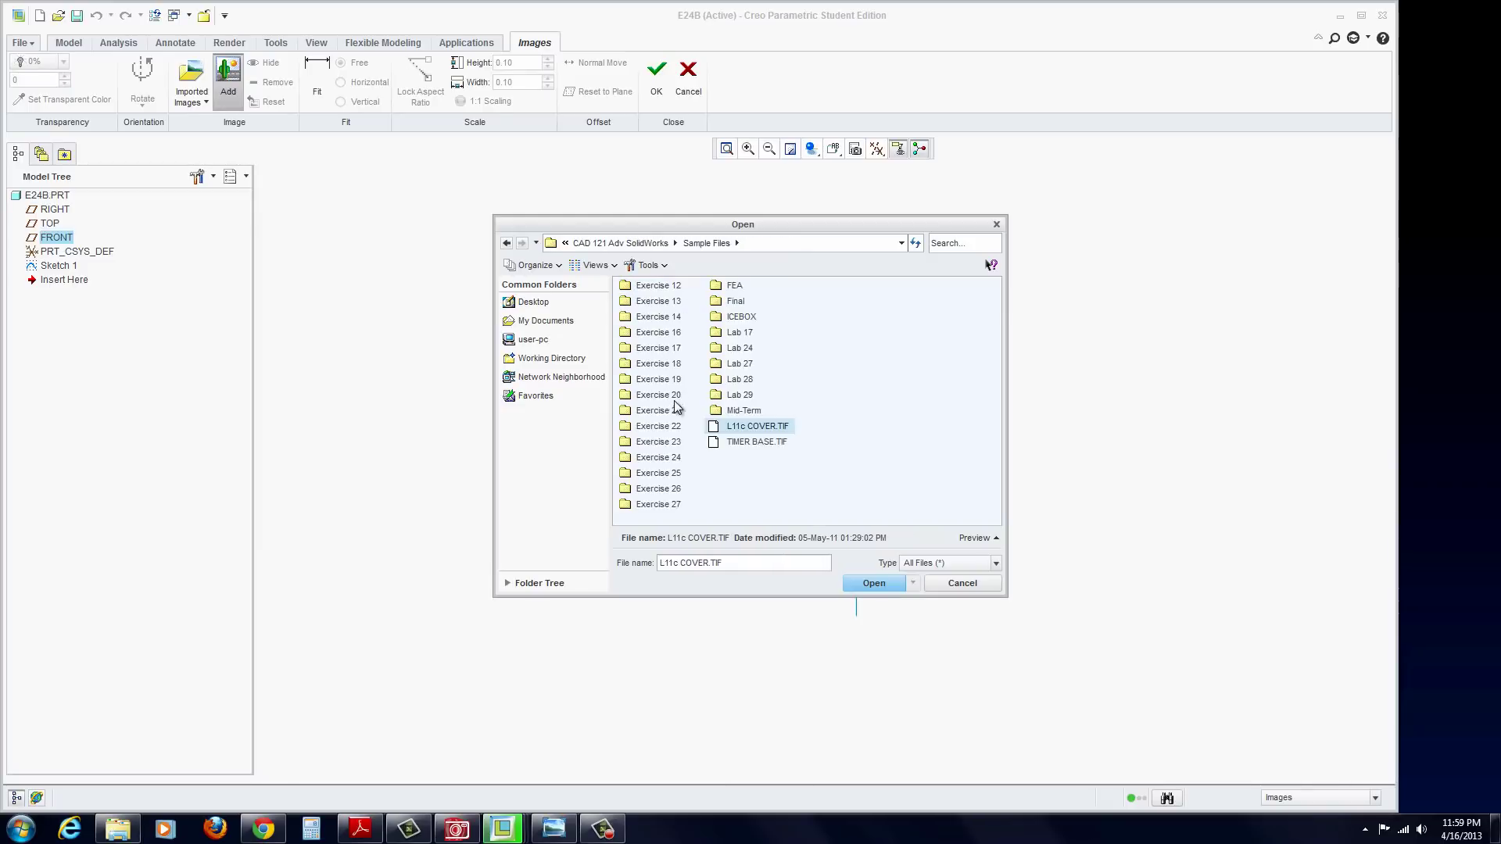
{"action": "double_click", "coordinate": [661, 410]}
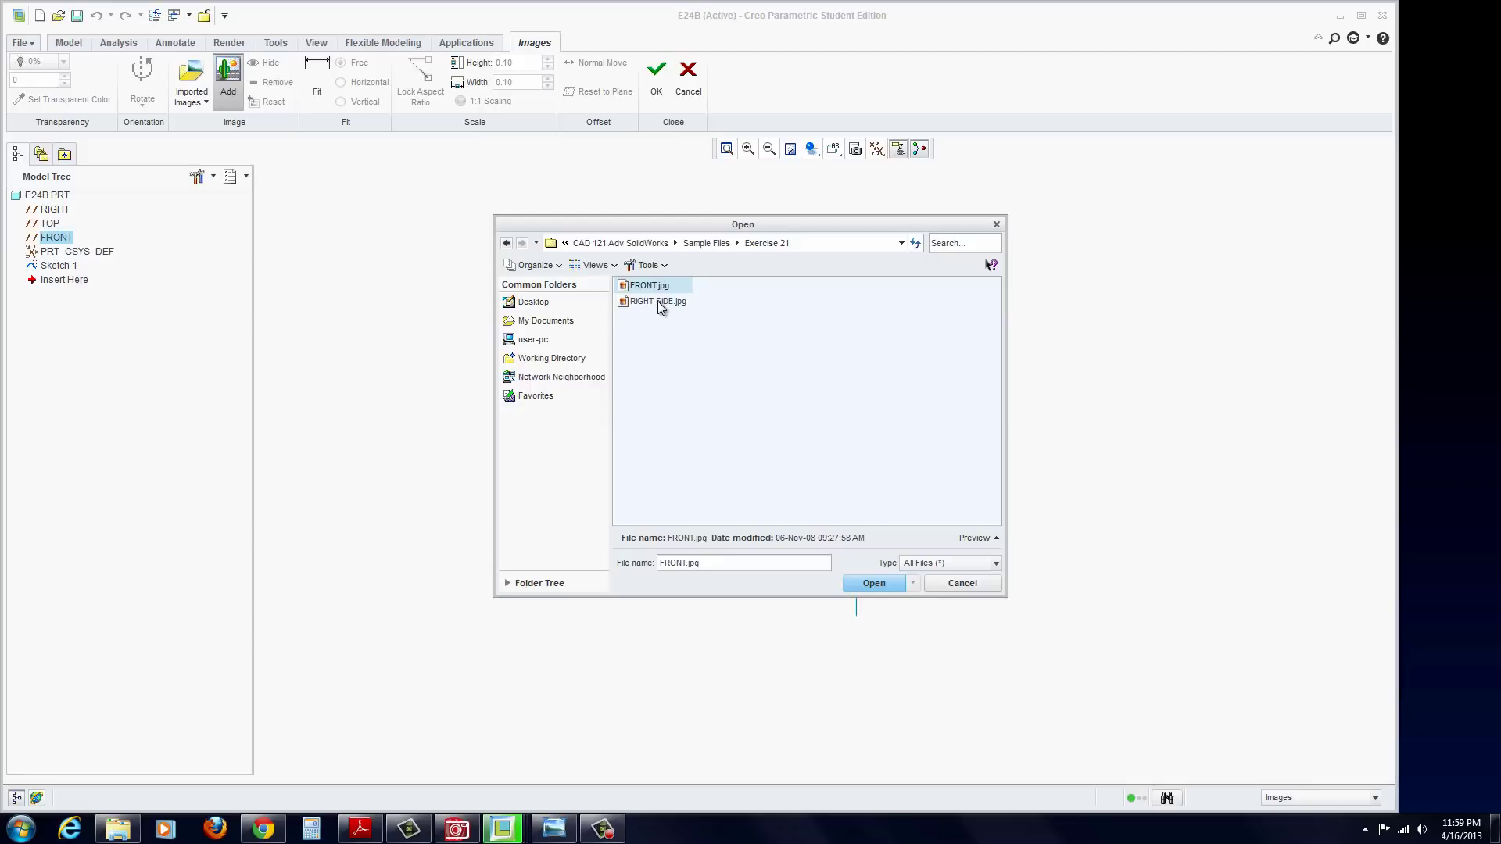
Import FRONT.jpg and line up the spoon image's tip with the sketch line.
{"action": "left_click", "coordinate": [874, 584]}
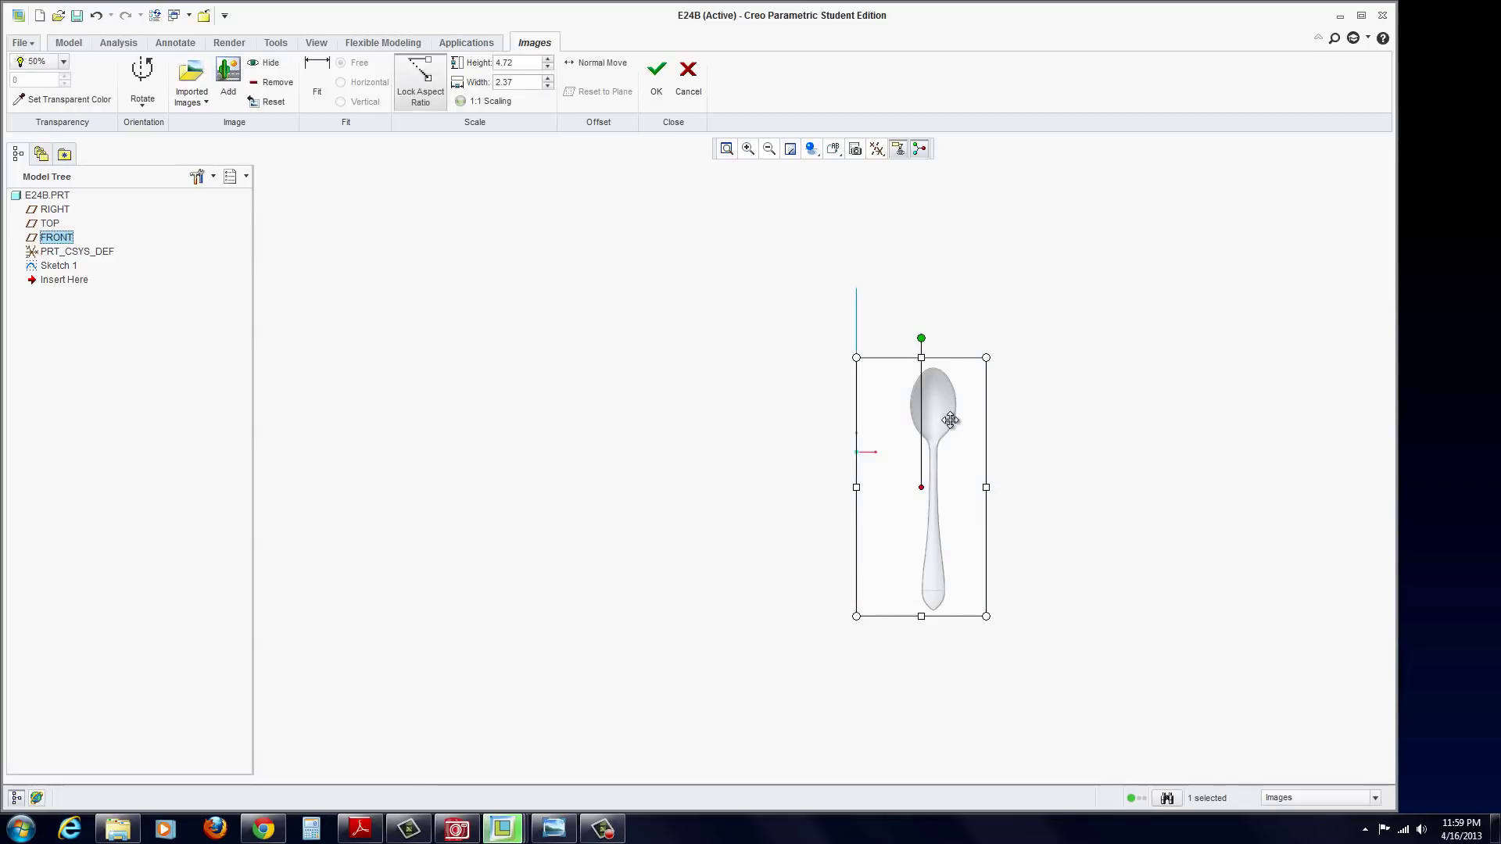
{"action": "left_click_drag", "start_coordinate": [950, 419], "coordinate": [866, 453]}
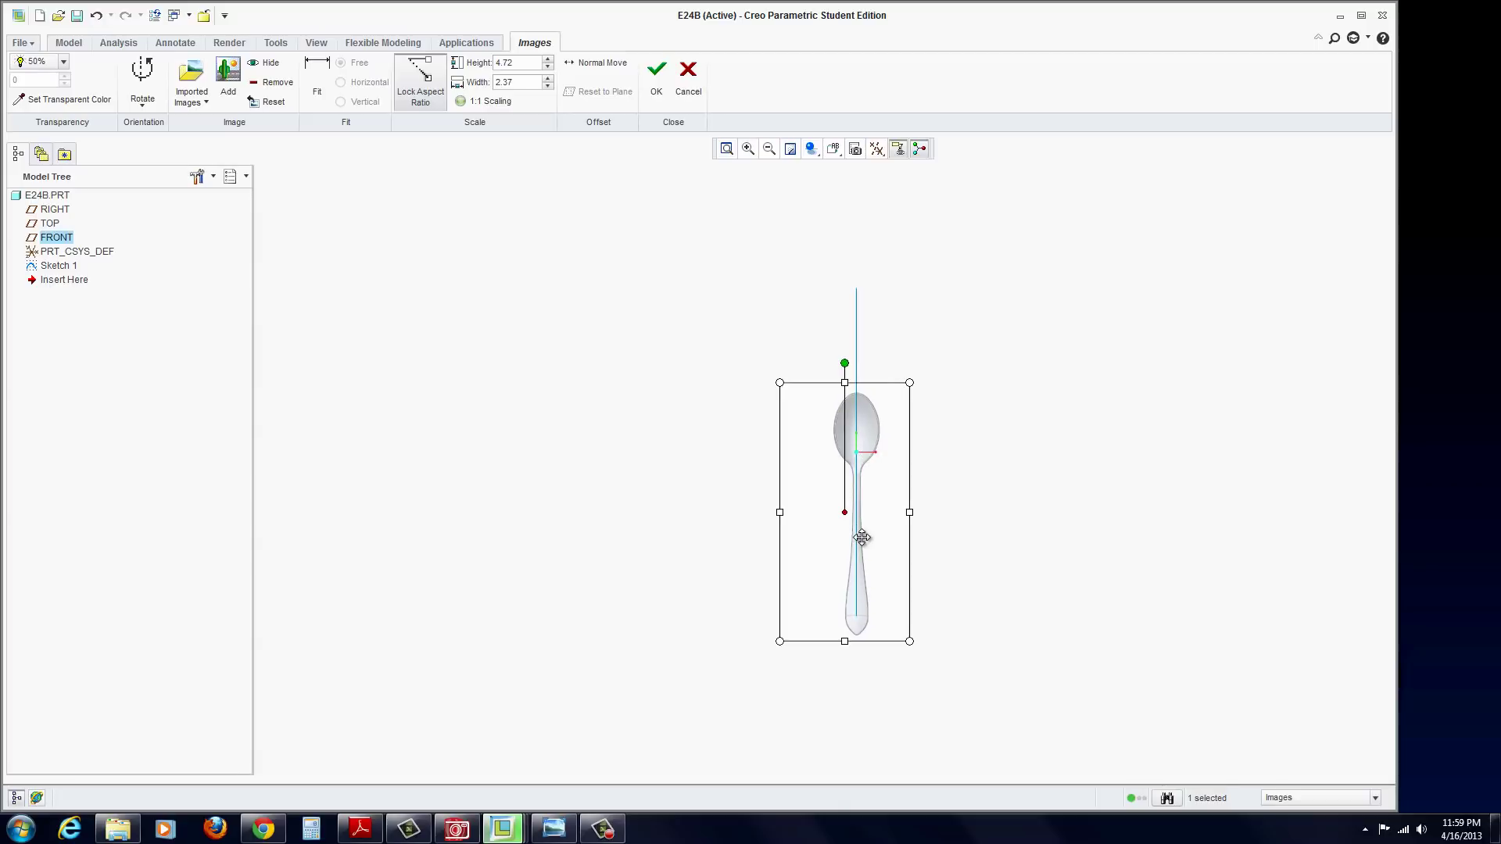
{"action": "scroll", "coordinate": [864, 576], "scroll_direction": "up", "scroll_amount": 5}
{"action": "mouse_move", "coordinate": [908, 661]}
{"action": "left_mouse_down"}
{"action": "mouse_move", "coordinate": [901, 643]}
{"action": "mouse_move", "coordinate": [931, 647]}
{"action": "left_mouse_up"}
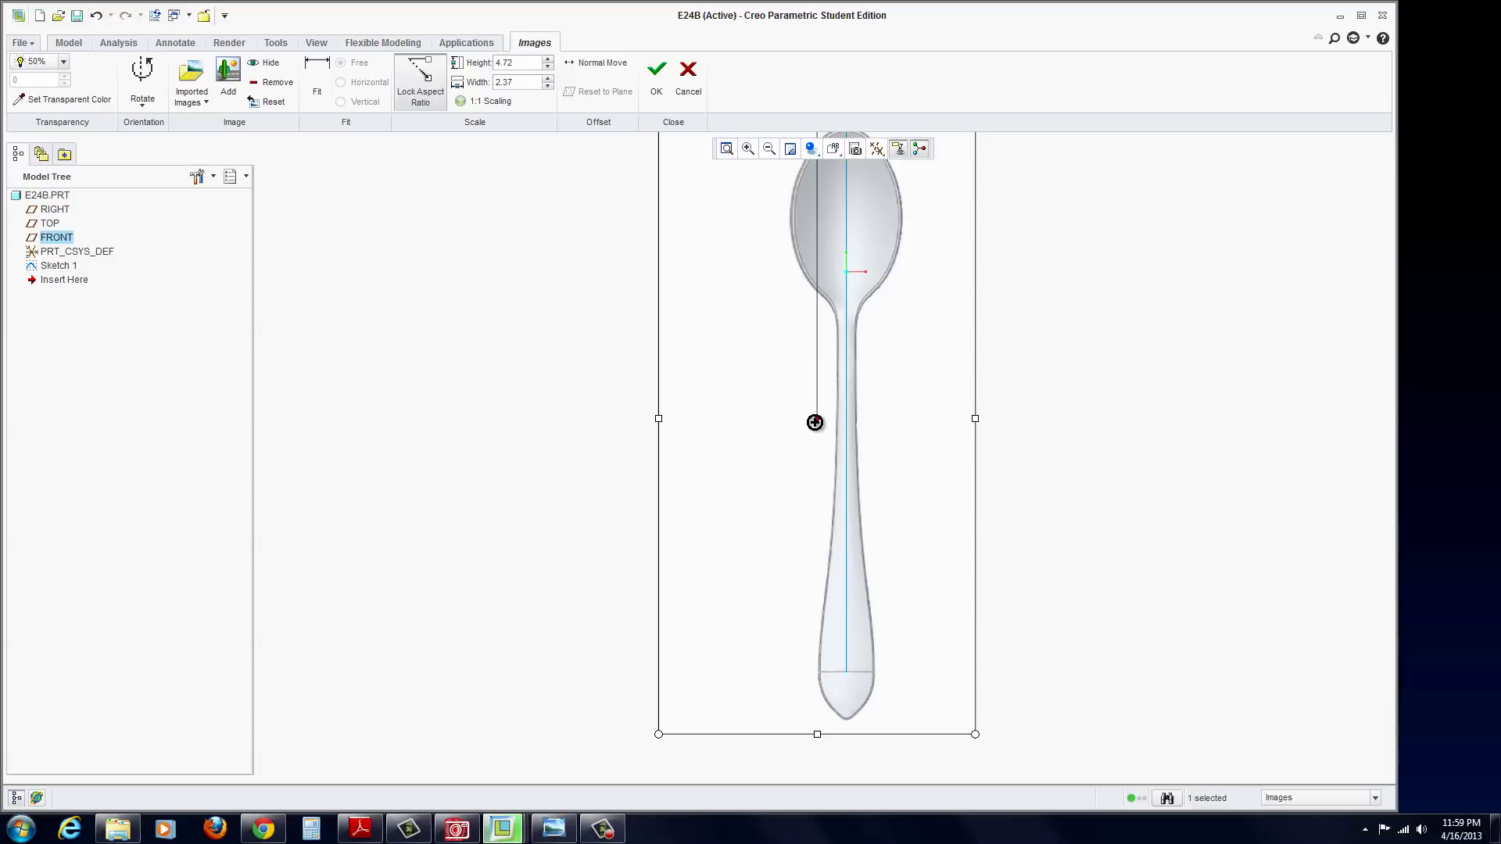
{"action": "left_click_drag", "start_coordinate": [817, 421], "coordinate": [862, 548]}
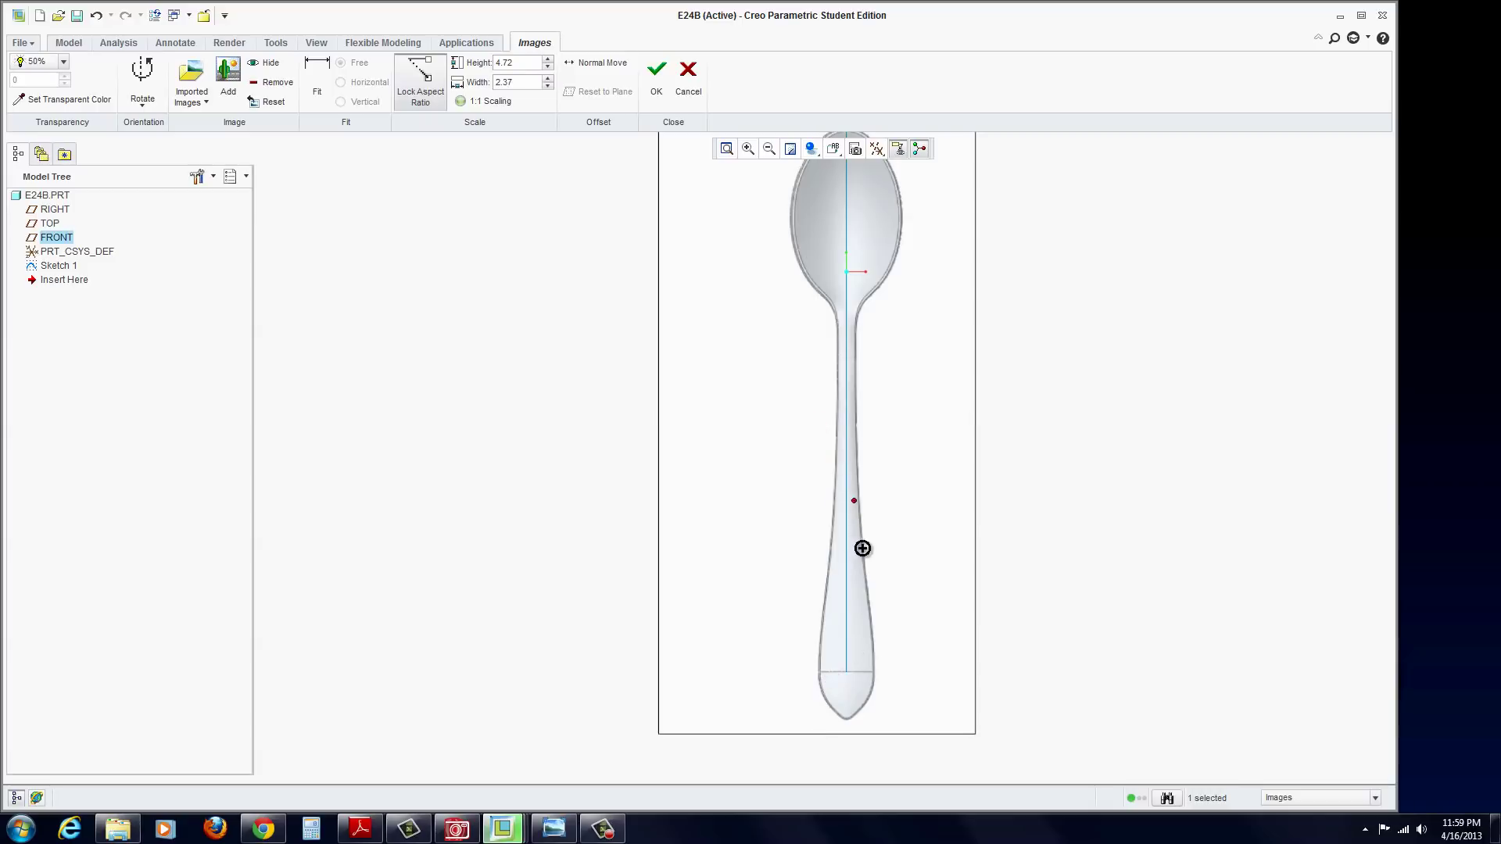
{"action": "left_click", "coordinate": [845, 671]}
{"action": "scroll", "coordinate": [917, 419], "scroll_direction": "down", "scroll_amount": 2}
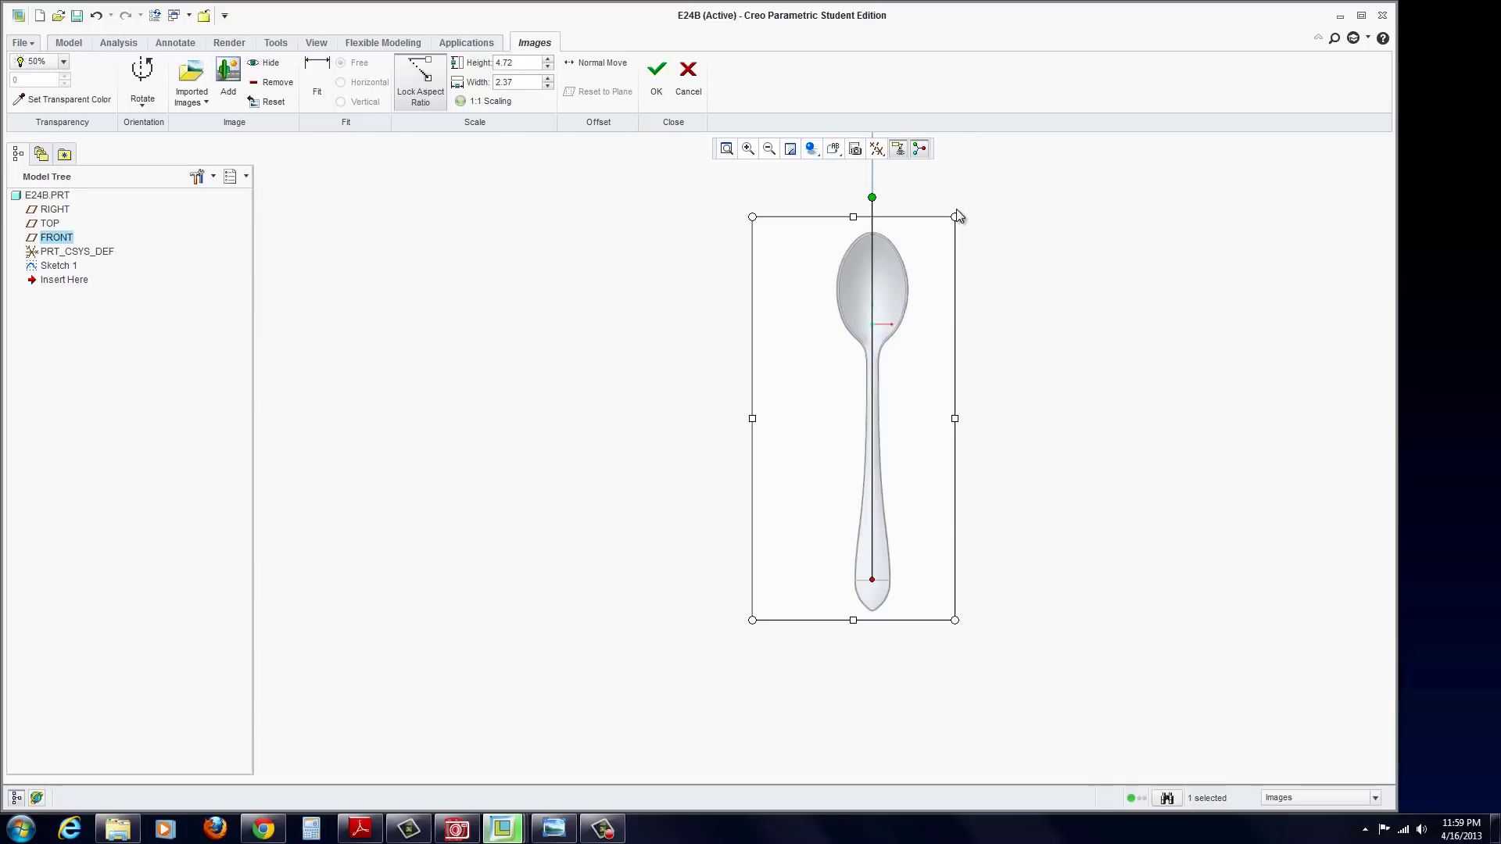
Scale the spoon image to 6.95 × 3.49 and accept the image placement.
{"action": "left_click_drag", "start_coordinate": [955, 218], "coordinate": [972, 199]}
{"action": "scroll", "coordinate": [962, 238], "scroll_direction": "down", "scroll_amount": 6}
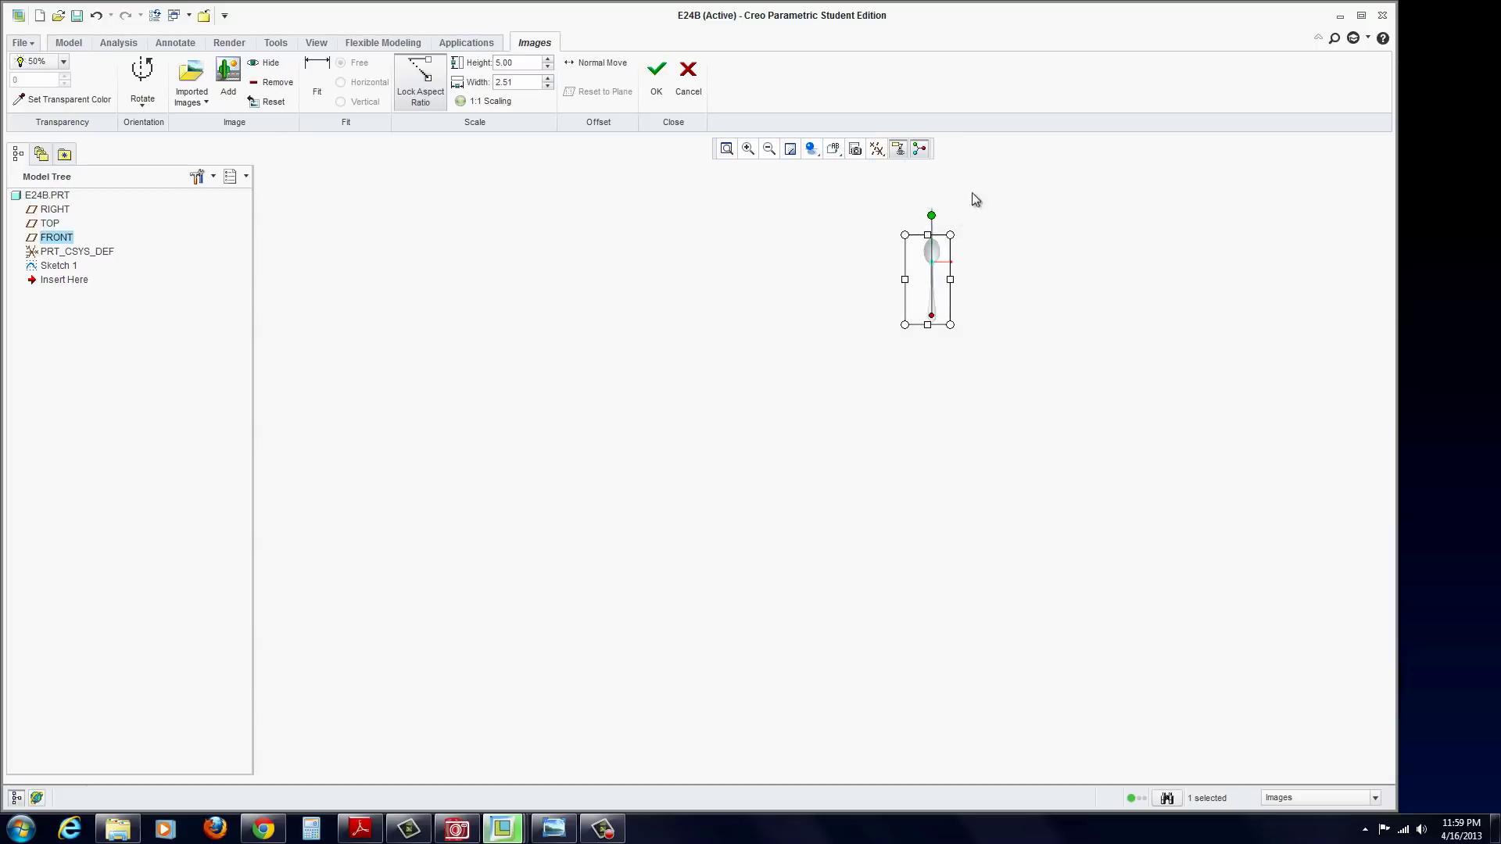
{"action": "scroll", "coordinate": [921, 279], "scroll_direction": "up", "scroll_amount": 4}
{"action": "scroll", "coordinate": [917, 315], "scroll_direction": "up", "scroll_amount": 2}
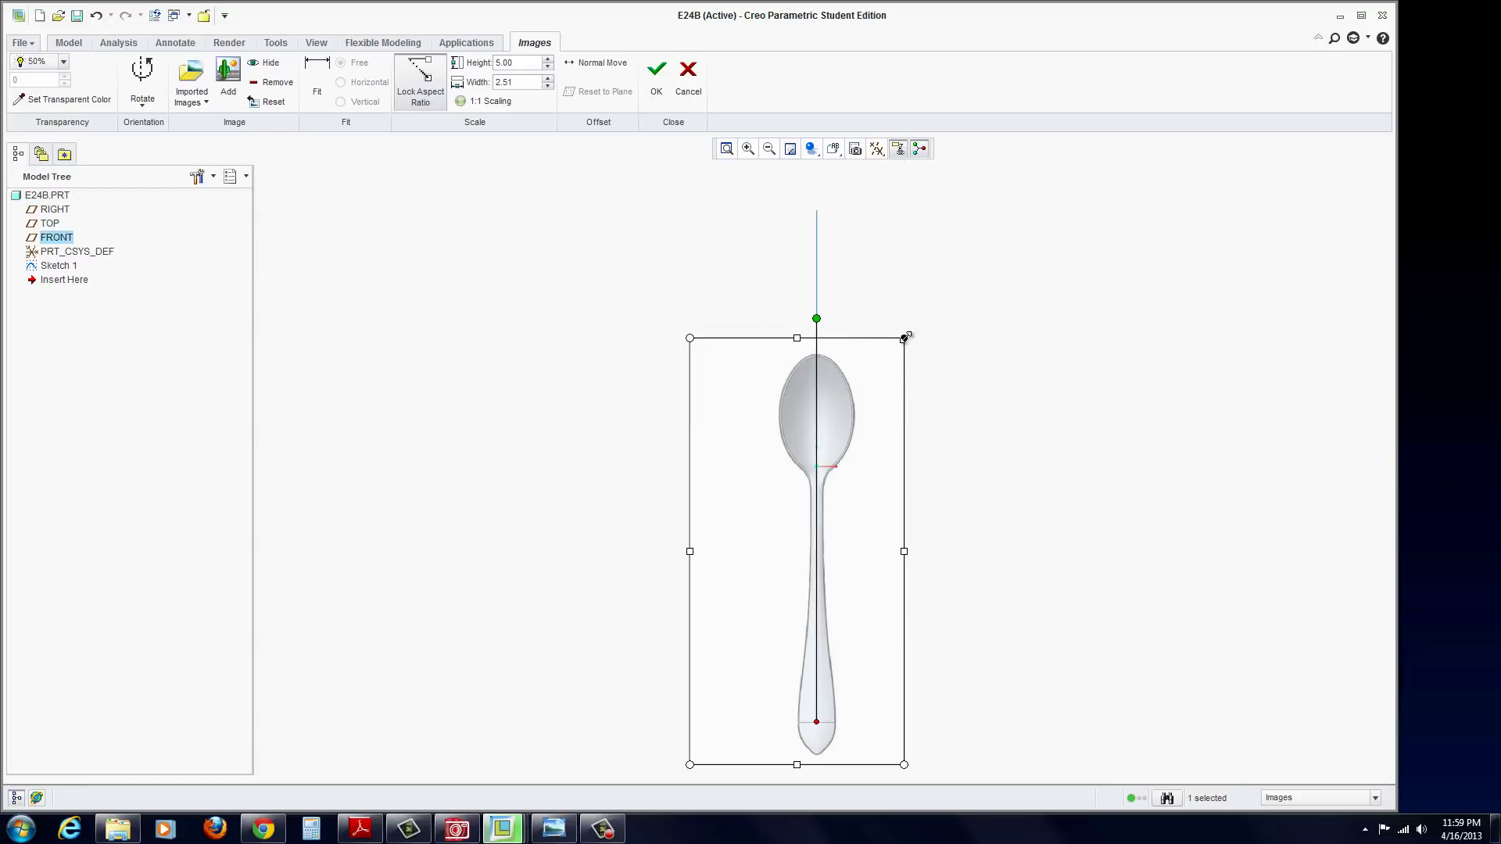
{"action": "left_click_drag", "start_coordinate": [797, 337], "coordinate": [798, 186]}
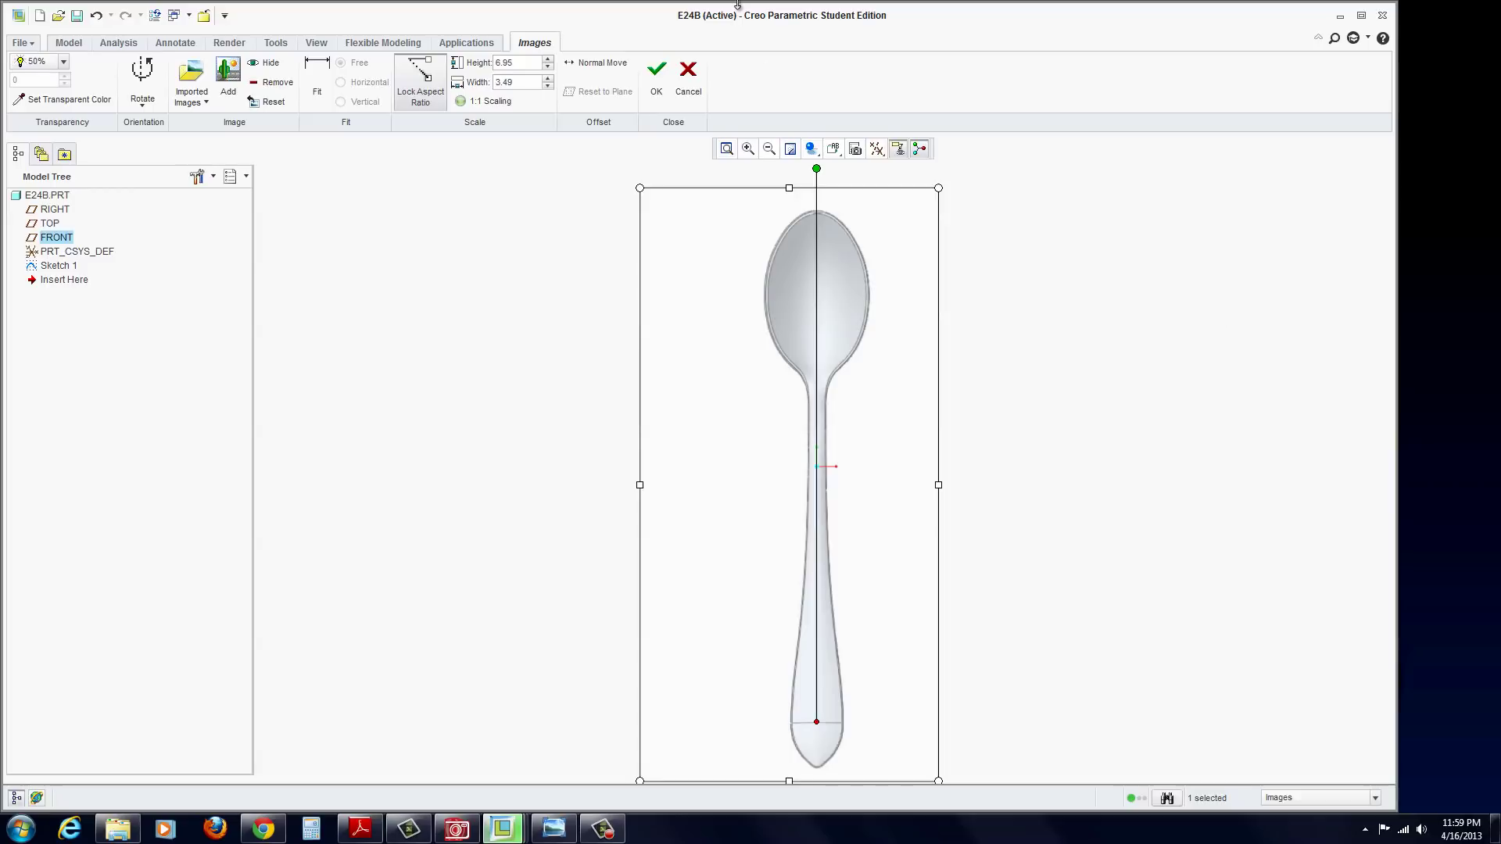
{"action": "left_click", "coordinate": [658, 82]}
{"action": "middle_click_drag", "start_coordinate": [688, 362], "coordinate": [631, 308]}
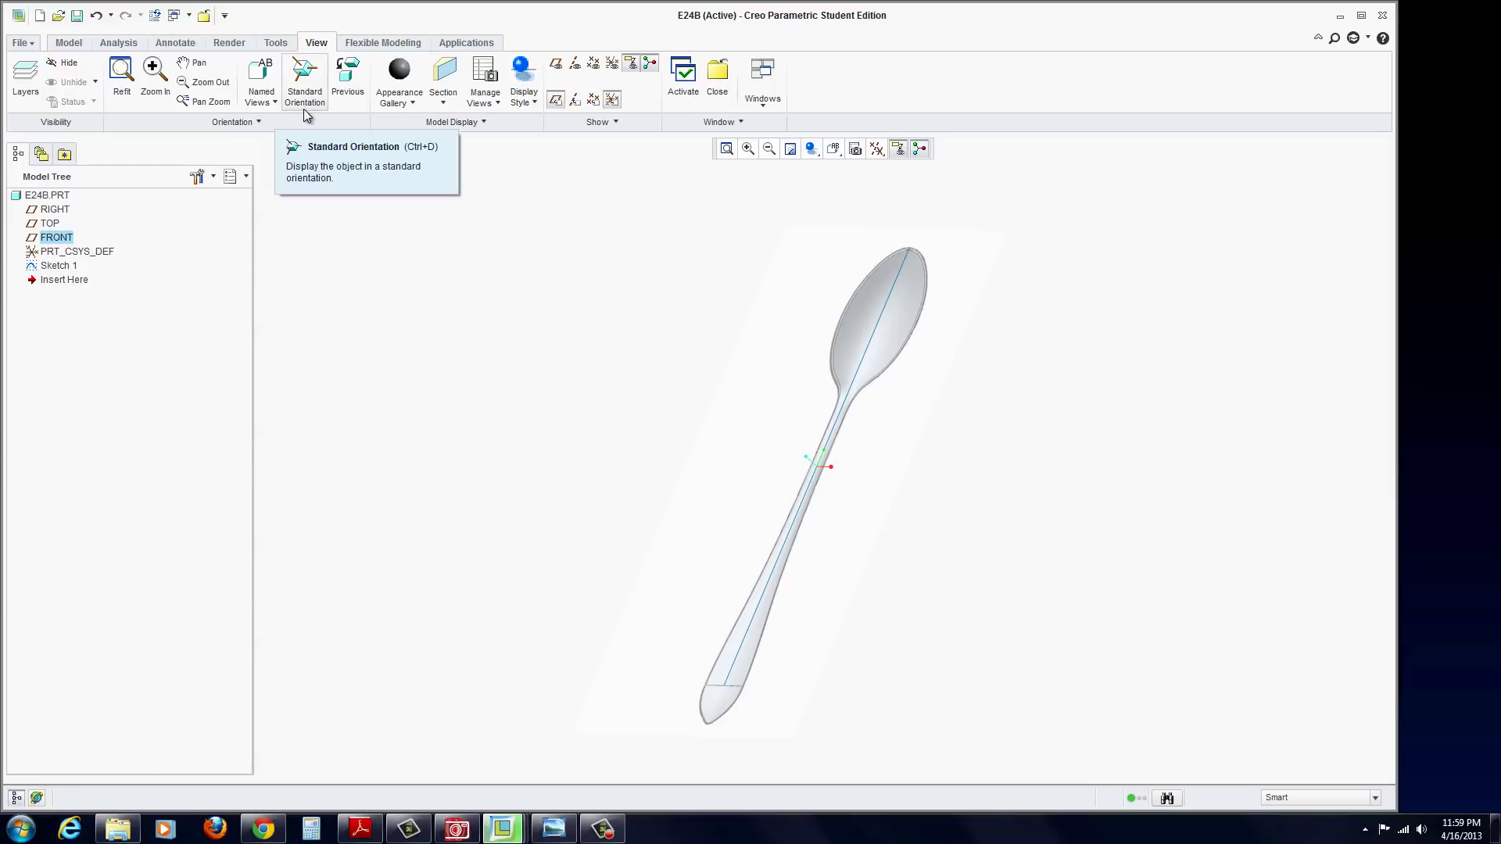
Reopen the Images tools and add another image on the RIGHT plane.
{"action": "left_click", "coordinate": [463, 123]}
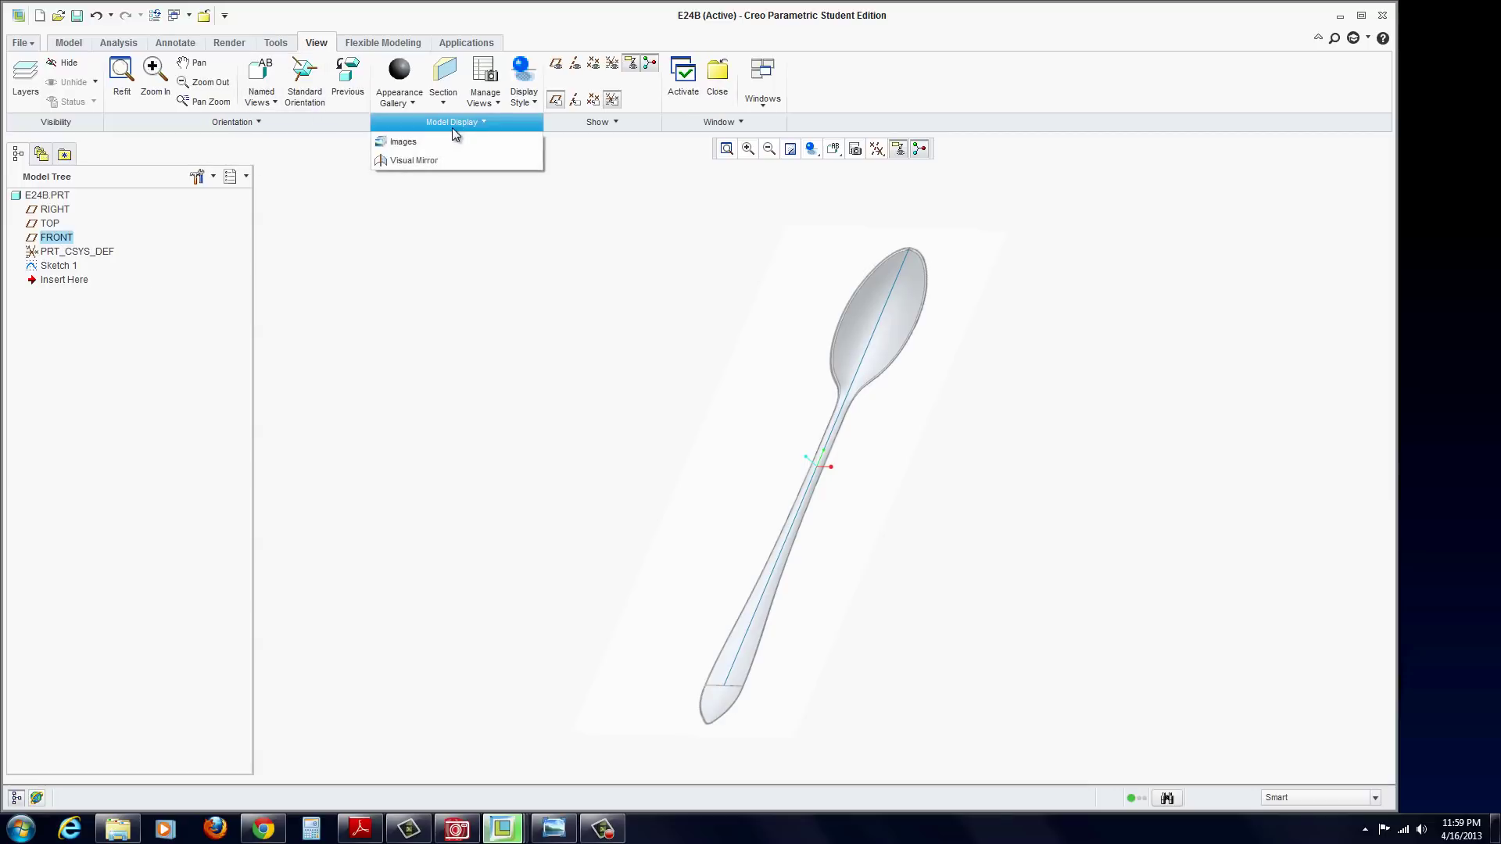
{"action": "left_click", "coordinate": [411, 141]}
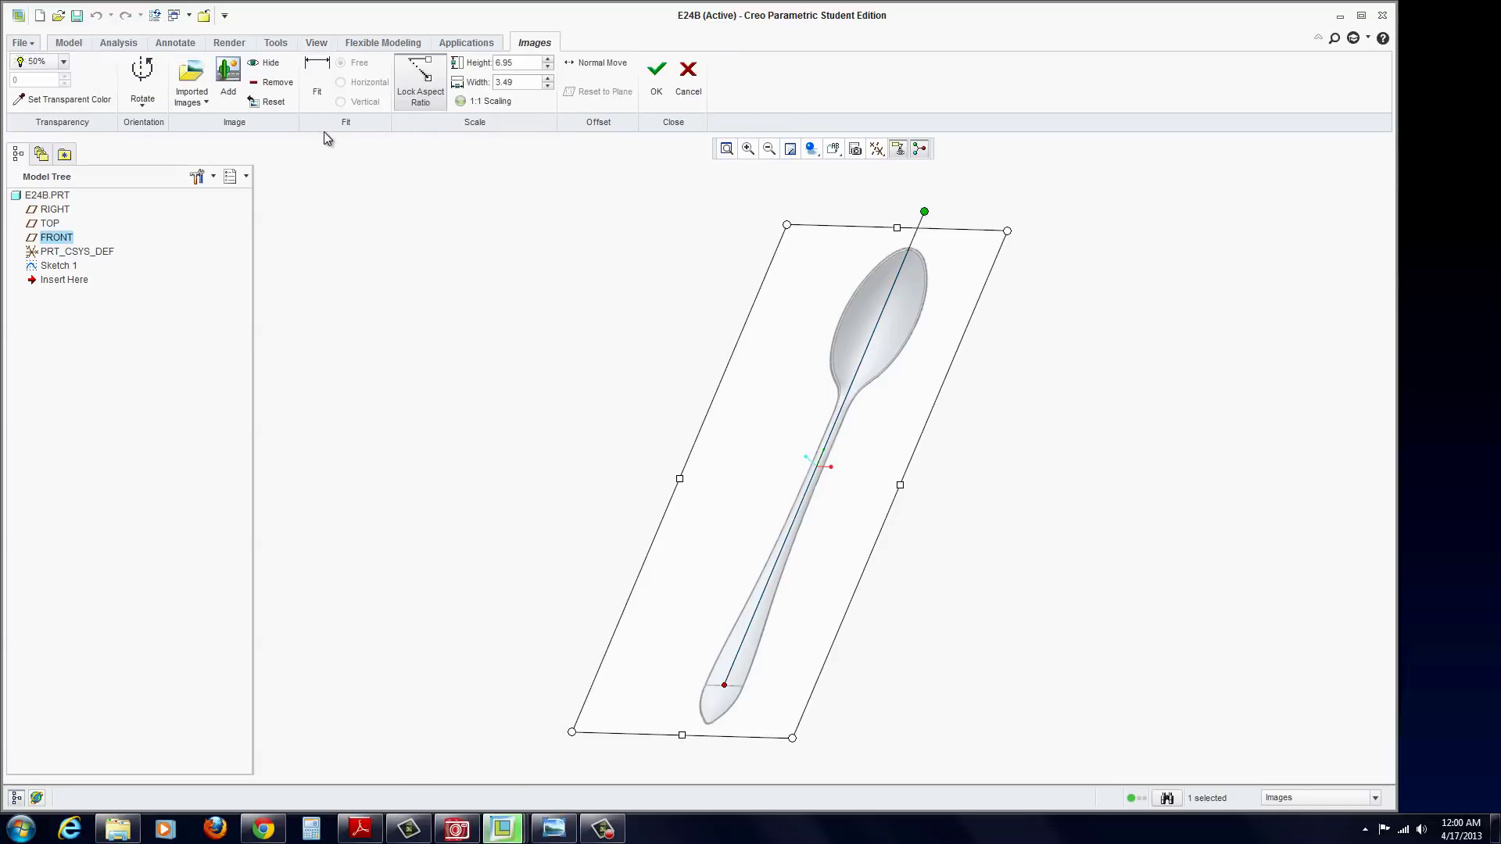
{"action": "left_click", "coordinate": [228, 74]}
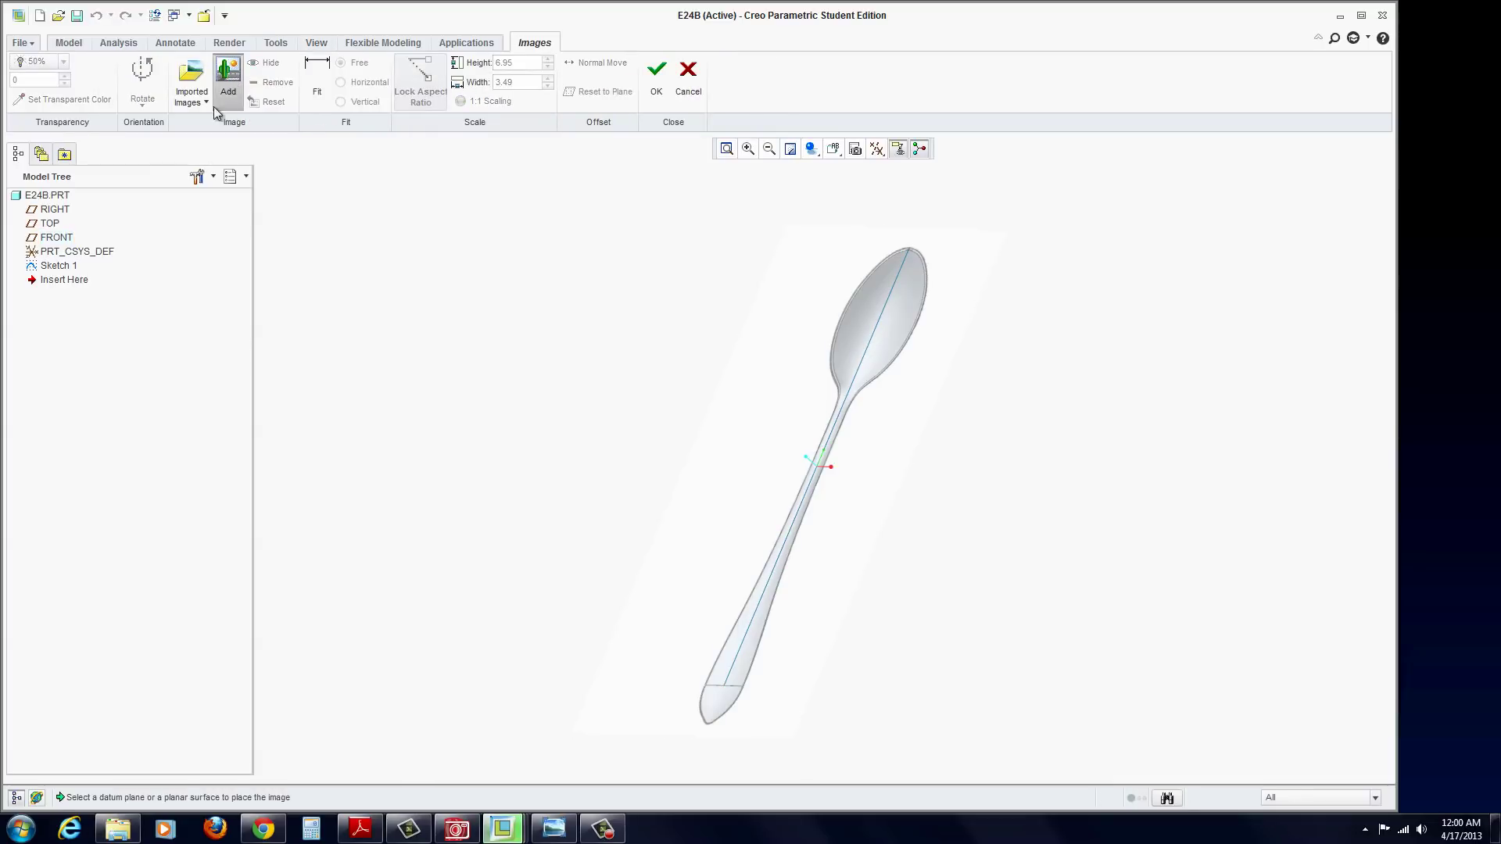
{"action": "left_click", "coordinate": [47, 210]}
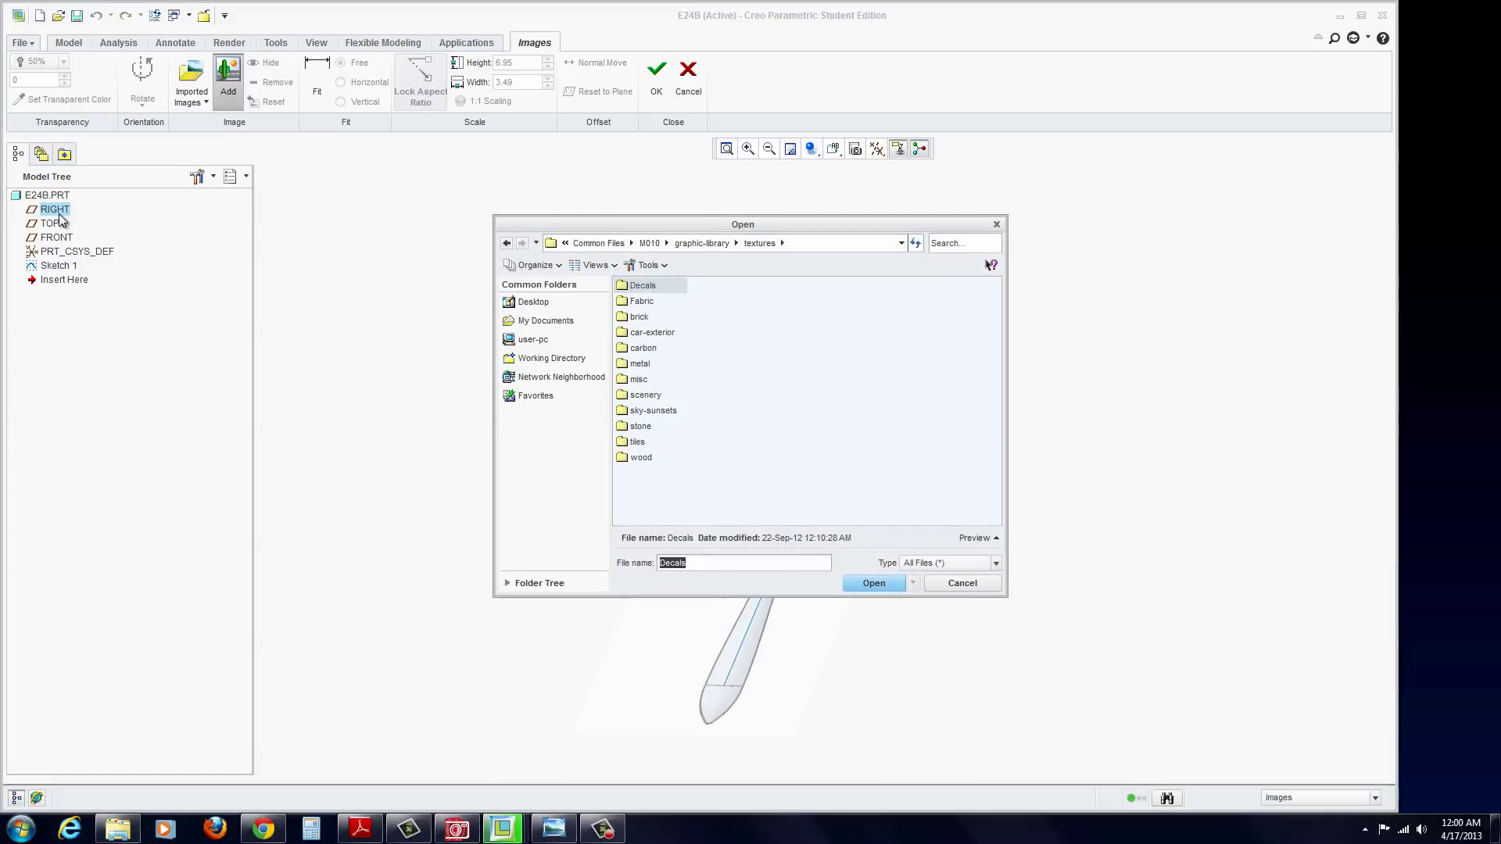
Load RIGHT SIDE.jpg from the Exercise 21 folder.
{"action": "left_click", "coordinate": [561, 323]}
{"action": "double_click", "coordinate": [880, 286]}
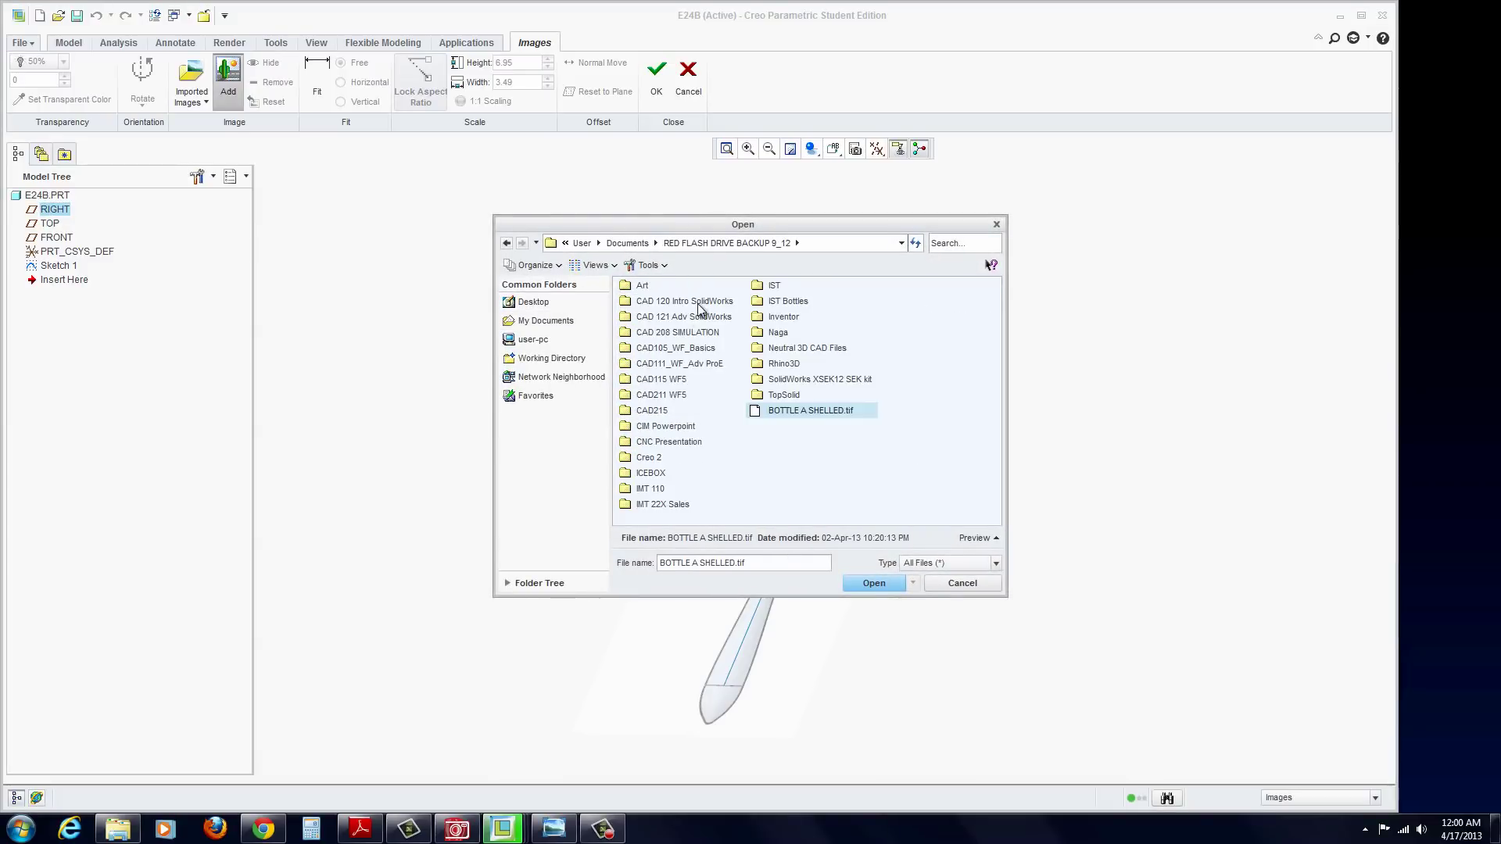
{"action": "double_click", "coordinate": [682, 317]}
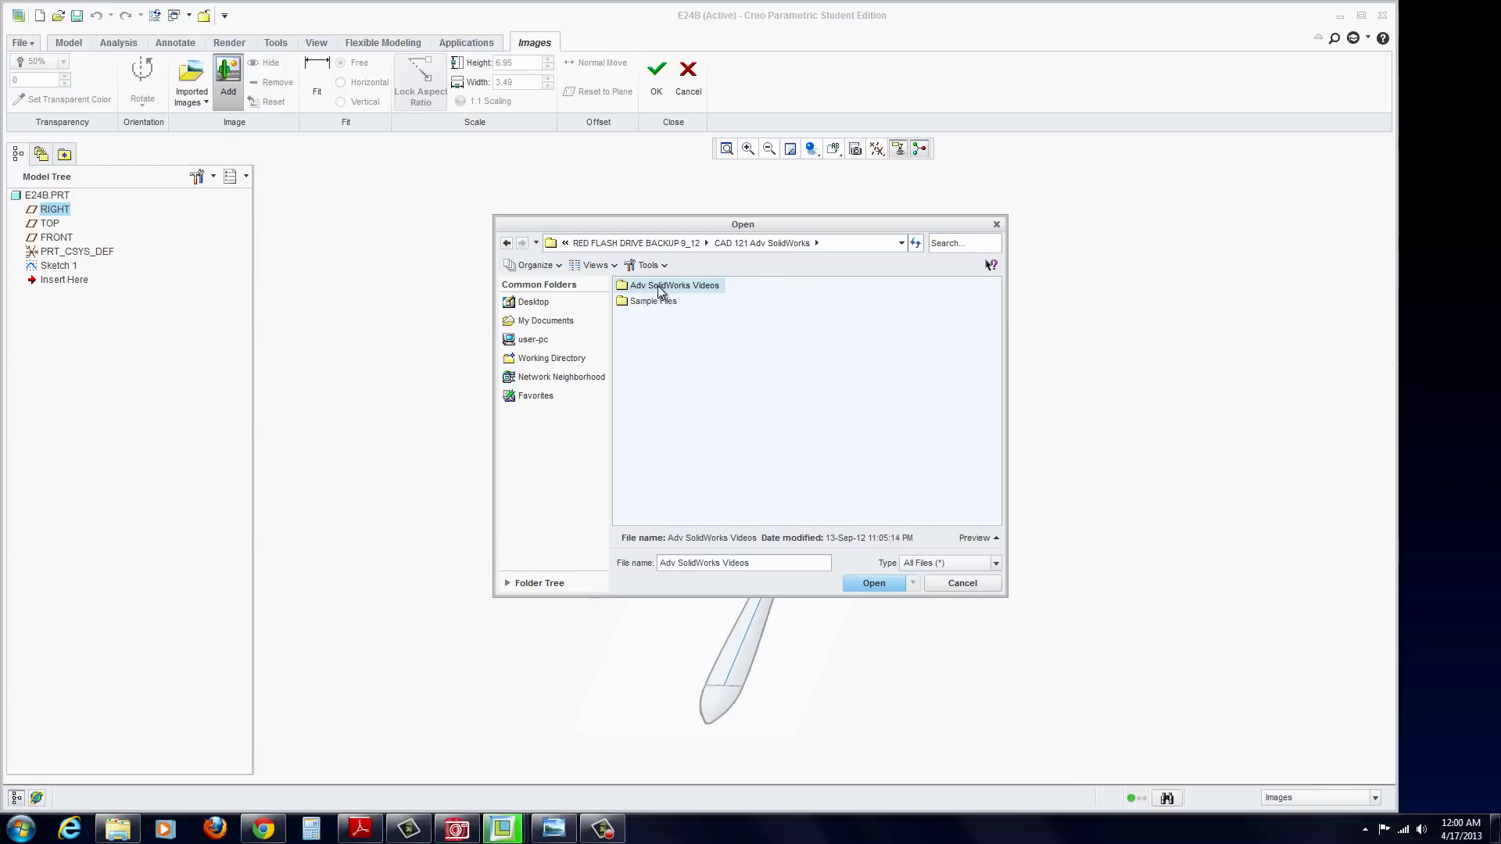
{"action": "double_click", "coordinate": [656, 303]}
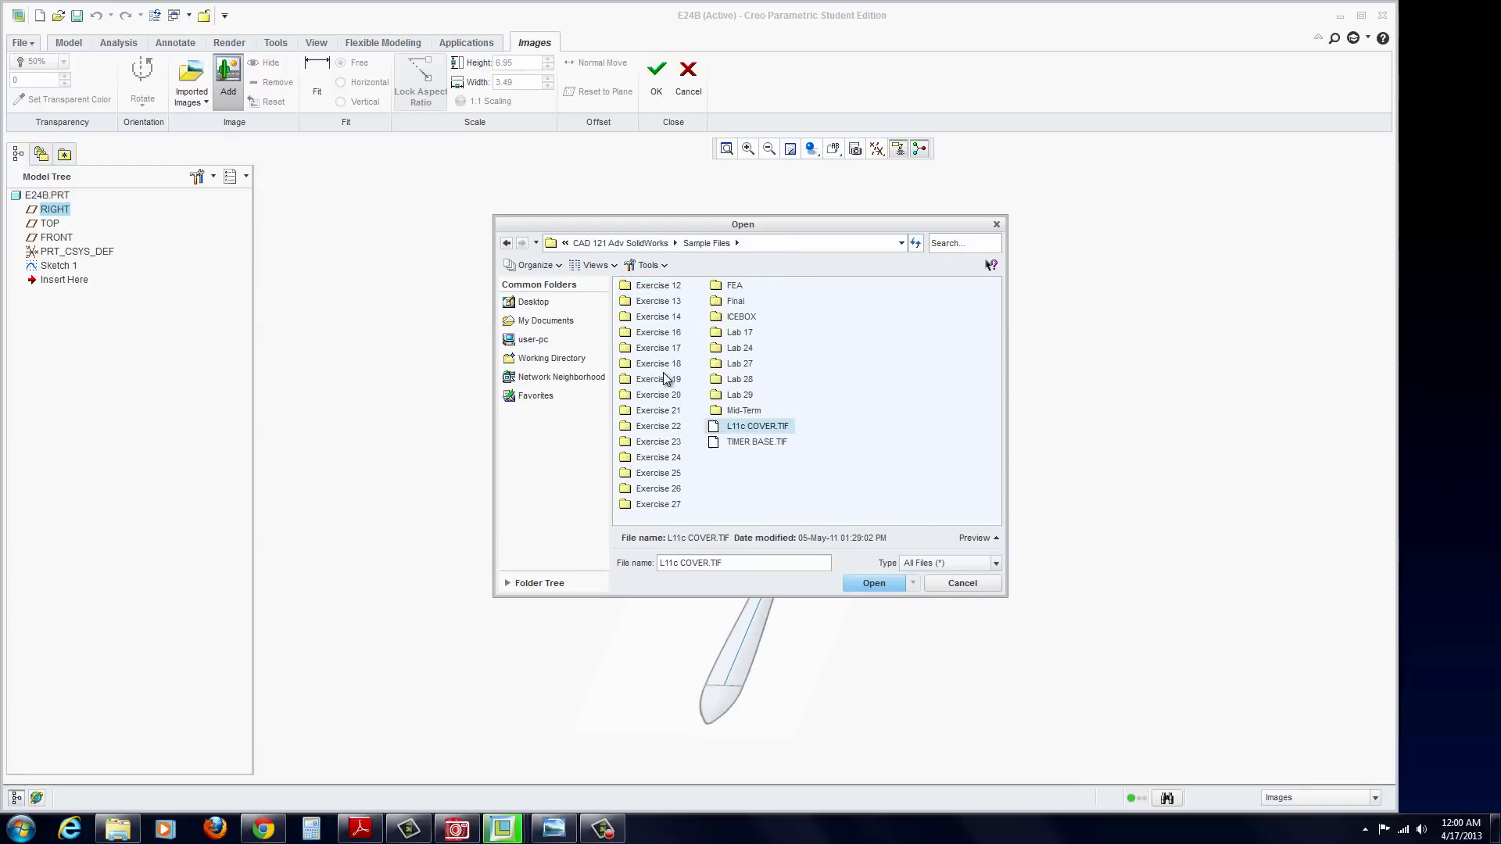
{"action": "double_click", "coordinate": [672, 411]}
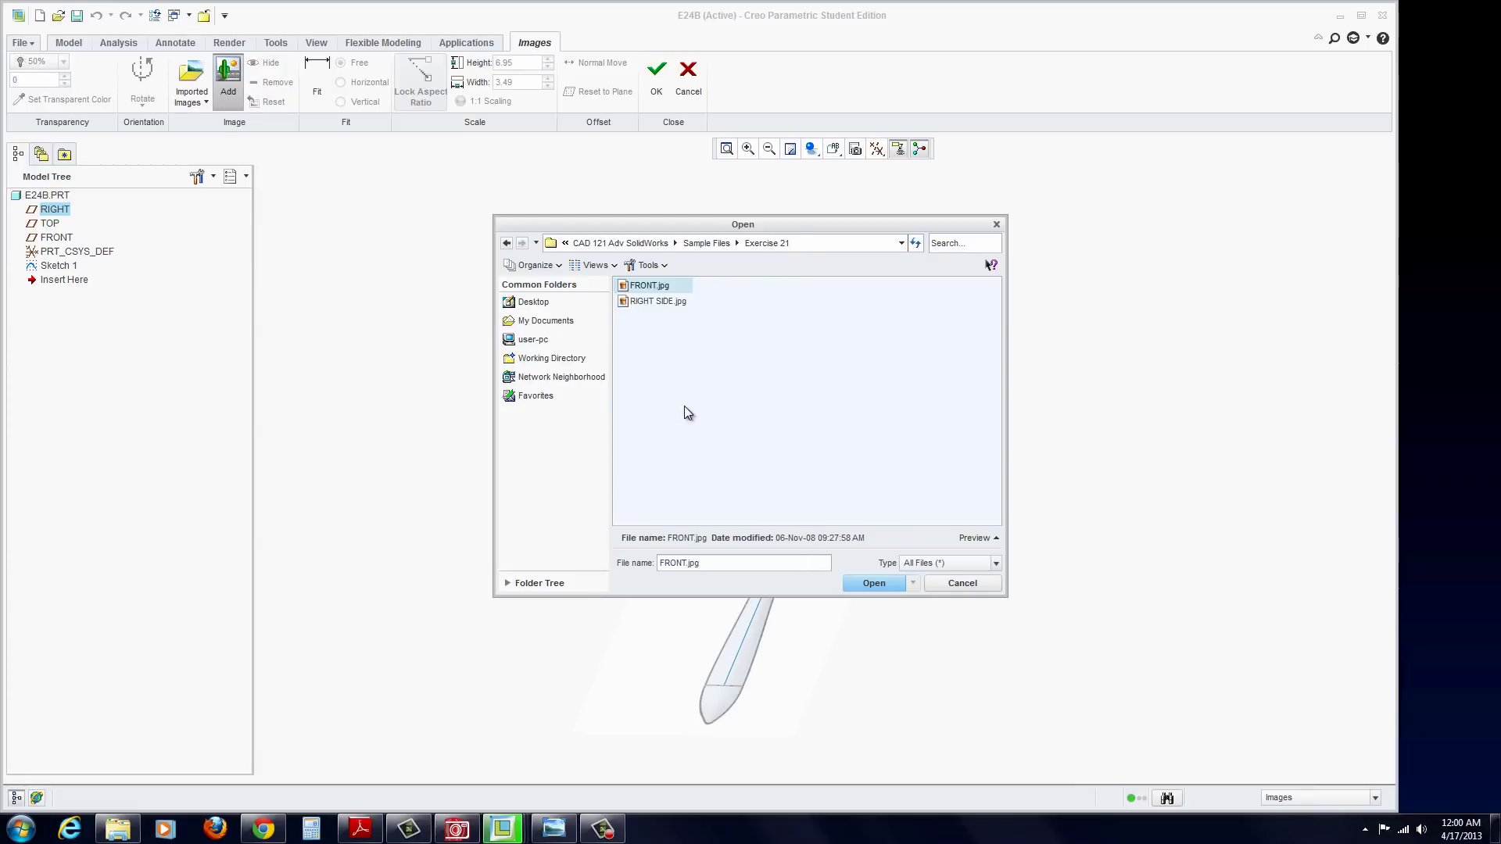
{"action": "left_click", "coordinate": [635, 302]}
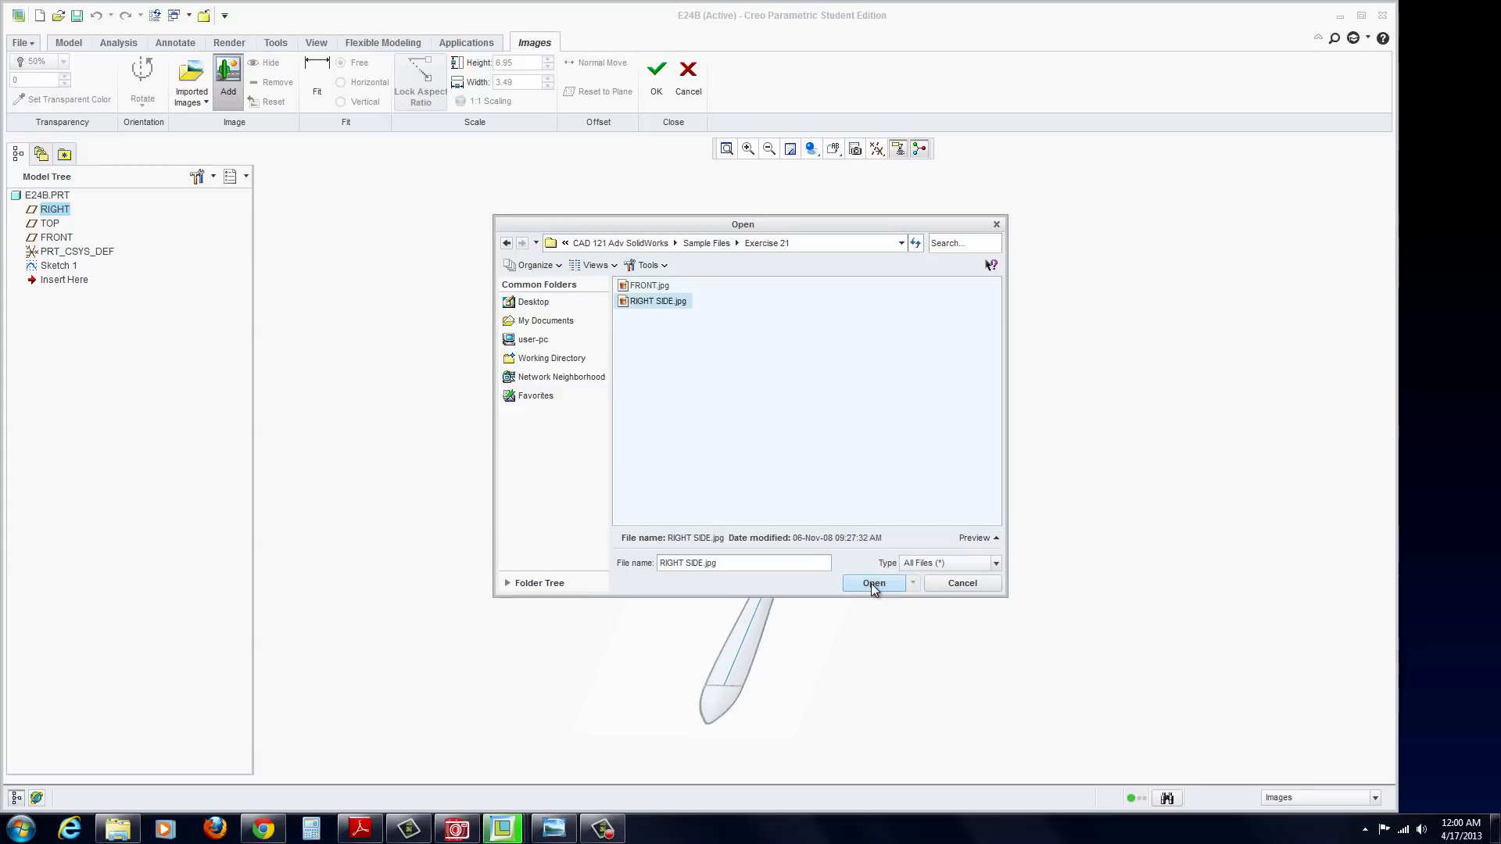
{"action": "left_click", "coordinate": [995, 564]}
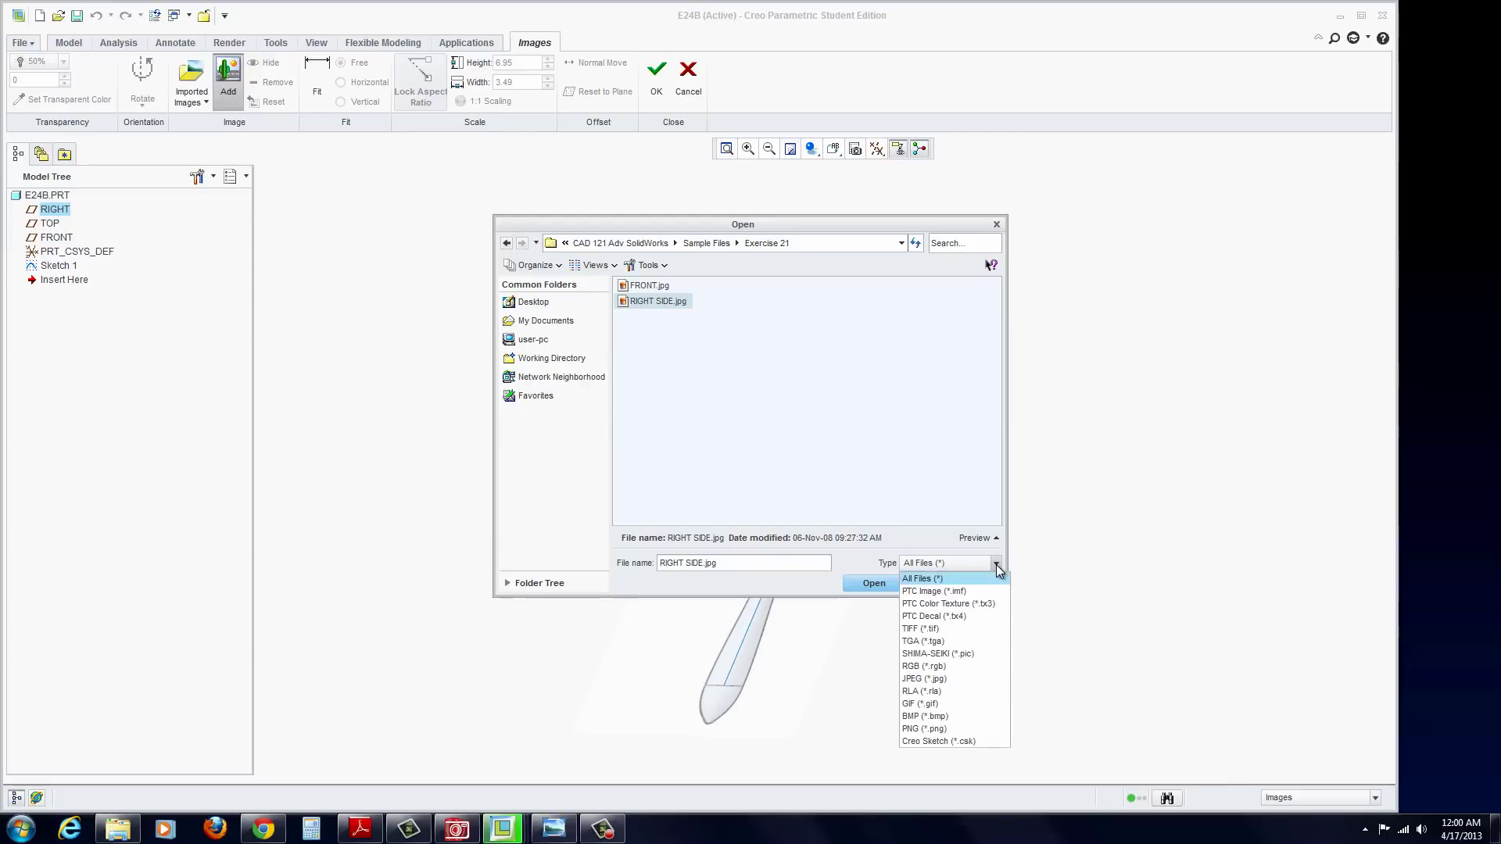
{"action": "left_click", "coordinate": [996, 564]}
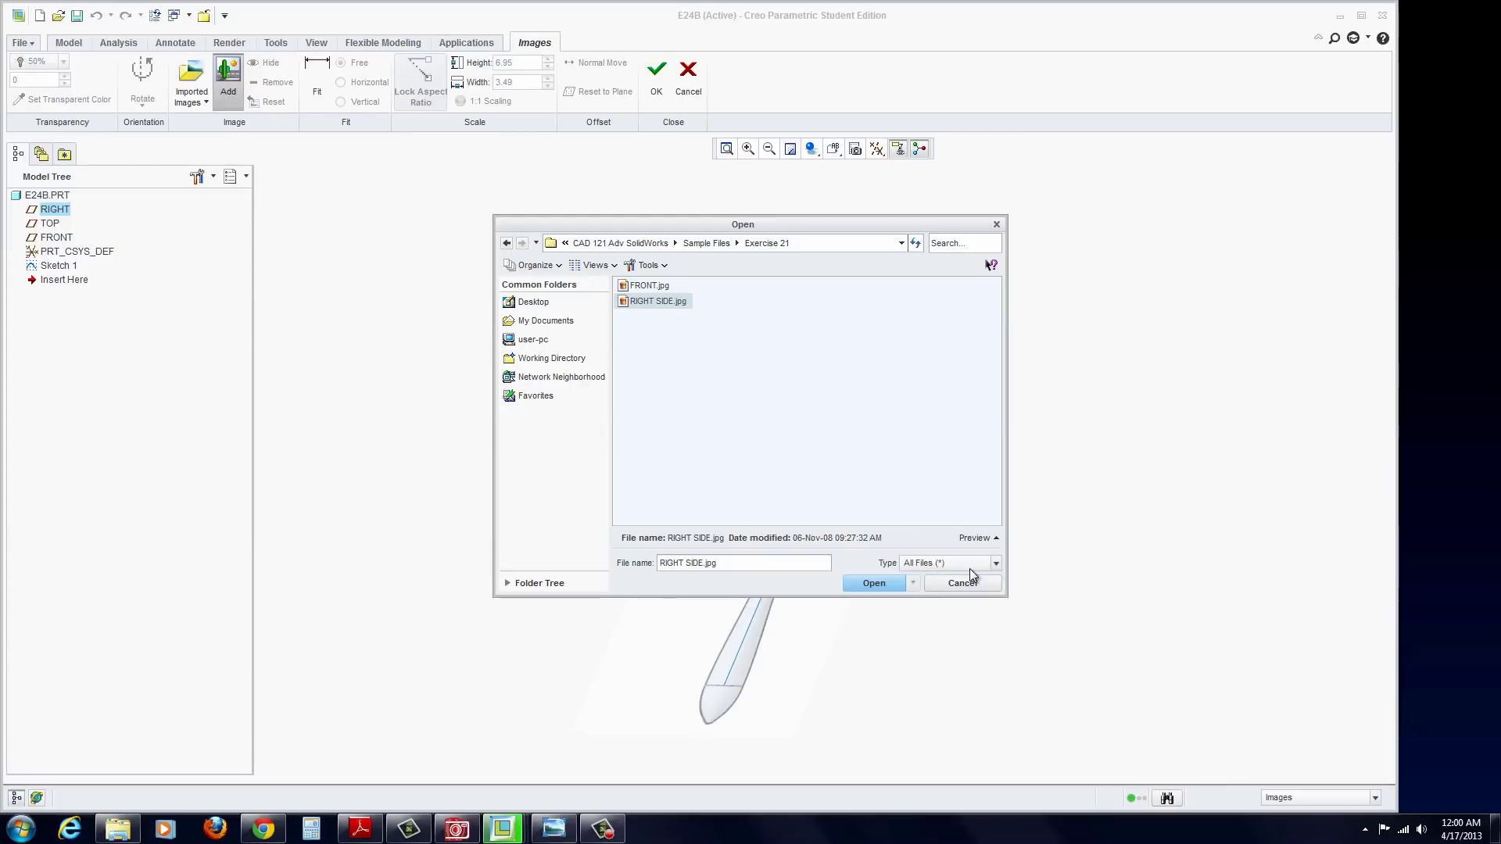
{"action": "left_click", "coordinate": [873, 584]}
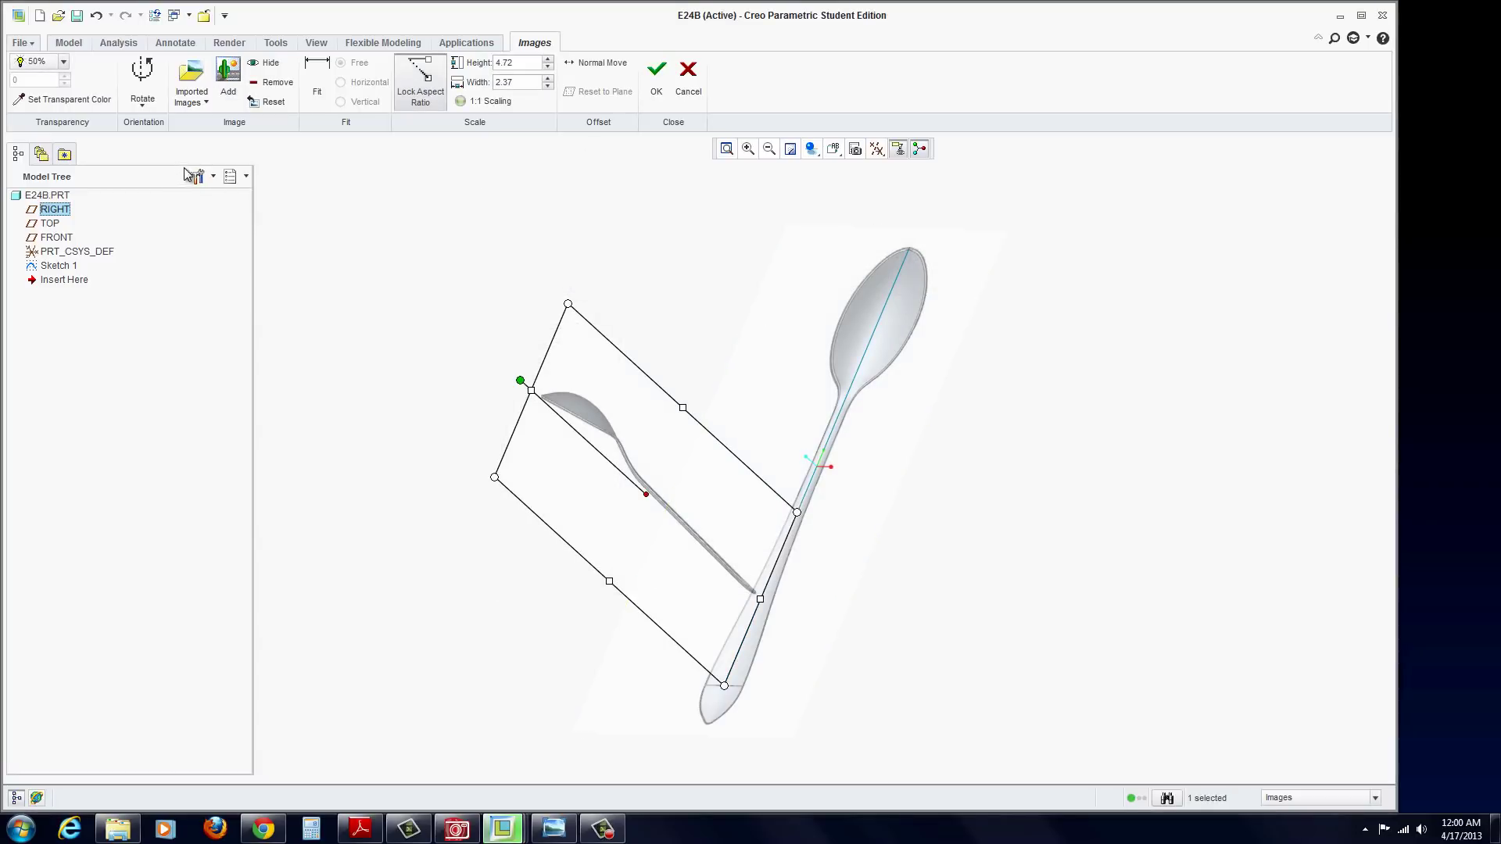
View the RIGHT orientation and move the side image down onto the spoon.
{"action": "left_click", "coordinate": [835, 150]}
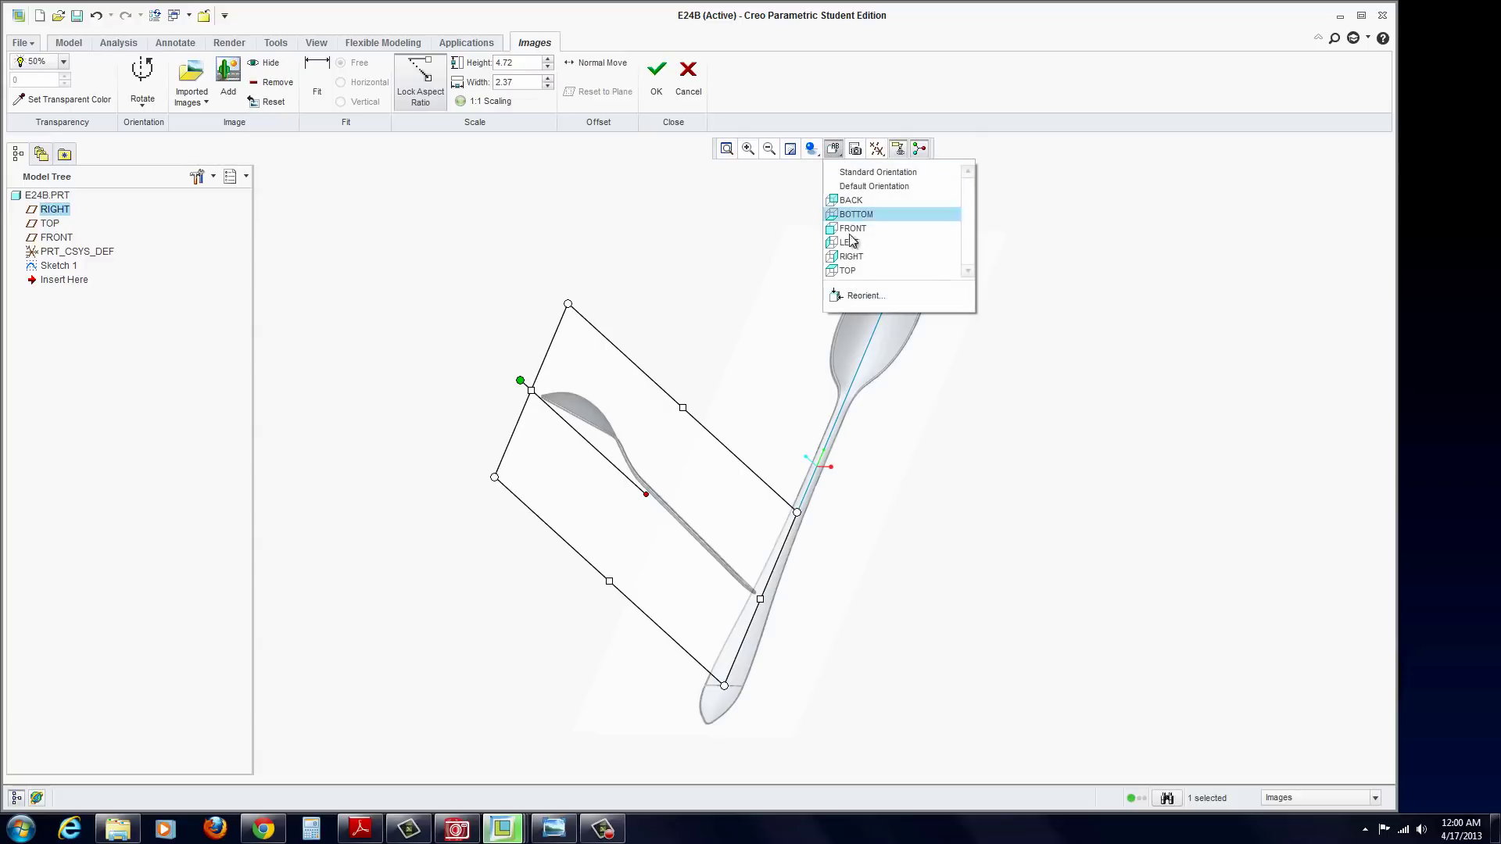
{"action": "left_click", "coordinate": [851, 256]}
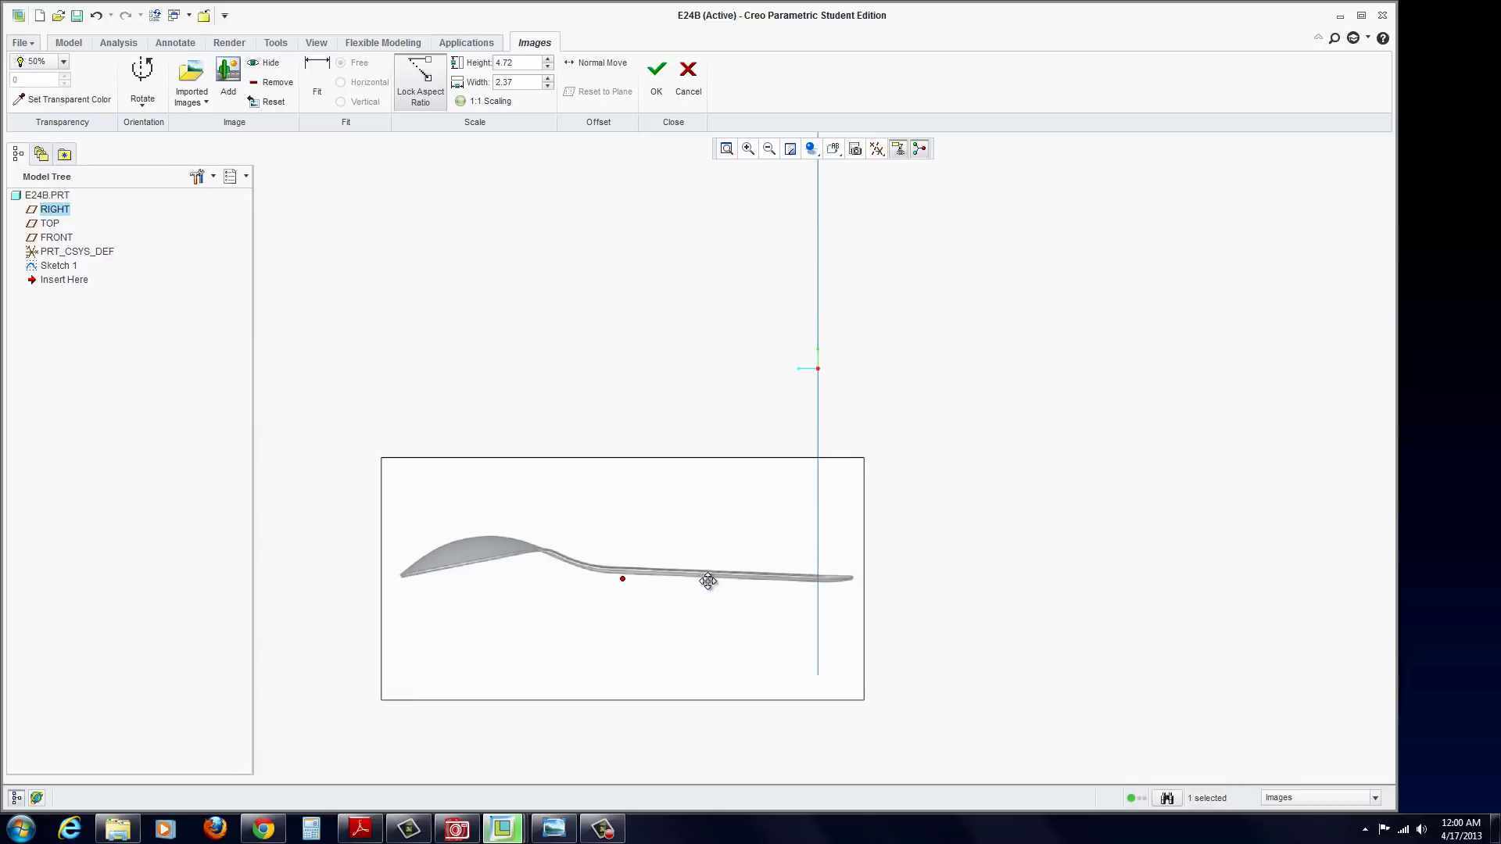
{"action": "left_click_drag", "start_coordinate": [709, 580], "coordinate": [713, 659]}
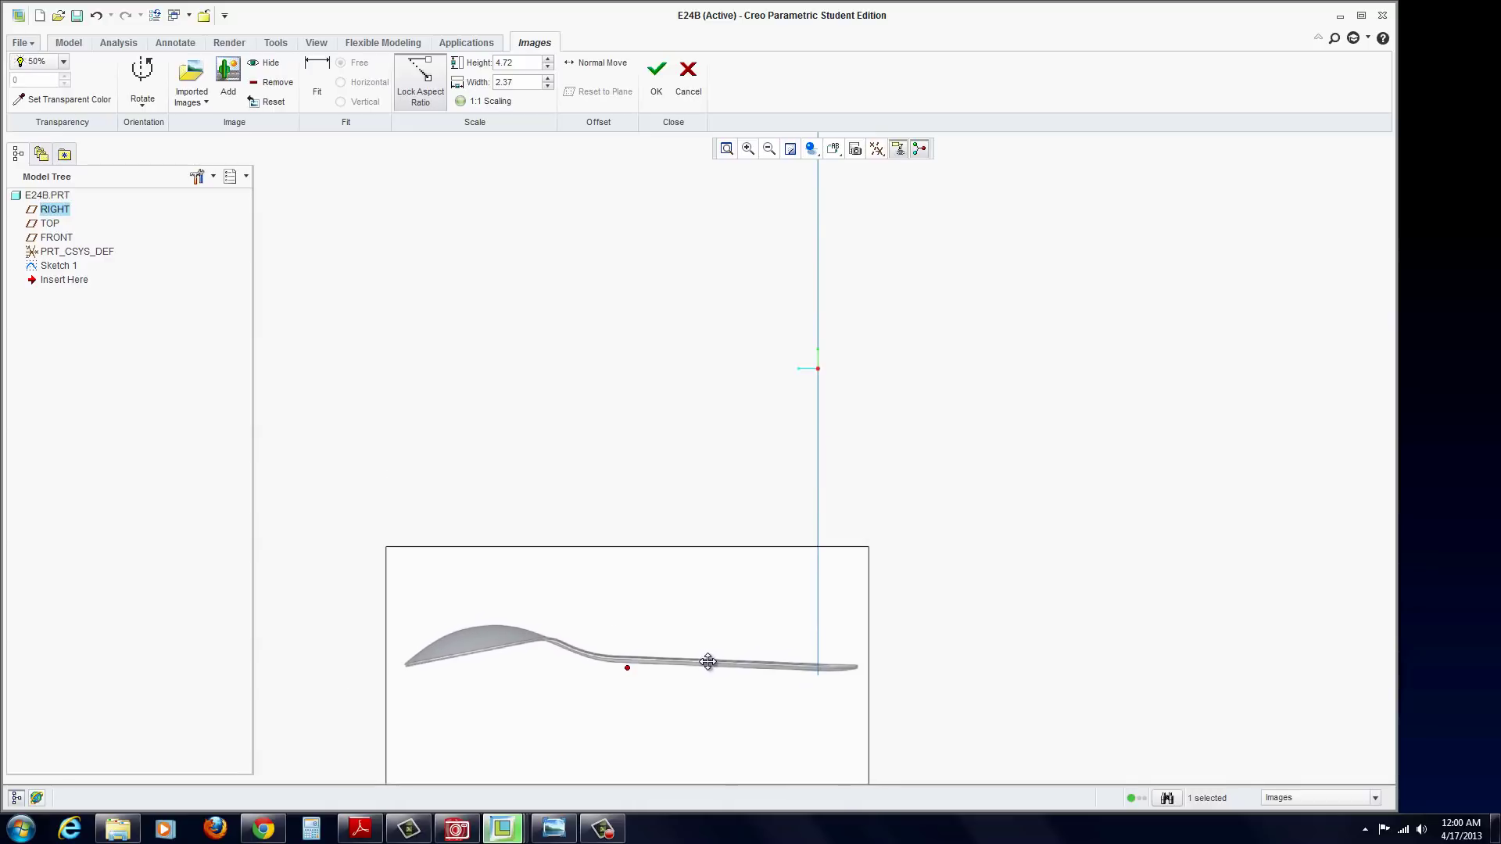
{"action": "left_click_drag", "start_coordinate": [710, 663], "coordinate": [868, 674]}
{"action": "scroll", "coordinate": [868, 673], "scroll_direction": "down", "scroll_amount": 3}
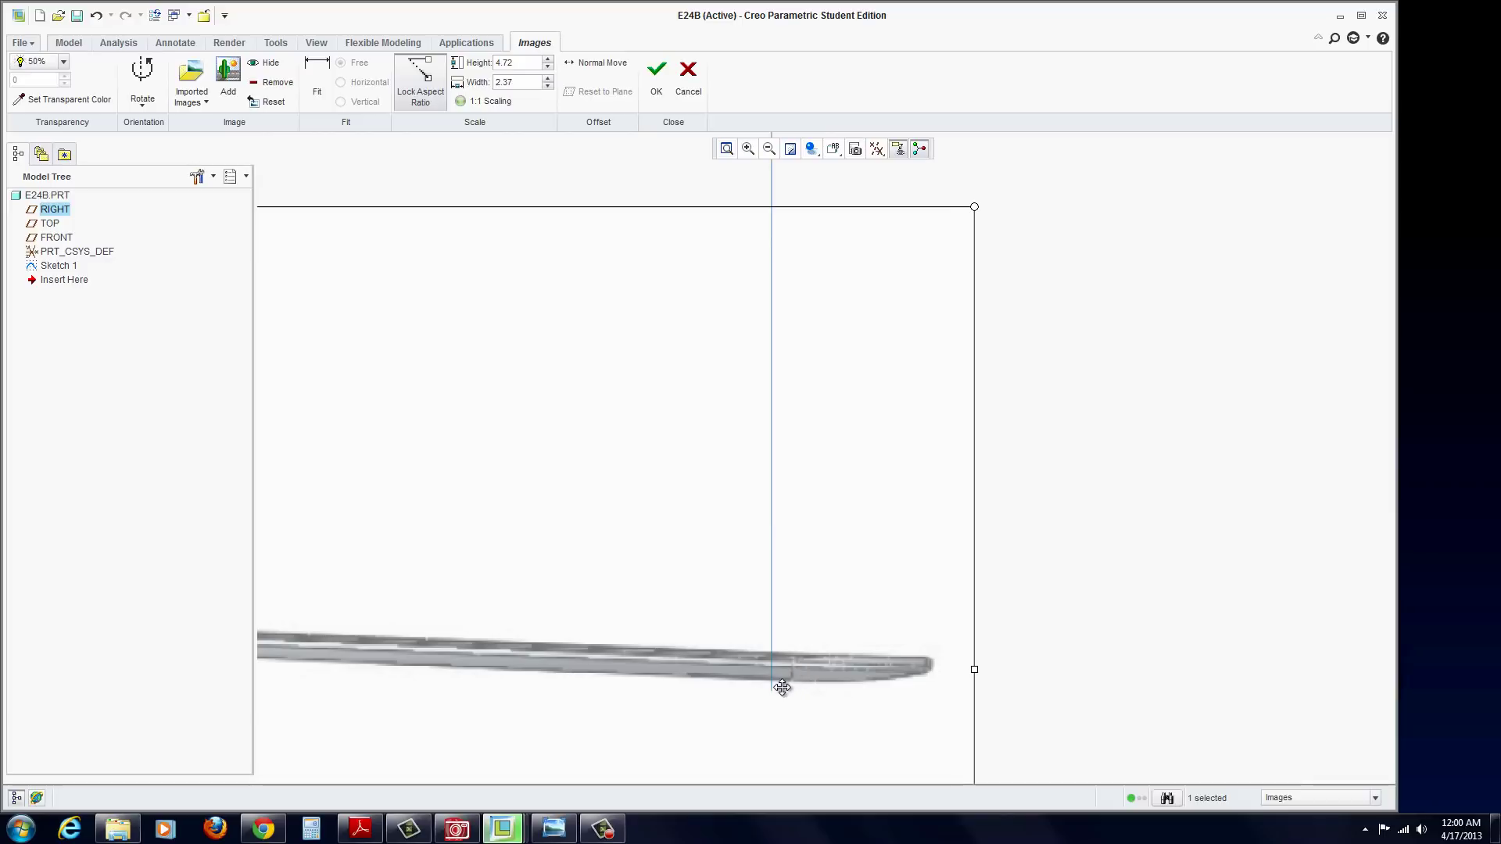
{"action": "scroll", "coordinate": [783, 687], "scroll_direction": "up", "scroll_amount": 2}
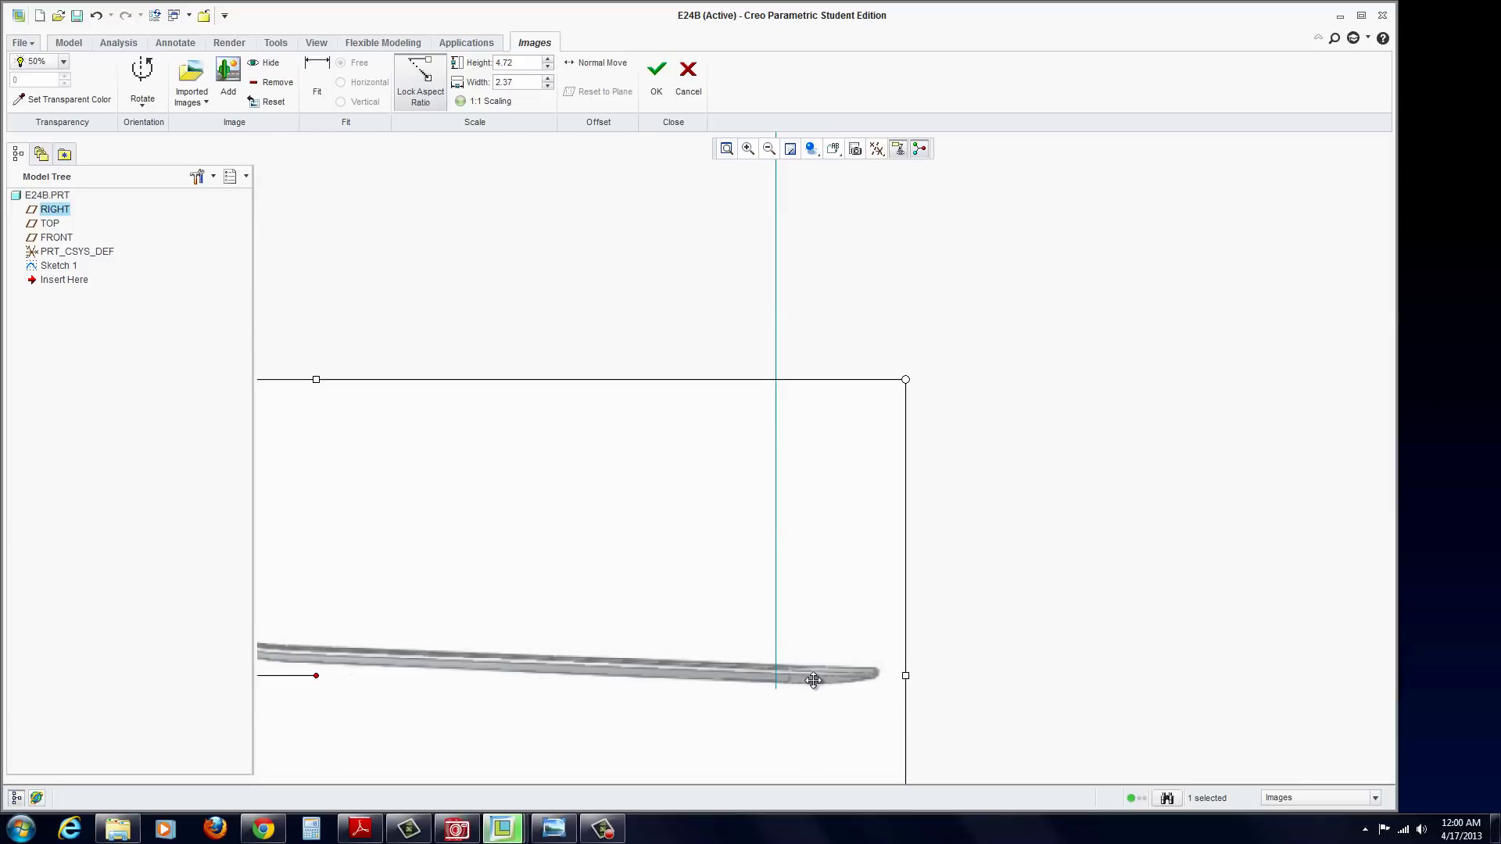
{"action": "left_click_drag", "start_coordinate": [813, 680], "coordinate": [801, 684]}
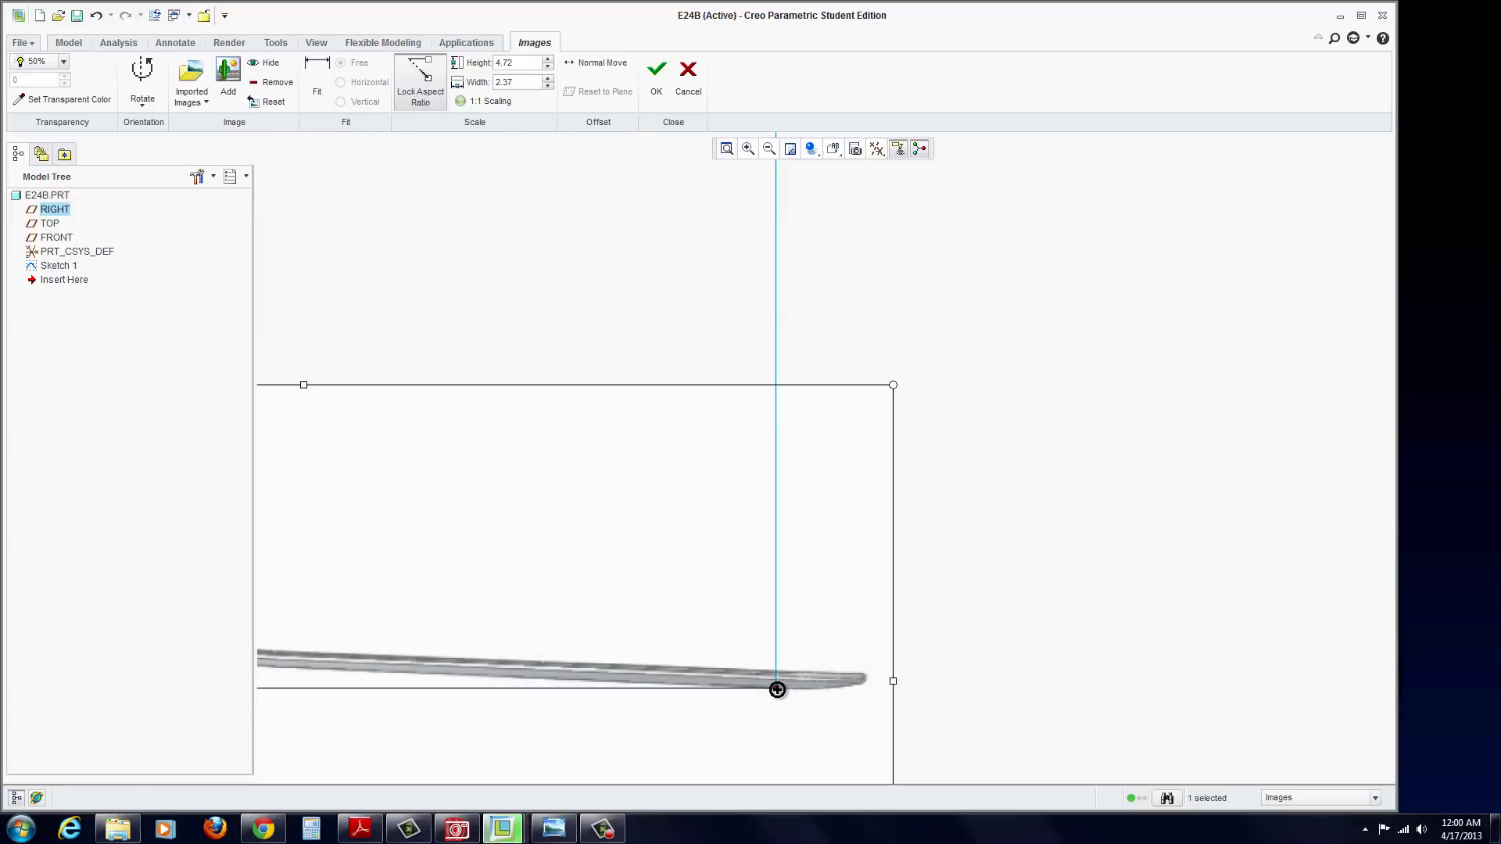
Rotate the side image 90° upright and stretch it to 6.97 × 3.50.
{"action": "scroll", "coordinate": [810, 620], "scroll_direction": "down", "scroll_amount": 3}
{"action": "scroll", "coordinate": [811, 620], "scroll_direction": "down", "scroll_amount": 1}
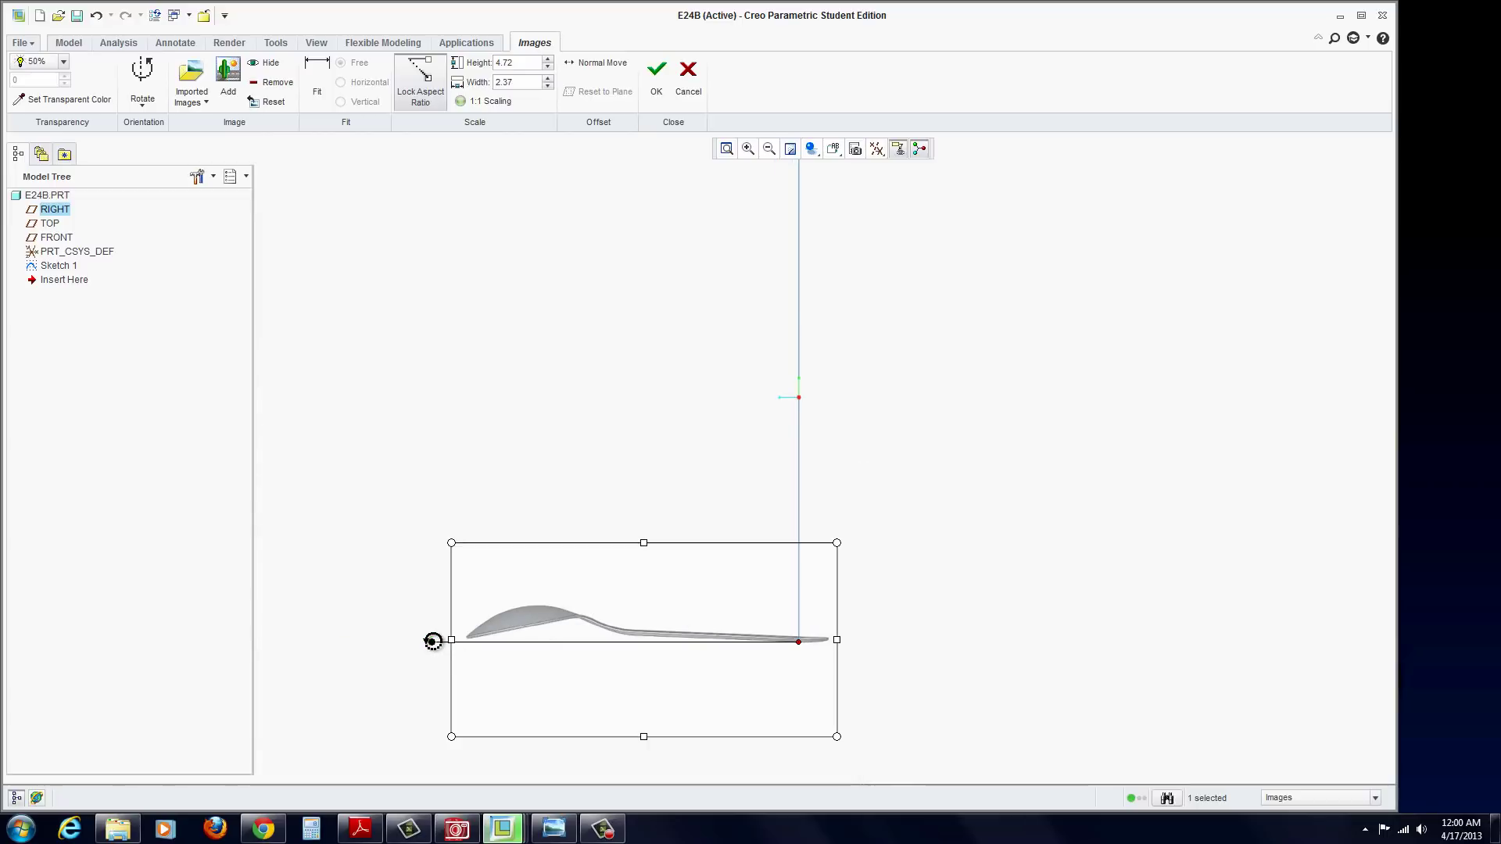
{"action": "left_click_drag", "start_coordinate": [432, 641], "coordinate": [794, 382]}
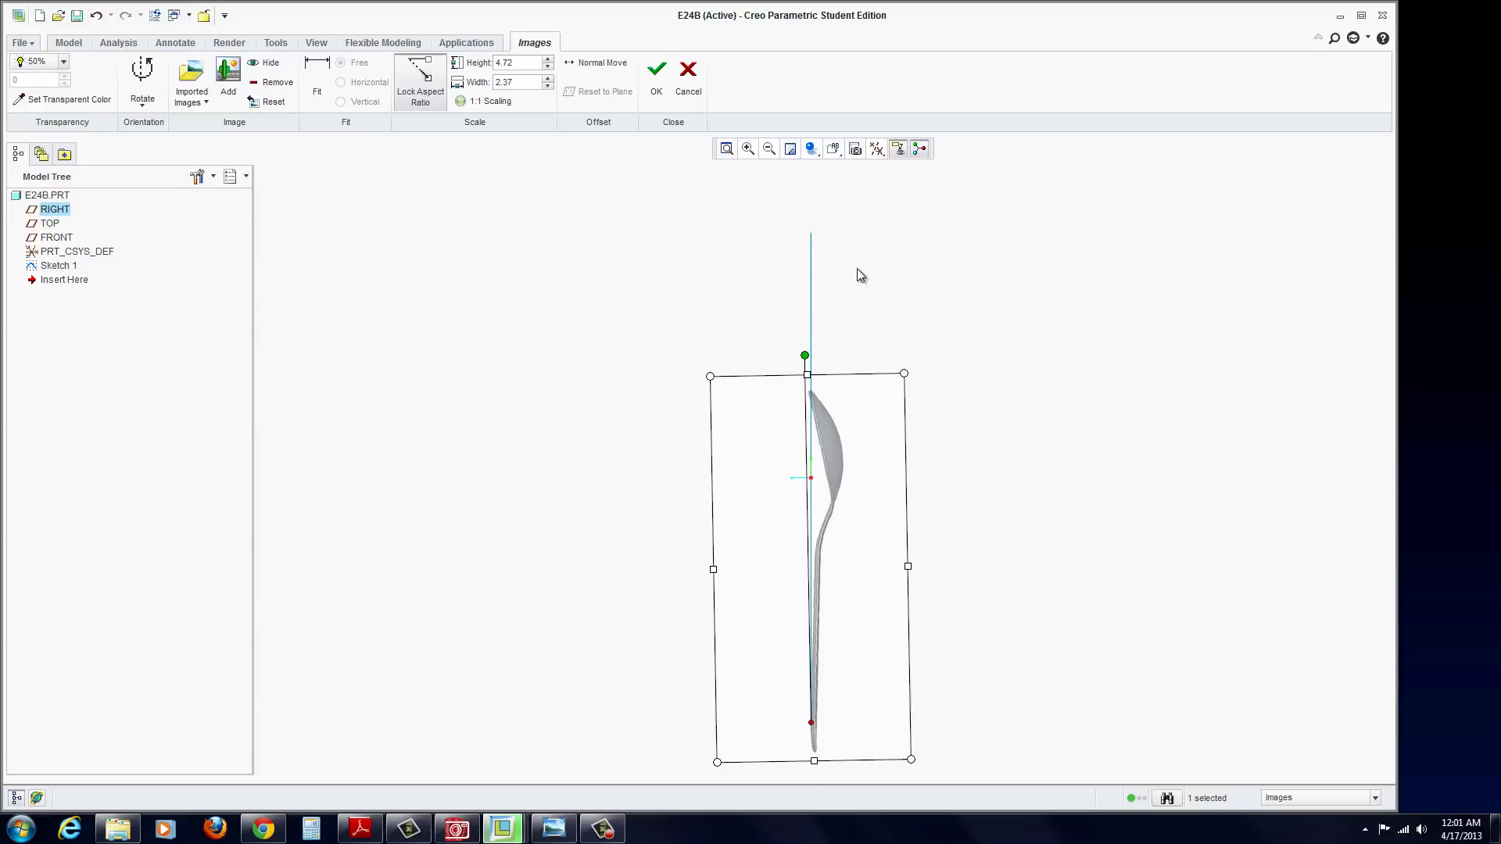
{"action": "scroll", "coordinate": [834, 315], "scroll_direction": "down", "scroll_amount": 2}
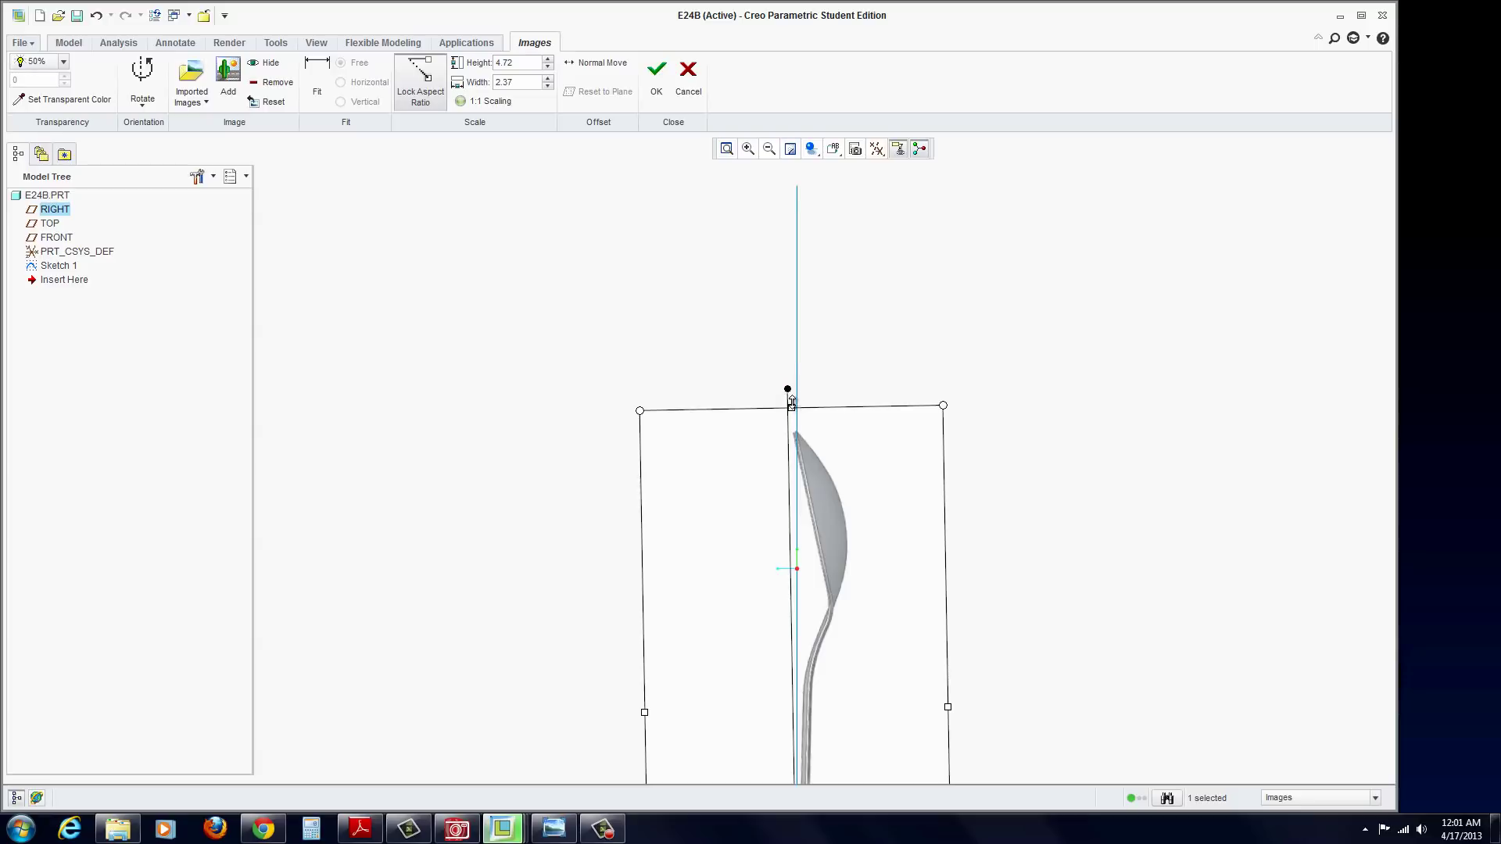
{"action": "left_click_drag", "start_coordinate": [793, 408], "coordinate": [786, 151]}
{"action": "scroll", "coordinate": [975, 533], "scroll_direction": "down", "scroll_amount": 4}
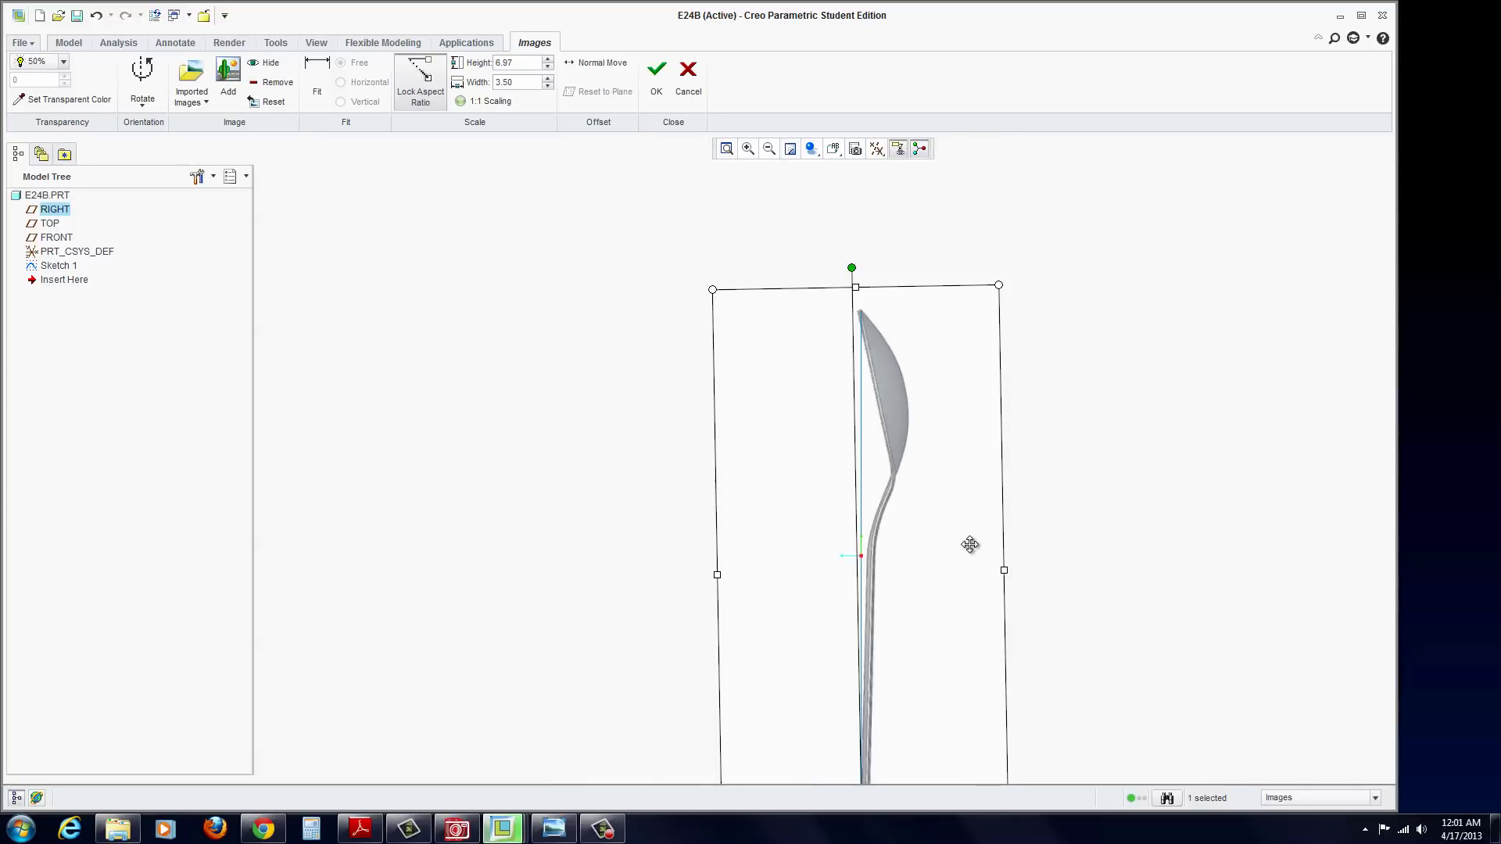
{"action": "scroll", "coordinate": [1005, 656], "scroll_direction": "up", "scroll_amount": 2}
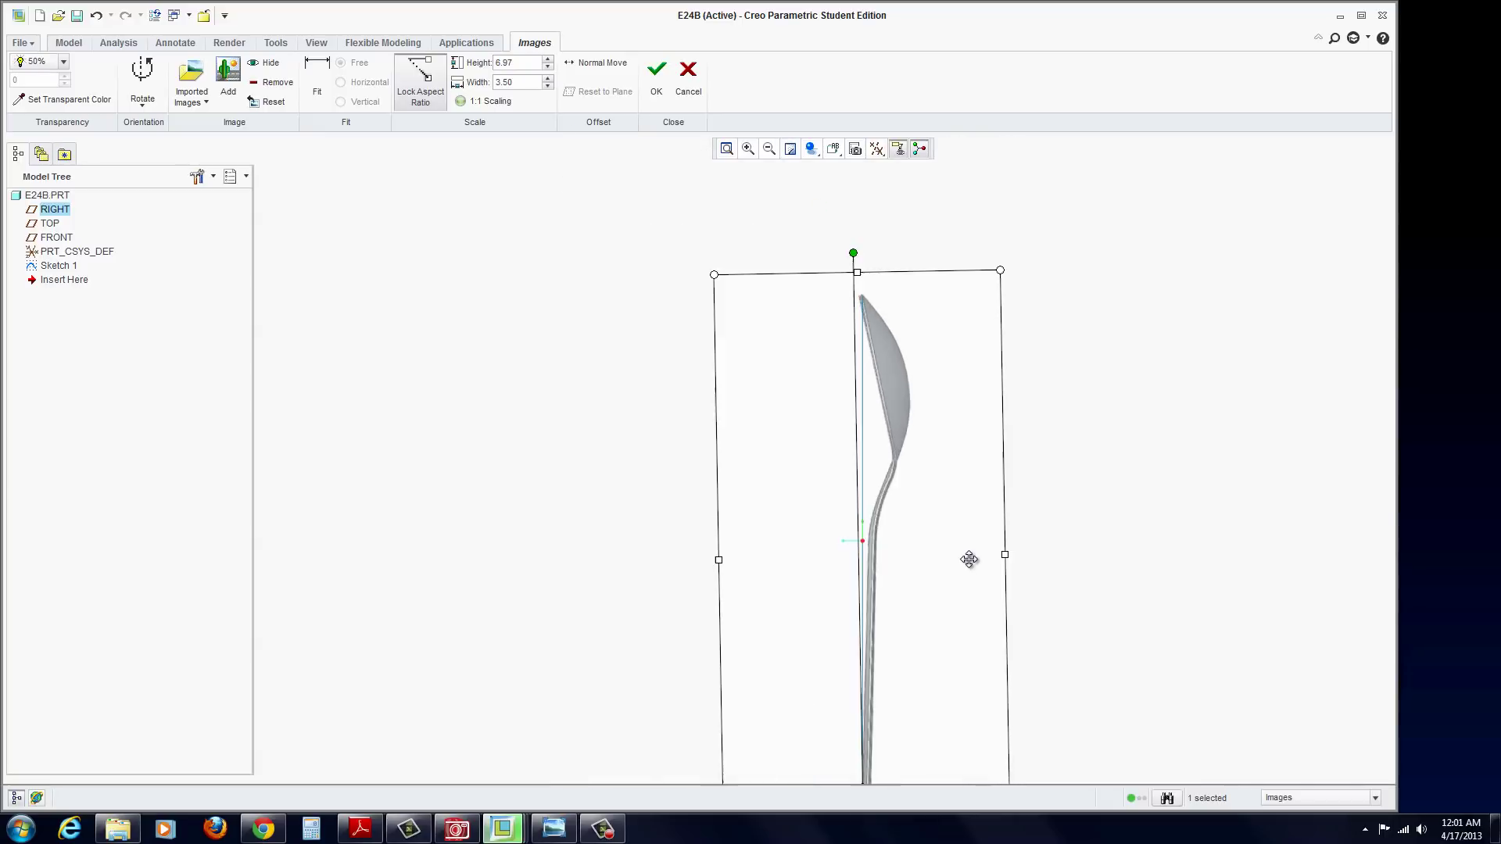
Accept the side image and start Sketch 2 on the FRONT datum plane.
{"action": "left_click", "coordinate": [655, 86]}
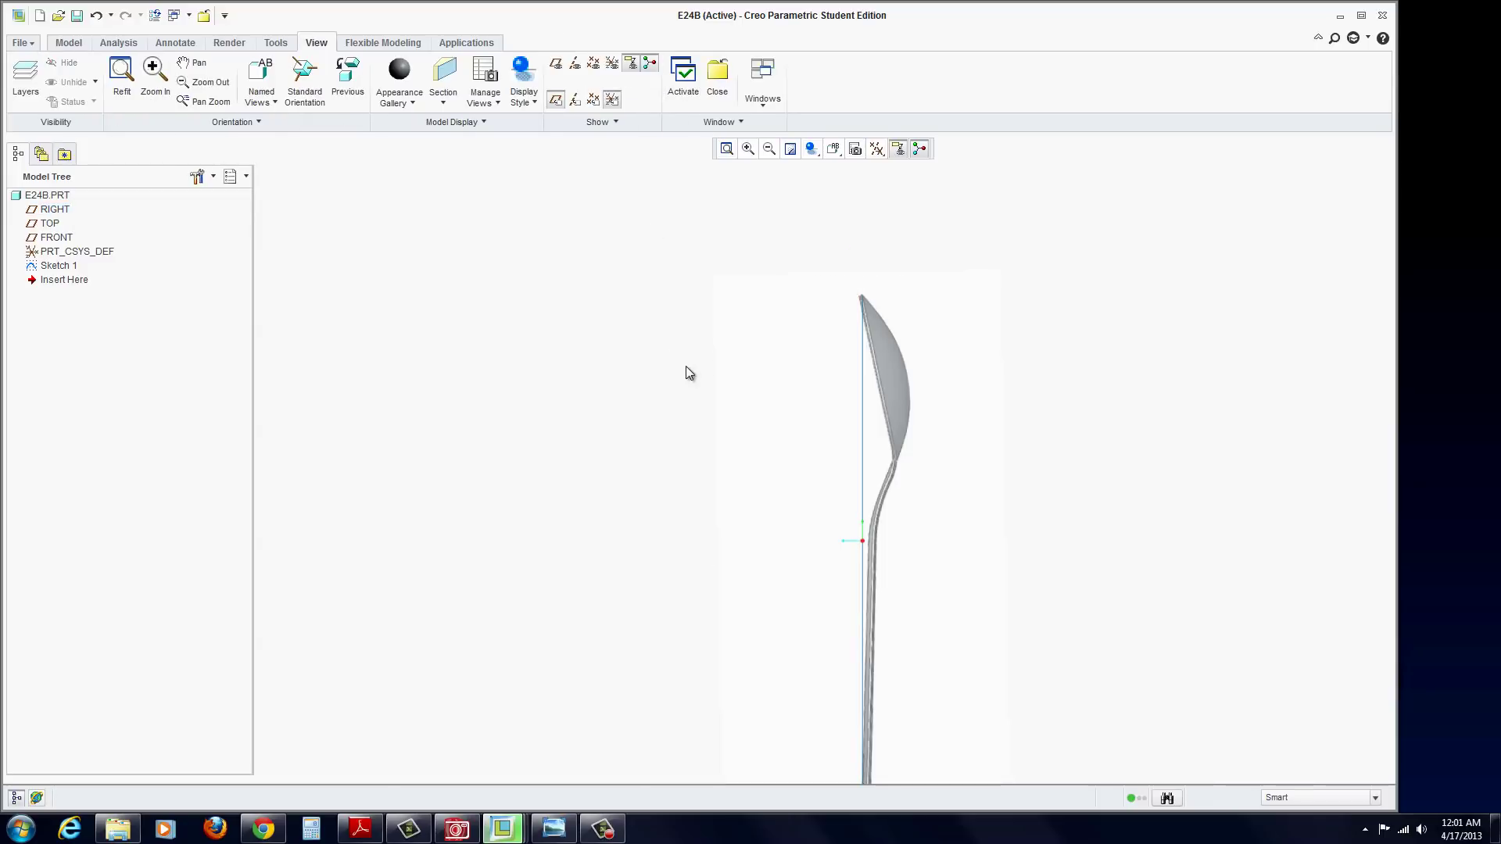
{"action": "mouse_move", "coordinate": [687, 372]}
{"action": "middle_mouse_down"}
{"action": "mouse_move", "coordinate": [787, 392]}
{"action": "mouse_move", "coordinate": [819, 309]}
{"action": "mouse_move", "coordinate": [805, 573]}
{"action": "mouse_move", "coordinate": [846, 510]}
{"action": "mouse_move", "coordinate": [701, 663]}
{"action": "mouse_move", "coordinate": [774, 476]}
{"action": "mouse_move", "coordinate": [837, 537]}
{"action": "middle_mouse_up"}
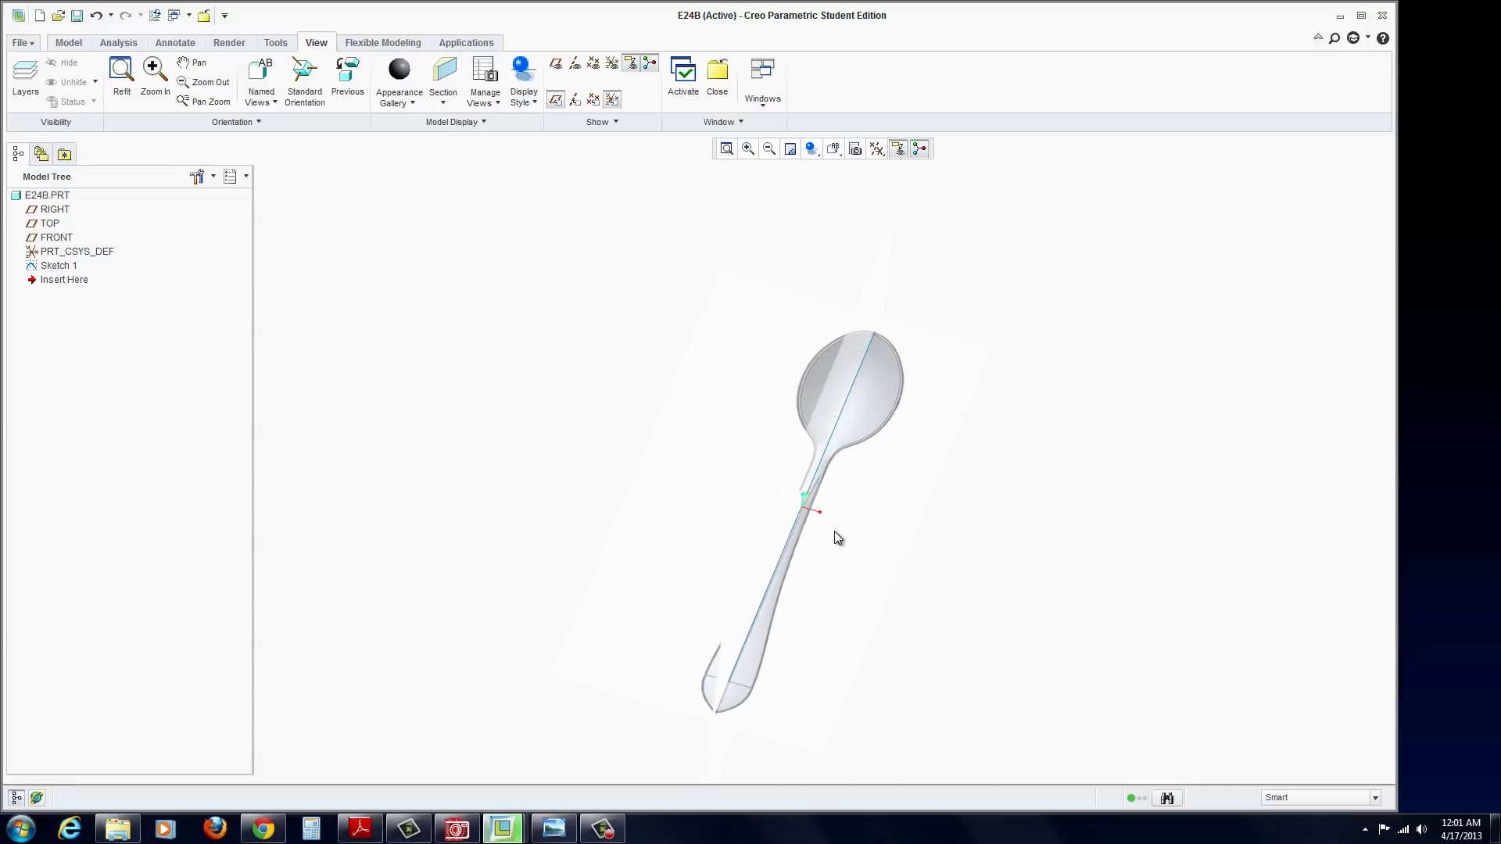
{"action": "left_click", "coordinate": [41, 241]}
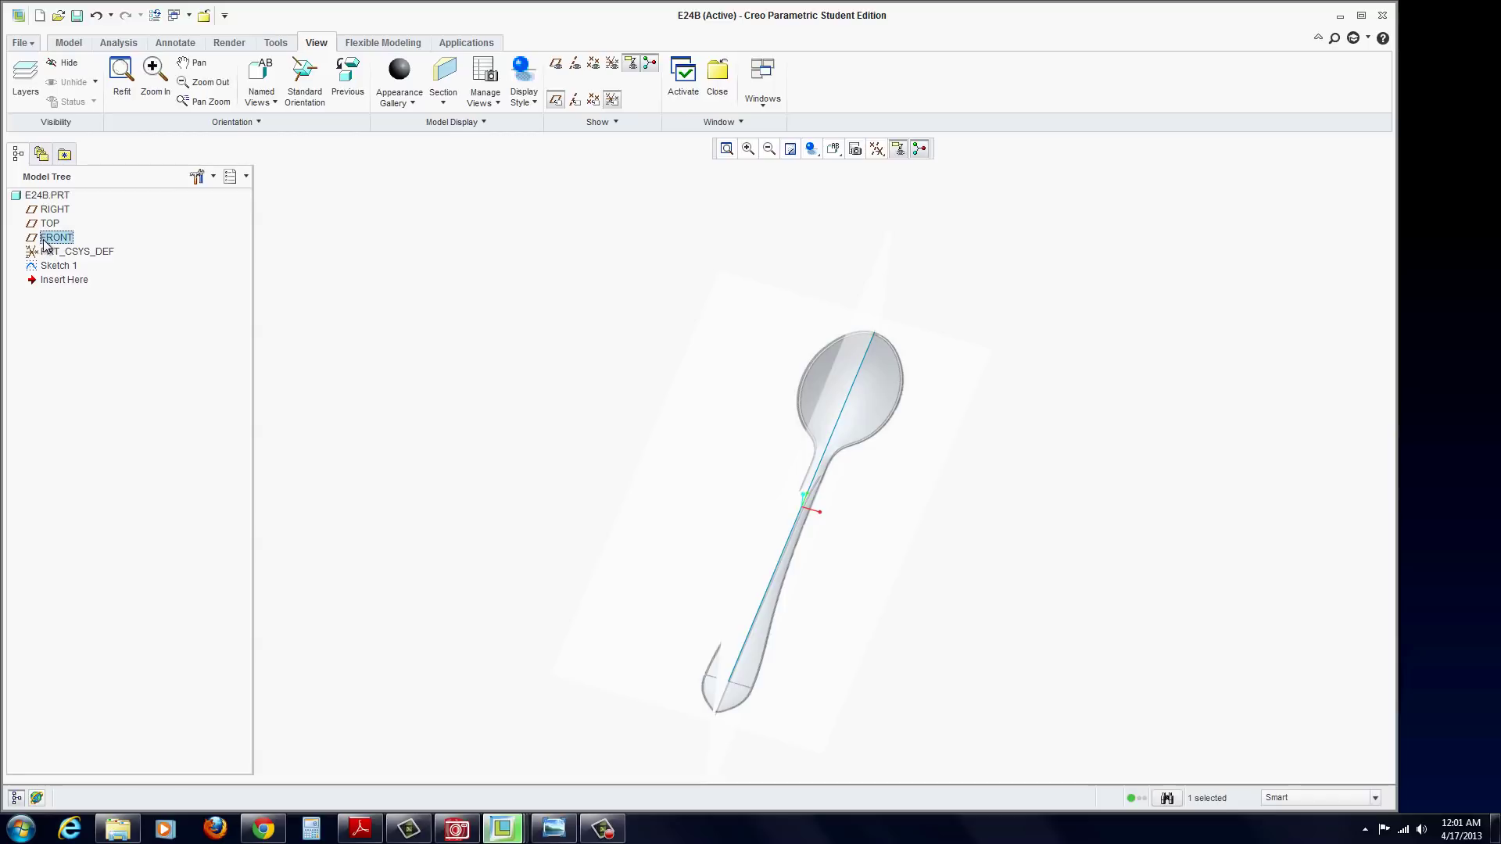
{"action": "left_click", "coordinate": [69, 43]}
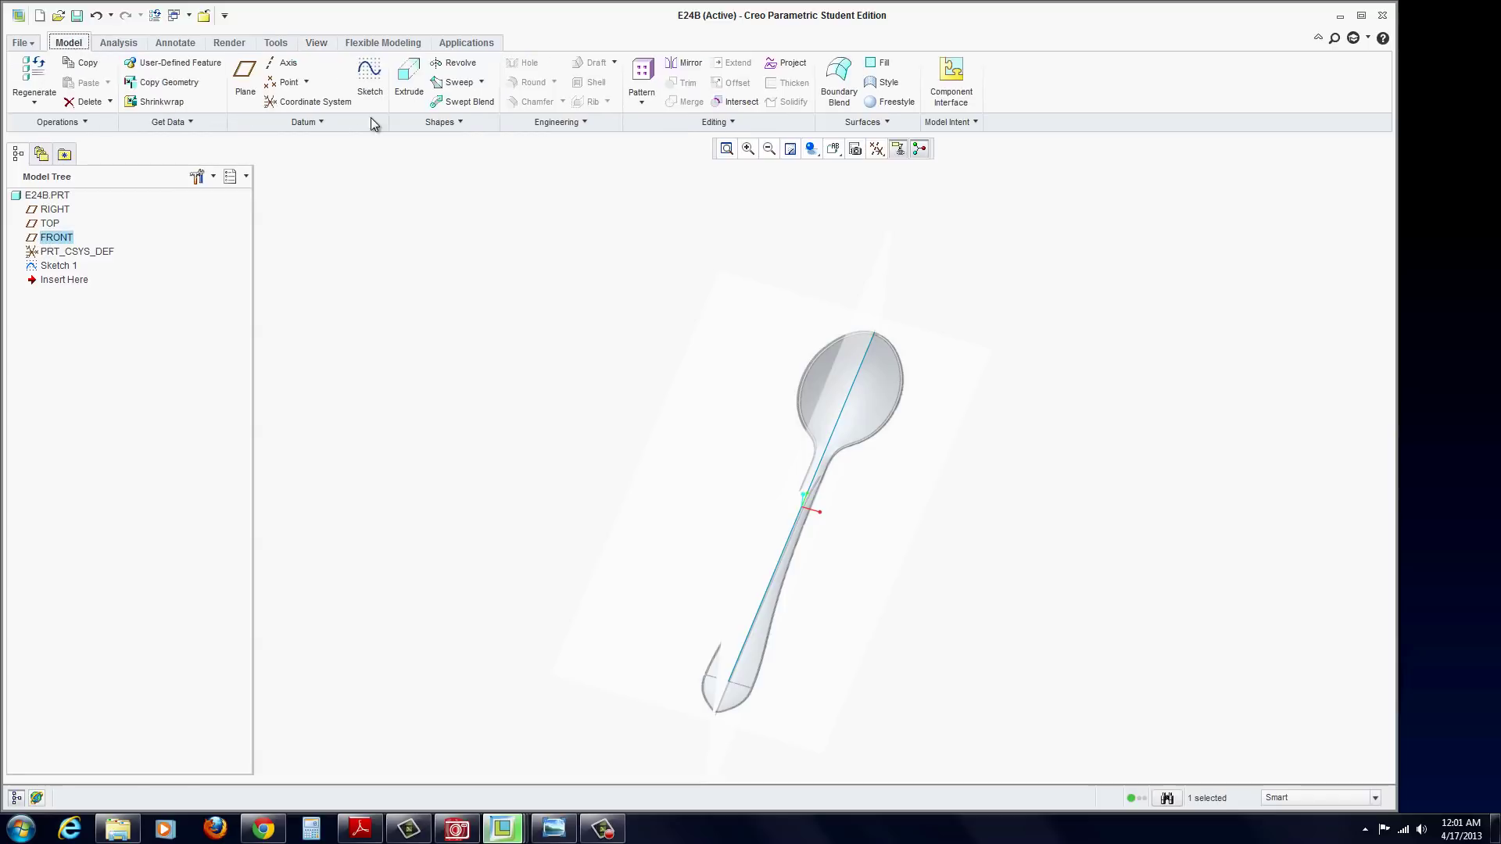
{"action": "left_click", "coordinate": [372, 86]}
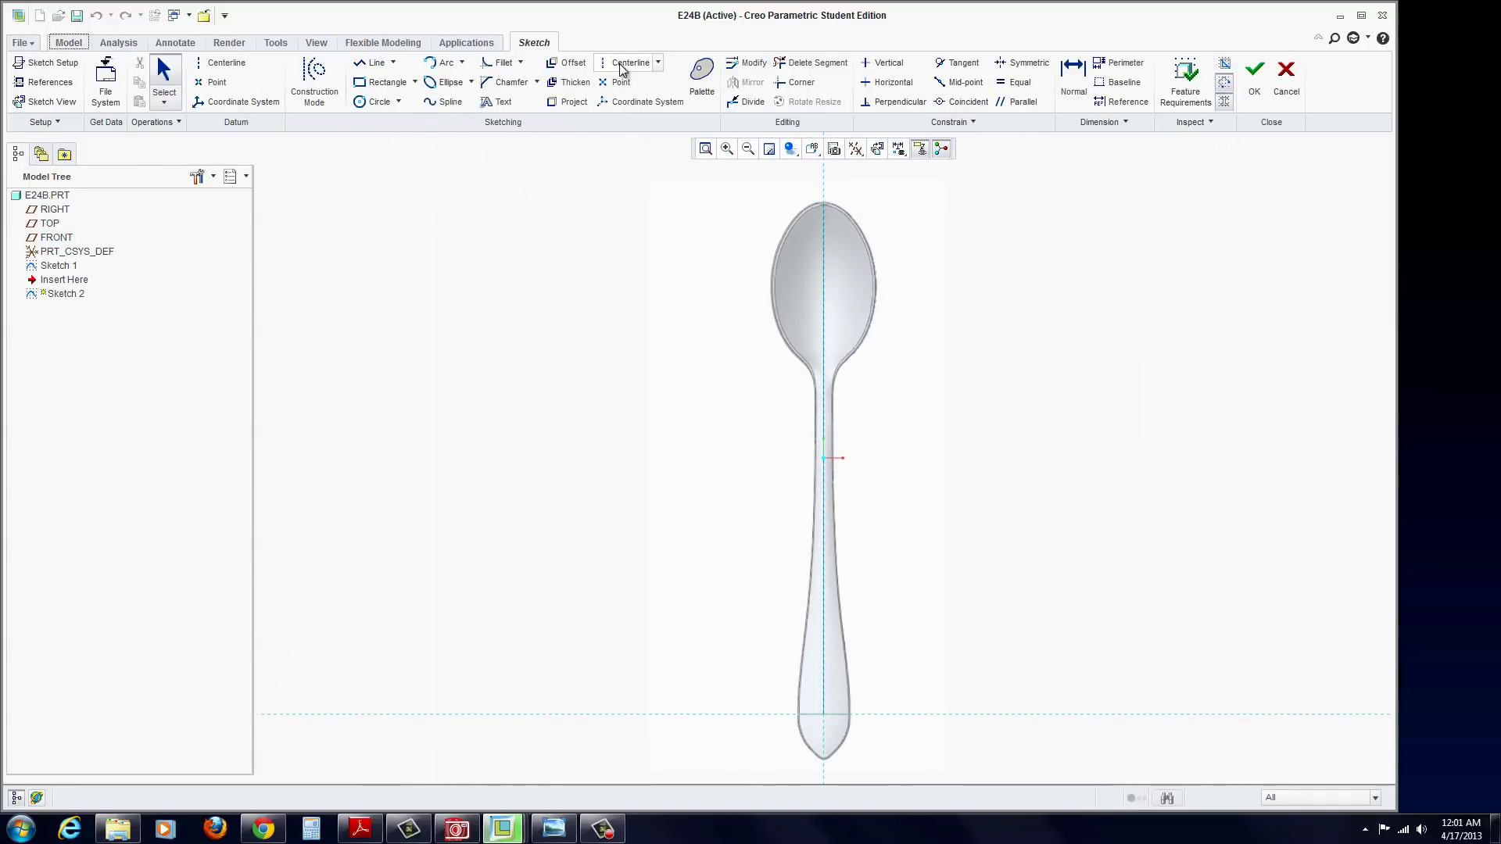
Draw a vertical centerline along the spoon's axis from the handle-end reference.
{"action": "left_click", "coordinate": [622, 66]}
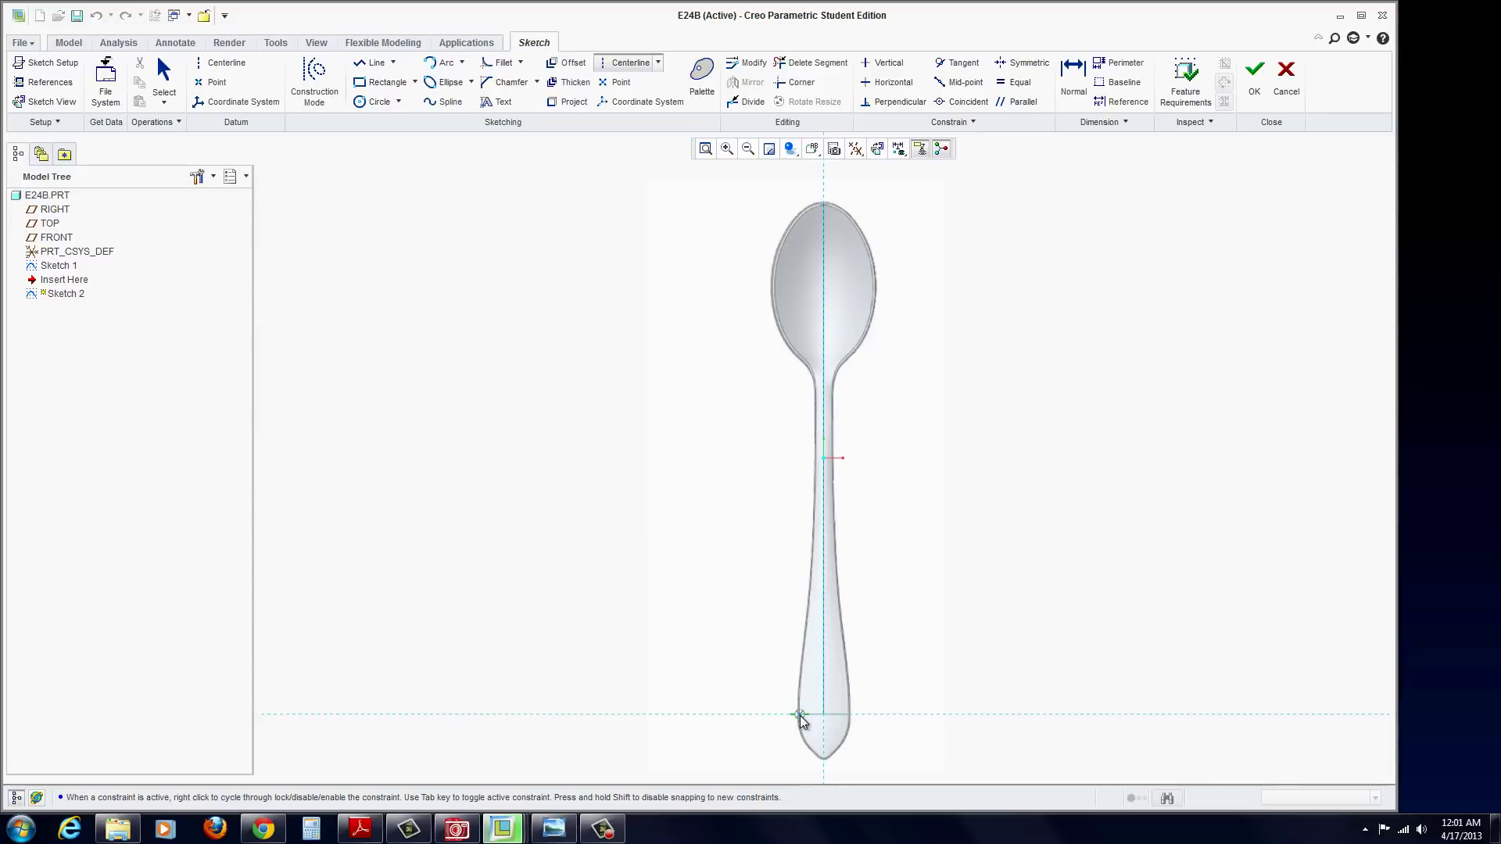
{"action": "scroll", "coordinate": [799, 719], "scroll_direction": "down", "scroll_amount": 4}
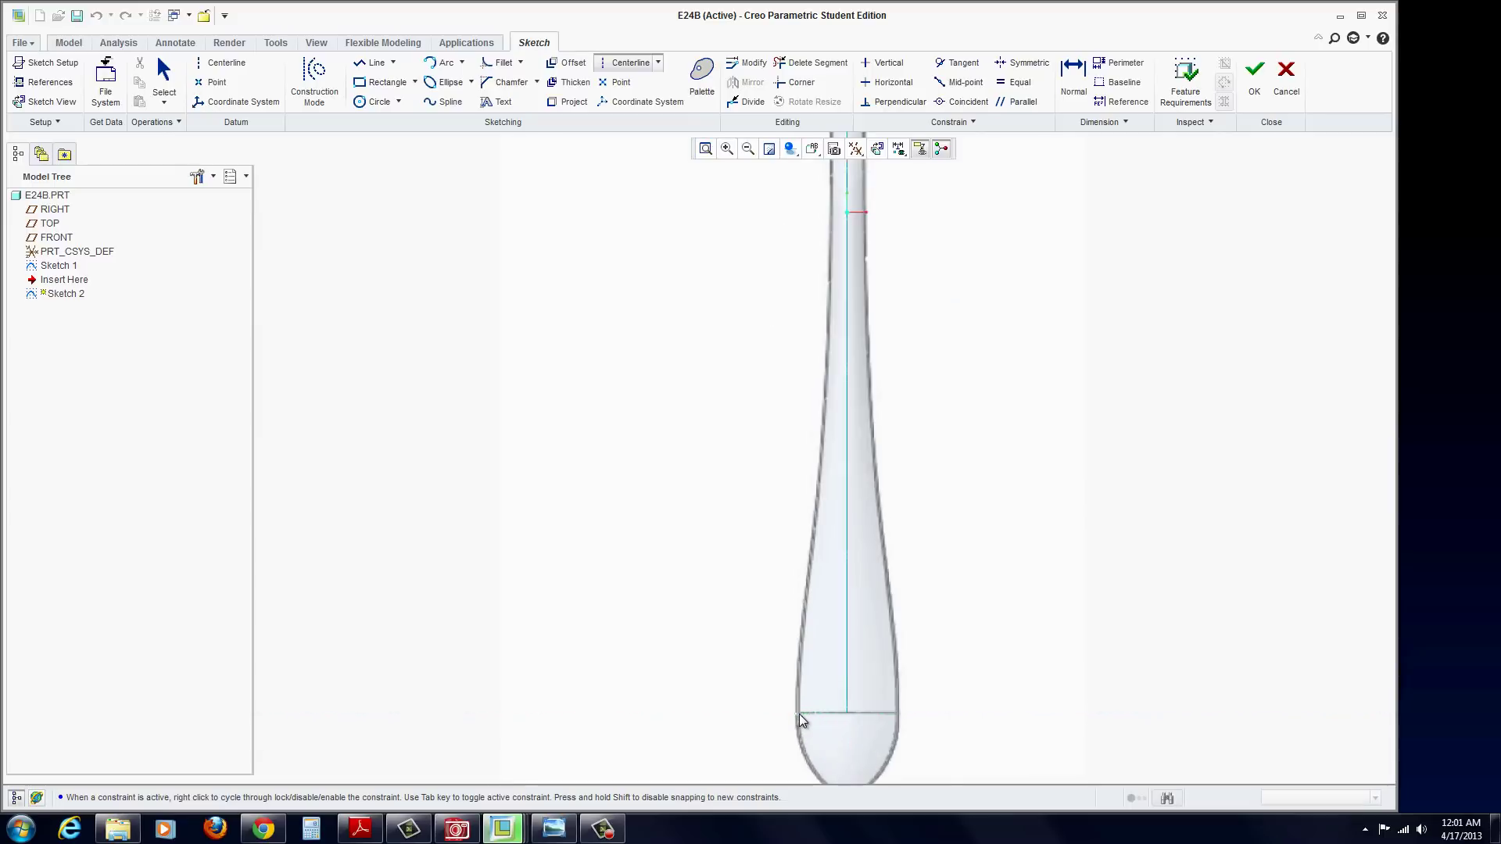
{"action": "left_click", "coordinate": [797, 712]}
{"action": "middle_click", "coordinate": [818, 721]}
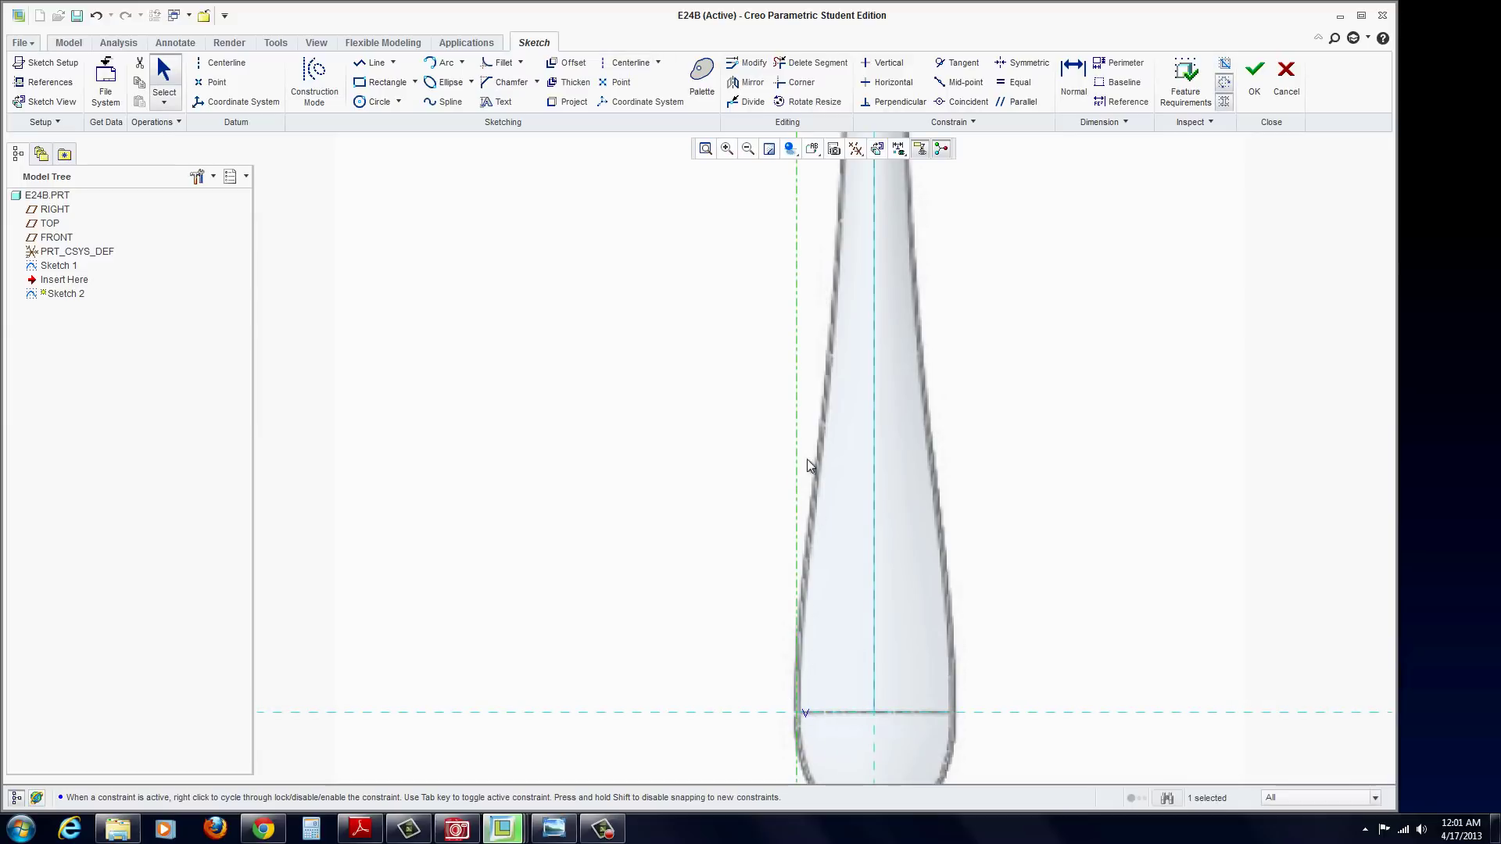
Start a spline at the handle's bottom reference, adding points up the handle's left edge.
{"action": "left_click", "coordinate": [433, 105]}
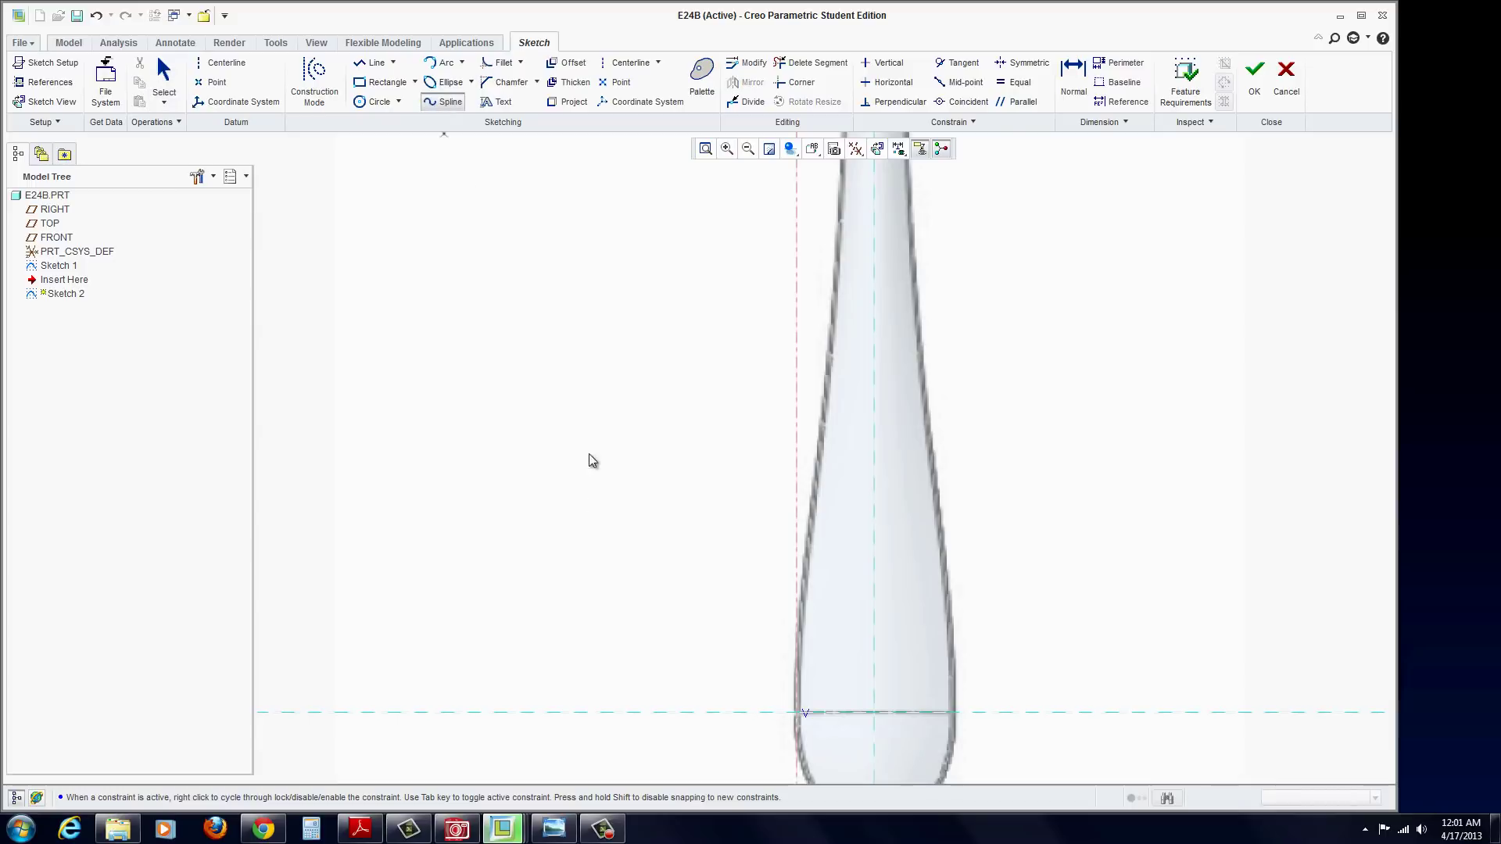
{"action": "left_click", "coordinate": [797, 713]}
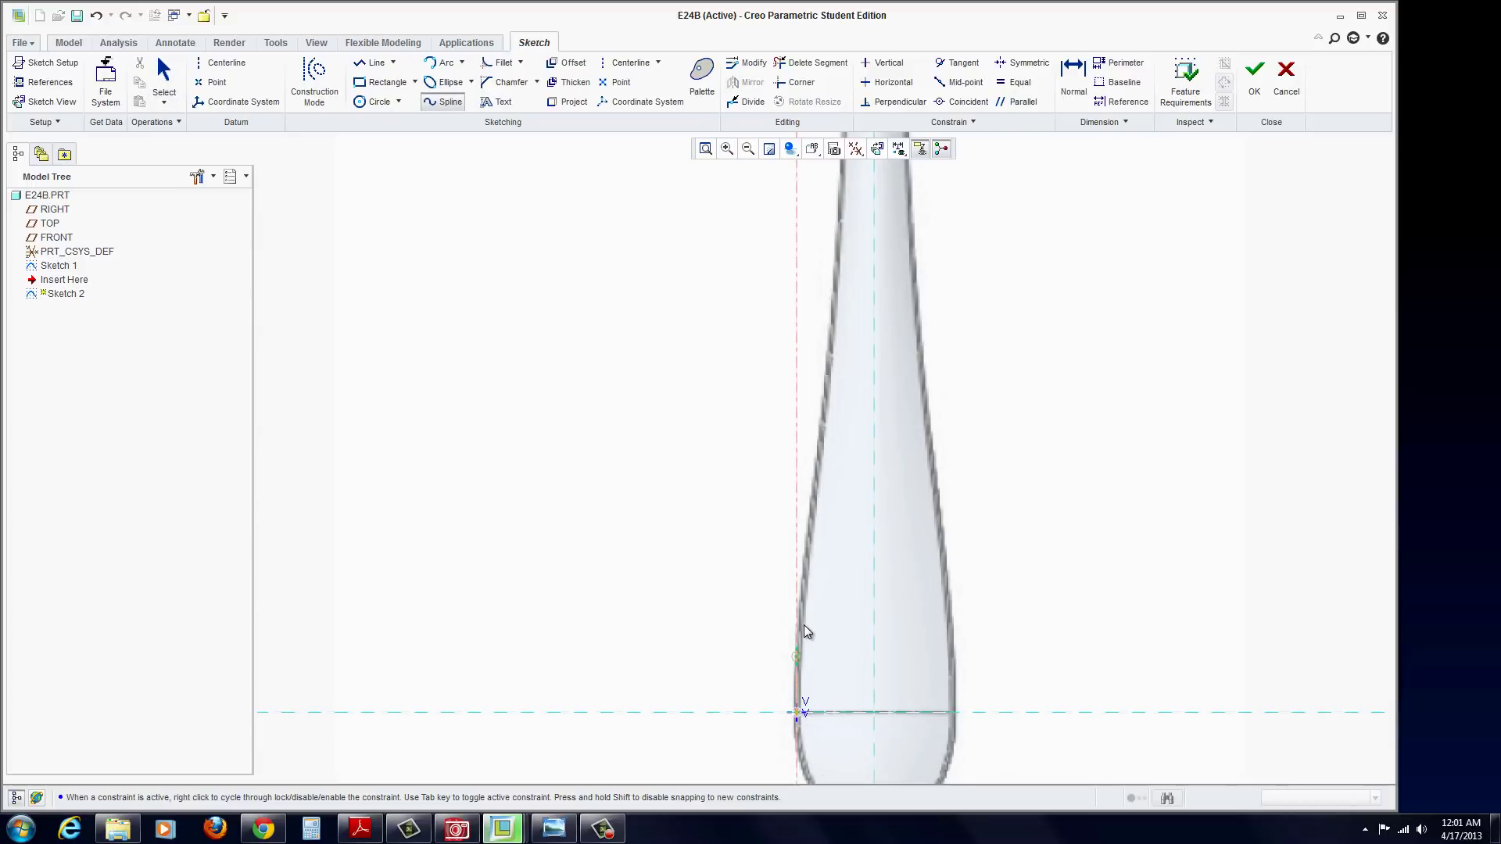
{"action": "left_click", "coordinate": [810, 555]}
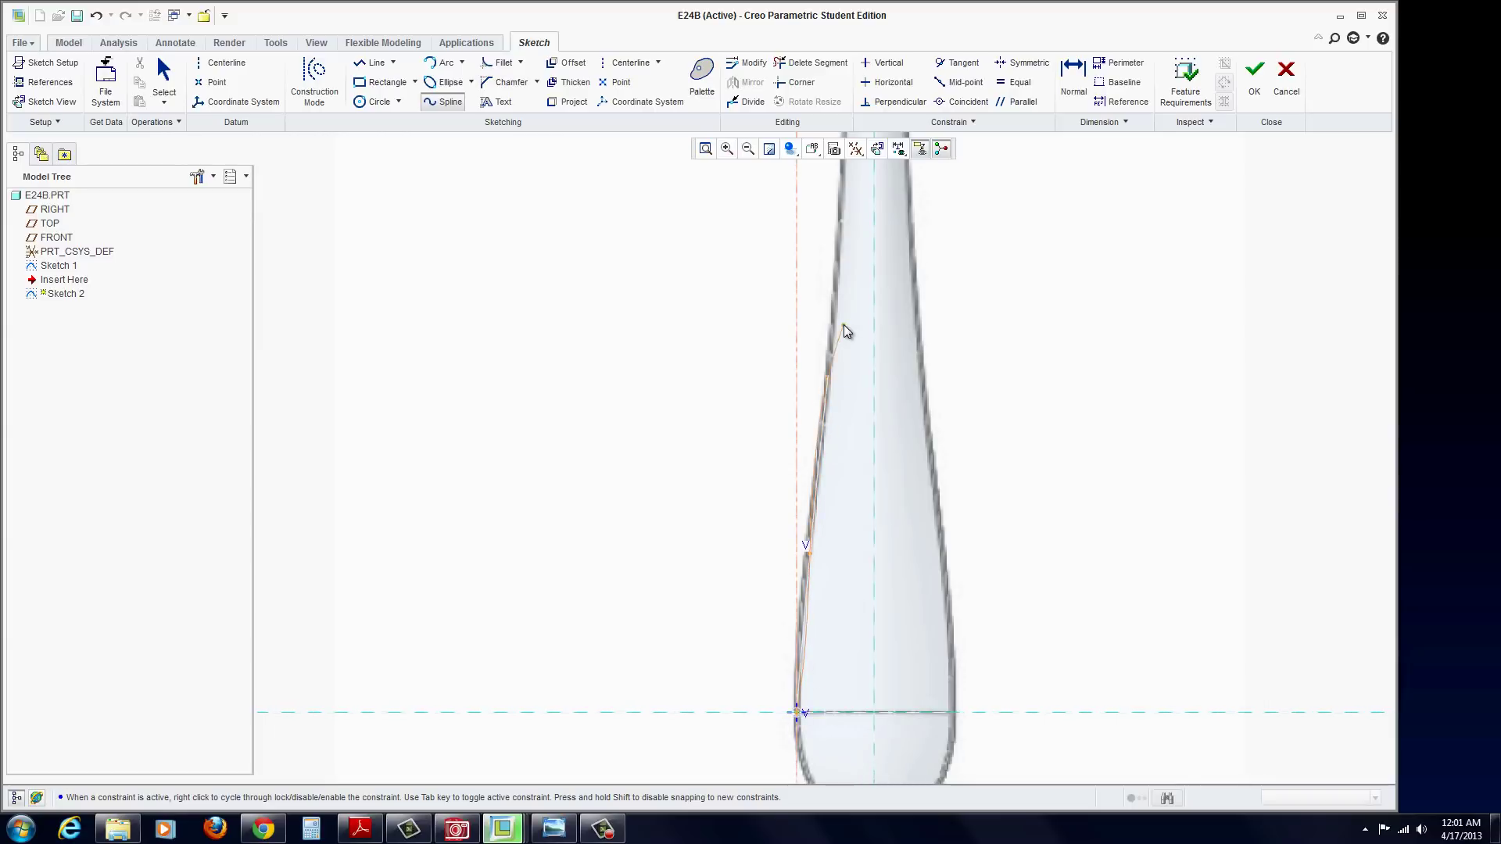
{"action": "scroll", "coordinate": [844, 325], "scroll_direction": "down", "scroll_amount": 5}
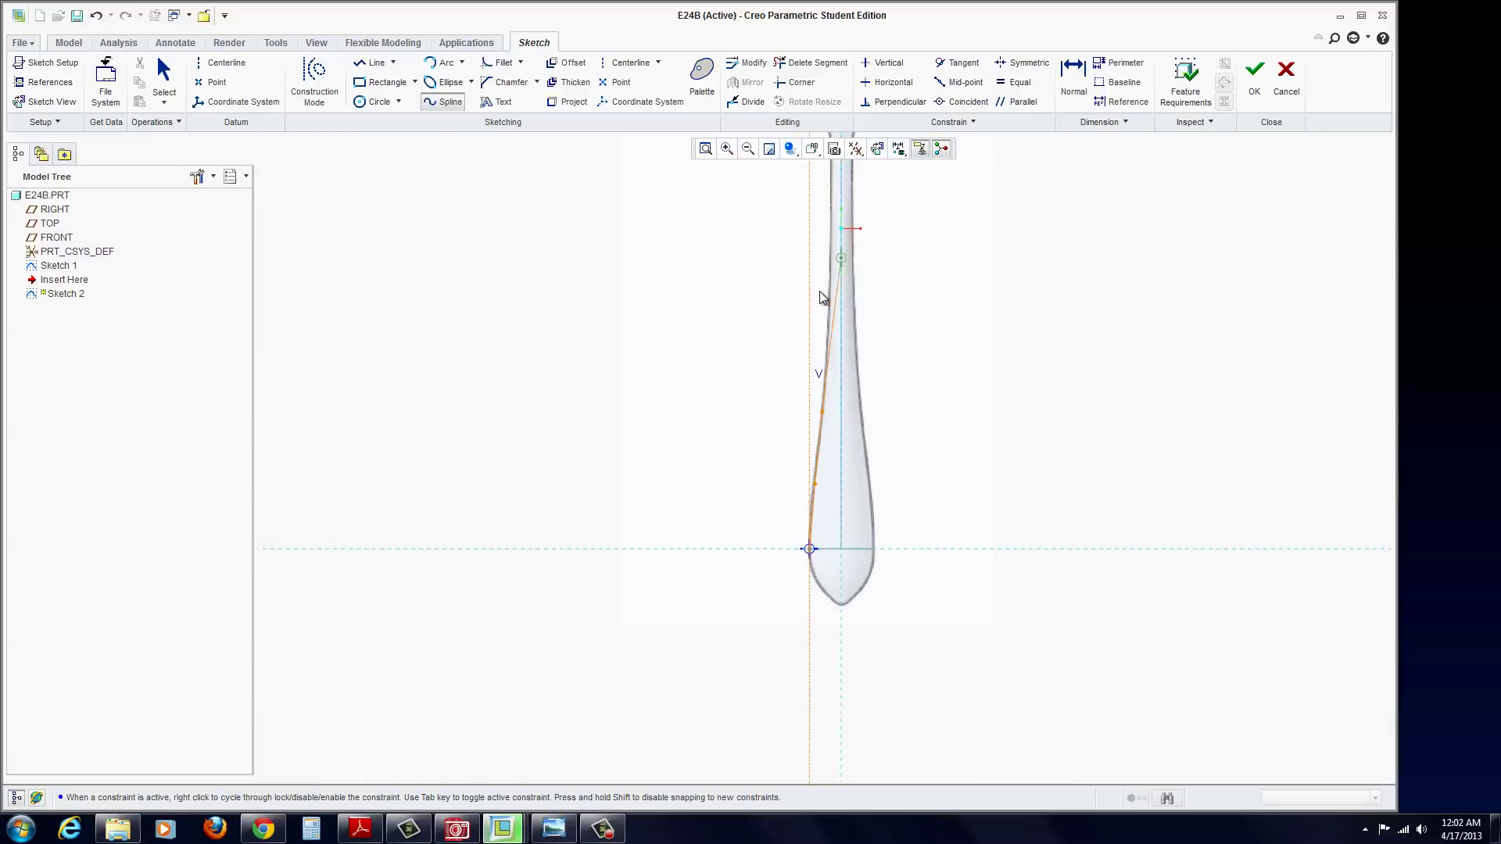
{"action": "scroll", "coordinate": [821, 262], "scroll_direction": "up", "scroll_amount": 4}
{"action": "scroll", "coordinate": [809, 289], "scroll_direction": "up", "scroll_amount": 2}
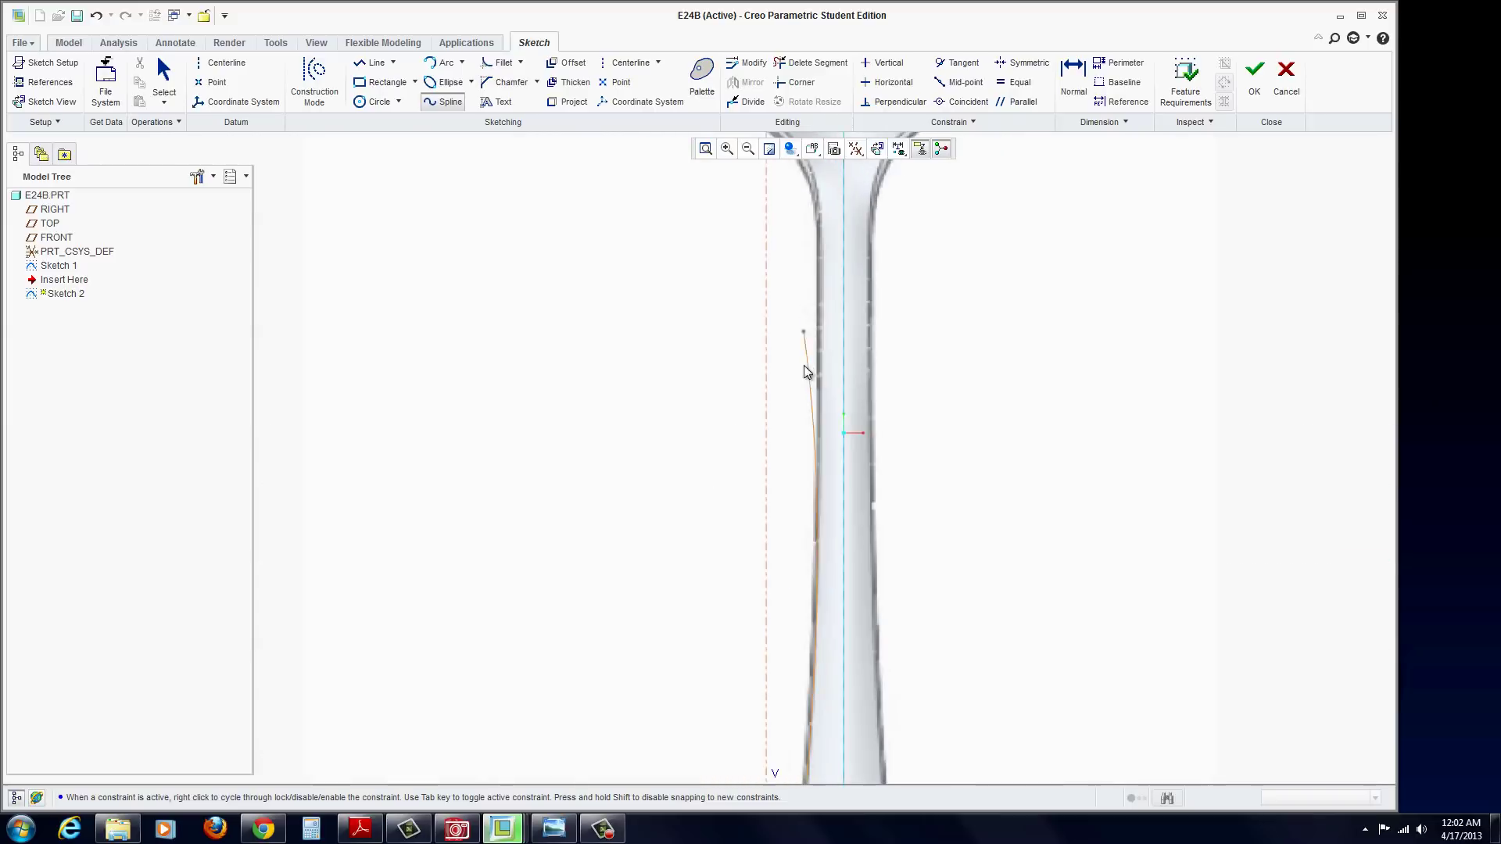
{"action": "left_click", "coordinate": [818, 488]}
{"action": "scroll", "coordinate": [822, 260], "scroll_direction": "down", "scroll_amount": 2}
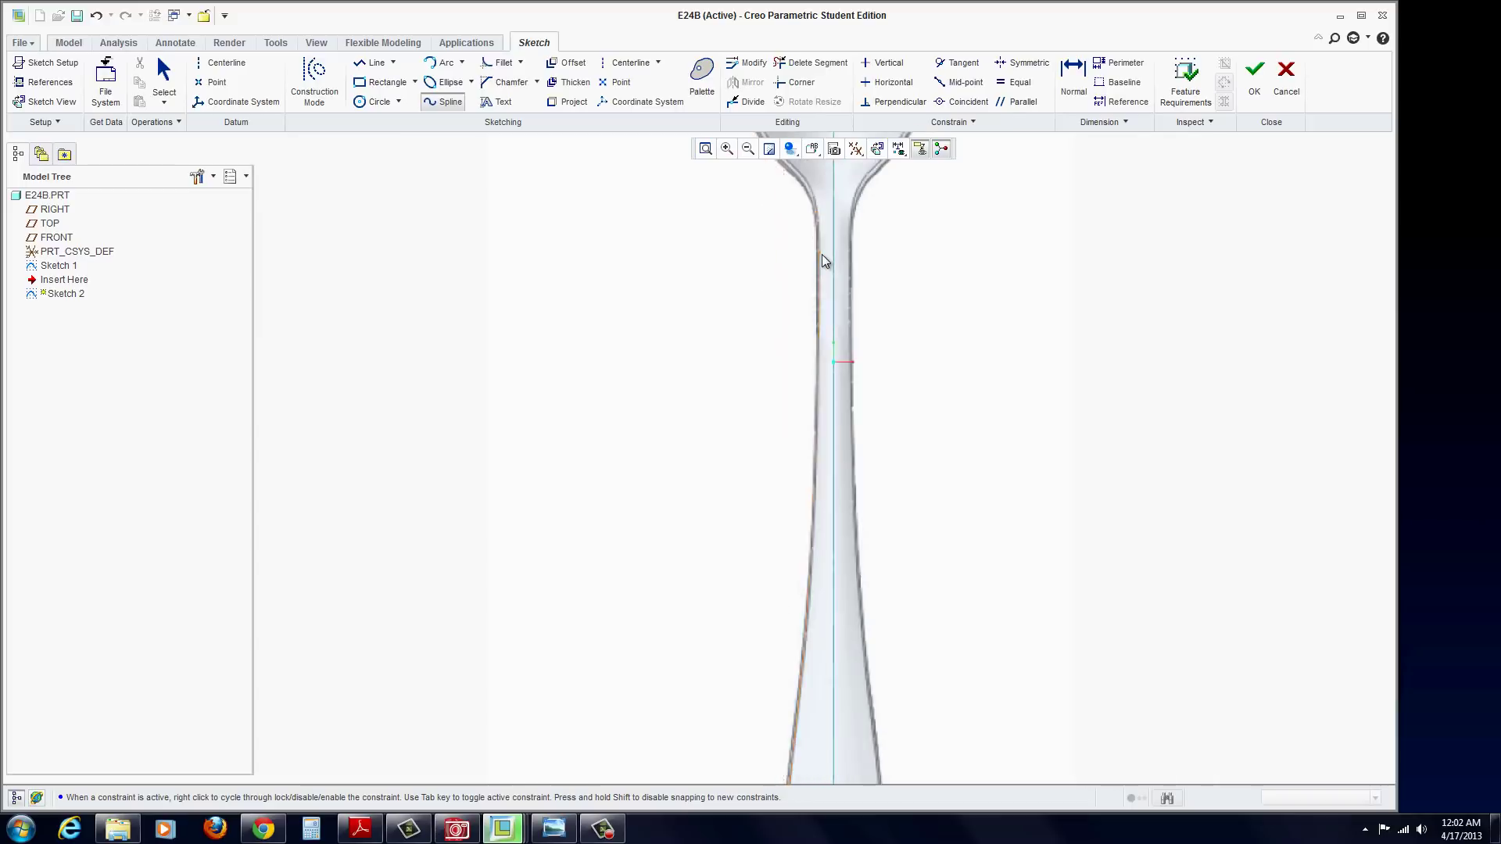
{"action": "scroll", "coordinate": [821, 266], "scroll_direction": "down", "scroll_amount": 2}
{"action": "scroll", "coordinate": [805, 328], "scroll_direction": "up", "scroll_amount": 2}
{"action": "scroll", "coordinate": [802, 315], "scroll_direction": "down", "scroll_amount": 1}
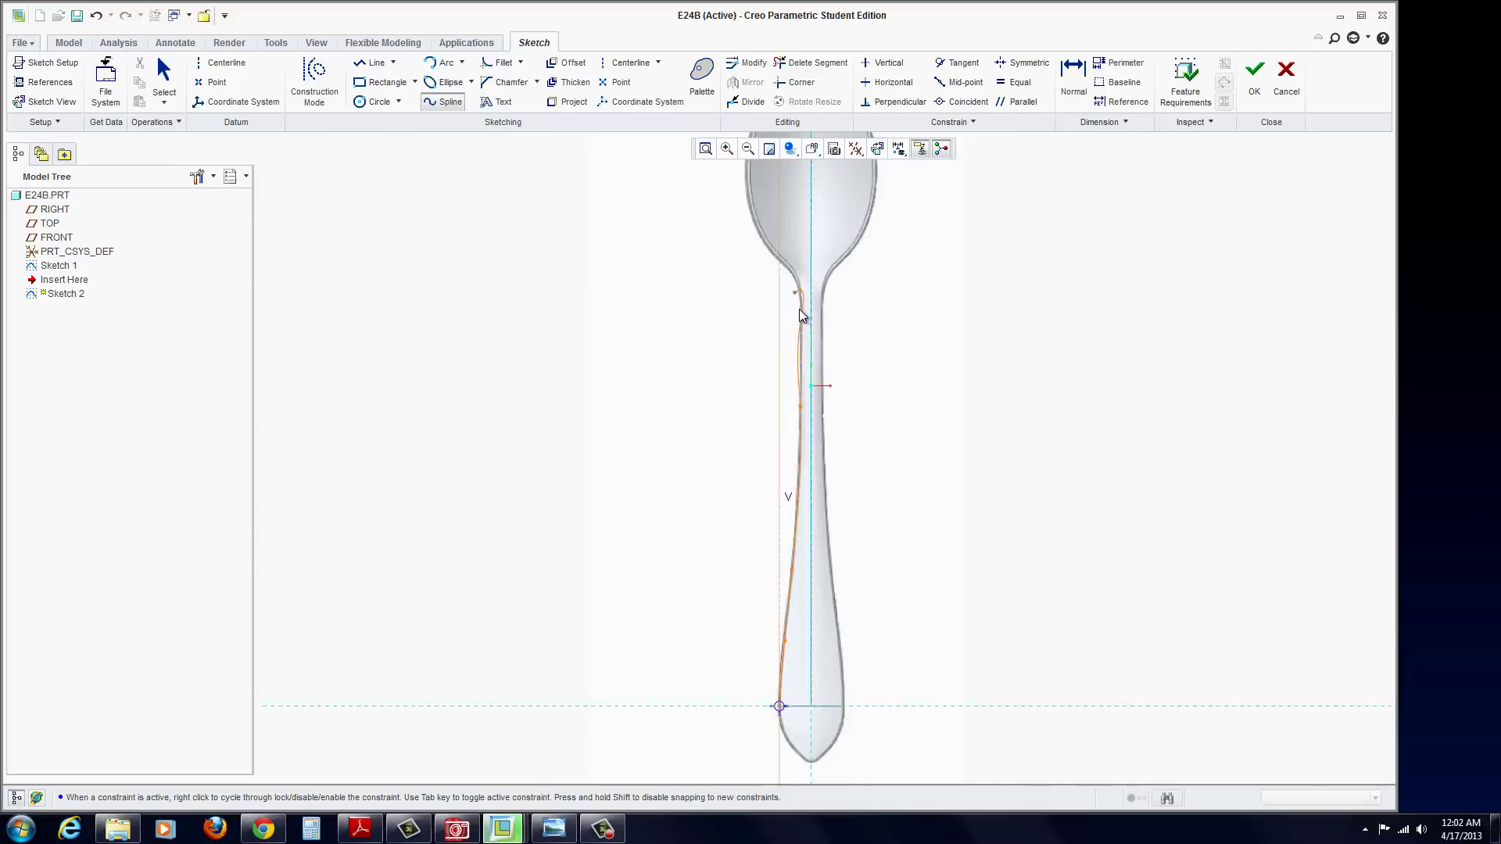
{"action": "scroll", "coordinate": [805, 234], "scroll_direction": "down", "scroll_amount": 1}
{"action": "scroll", "coordinate": [808, 219], "scroll_direction": "up", "scroll_amount": 3}
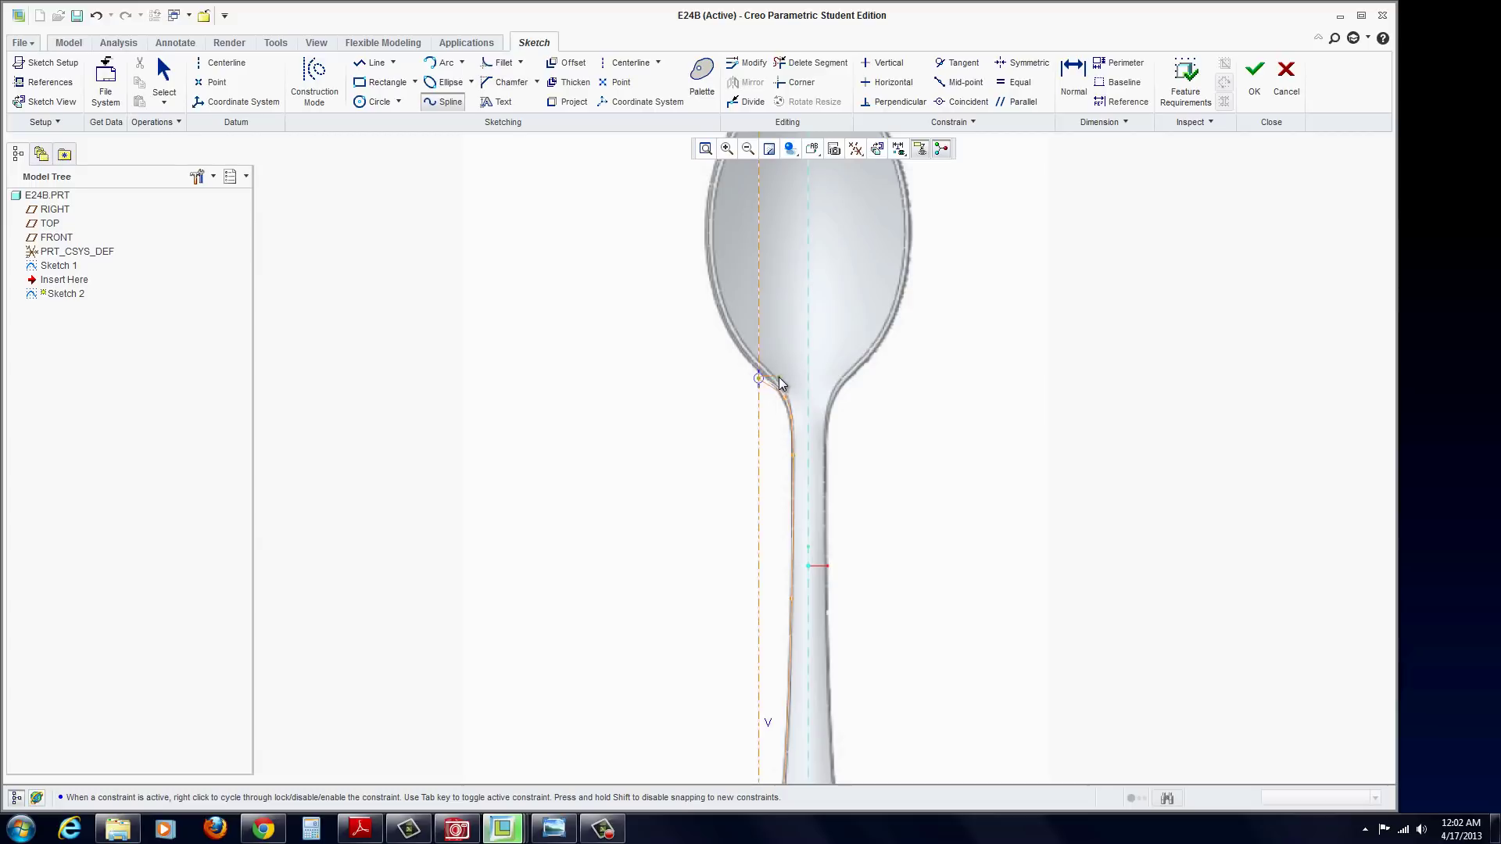
Continue the spline through the neck and along the bowl's left edge.
{"action": "left_click", "coordinate": [764, 375]}
{"action": "middle_click", "coordinate": [737, 355]}
{"action": "scroll", "coordinate": [713, 288], "scroll_direction": "down", "scroll_amount": 3}
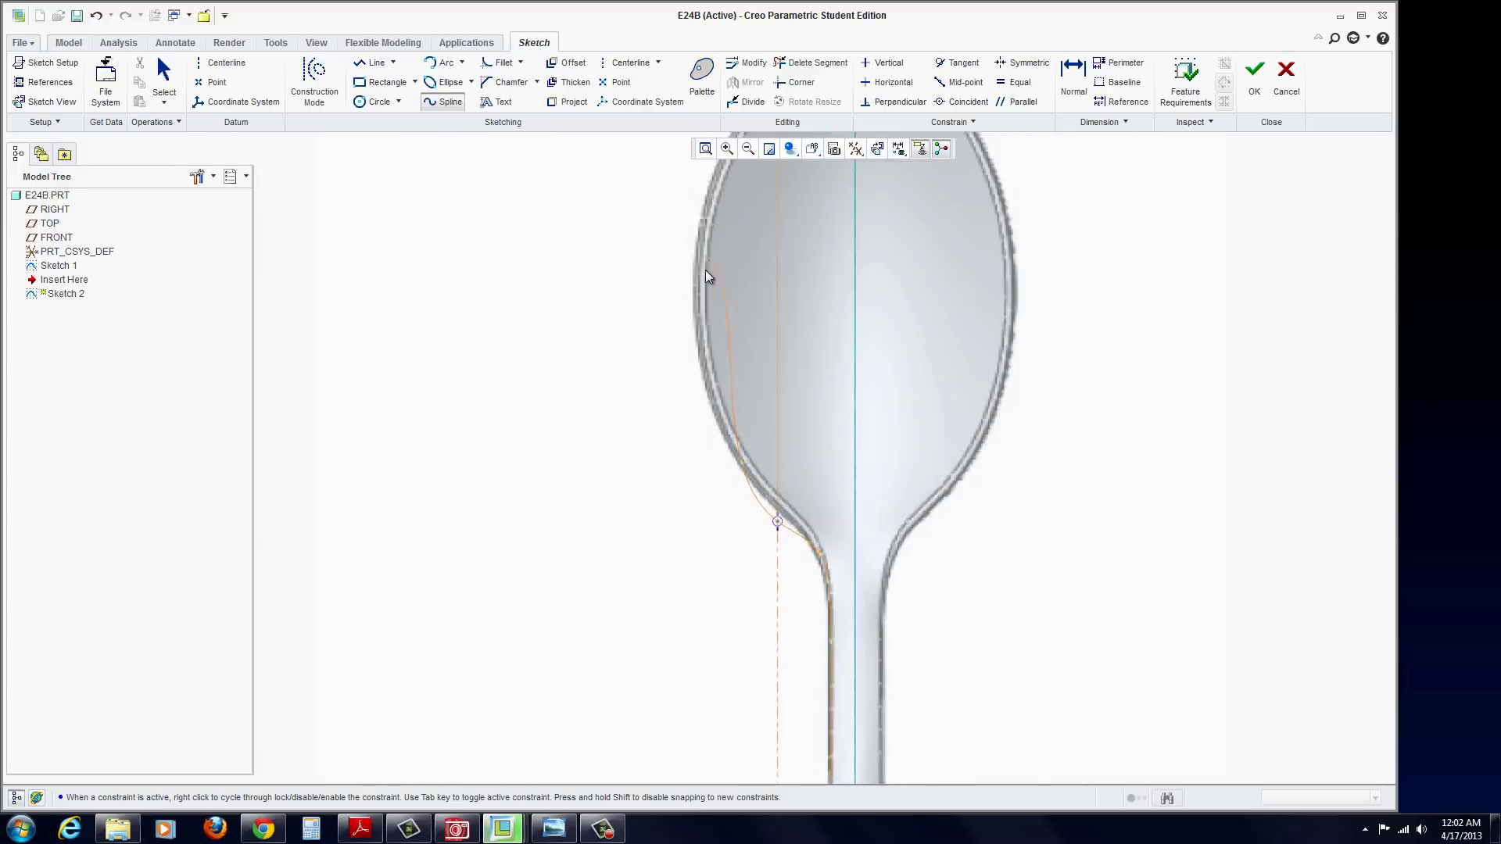
{"action": "left_click", "coordinate": [701, 341]}
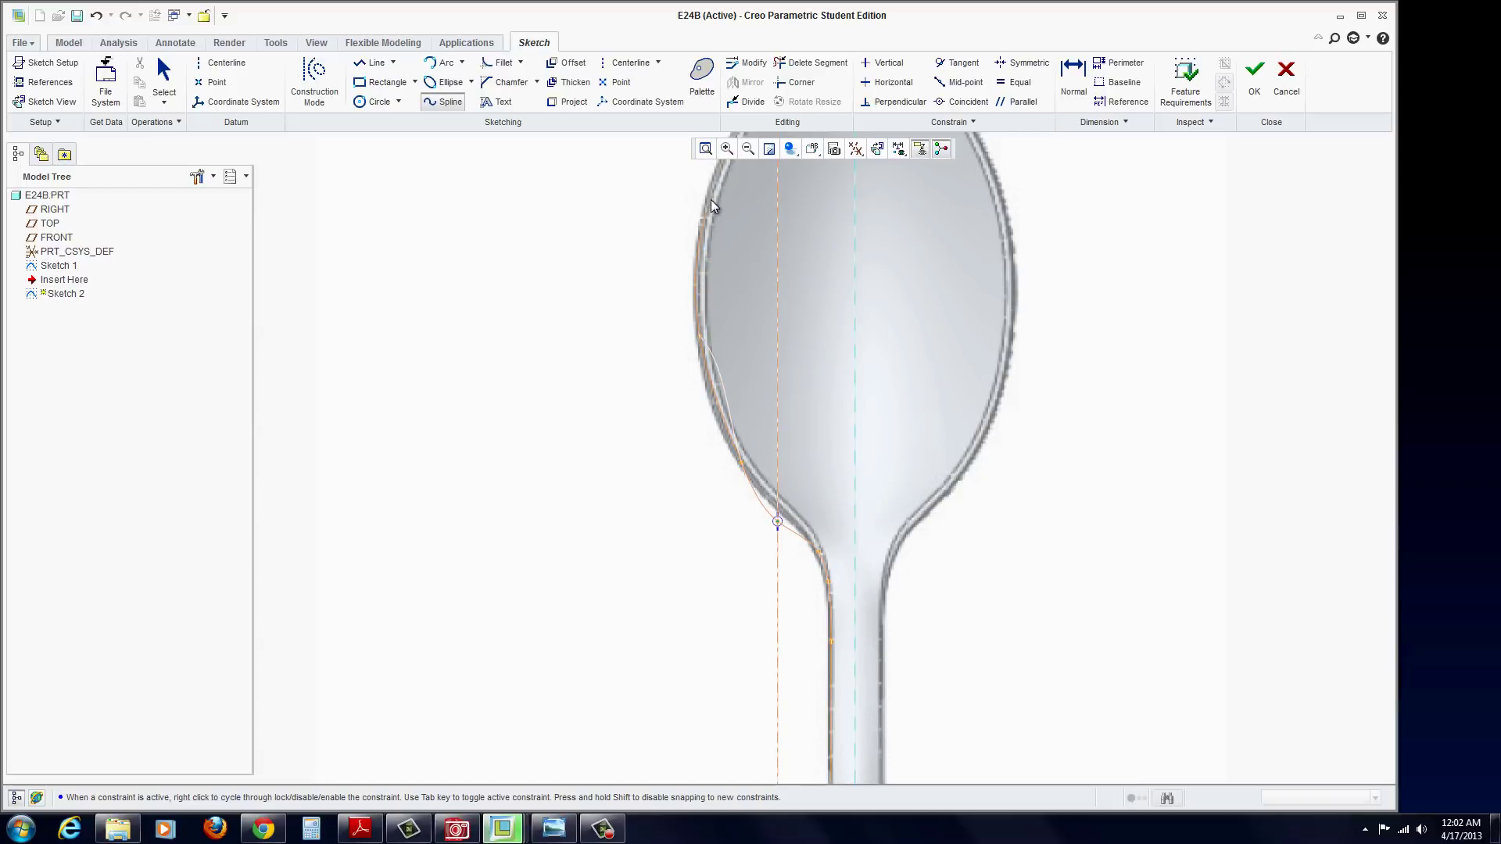
{"action": "scroll", "coordinate": [719, 193], "scroll_direction": "up", "scroll_amount": 5}
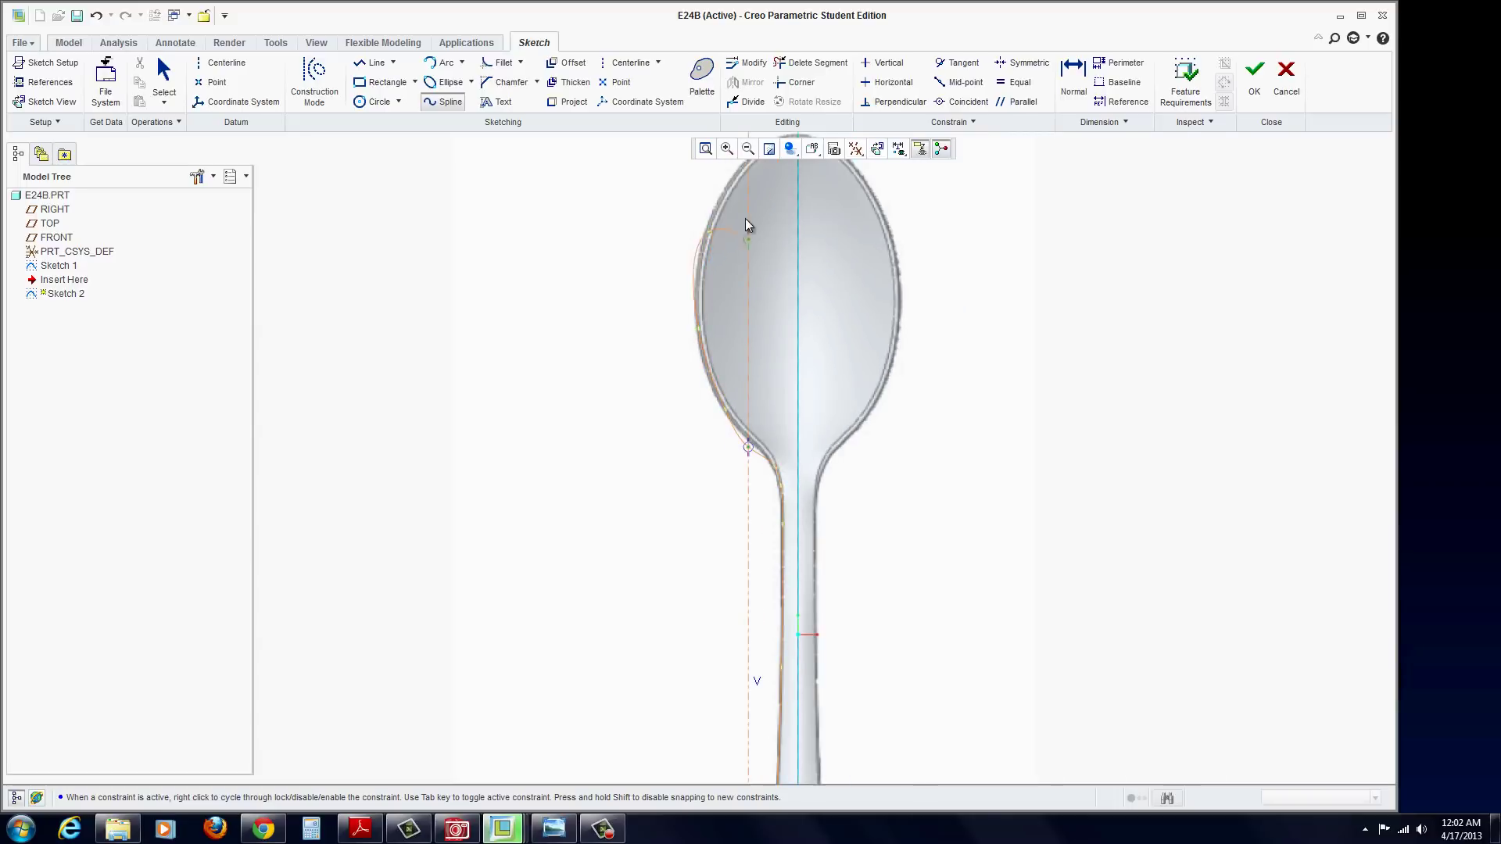
{"action": "scroll", "coordinate": [742, 237], "scroll_direction": "down", "scroll_amount": 5}
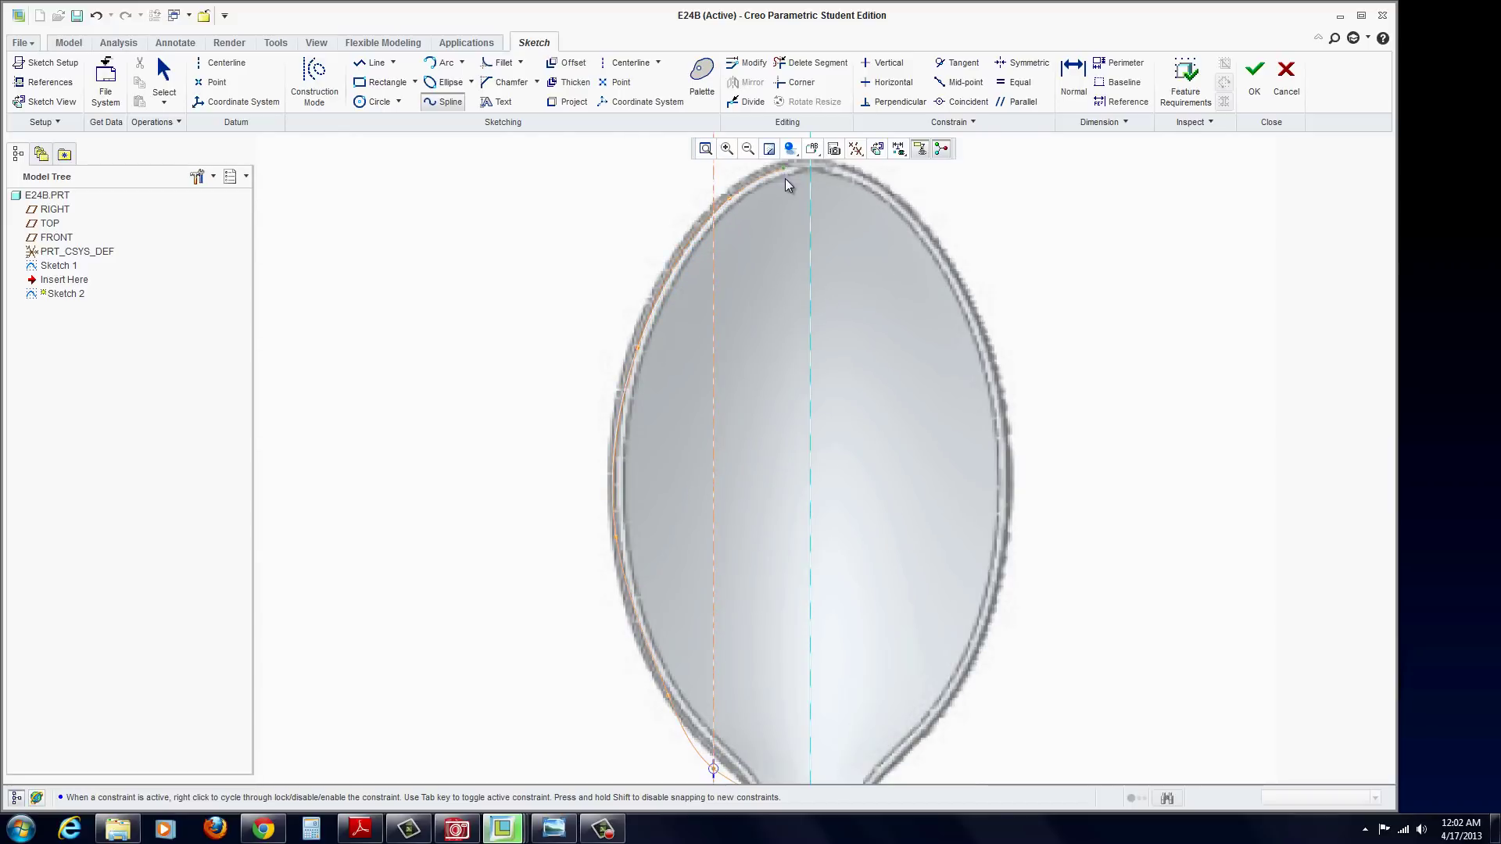
{"action": "scroll", "coordinate": [785, 186], "scroll_direction": "up", "scroll_amount": 3}
{"action": "scroll", "coordinate": [787, 221], "scroll_direction": "down", "scroll_amount": 4}
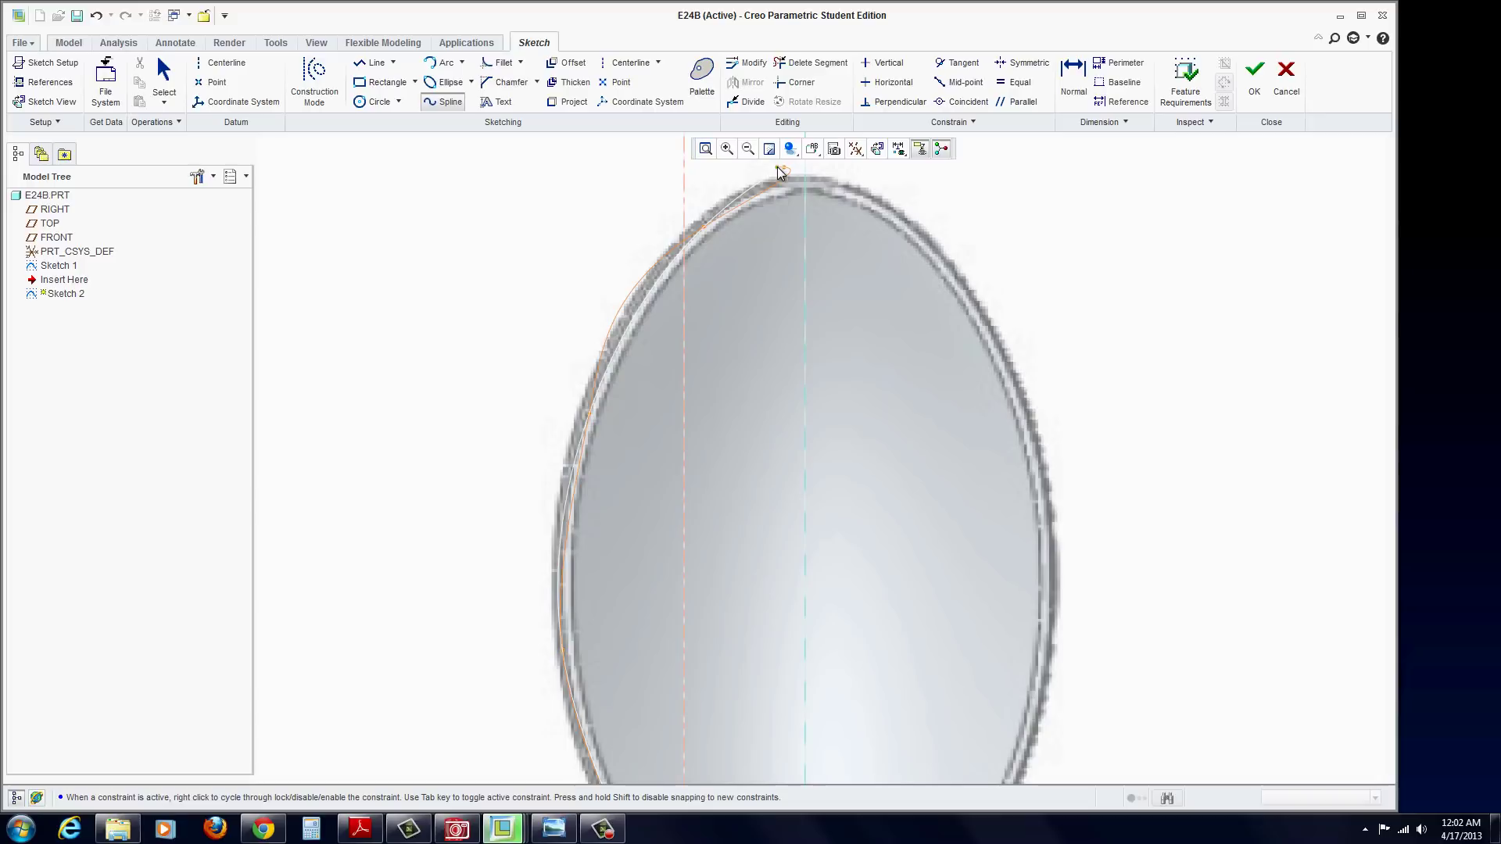
End the spline with a final point at the bowl's tip.
{"action": "left_click", "coordinate": [782, 169]}
{"action": "middle_click", "coordinate": [767, 211]}
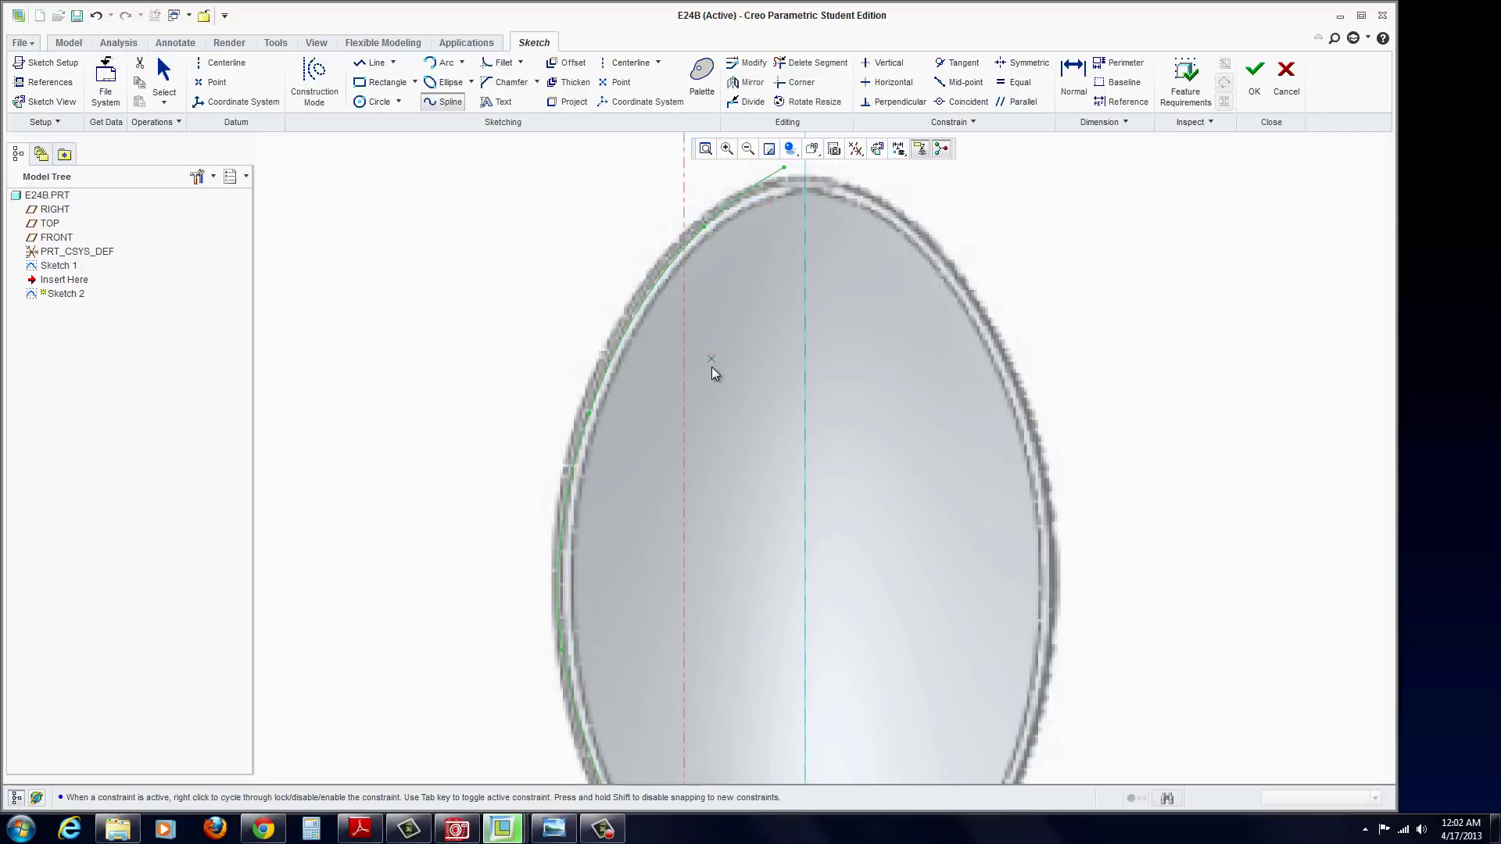
{"action": "scroll", "coordinate": [683, 577], "scroll_direction": "down", "scroll_amount": 3}
{"action": "scroll", "coordinate": [704, 710], "scroll_direction": "up", "scroll_amount": 4}
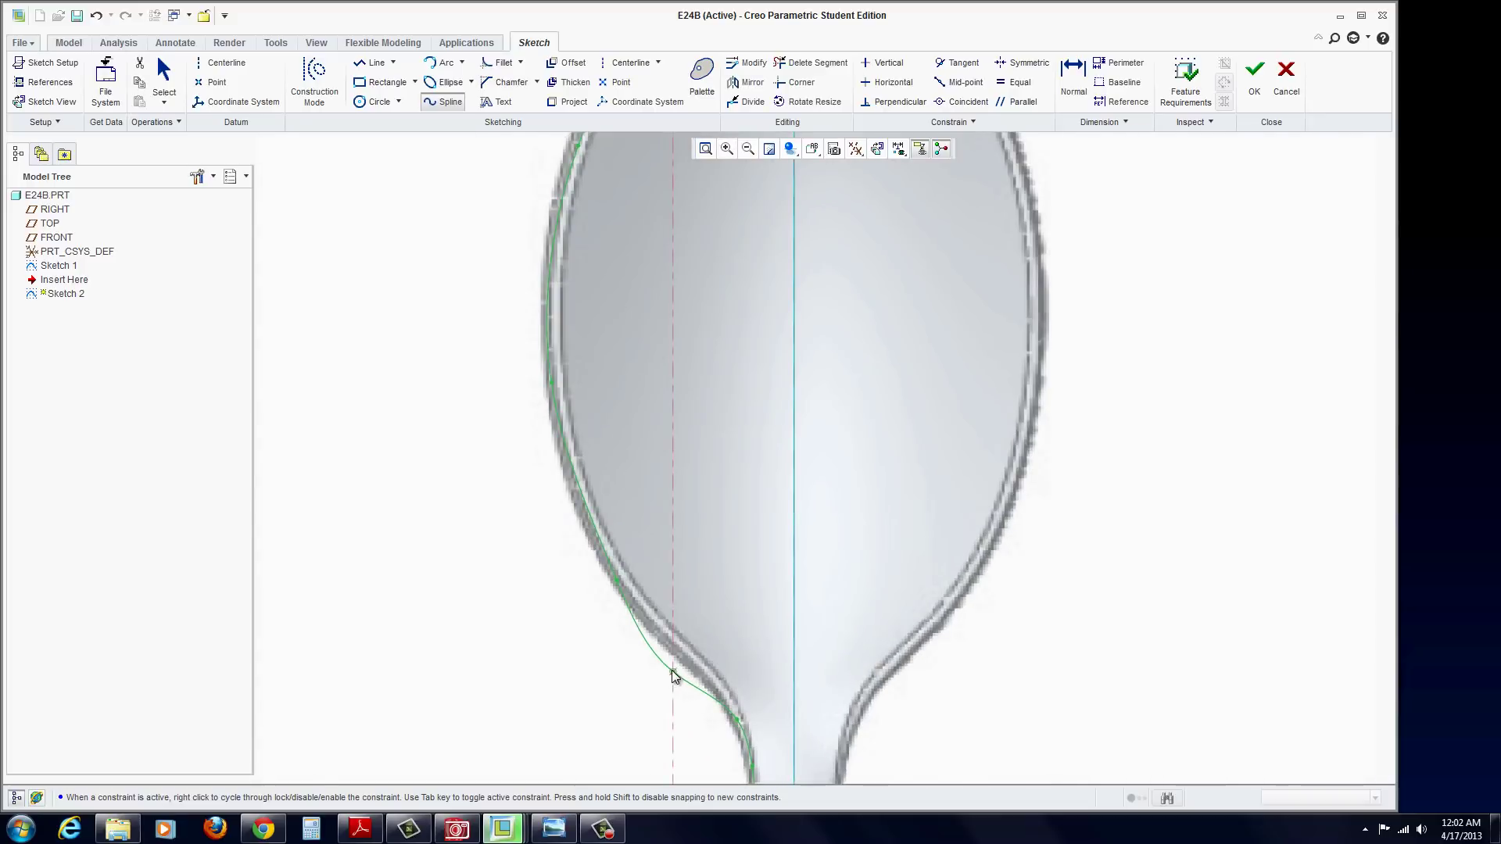
{"action": "middle_click", "coordinate": [560, 663]}
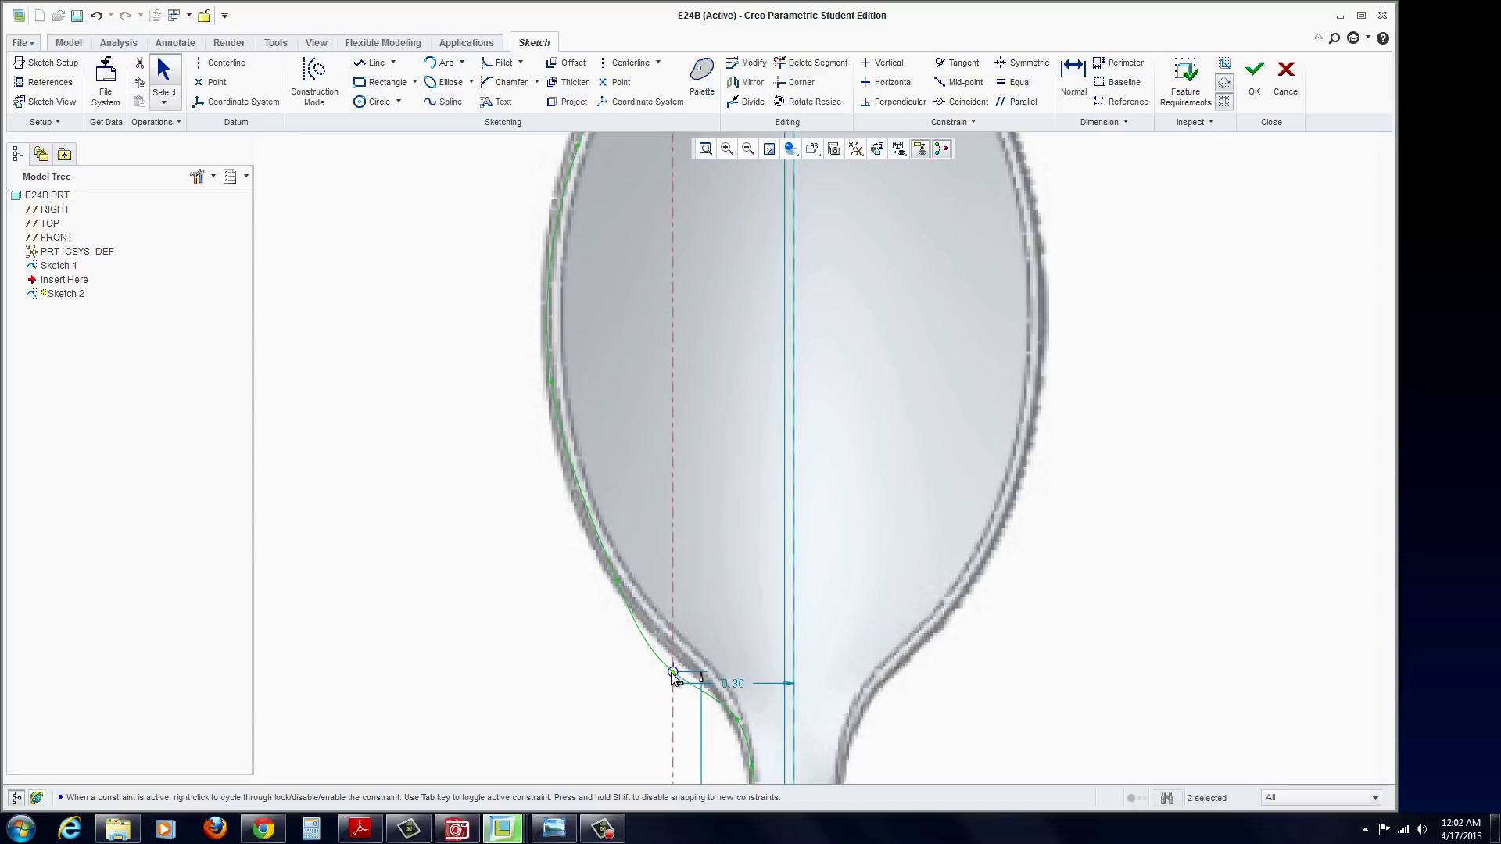
Adjust the neck spline point onto the spoon edge and slide the bottom end along the reference line.
{"action": "left_click_drag", "start_coordinate": [645, 659], "coordinate": [676, 675]}
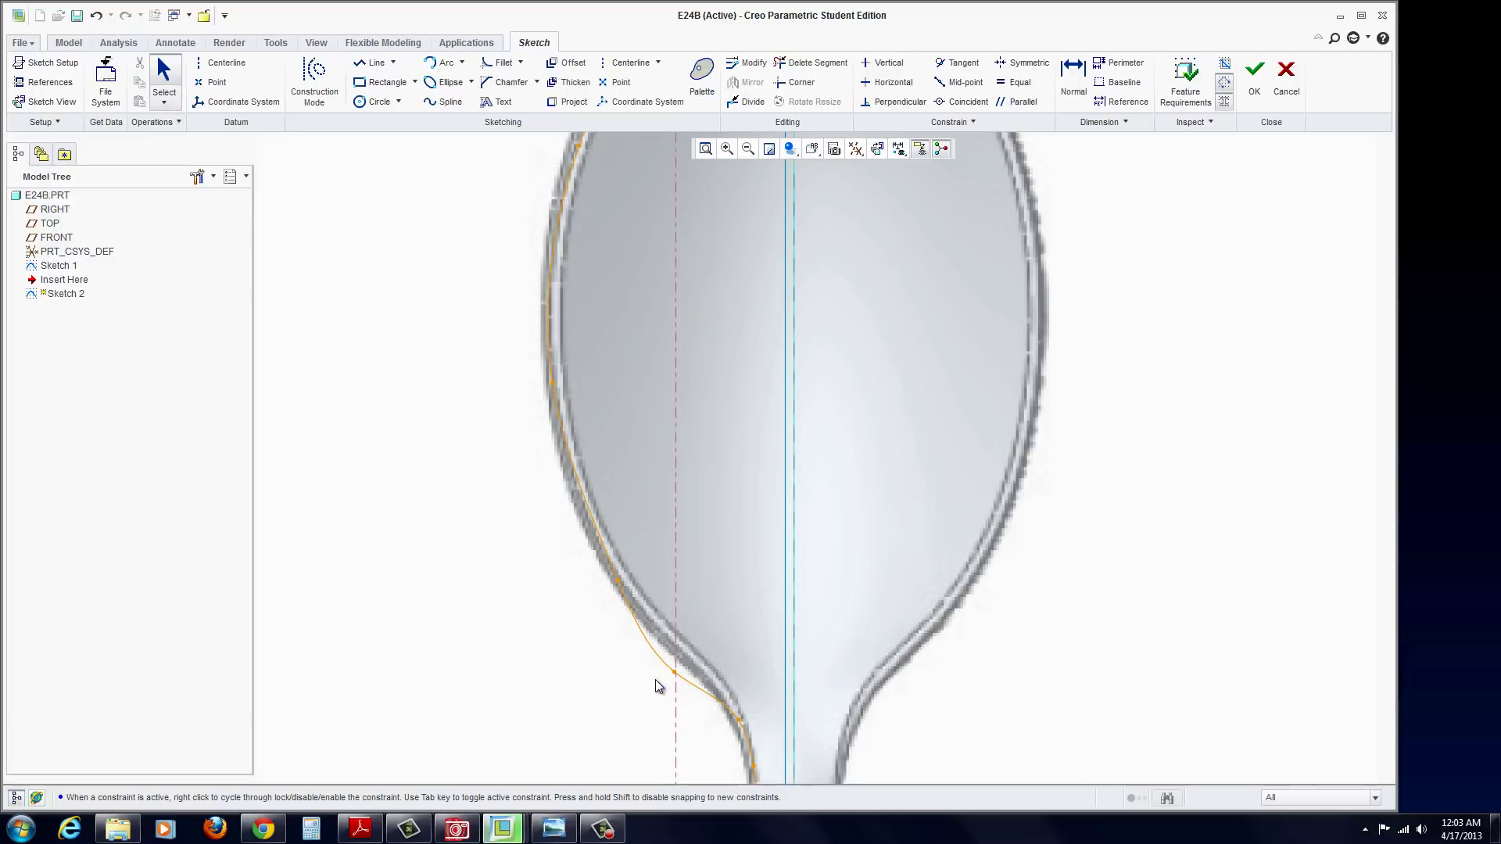
{"action": "scroll", "coordinate": [677, 674], "scroll_direction": "down", "scroll_amount": 5}
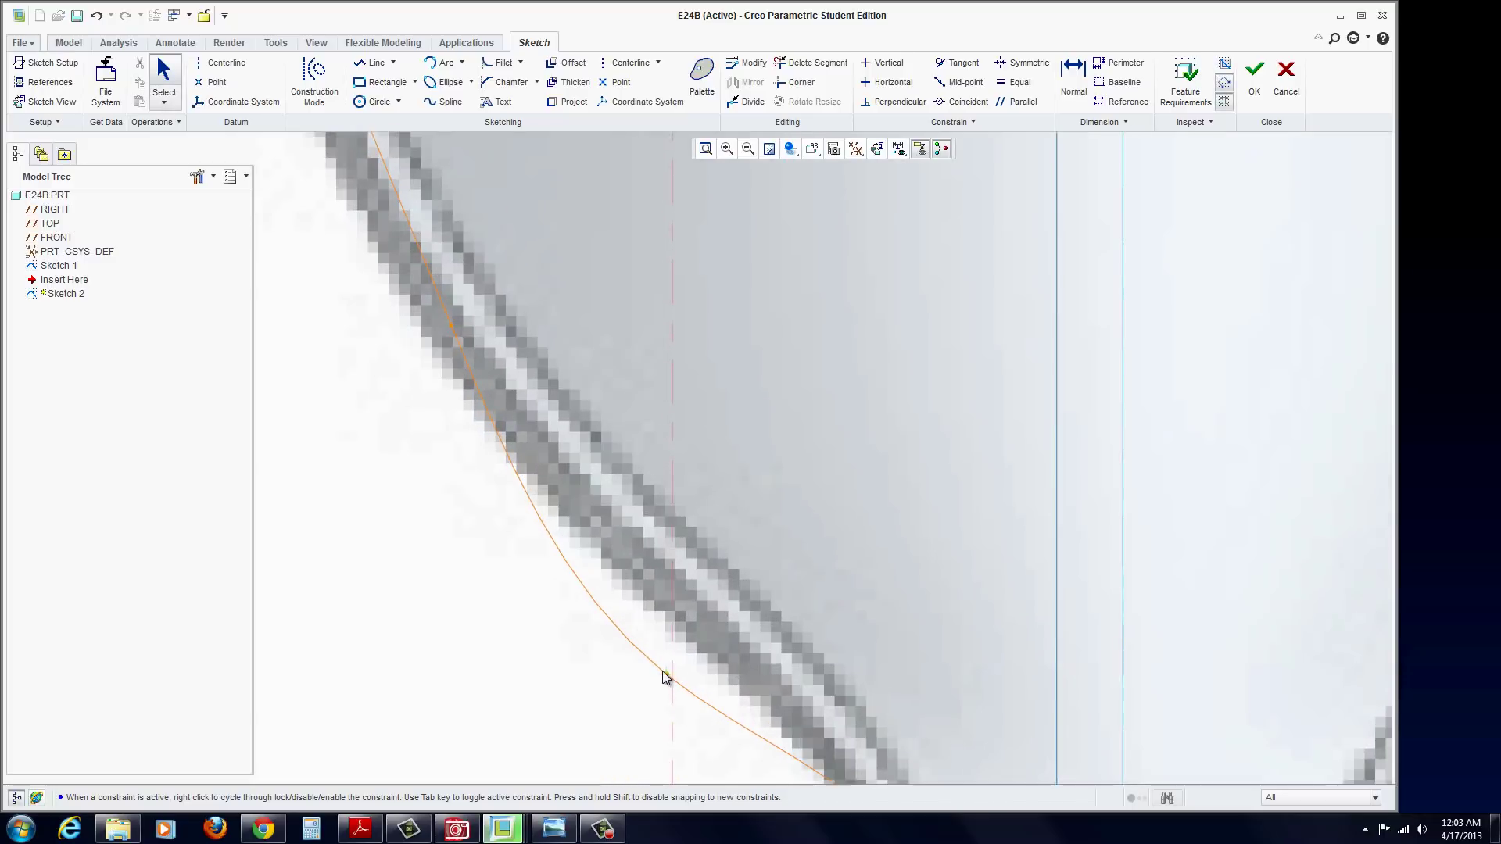
{"action": "left_click_drag", "start_coordinate": [670, 671], "coordinate": [679, 594]}
{"action": "scroll", "coordinate": [593, 677], "scroll_direction": "up", "scroll_amount": 5}
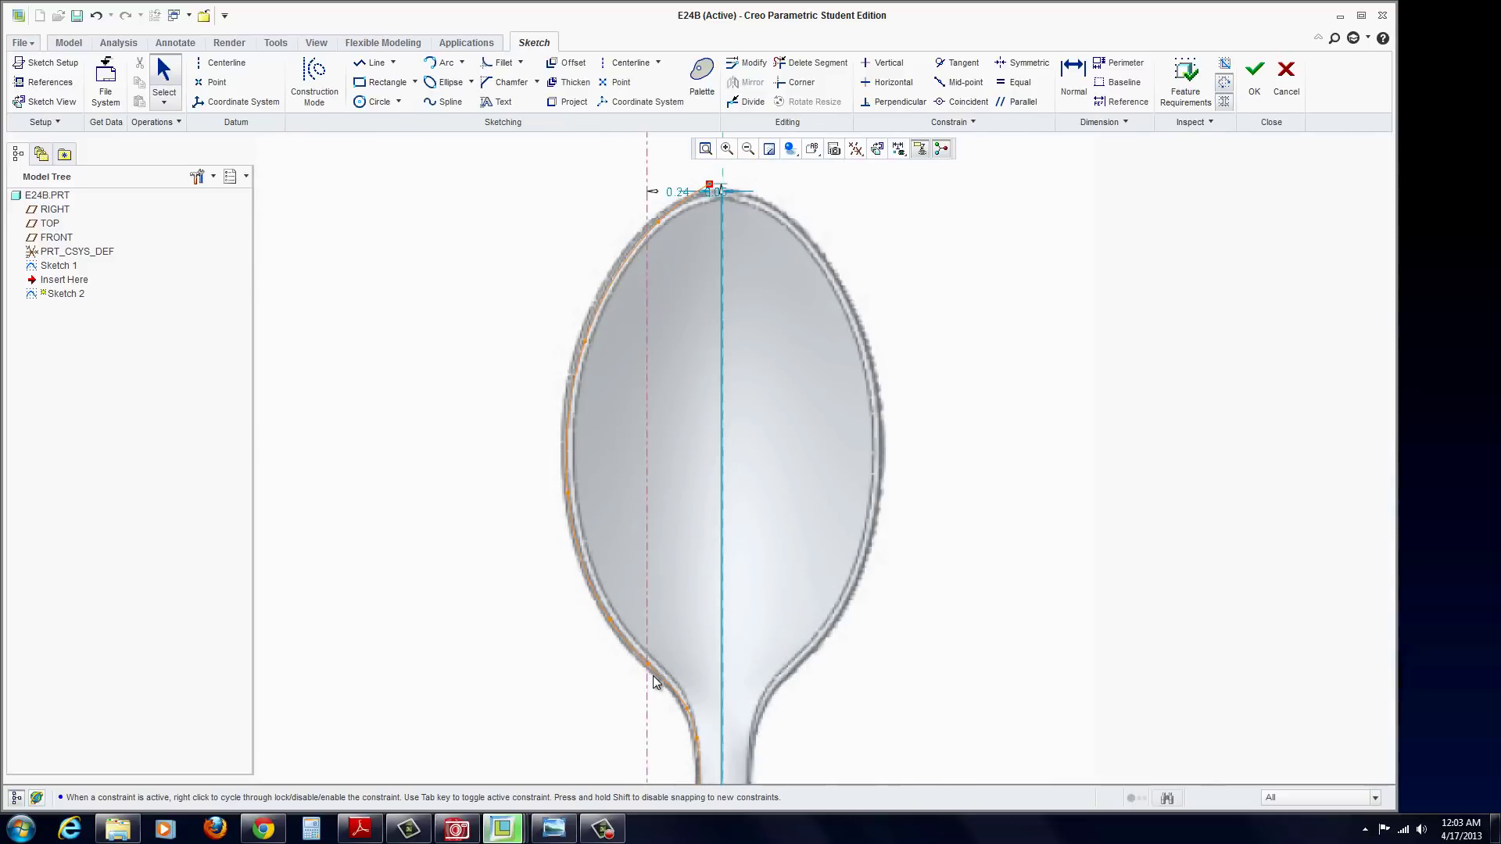
{"action": "scroll", "coordinate": [659, 632], "scroll_direction": "up", "scroll_amount": 5}
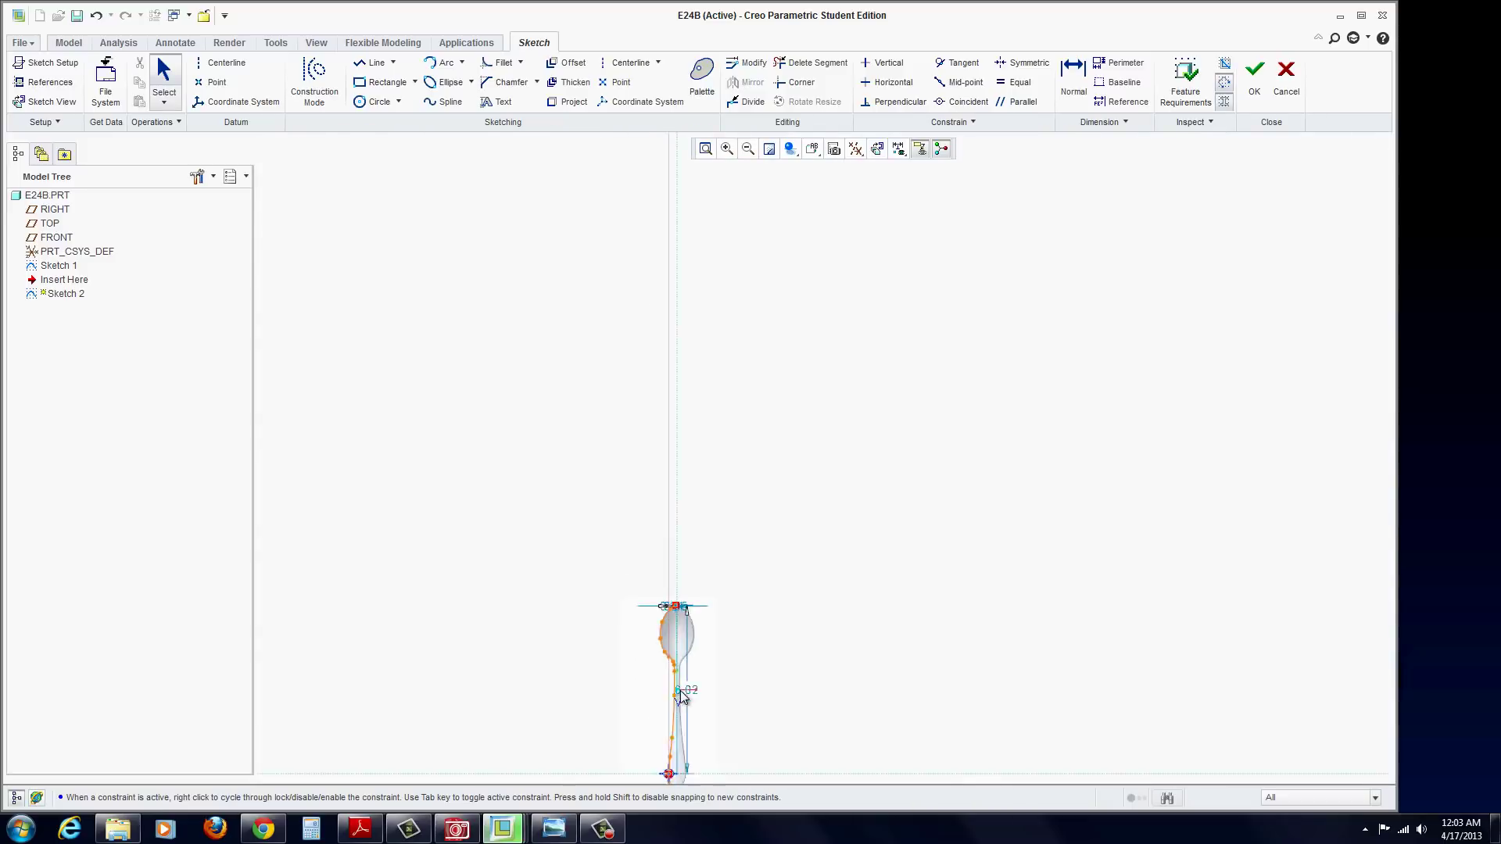
{"action": "scroll", "coordinate": [663, 740], "scroll_direction": "down", "scroll_amount": 5}
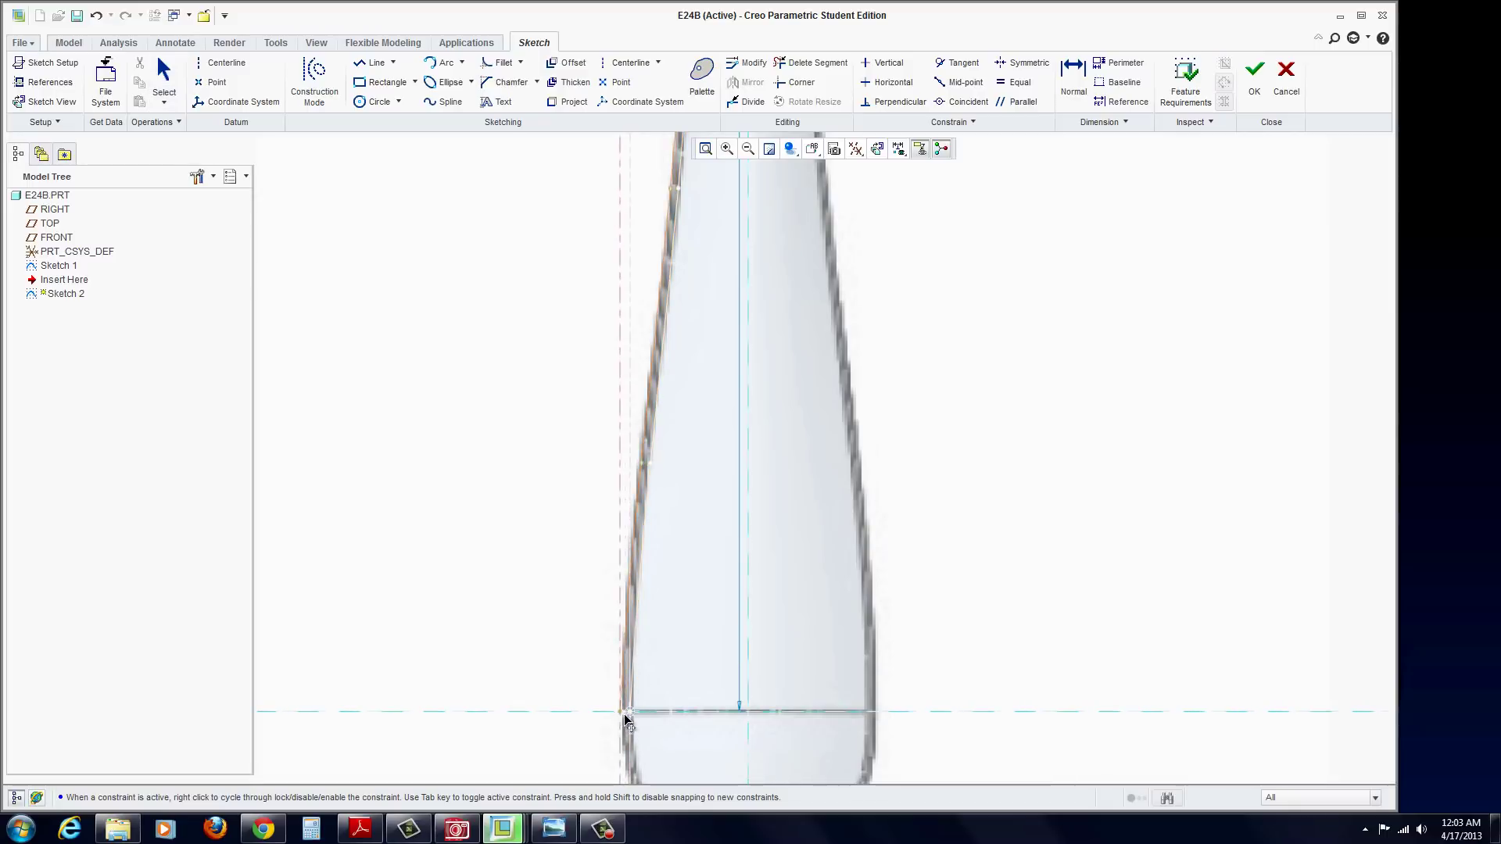
{"action": "left_click_drag", "start_coordinate": [630, 714], "coordinate": [625, 712]}
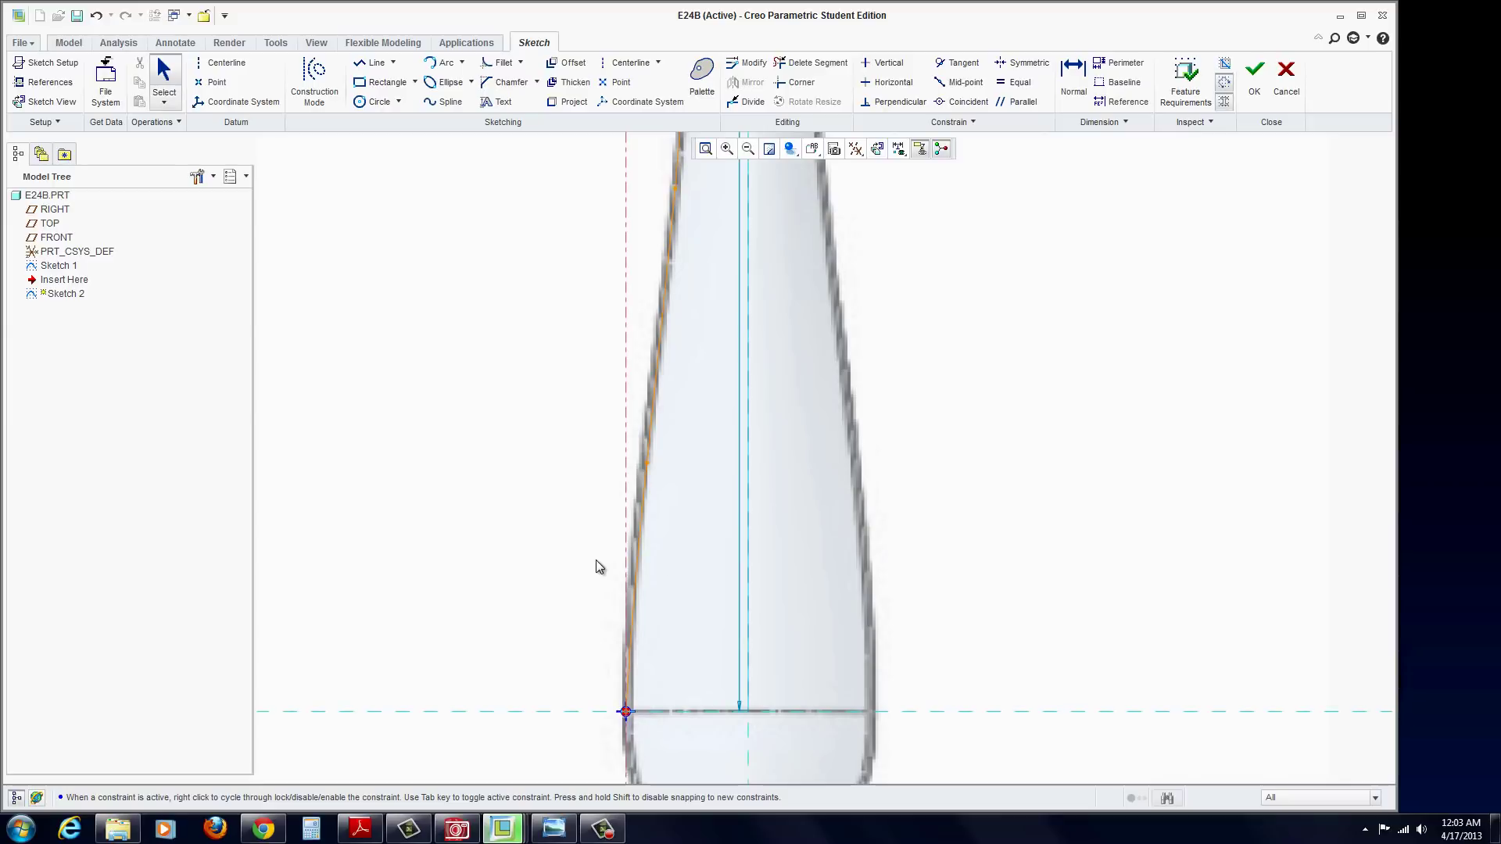
Make the spline tangent to the vertical centerline and finish Sketch 2.
{"action": "left_click", "coordinate": [957, 68]}
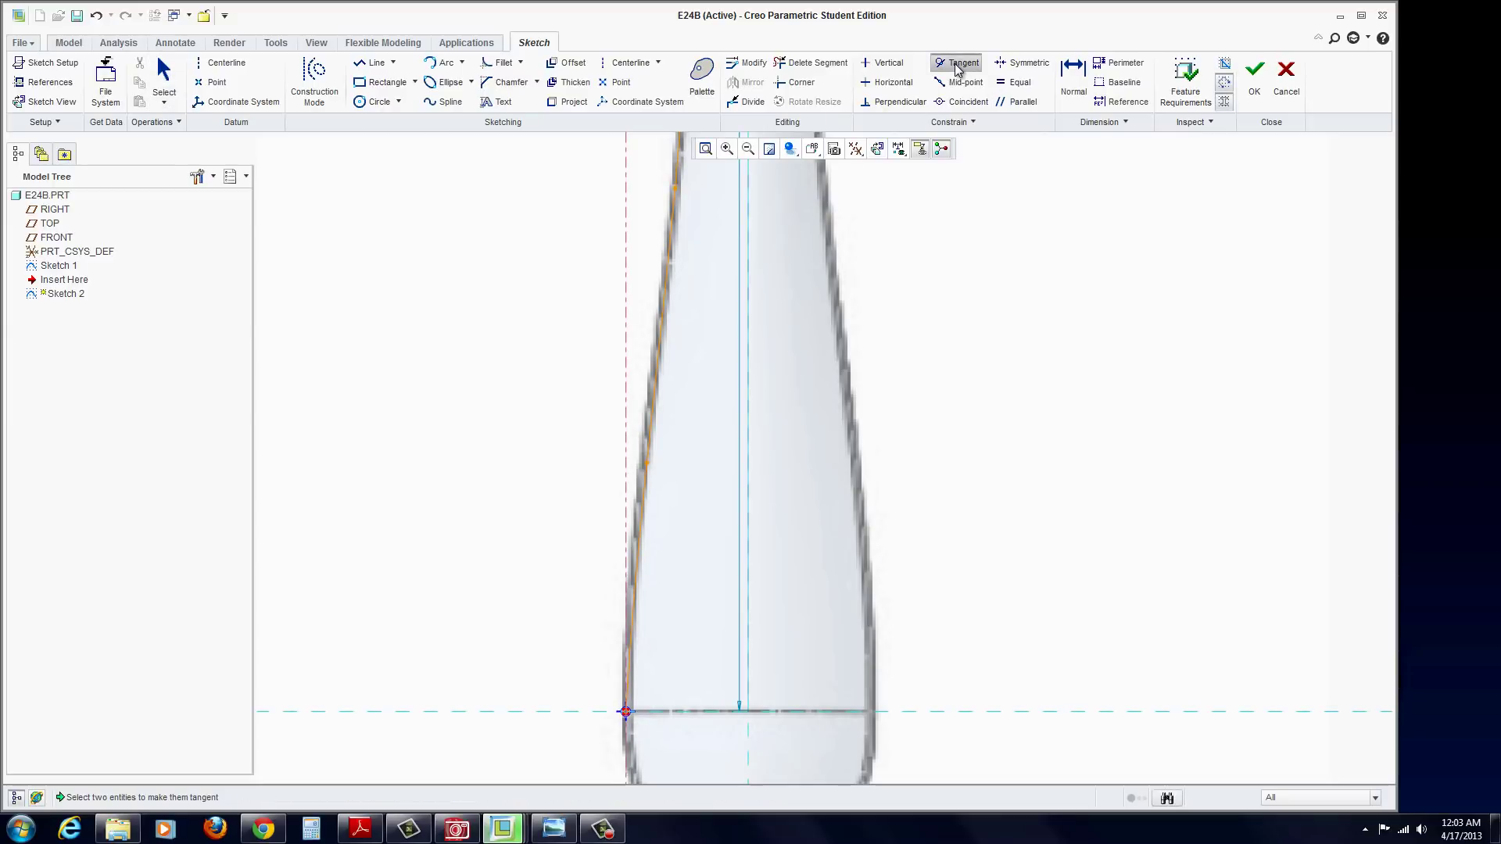
{"action": "left_click", "coordinate": [635, 622]}
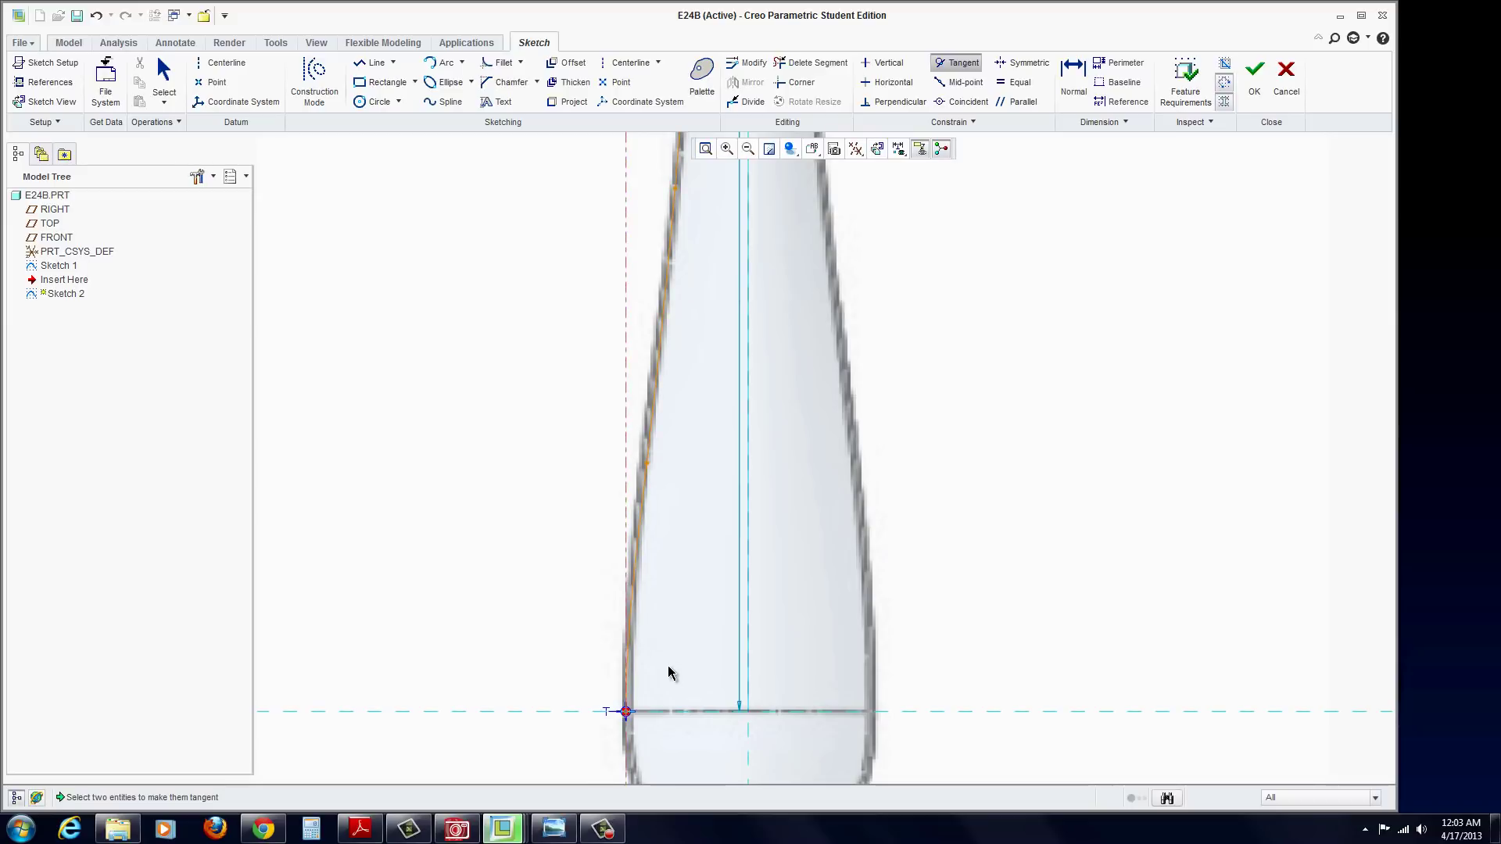
{"action": "scroll", "coordinate": [670, 676], "scroll_direction": "down", "scroll_amount": 5}
{"action": "scroll", "coordinate": [679, 443], "scroll_direction": "up", "scroll_amount": 3}
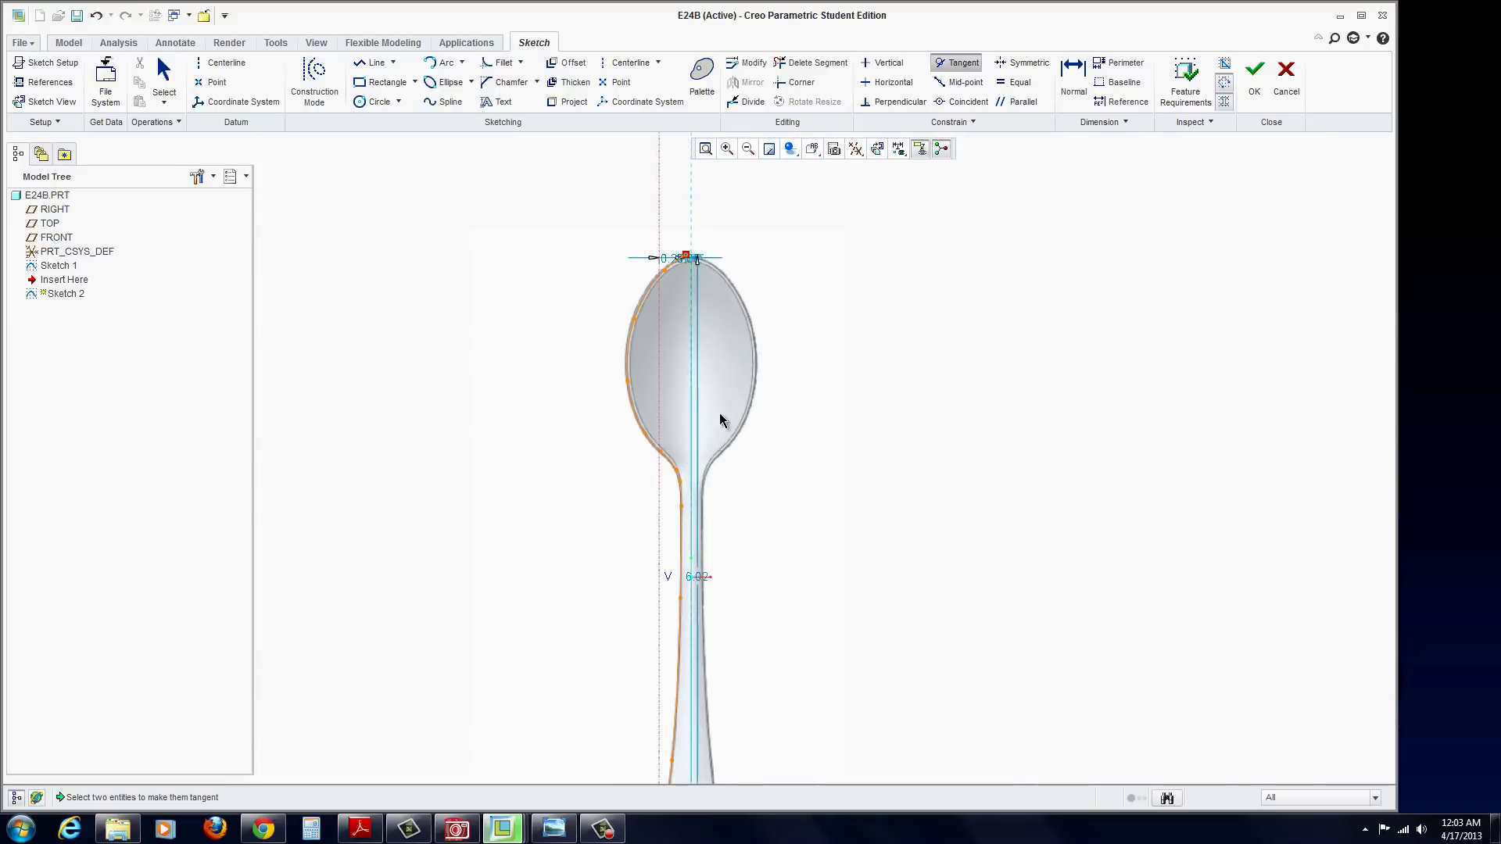
{"action": "left_click", "coordinate": [1260, 93]}
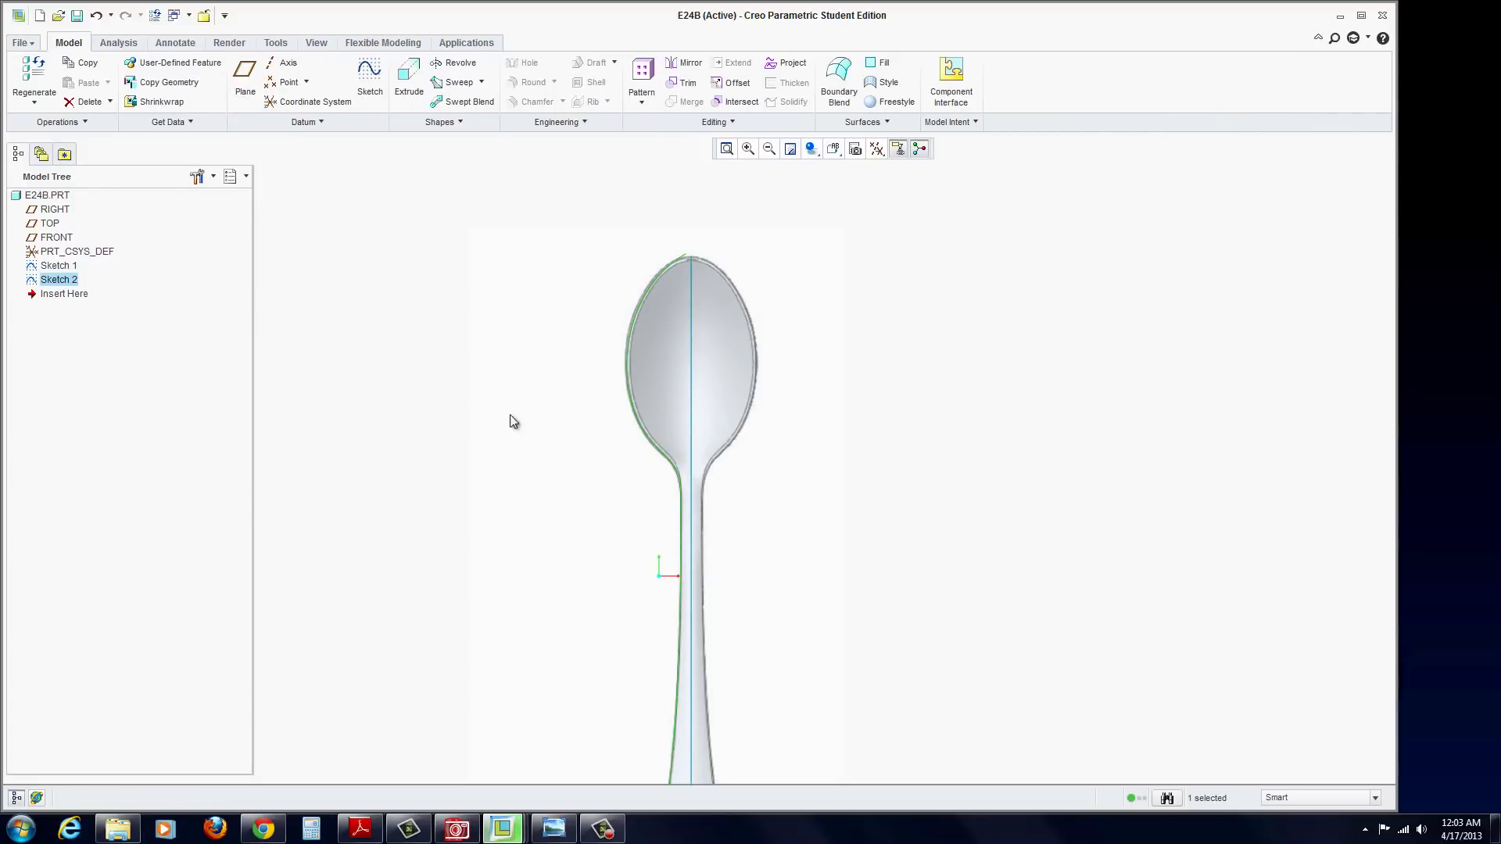
Start Sketch 3 on the RIGHT datum plane.
{"action": "left_click", "coordinate": [55, 209]}
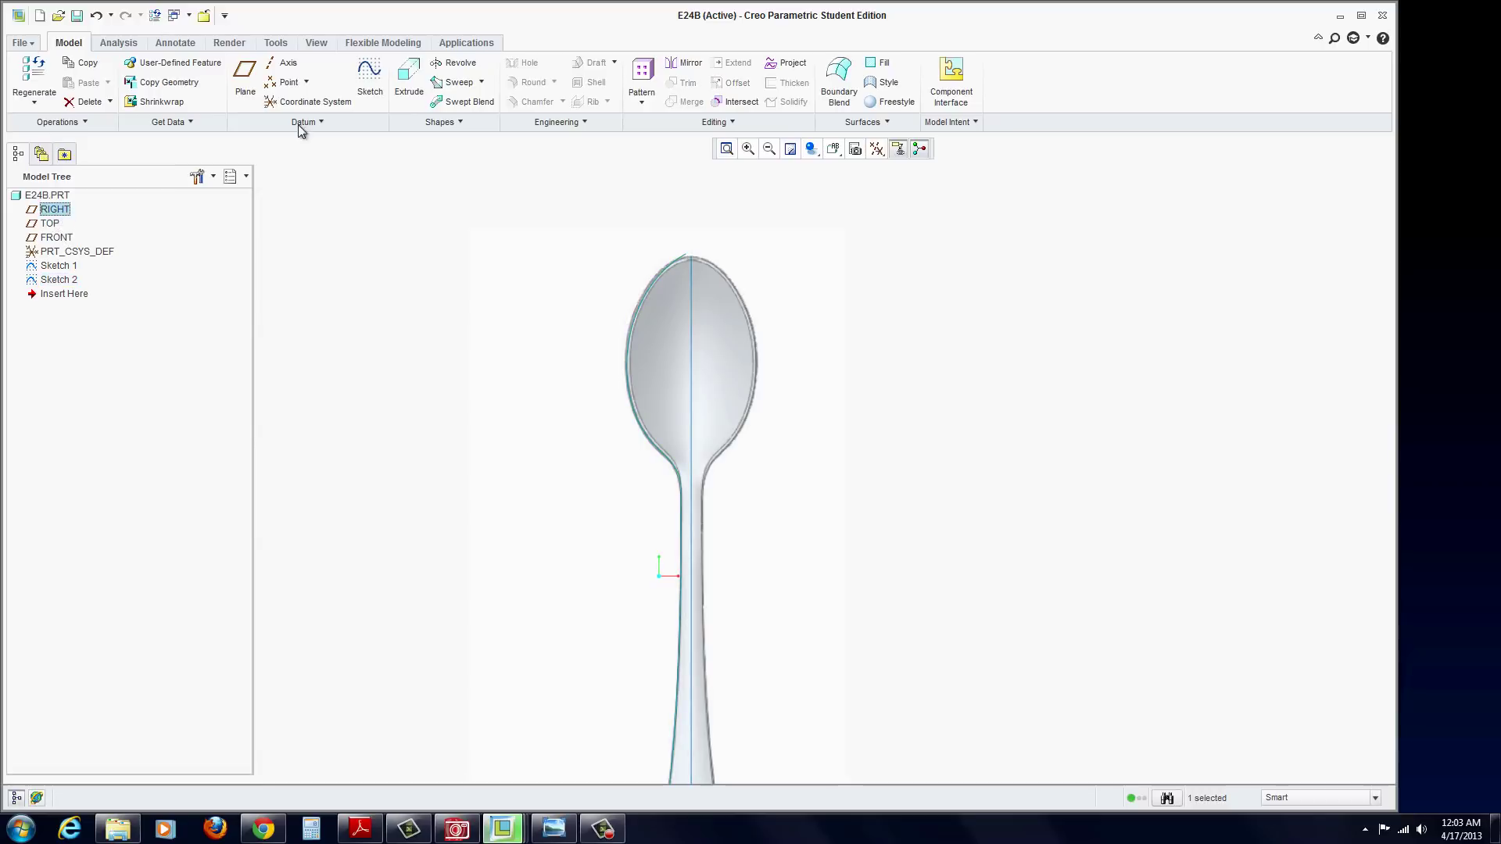
{"action": "left_click", "coordinate": [368, 75]}
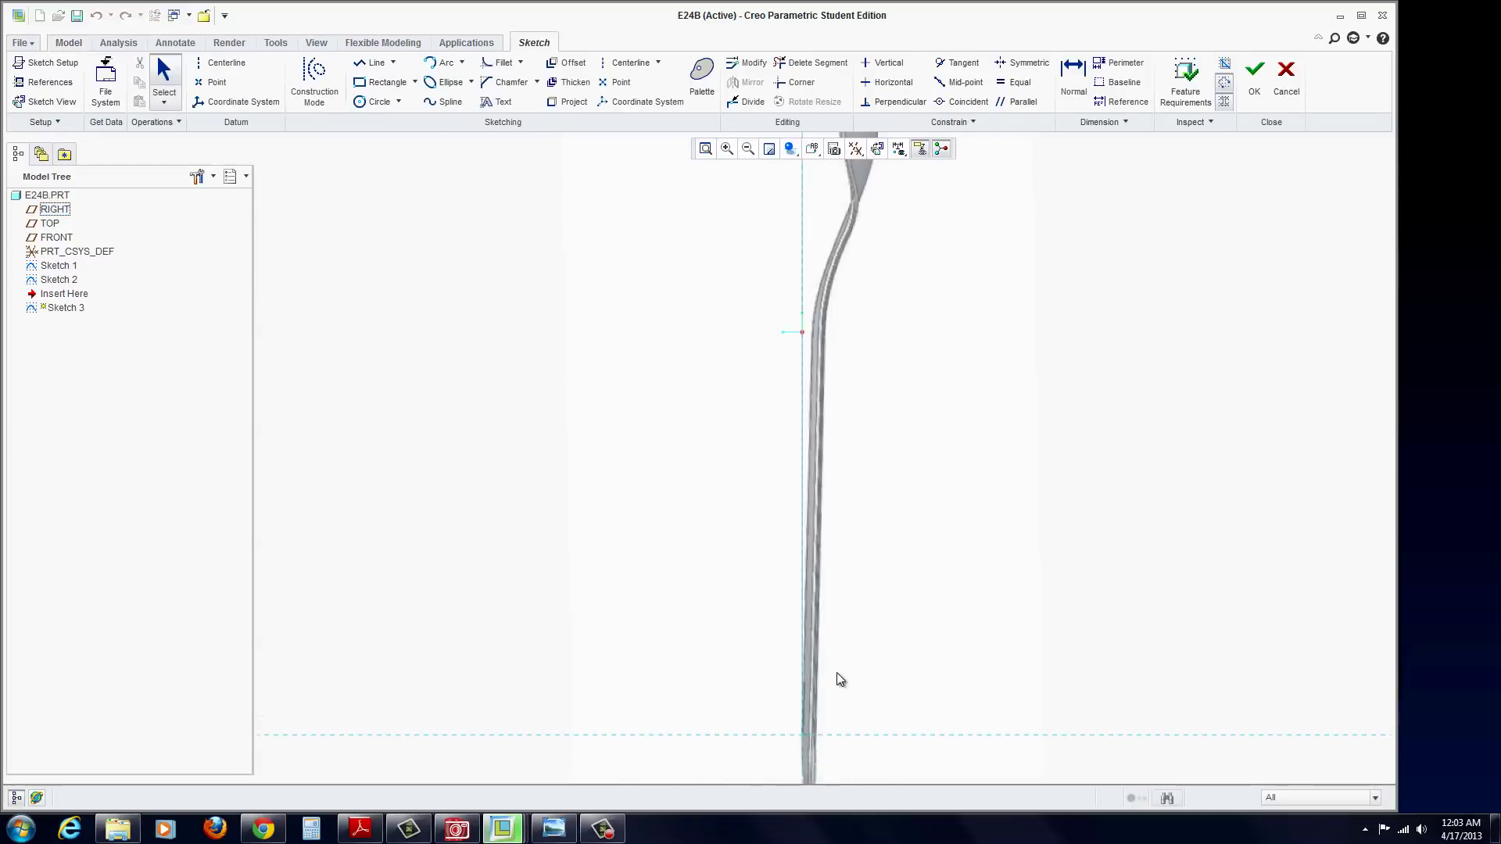
{"action": "scroll", "coordinate": [839, 750], "scroll_direction": "down", "scroll_amount": 5}
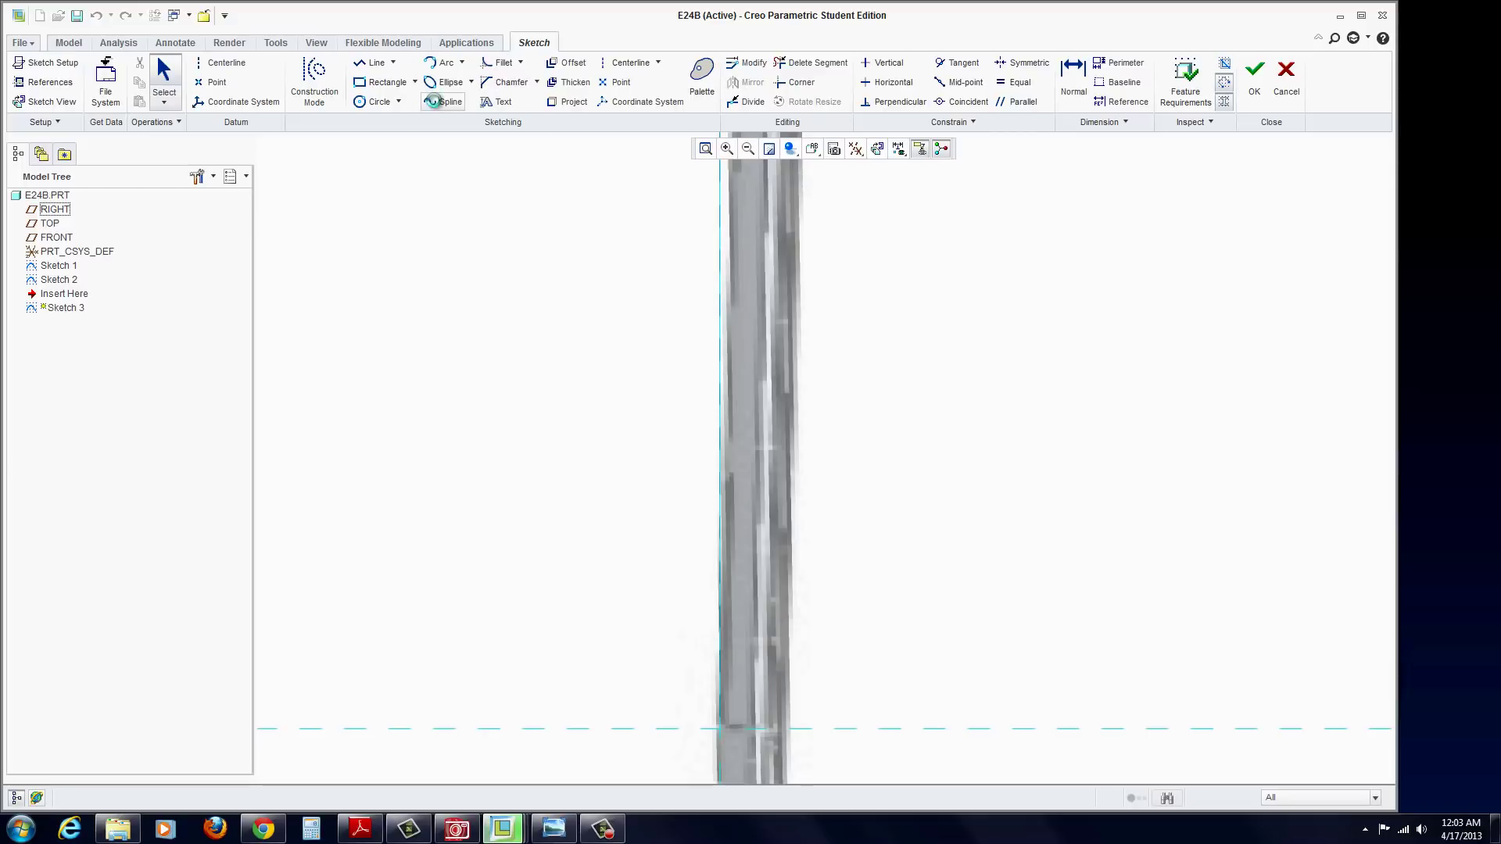
Draw a spline tracing the spoon's side profile, ending at the bowl tip.
{"action": "left_click", "coordinate": [434, 102]}
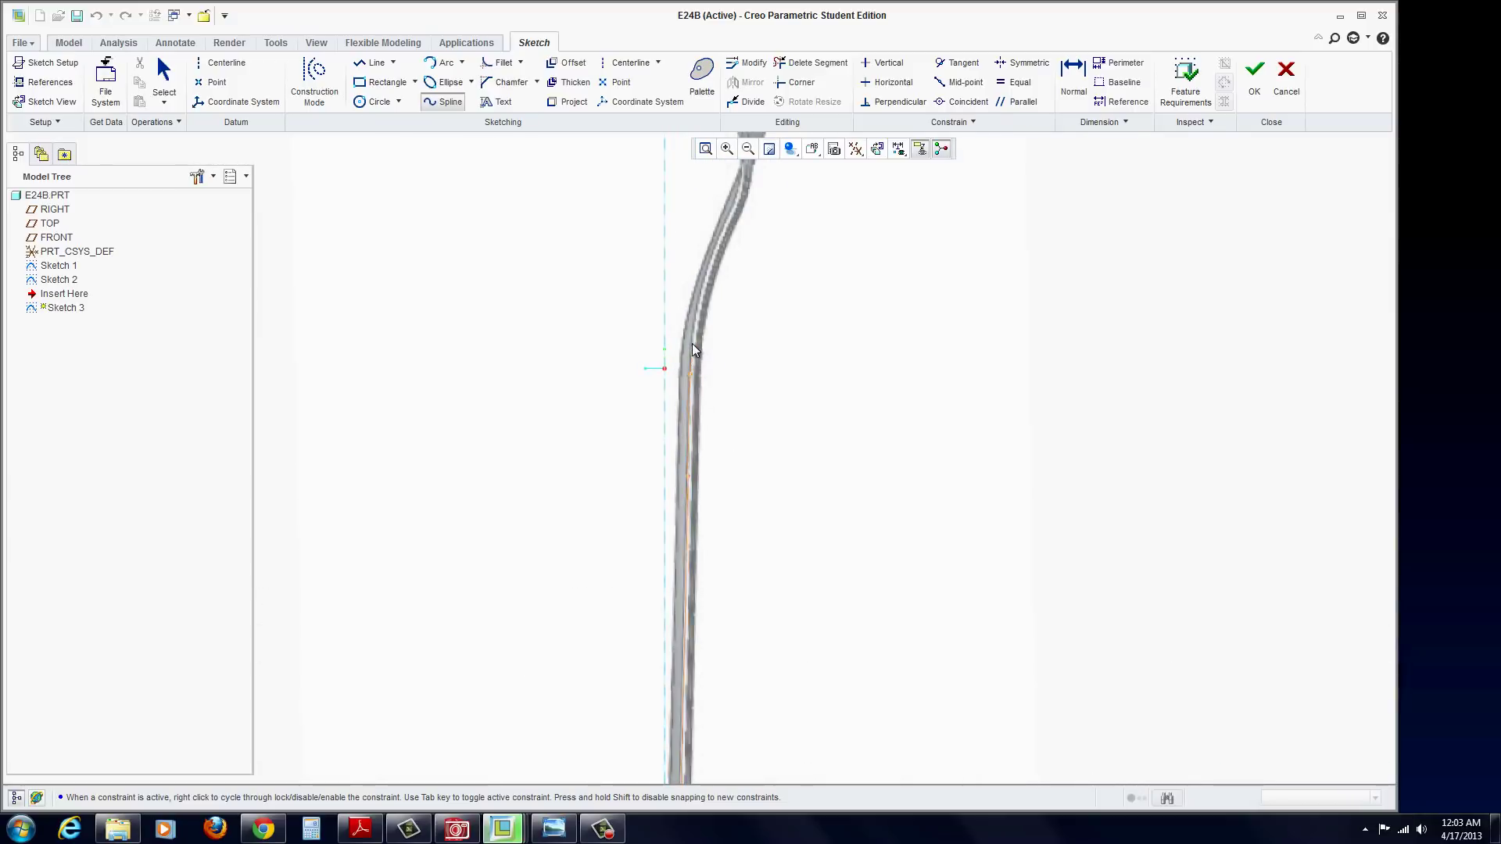
{"action": "scroll", "coordinate": [711, 301], "scroll_direction": "up", "scroll_amount": 3}
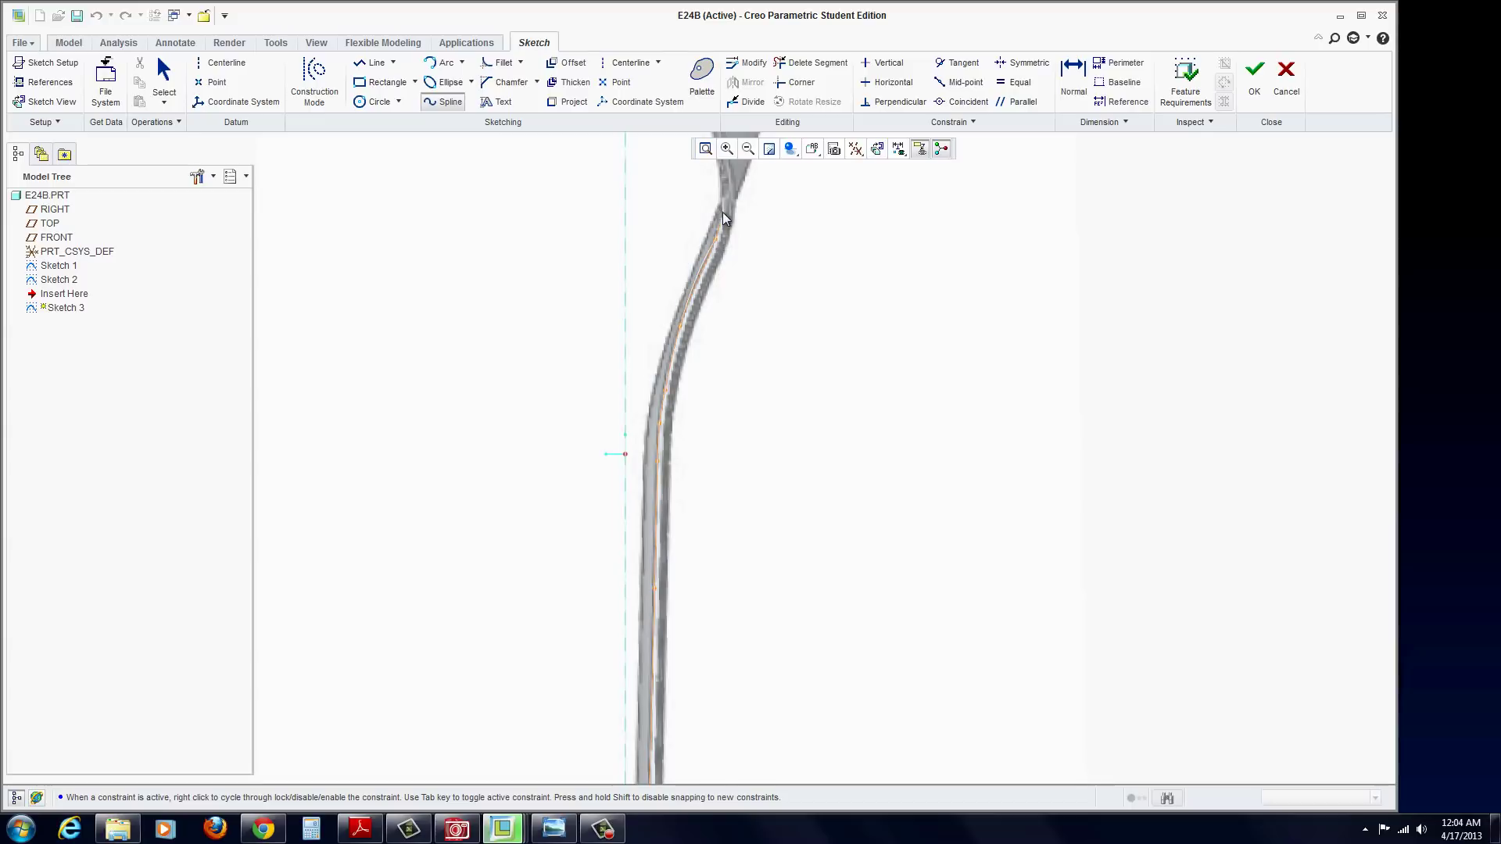
{"action": "scroll", "coordinate": [704, 231], "scroll_direction": "down", "scroll_amount": 5}
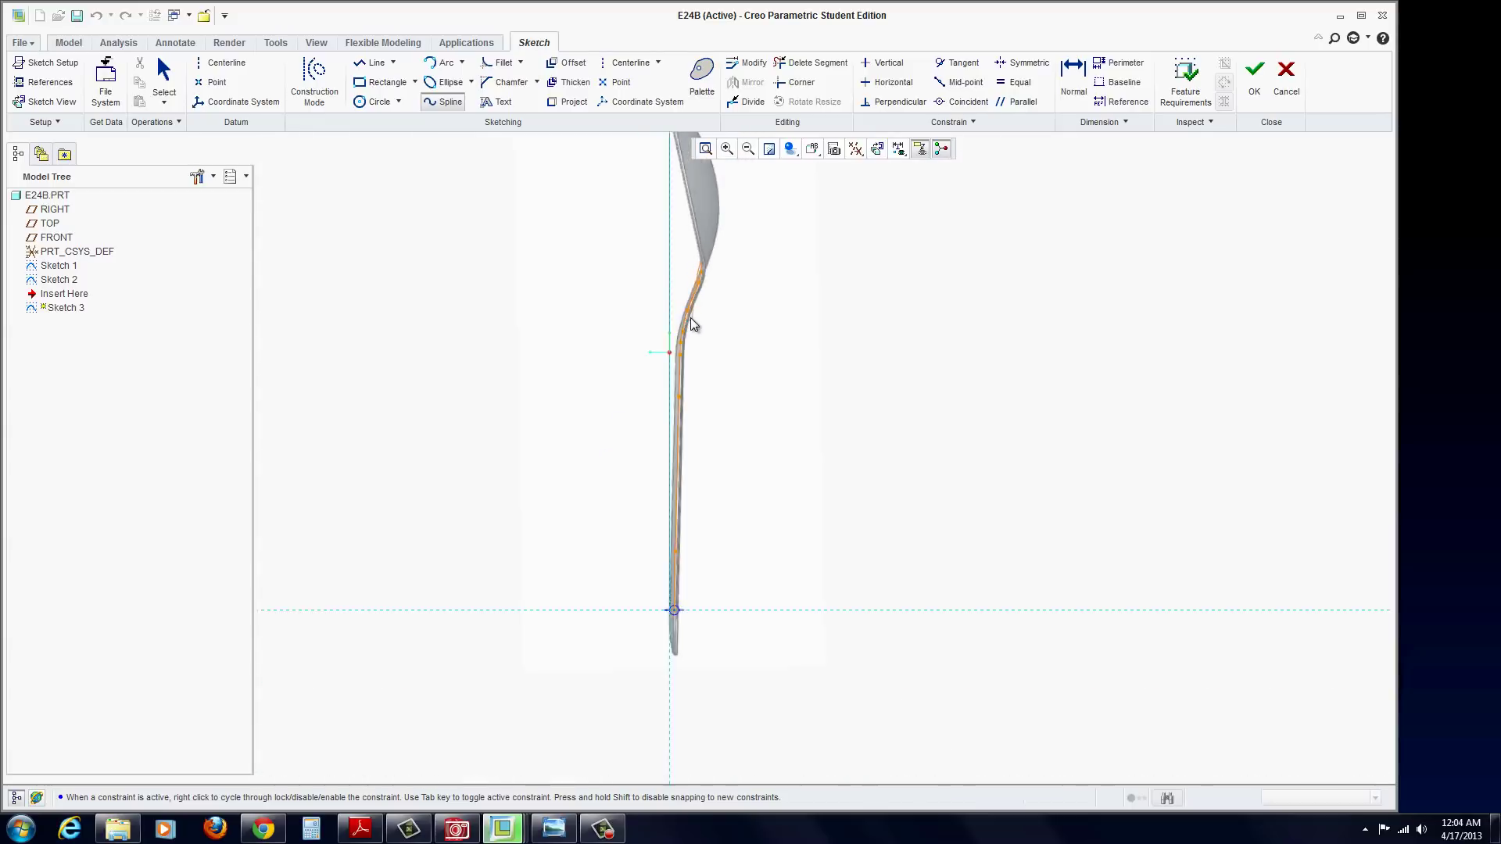
{"action": "scroll", "coordinate": [687, 230], "scroll_direction": "up", "scroll_amount": 3}
{"action": "scroll", "coordinate": [676, 200], "scroll_direction": "down", "scroll_amount": 3}
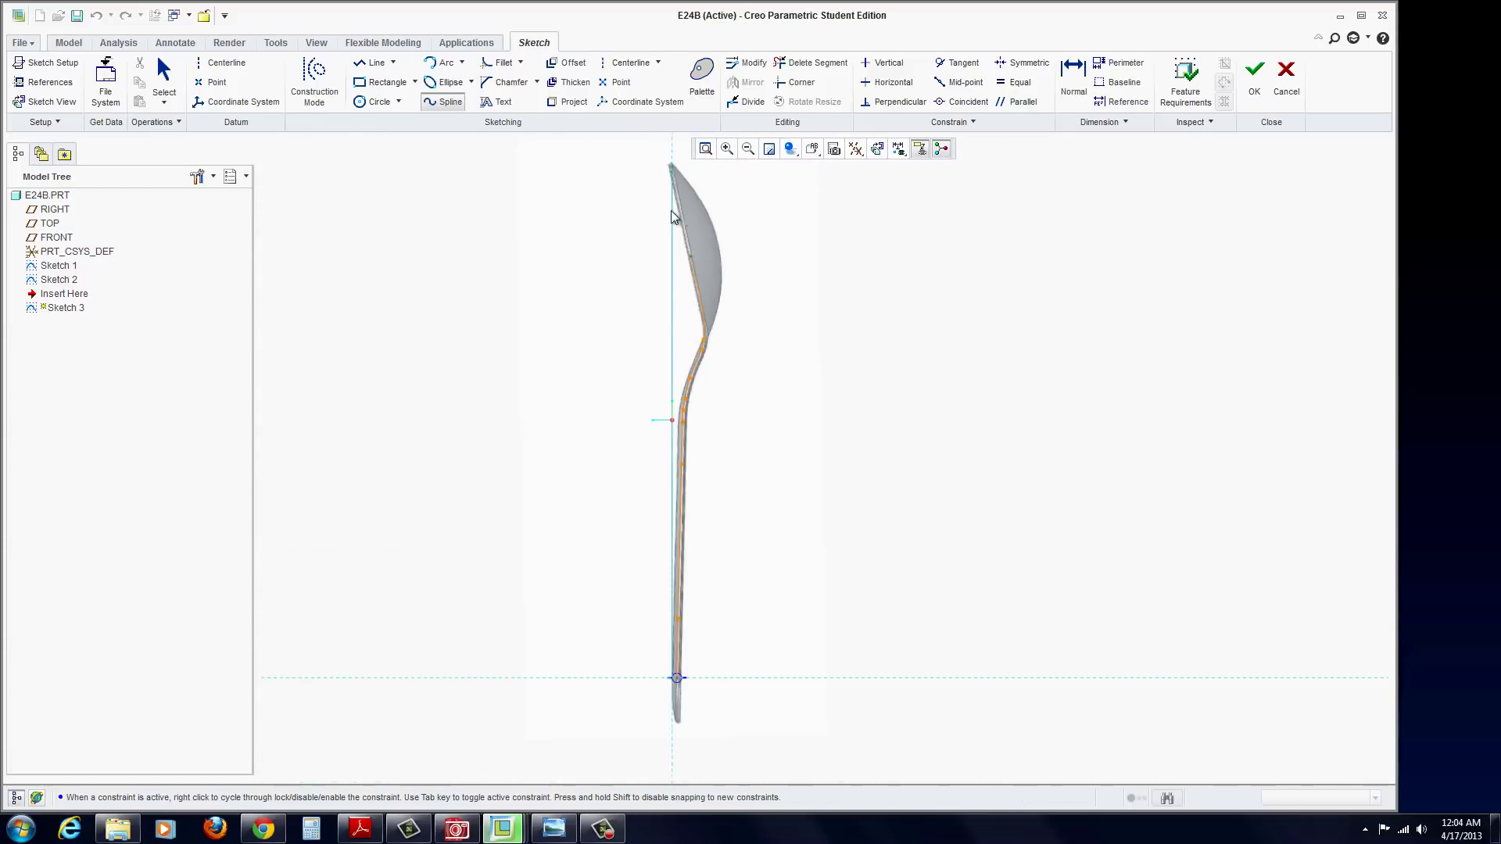
{"action": "scroll", "coordinate": [673, 196], "scroll_direction": "up", "scroll_amount": 5}
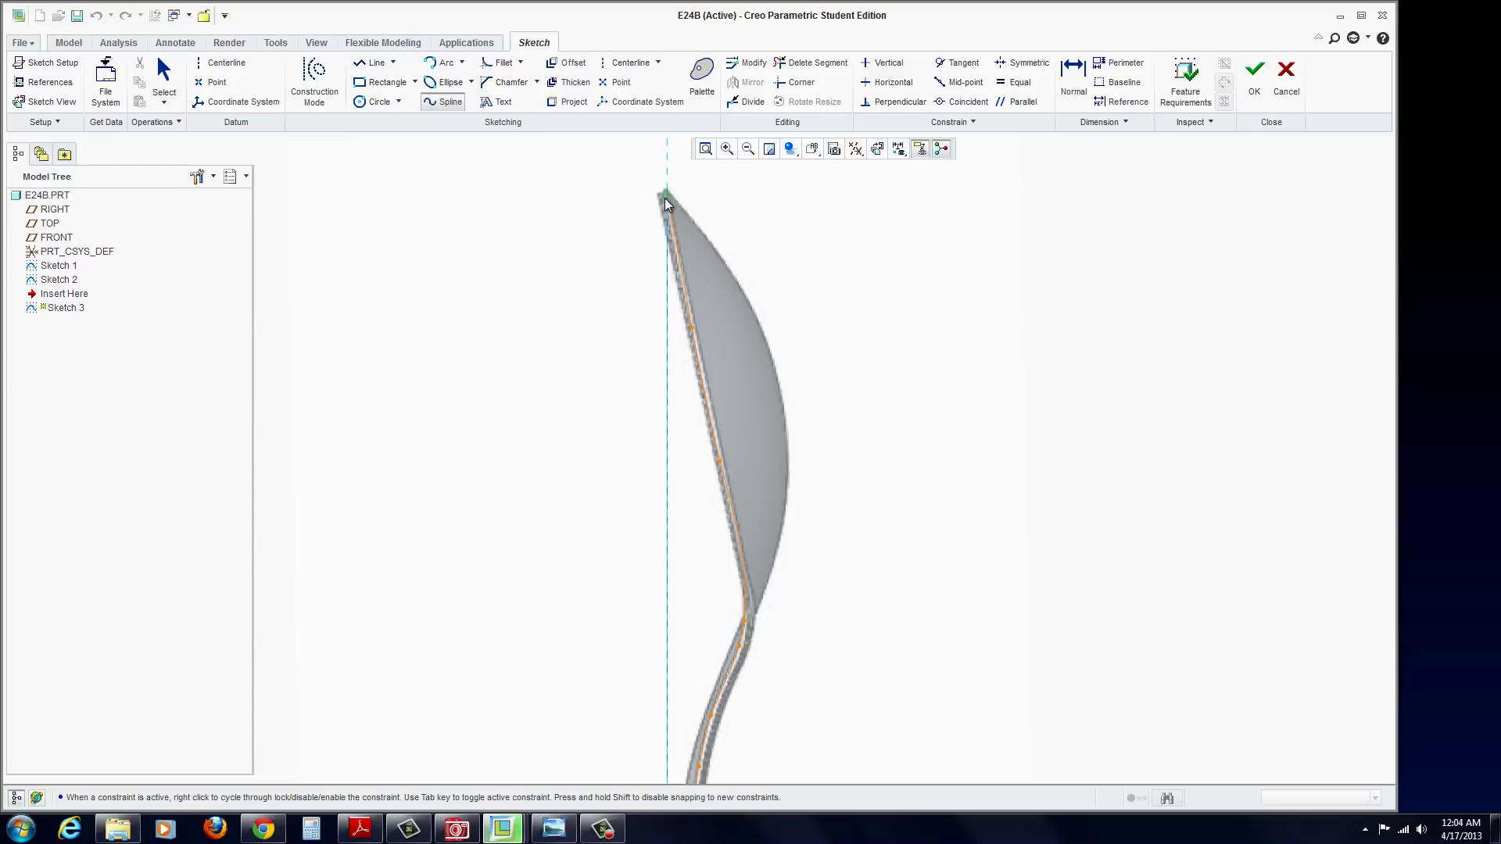
{"action": "left_click", "coordinate": [666, 197]}
{"action": "middle_click", "coordinate": [736, 233]}
{"action": "middle_click", "coordinate": [779, 402]}
{"action": "scroll", "coordinate": [785, 532], "scroll_direction": "down", "scroll_amount": 3}
{"action": "scroll", "coordinate": [784, 635], "scroll_direction": "up", "scroll_amount": 3}
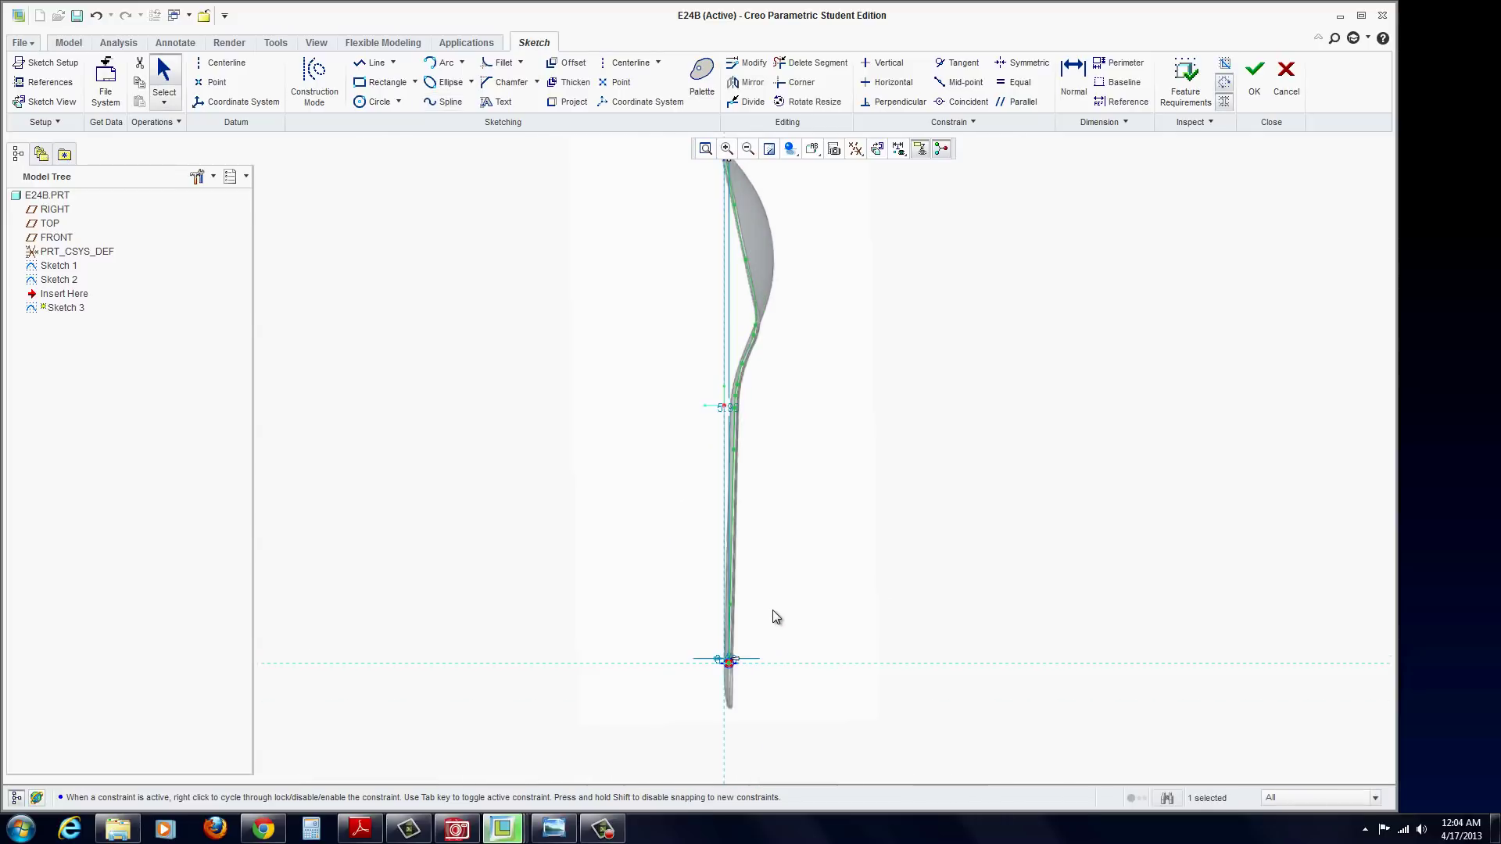
Add a vertical centerline at the handle end and make the spline tangent to it.
{"action": "scroll", "coordinate": [746, 664], "scroll_direction": "up", "scroll_amount": 2}
{"action": "scroll", "coordinate": [716, 688], "scroll_direction": "up", "scroll_amount": 4}
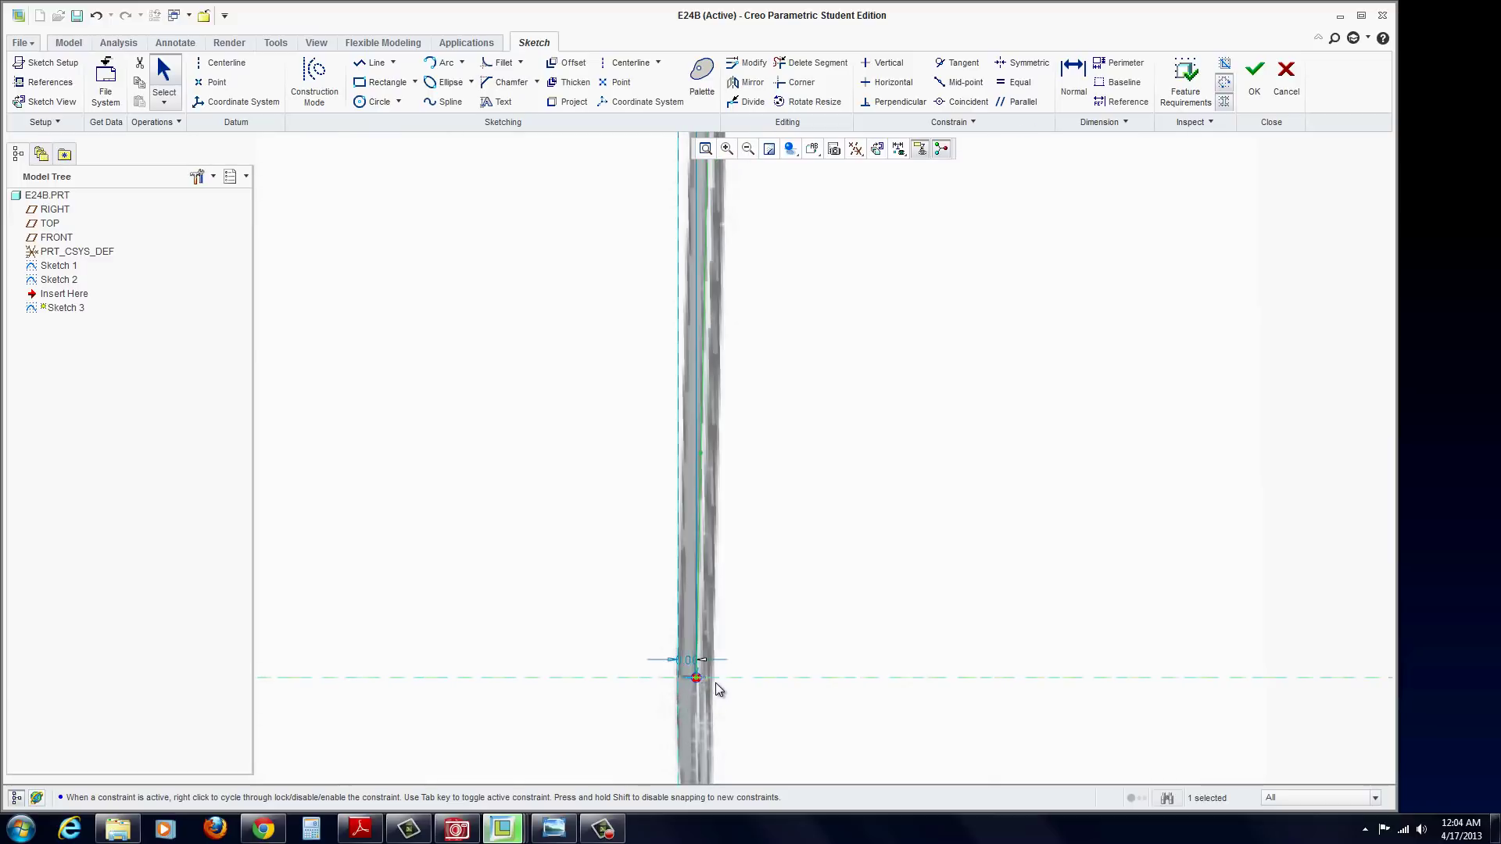
{"action": "left_click", "coordinate": [630, 63]}
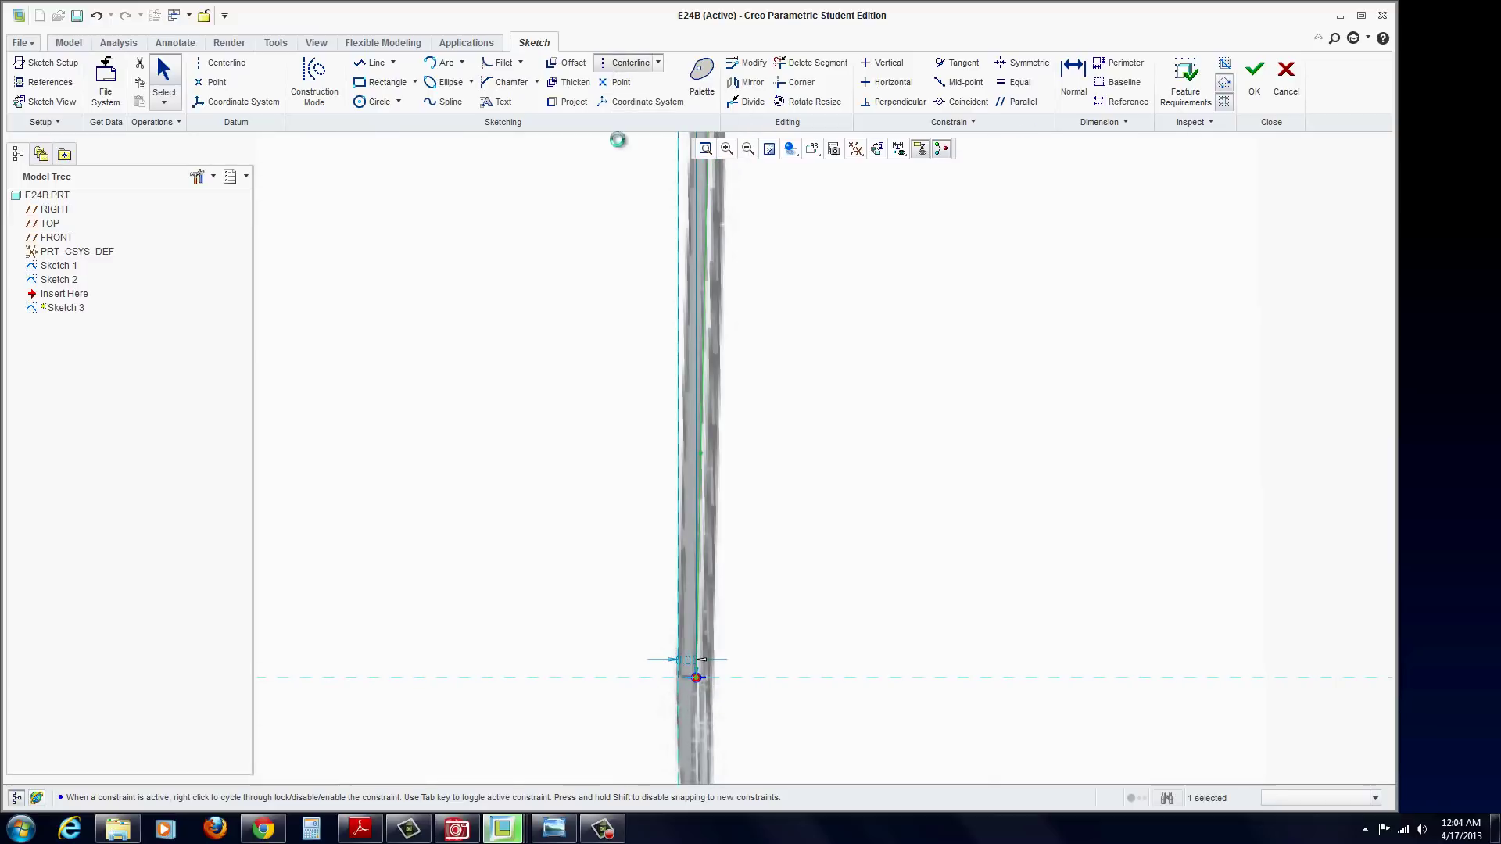
{"action": "left_click", "coordinate": [696, 678]}
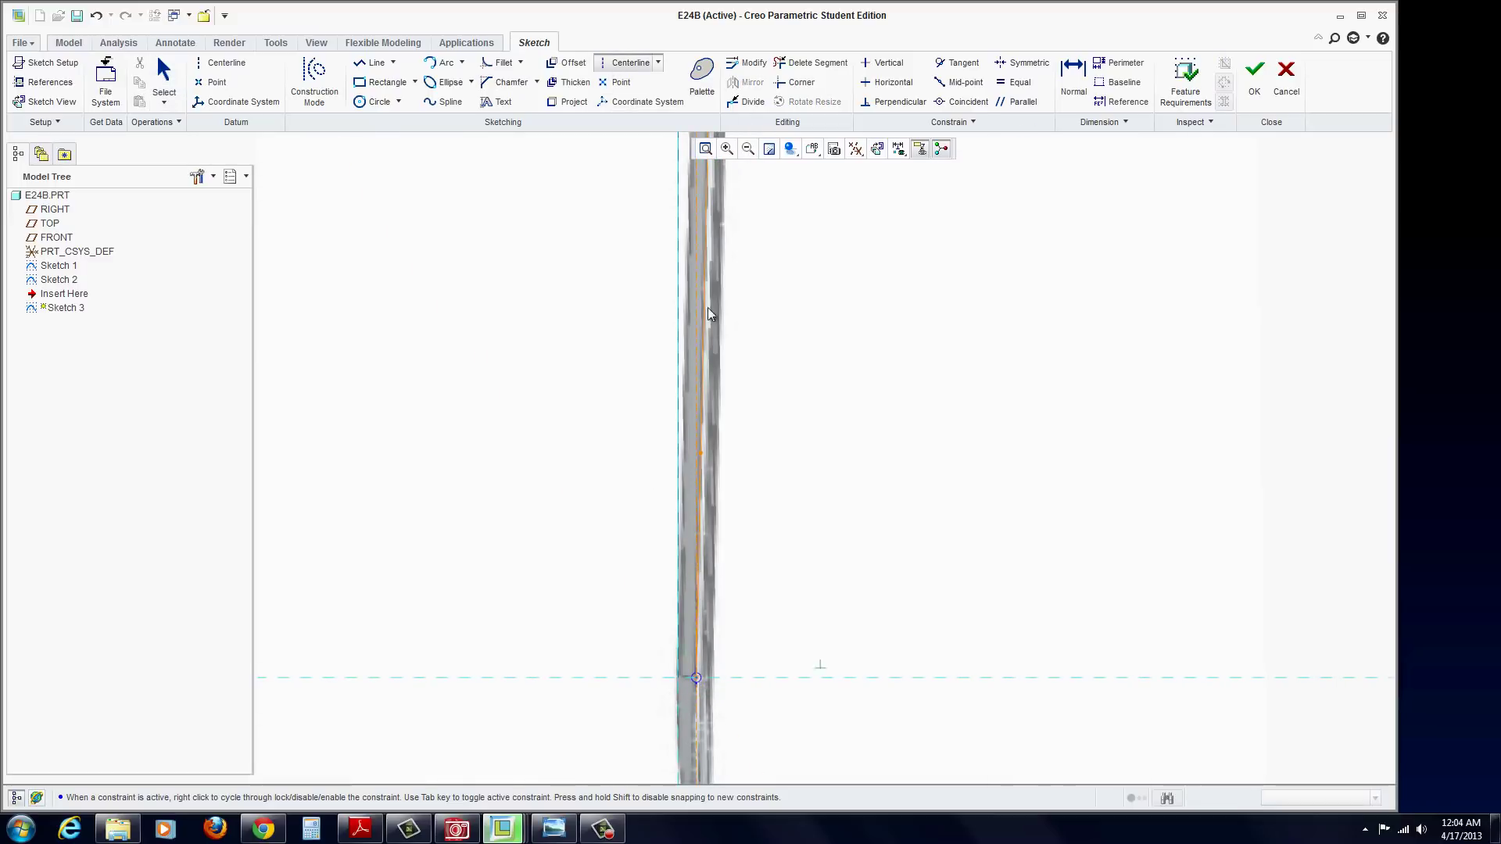
{"action": "left_click", "coordinate": [701, 266]}
{"action": "middle_click", "coordinate": [759, 371]}
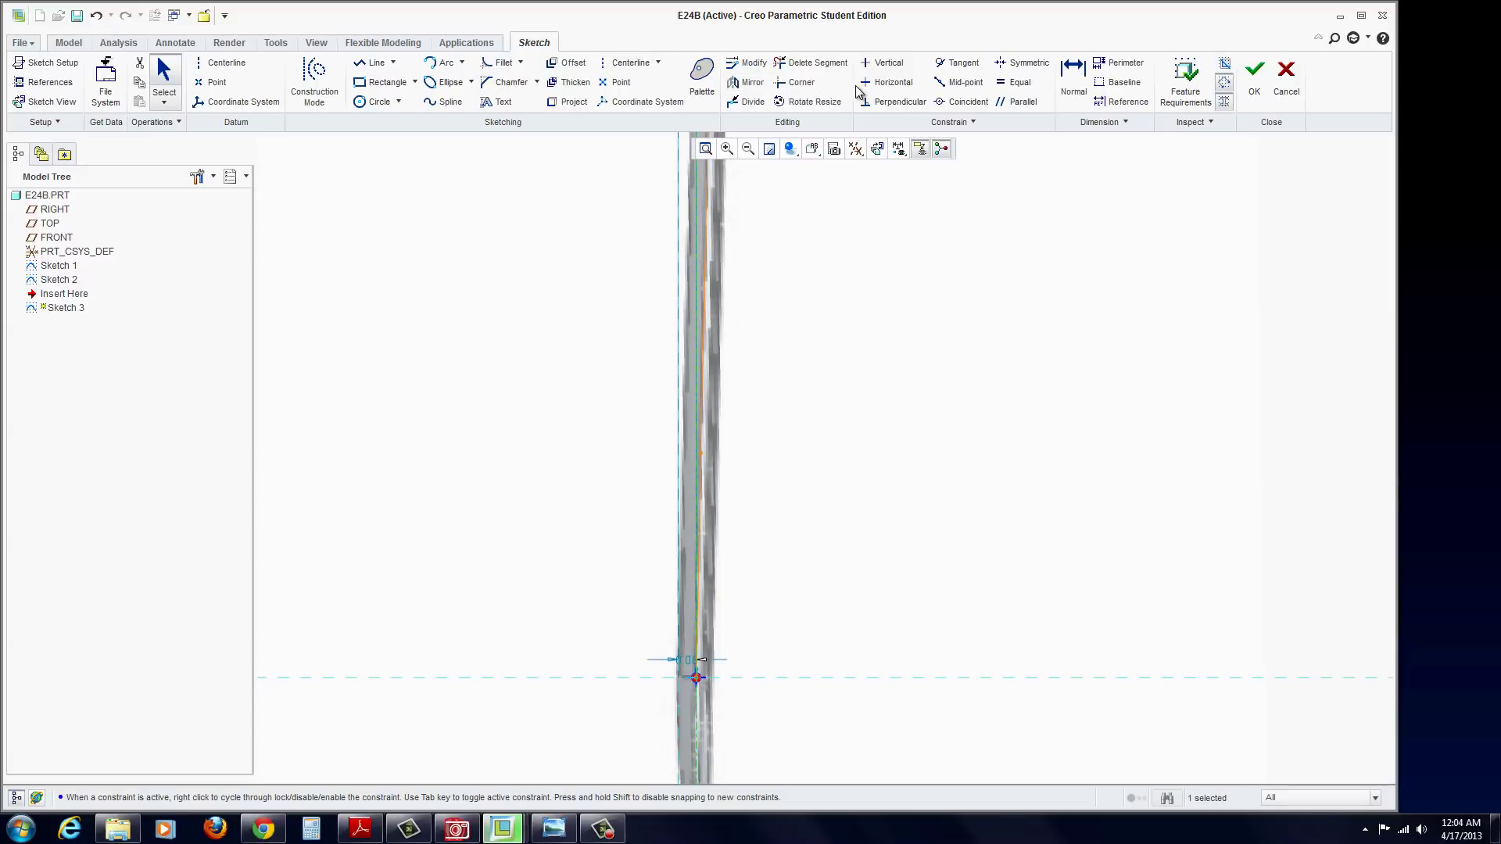
{"action": "left_click", "coordinate": [958, 64]}
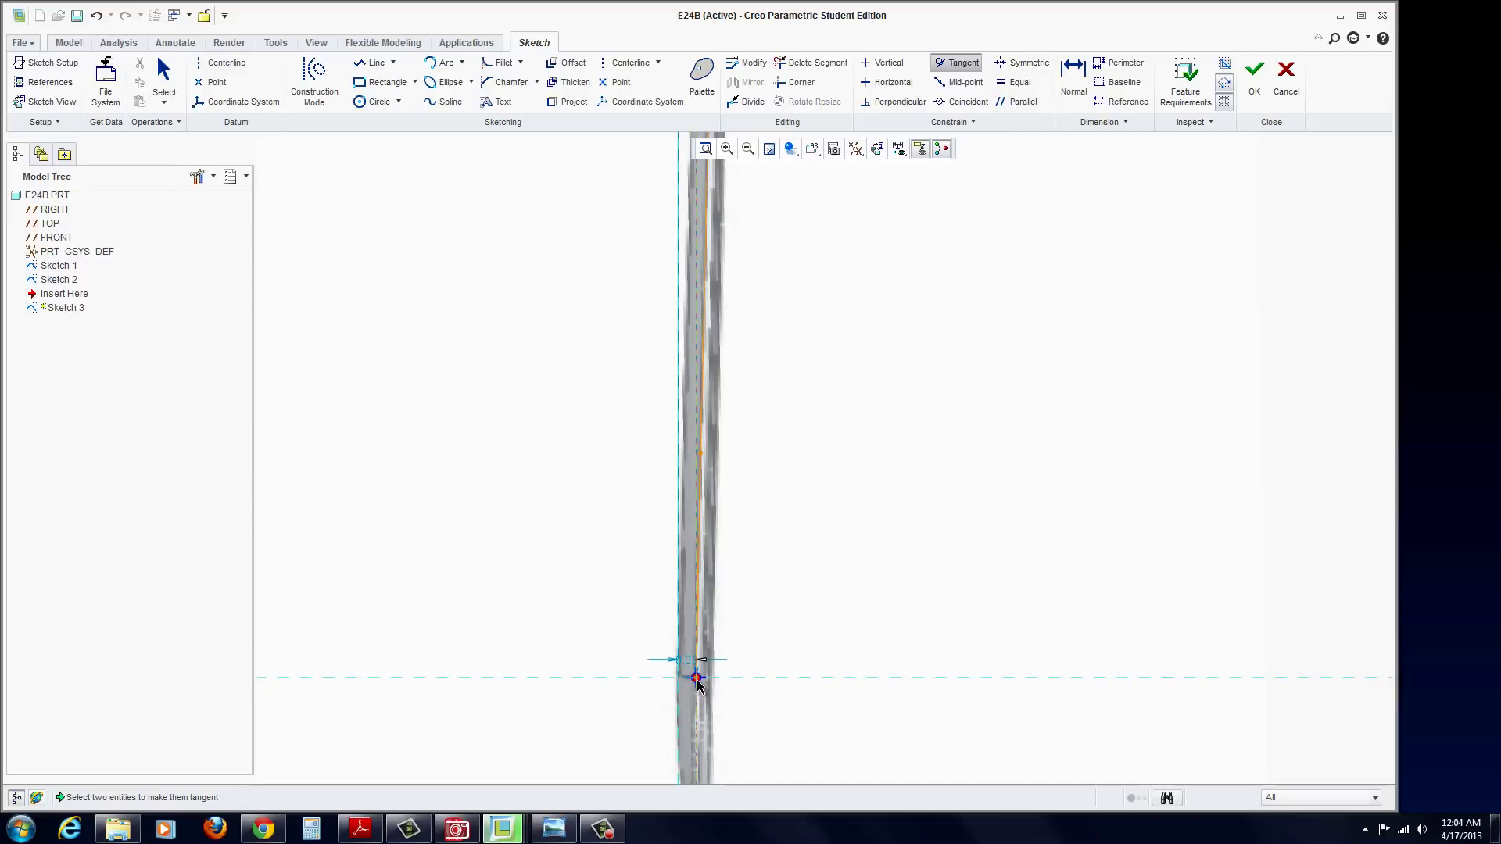
{"action": "left_click", "coordinate": [699, 721]}
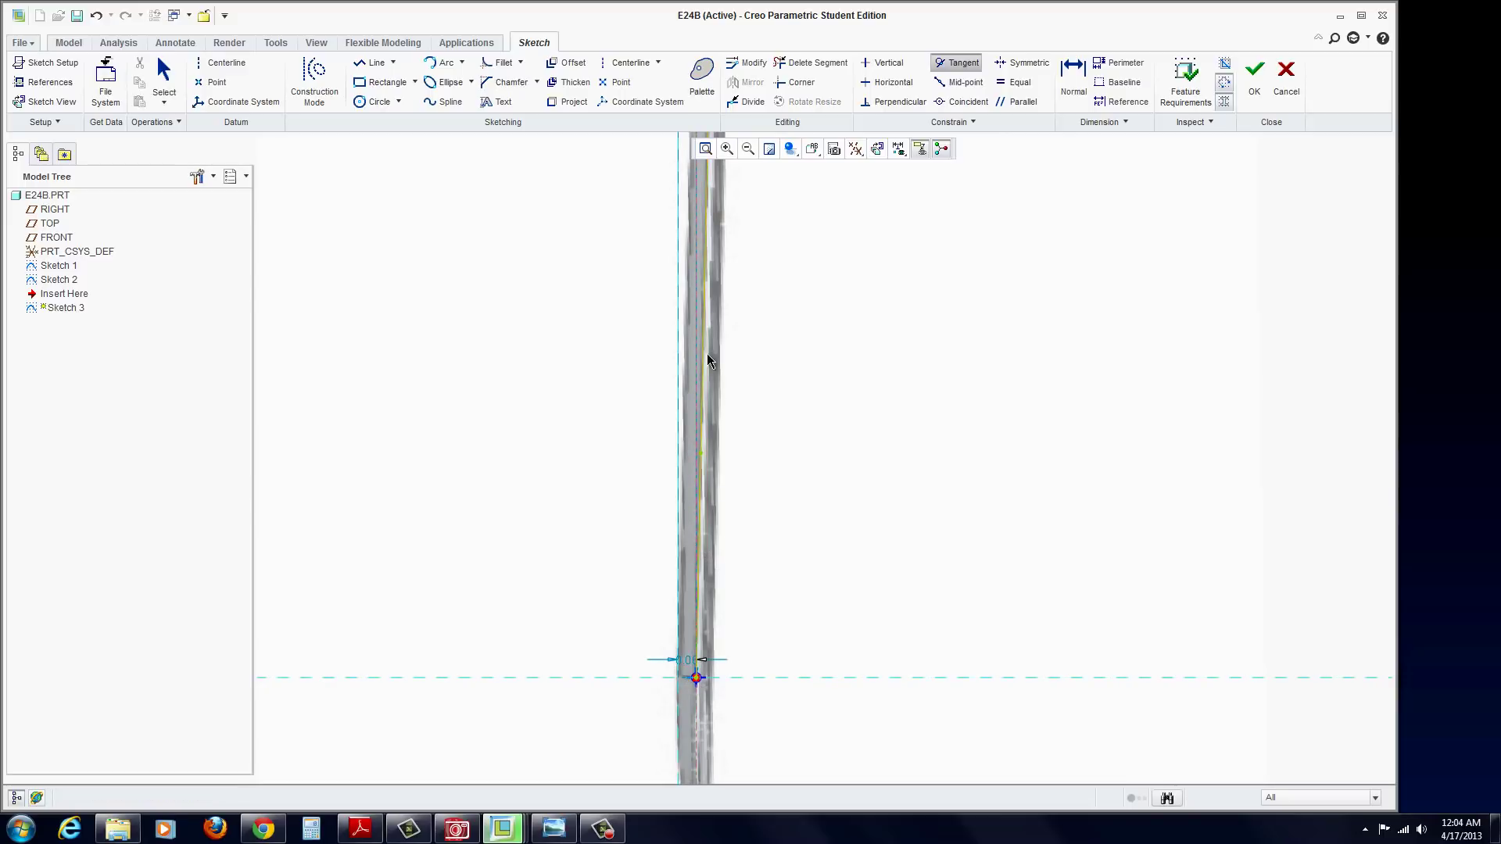
{"action": "middle_click", "coordinate": [785, 455]}
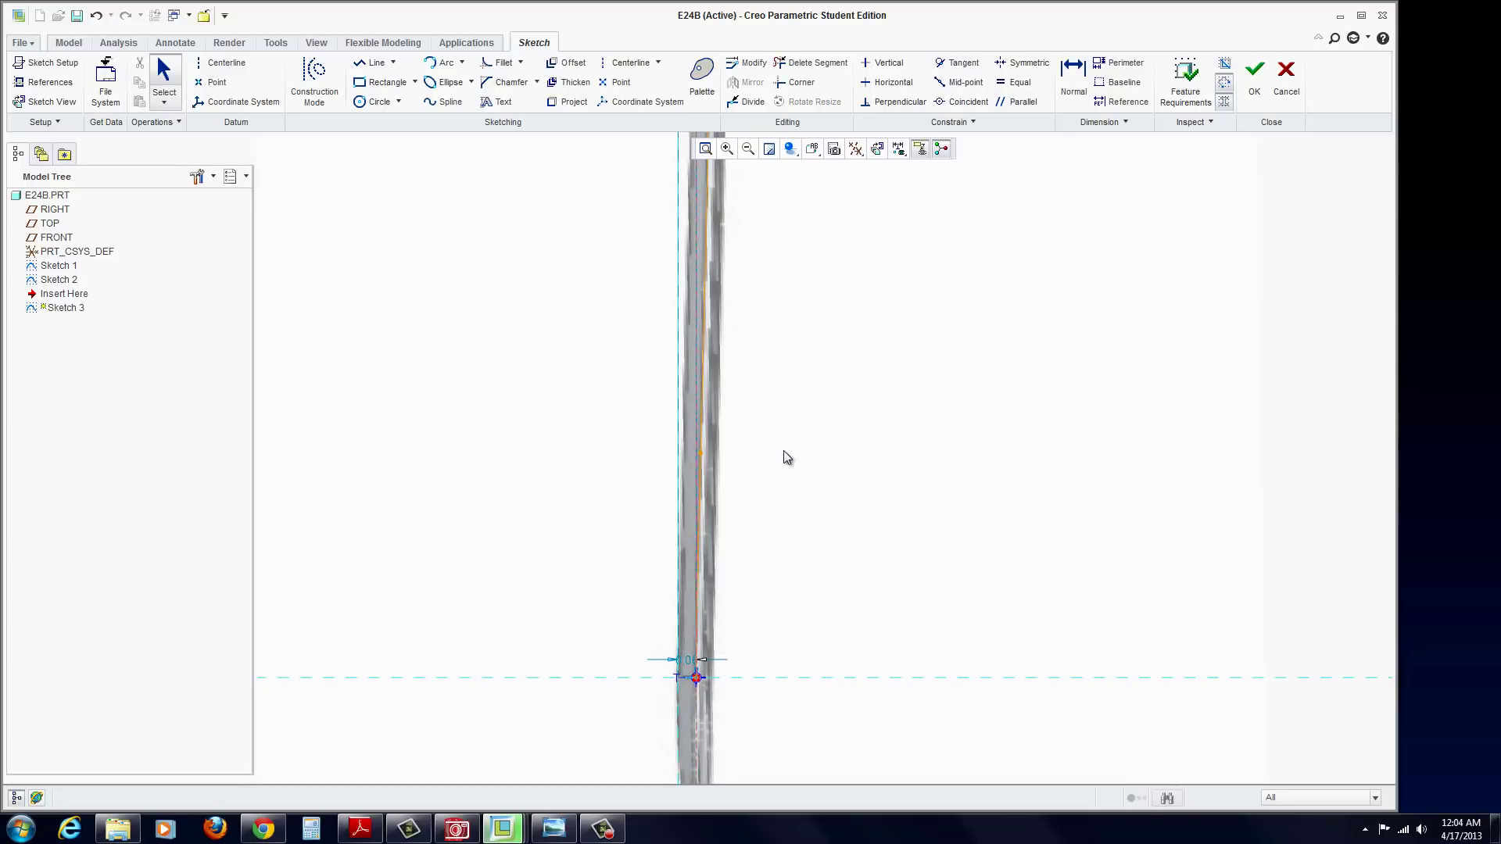
Accept Sketch 3 and orbit the spoon into a 3-D view.
{"action": "scroll", "coordinate": [799, 613], "scroll_direction": "up", "scroll_amount": 5}
{"action": "scroll", "coordinate": [832, 426], "scroll_direction": "down", "scroll_amount": 3}
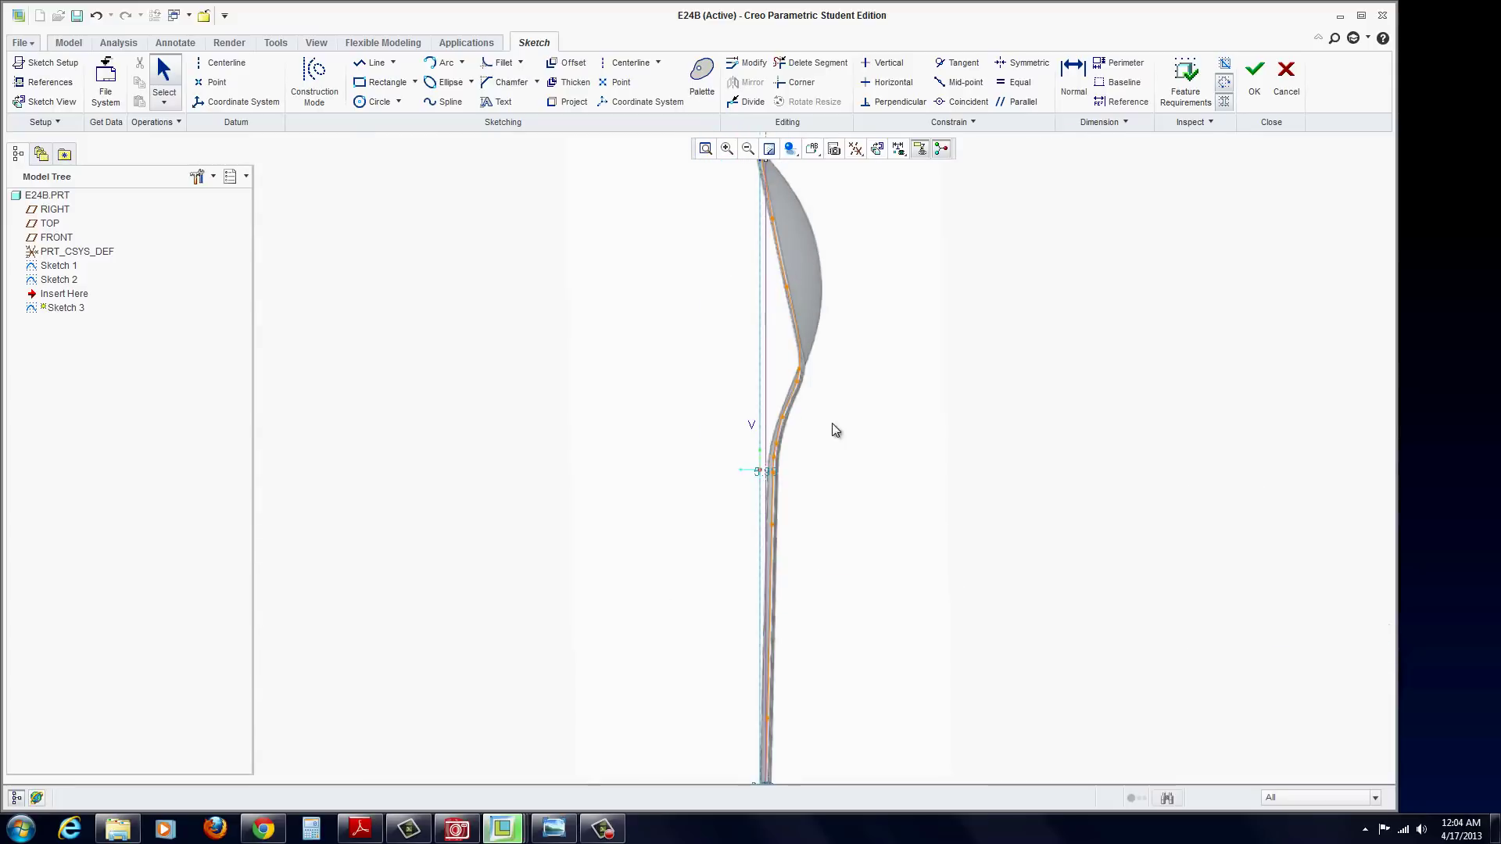
{"action": "left_click", "coordinate": [1255, 80]}
{"action": "mouse_move", "coordinate": [1072, 372]}
{"action": "middle_mouse_down"}
{"action": "mouse_move", "coordinate": [911, 412]}
{"action": "mouse_move", "coordinate": [951, 426]}
{"action": "mouse_move", "coordinate": [986, 406]}
{"action": "mouse_move", "coordinate": [978, 362]}
{"action": "middle_mouse_up"}
{"action": "scroll", "coordinate": [858, 484], "scroll_direction": "down", "scroll_amount": 4}
Extrude the Sketch 3 side profile into a 1.52-deep surface as Extrude 1.
{"action": "left_click", "coordinate": [923, 331]}
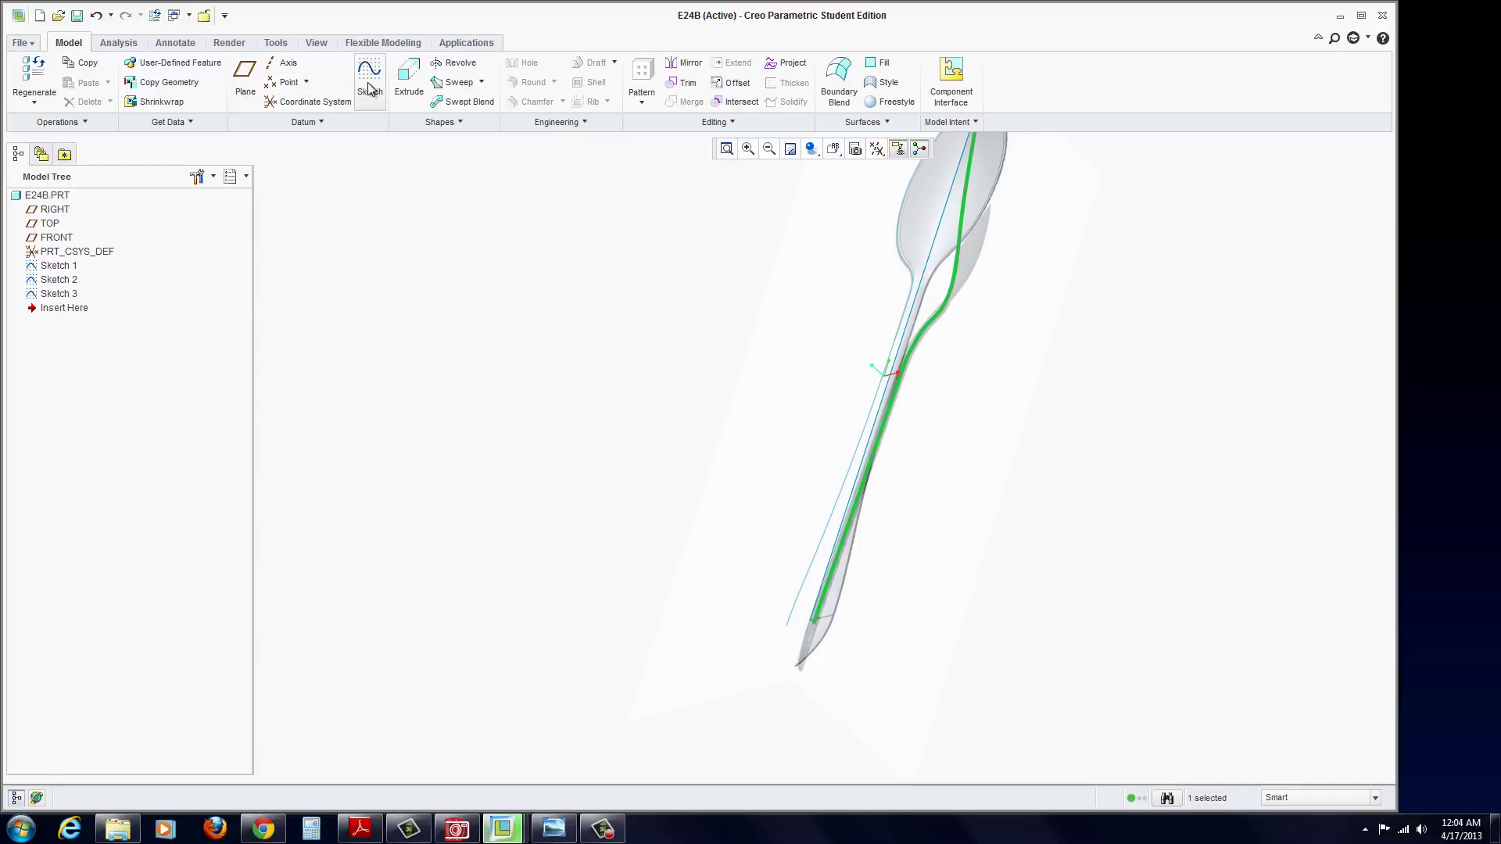
{"action": "left_click", "coordinate": [410, 79]}
{"action": "middle_click_drag", "start_coordinate": [949, 341], "coordinate": [736, 447]}
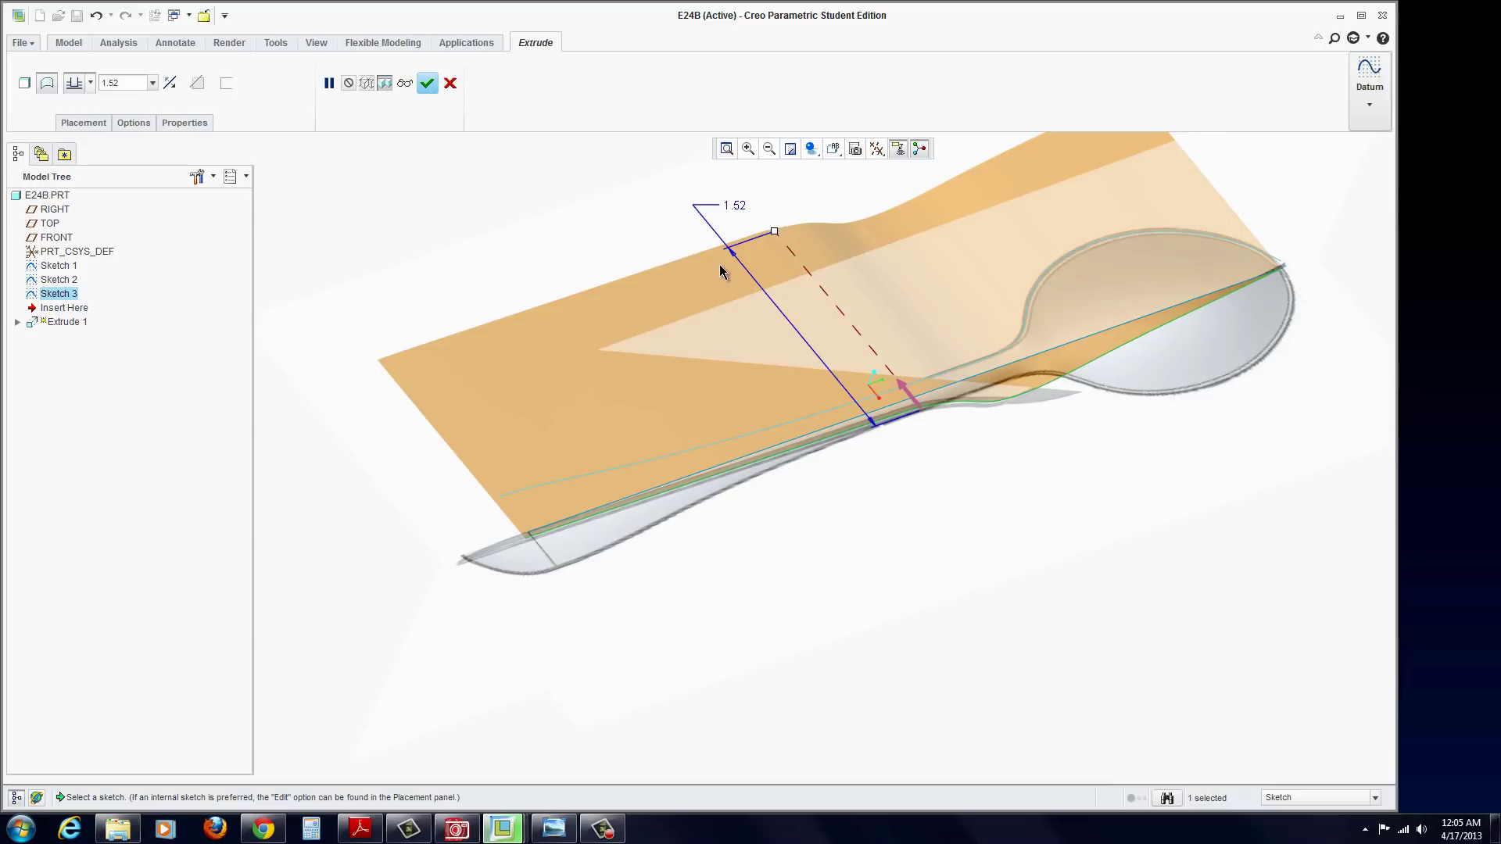
{"action": "left_click", "coordinate": [426, 83]}
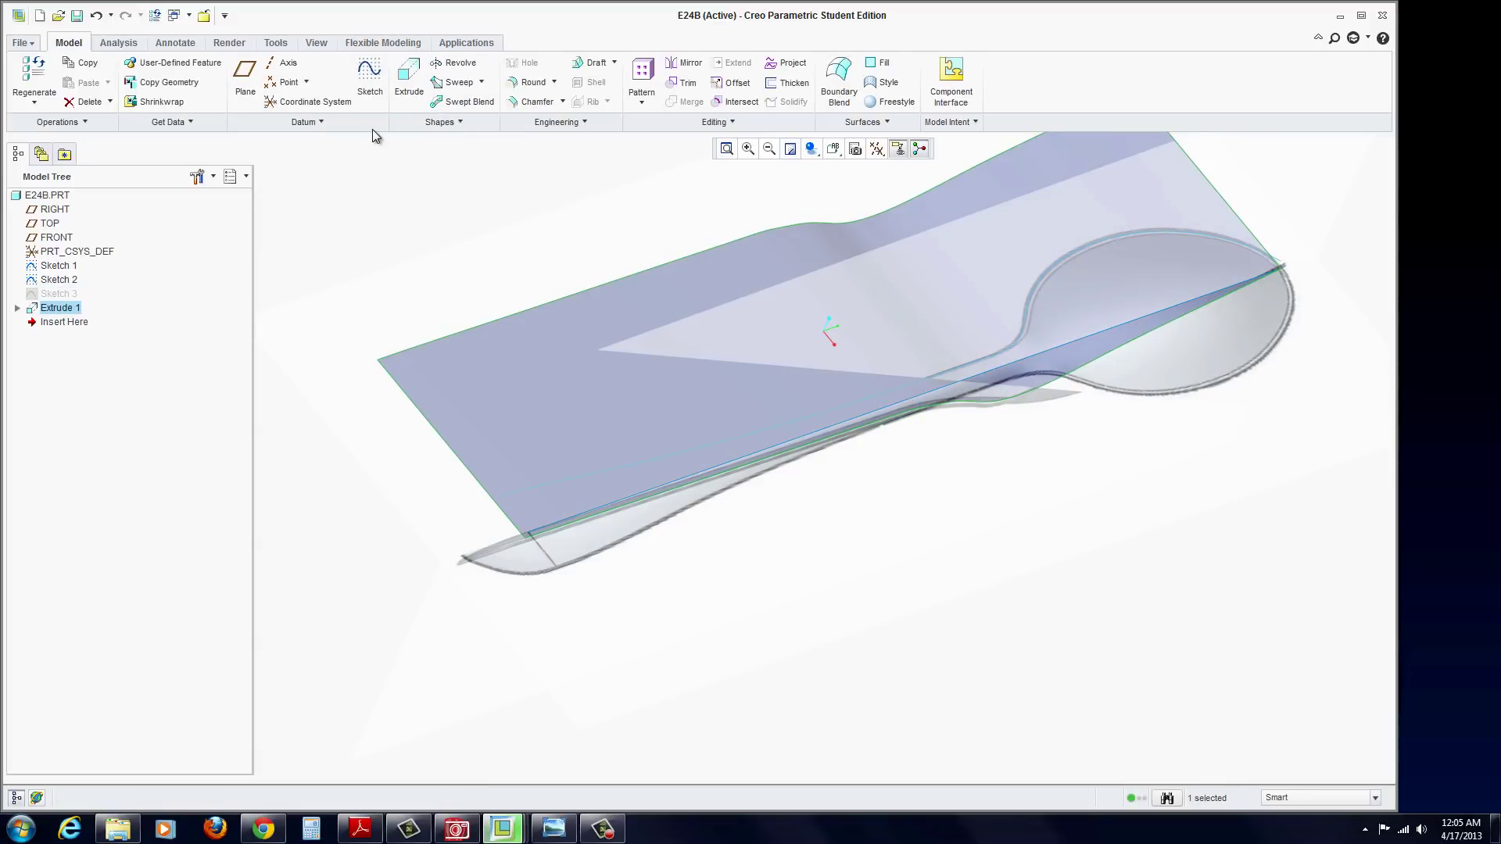
Set up a Project feature projecting Sketch 2 onto the extruded surface.
{"action": "left_click", "coordinate": [781, 69]}
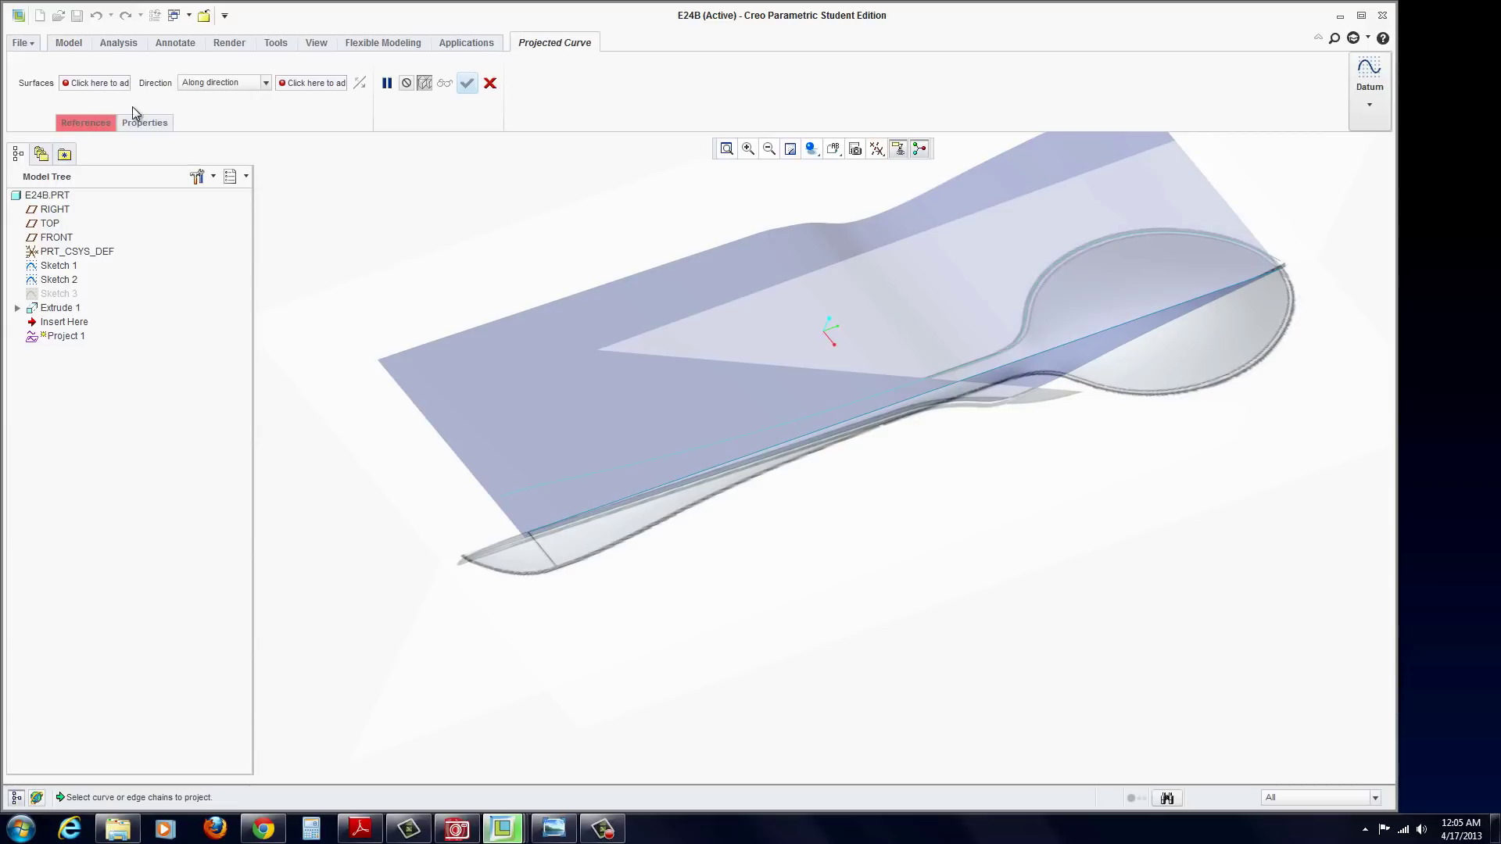
{"action": "left_click", "coordinate": [86, 123]}
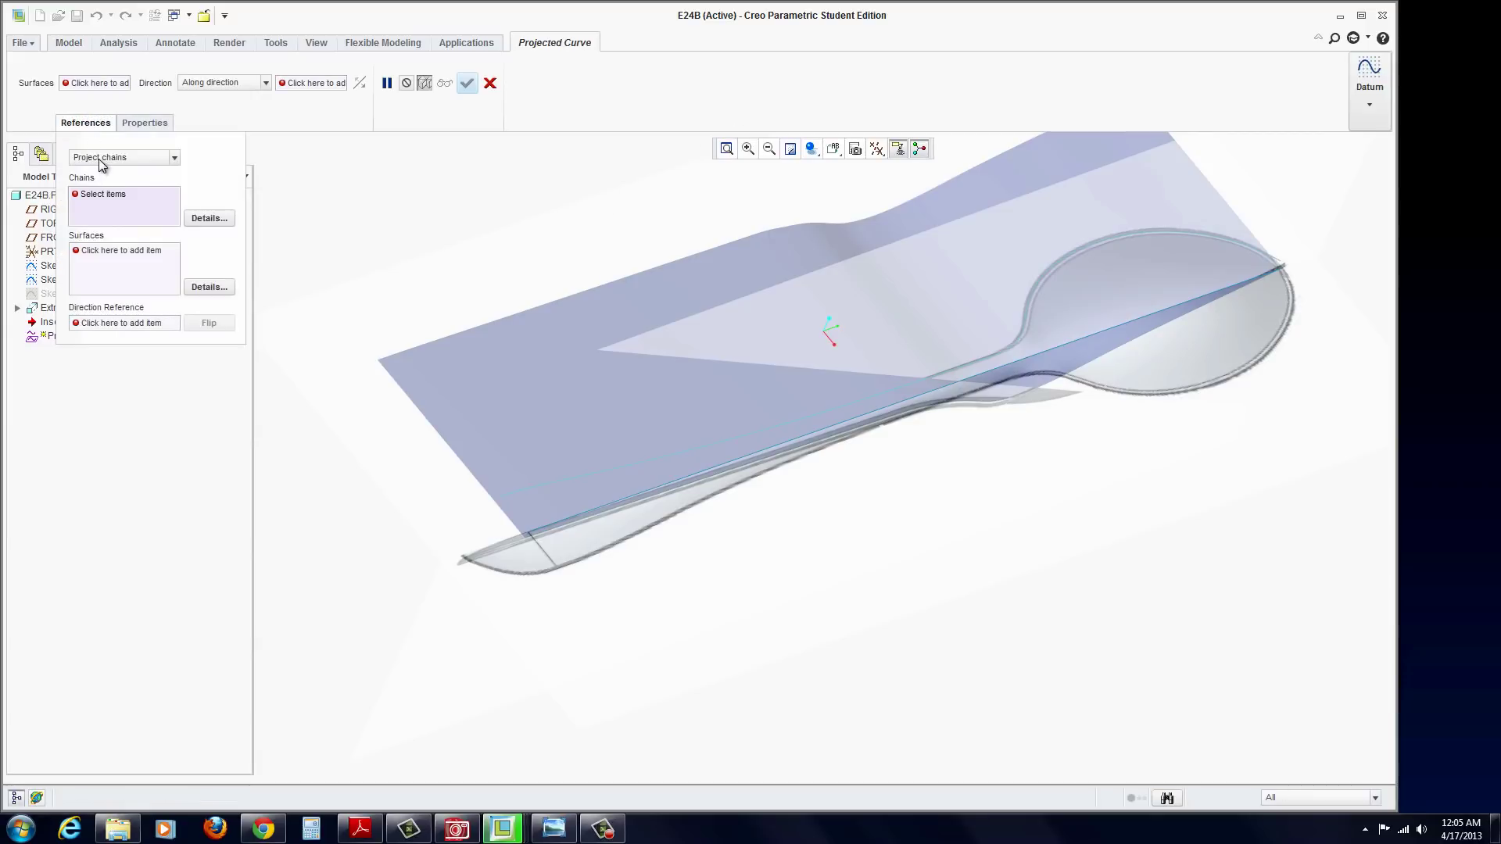
{"action": "left_click", "coordinate": [101, 159]}
{"action": "left_click", "coordinate": [121, 186]}
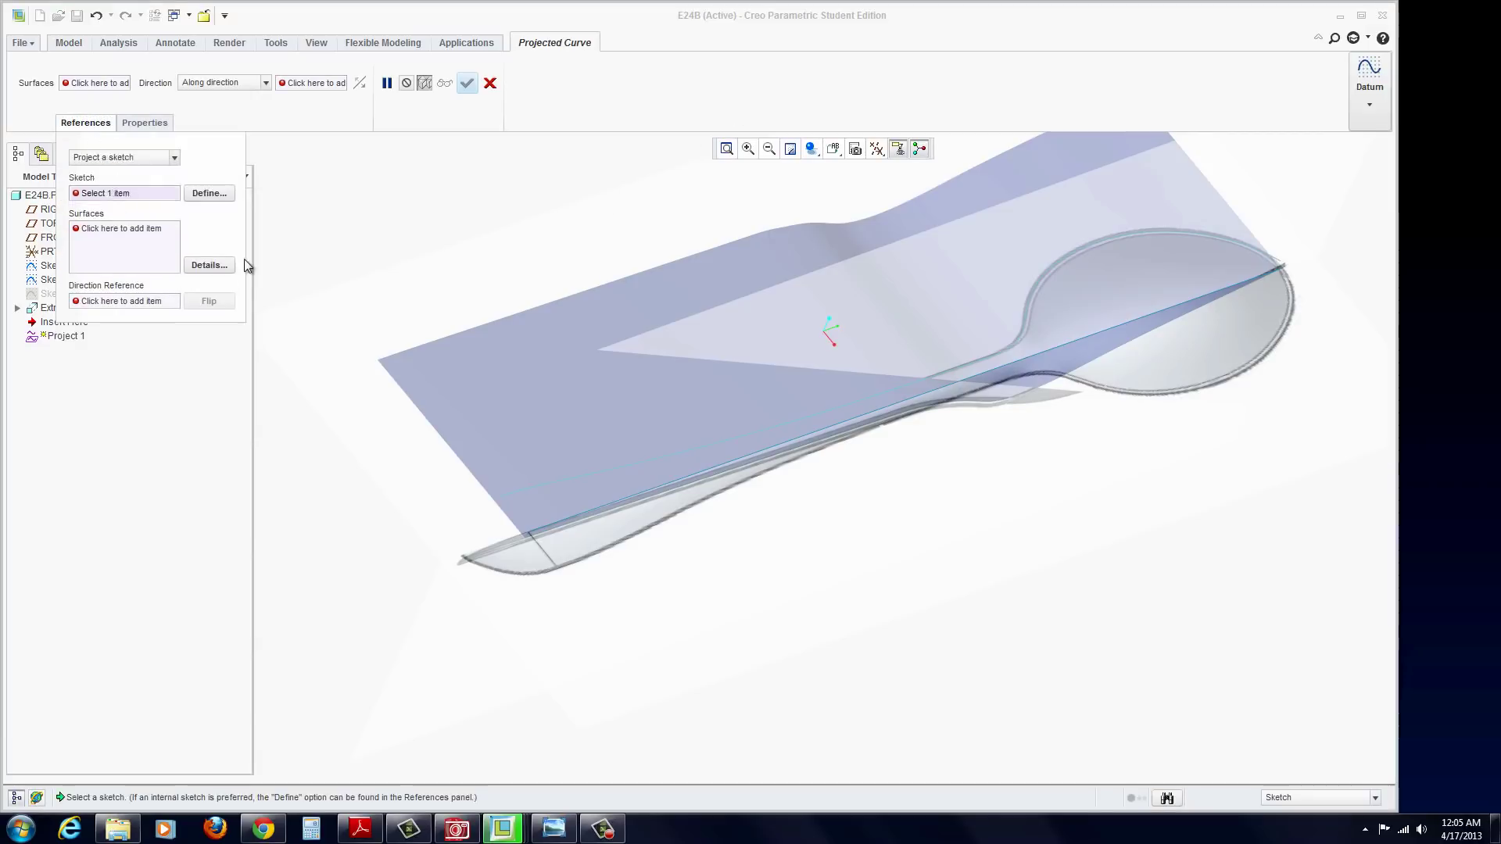
{"action": "left_click", "coordinate": [851, 400]}
{"action": "left_click", "coordinate": [101, 234]}
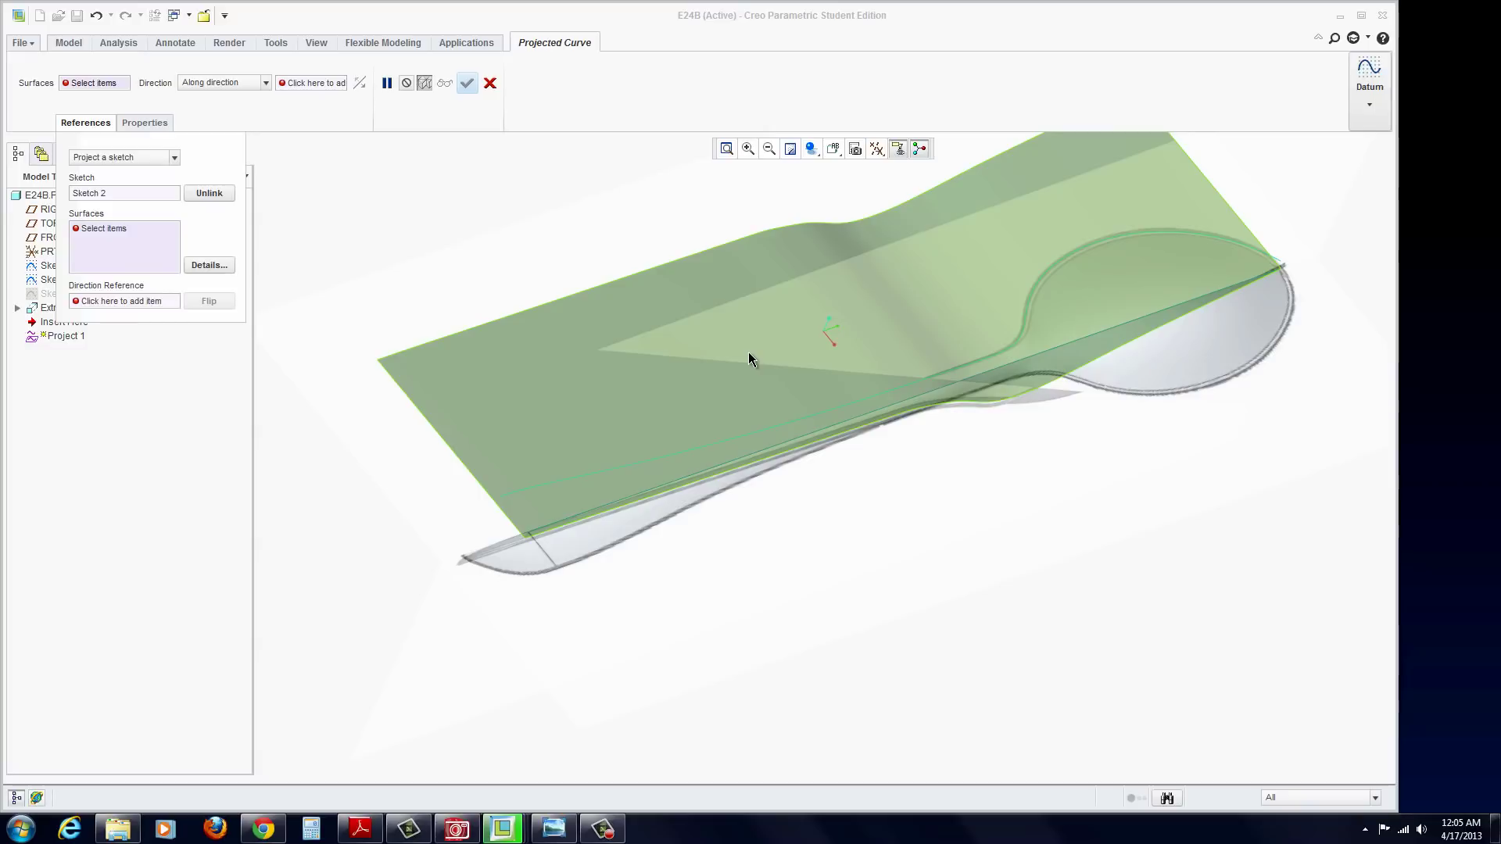
{"action": "left_click", "coordinate": [748, 359]}
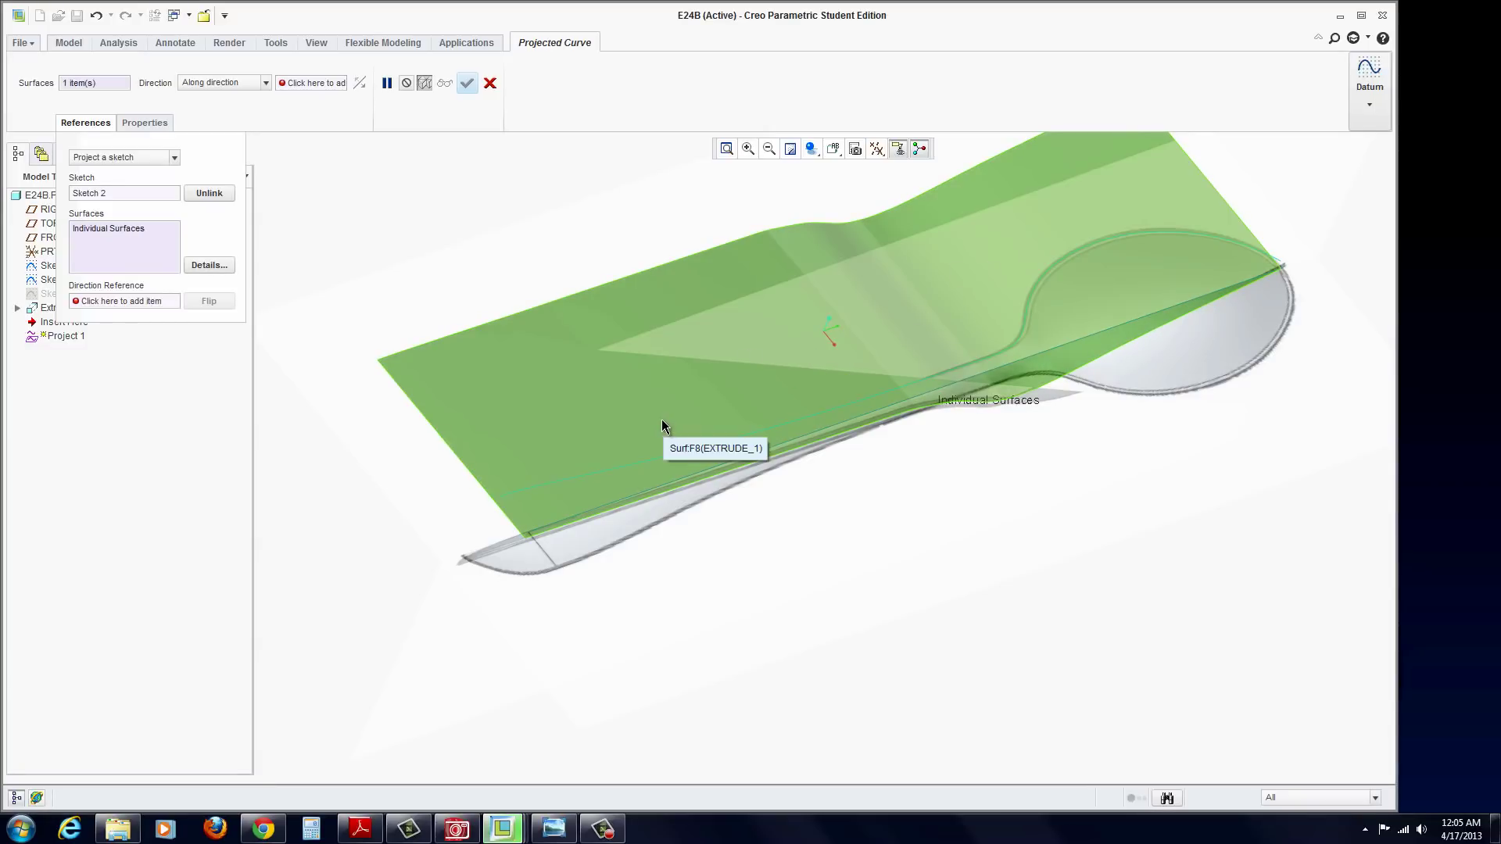
Show datum planes, use FRONT as the flipped projection direction, and finish Project 1.
{"action": "left_click", "coordinate": [90, 301]}
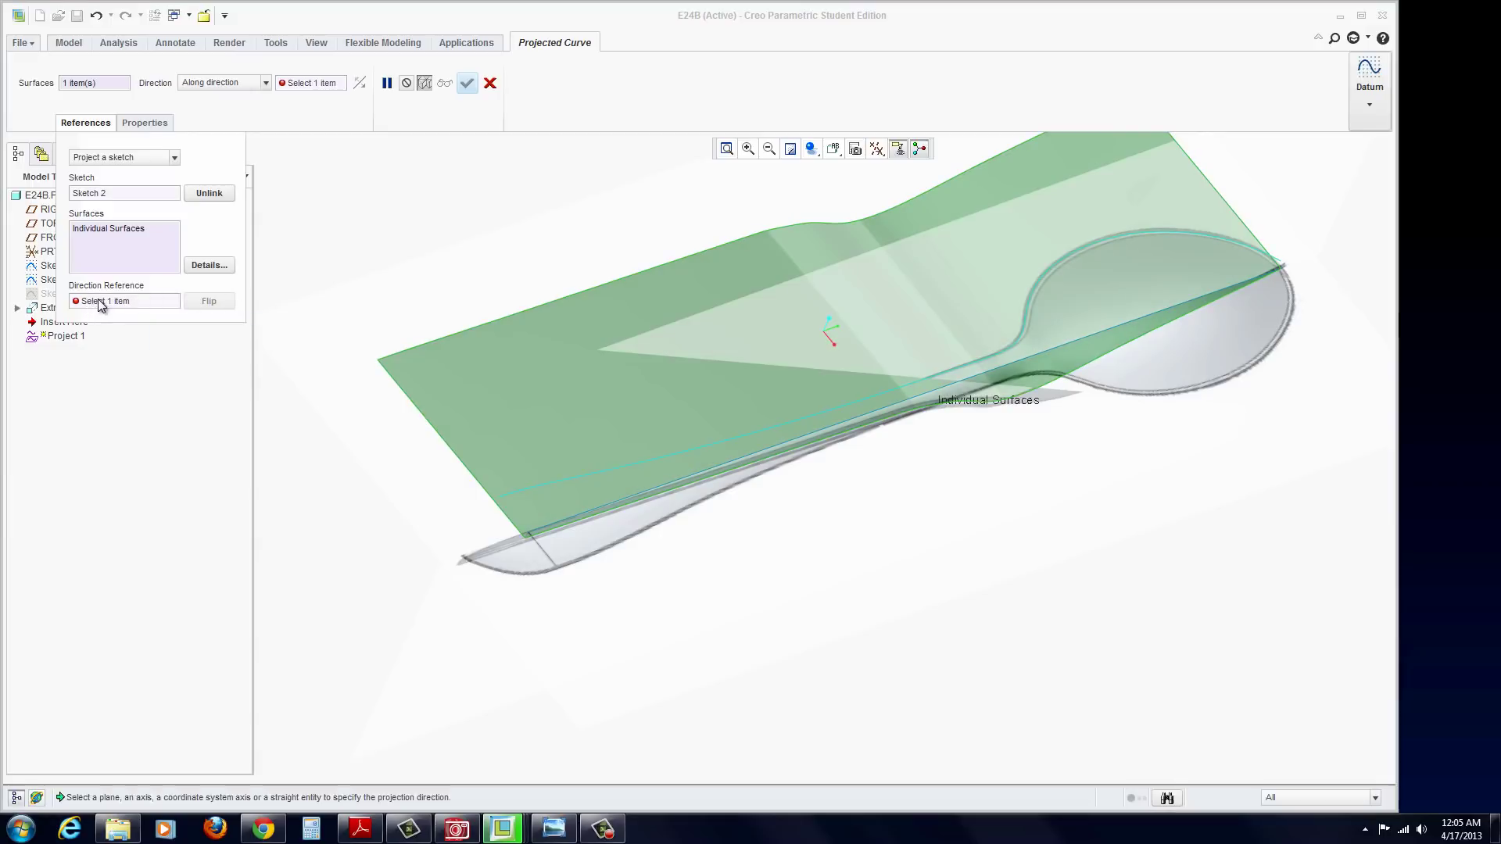
{"action": "left_click", "coordinate": [877, 150]}
{"action": "left_click", "coordinate": [878, 256]}
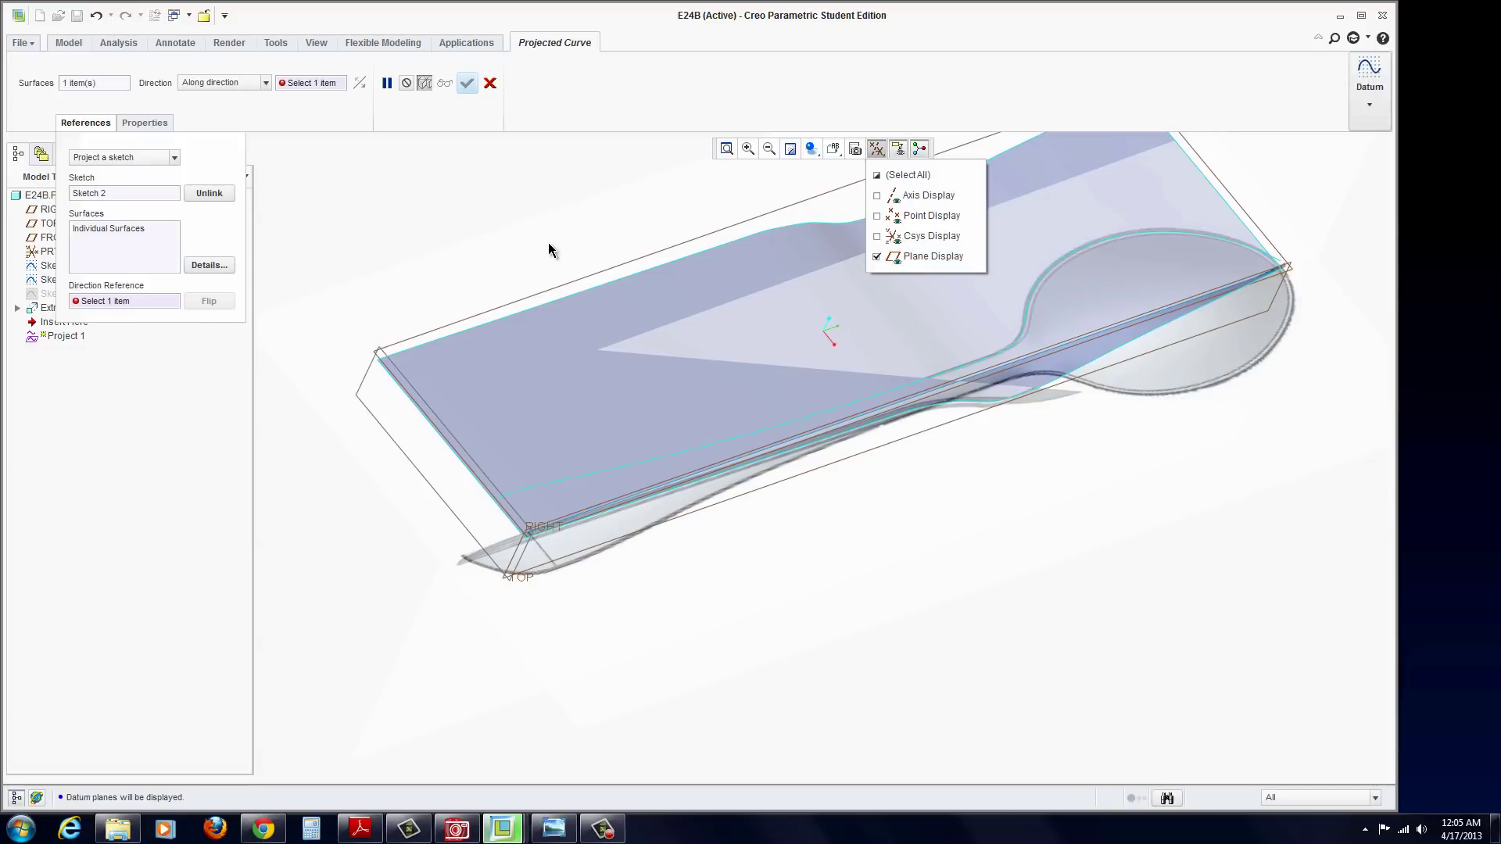
{"action": "scroll", "coordinate": [547, 258], "scroll_direction": "down", "scroll_amount": 3}
{"action": "scroll", "coordinate": [875, 222], "scroll_direction": "up", "scroll_amount": 5}
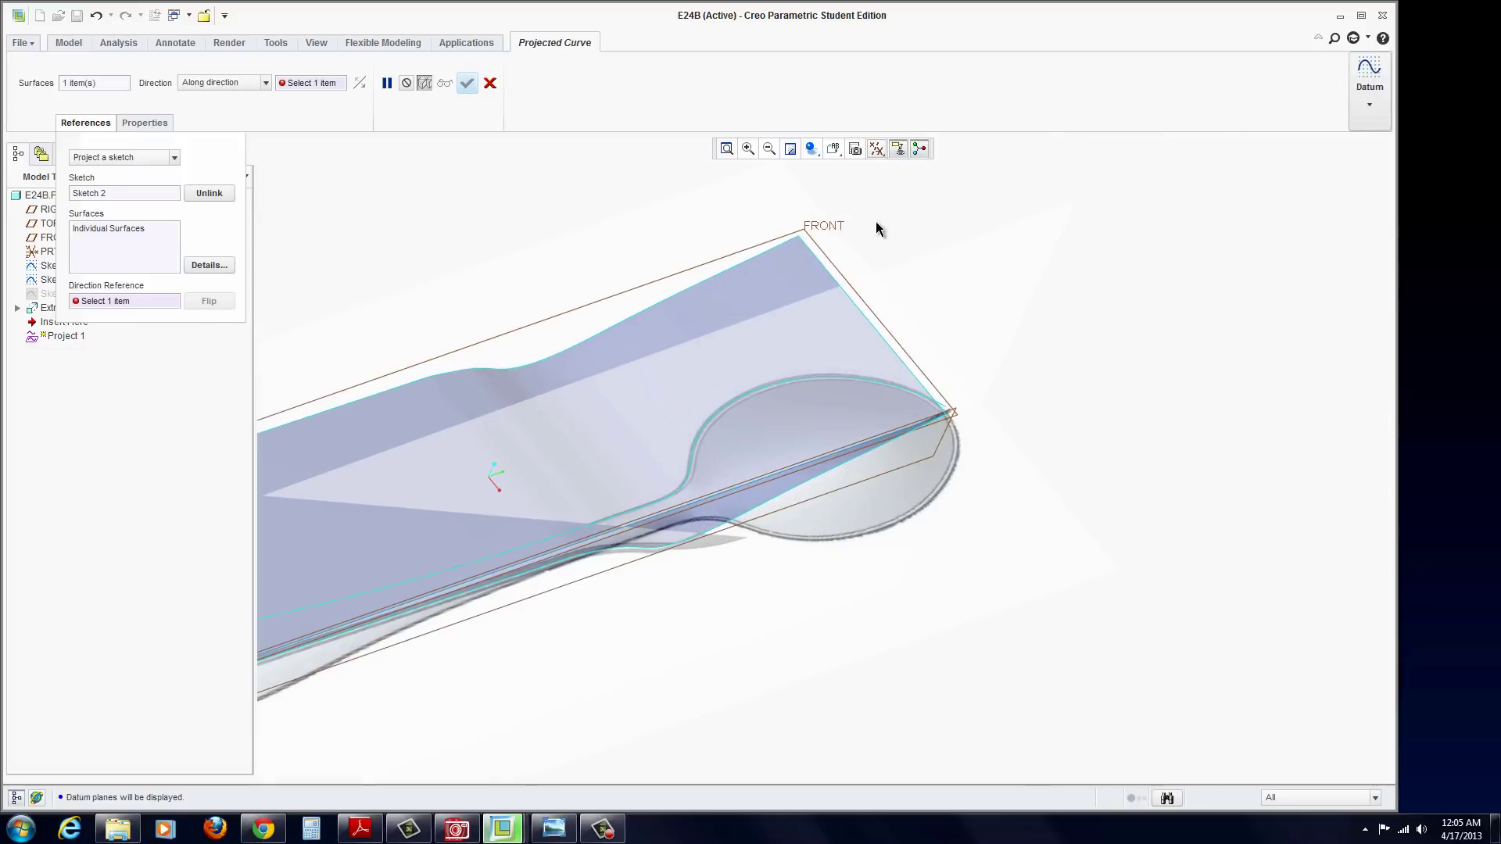
{"action": "left_click", "coordinate": [825, 230]}
{"action": "scroll", "coordinate": [888, 369], "scroll_direction": "down", "scroll_amount": 3}
{"action": "scroll", "coordinate": [545, 490], "scroll_direction": "up", "scroll_amount": 2}
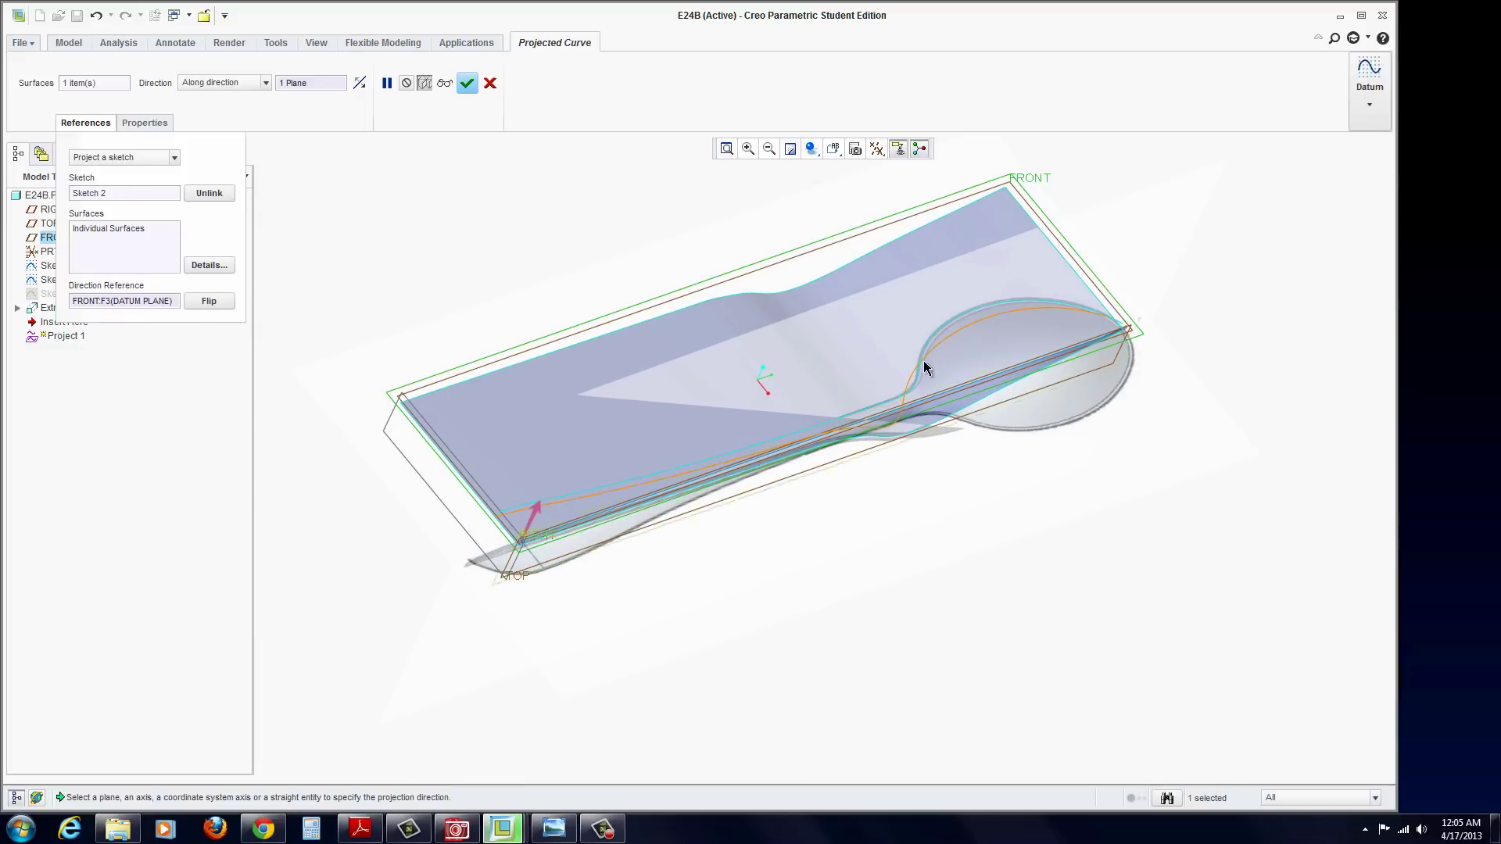
{"action": "left_click", "coordinate": [537, 509]}
{"action": "left_click", "coordinate": [466, 85]}
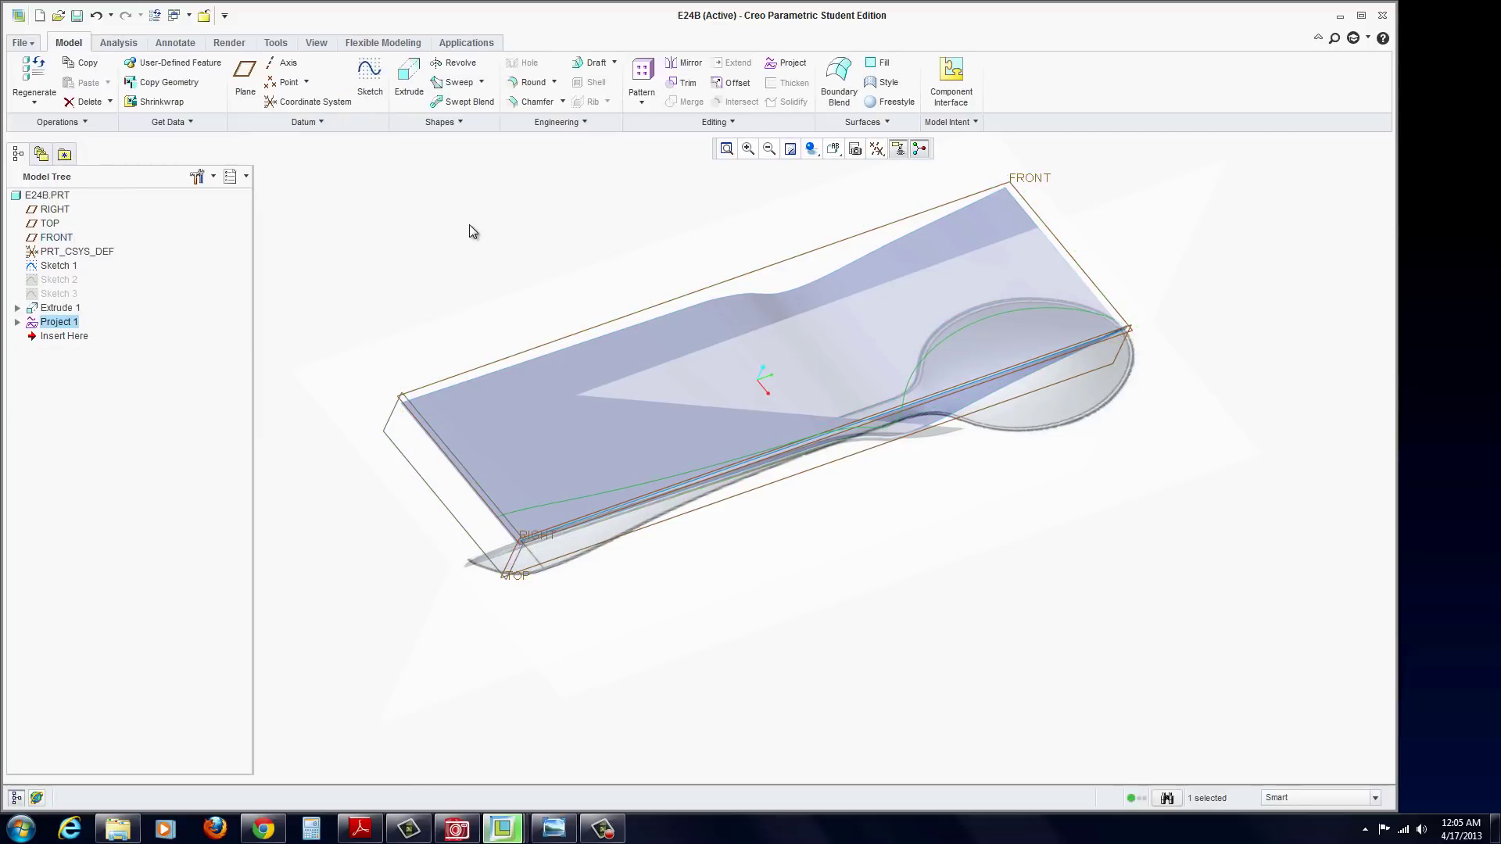
{"action": "mouse_move", "coordinate": [652, 411]}
{"action": "middle_mouse_down"}
{"action": "mouse_move", "coordinate": [683, 435]}
{"action": "mouse_move", "coordinate": [790, 446]}
{"action": "mouse_move", "coordinate": [707, 436]}
{"action": "mouse_move", "coordinate": [633, 402]}
{"action": "middle_mouse_up"}
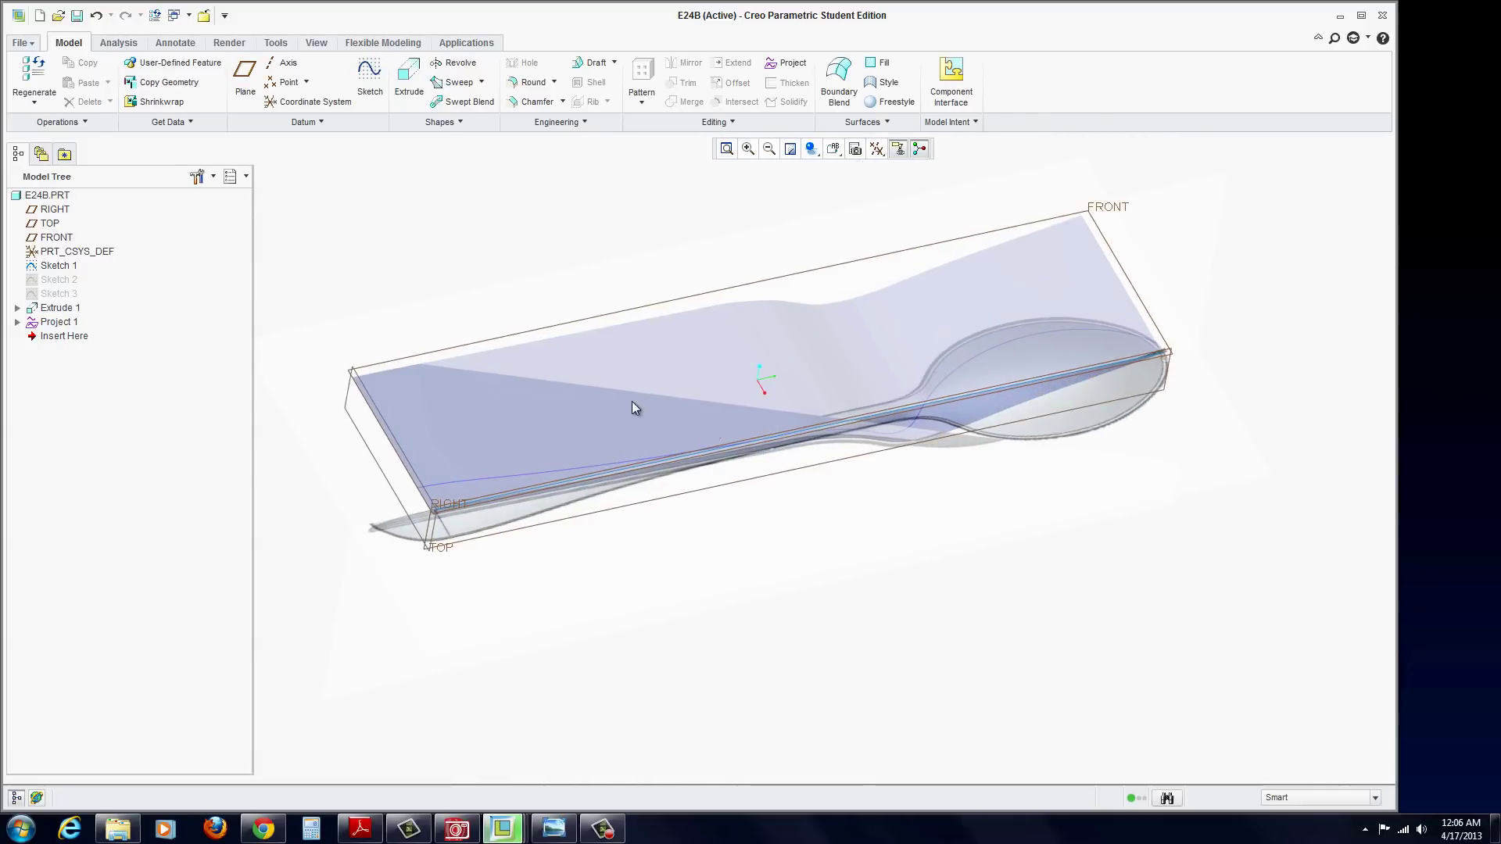
Start Sketch 4 on the RIGHT plane with a spline beginning at the RIGHT/TOP intersection.
{"action": "left_click", "coordinate": [55, 209]}
{"action": "left_click", "coordinate": [371, 76]}
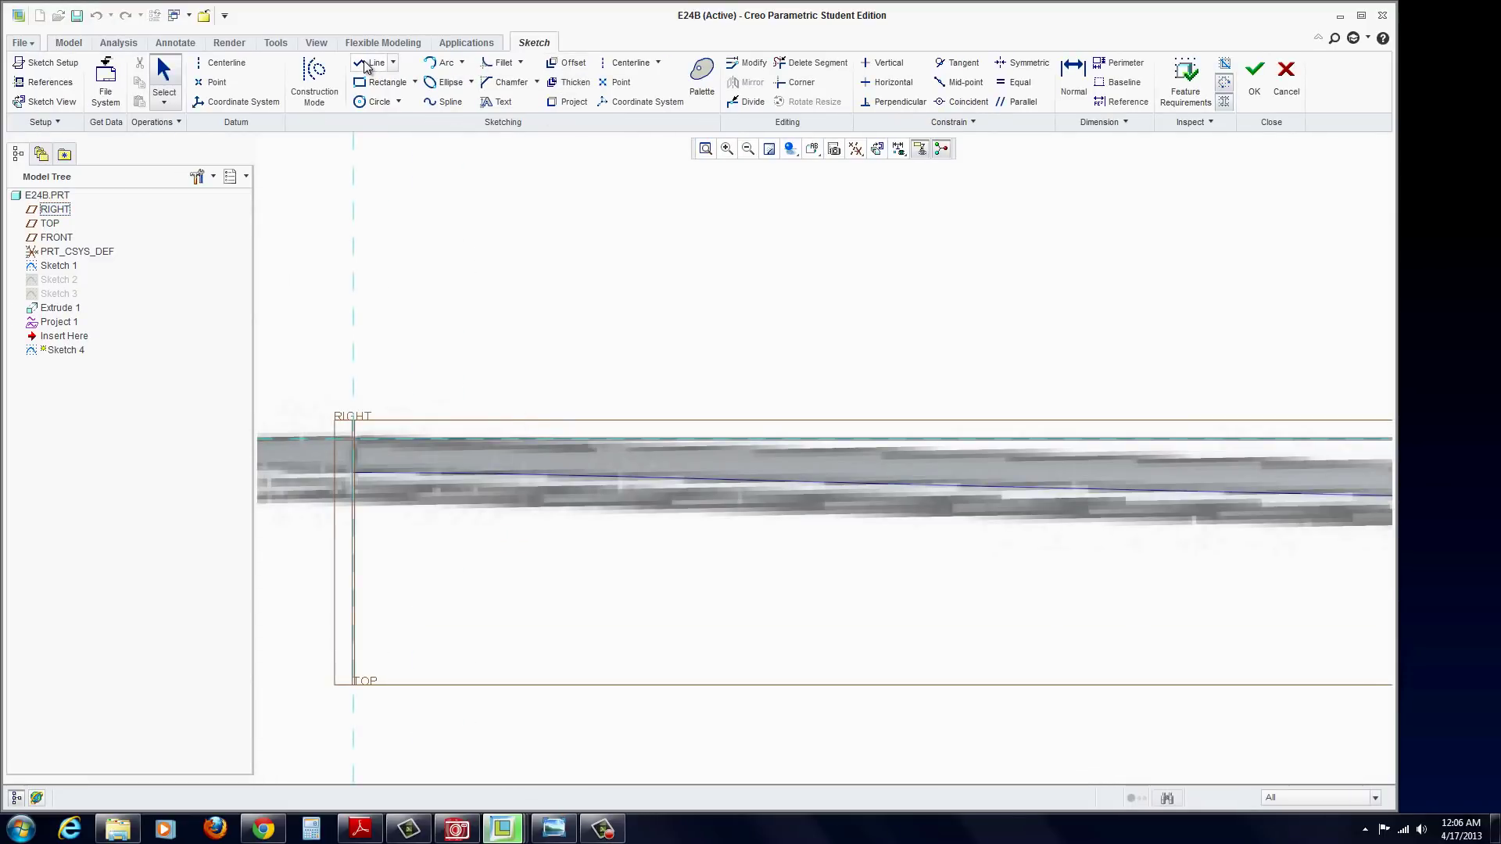
{"action": "left_click", "coordinate": [442, 102]}
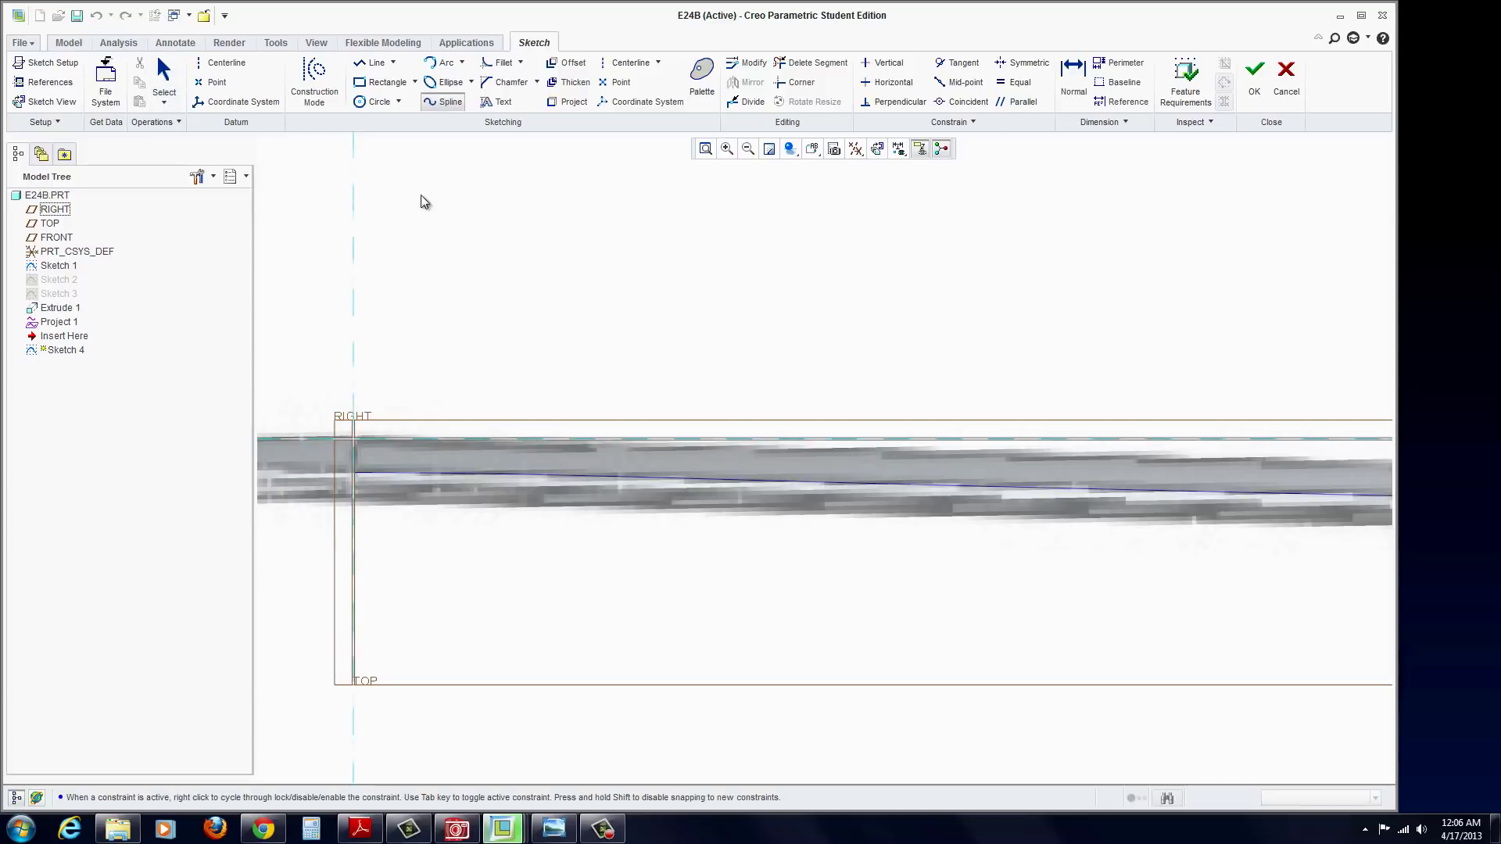
{"action": "left_click", "coordinate": [356, 440]}
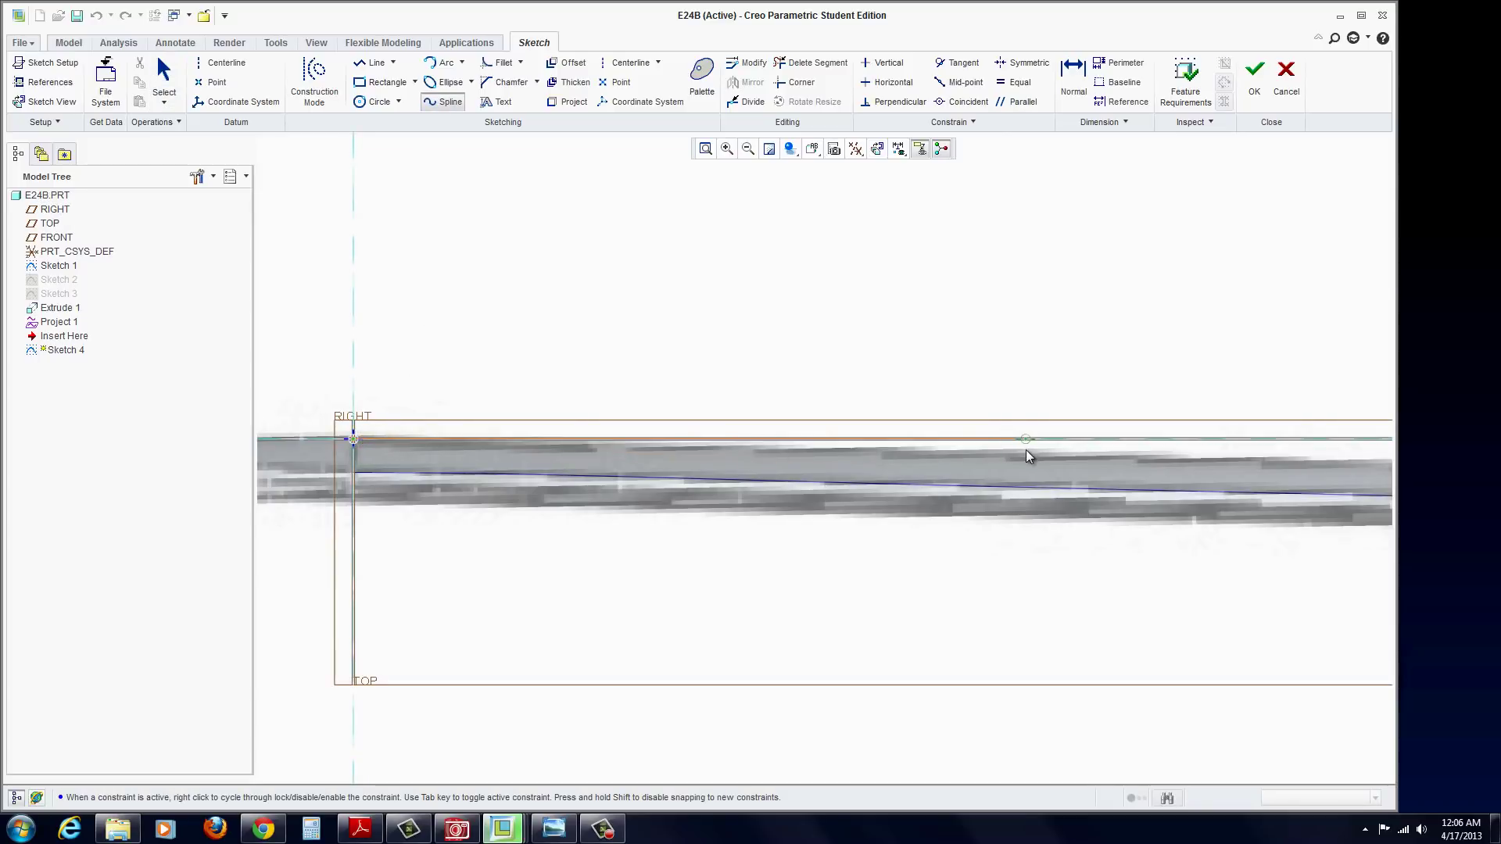
{"action": "scroll", "coordinate": [1056, 469], "scroll_direction": "down", "scroll_amount": 4}
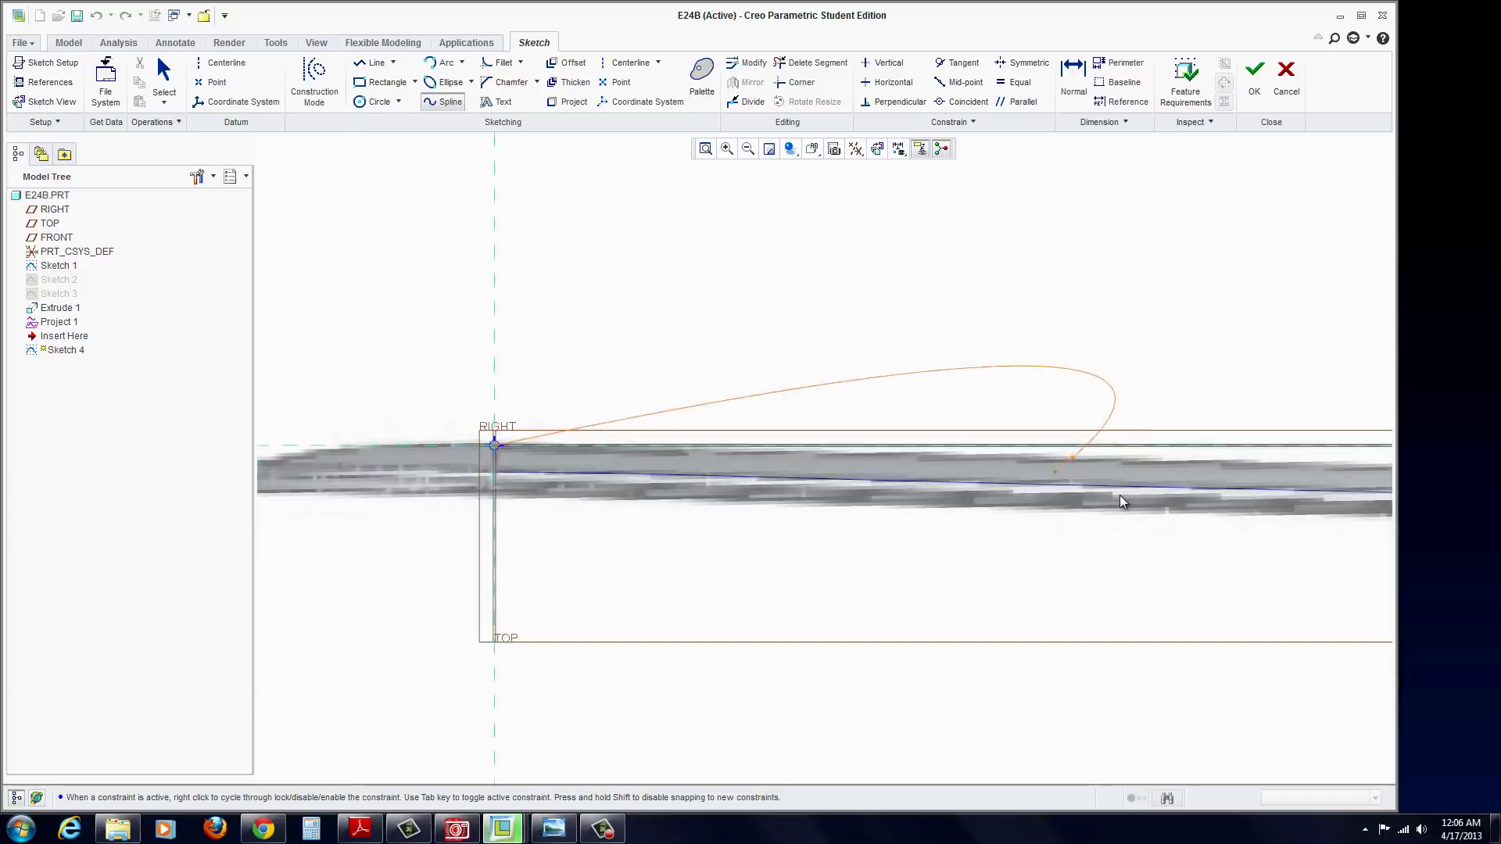
{"action": "scroll", "coordinate": [1114, 505], "scroll_direction": "down", "scroll_amount": 2}
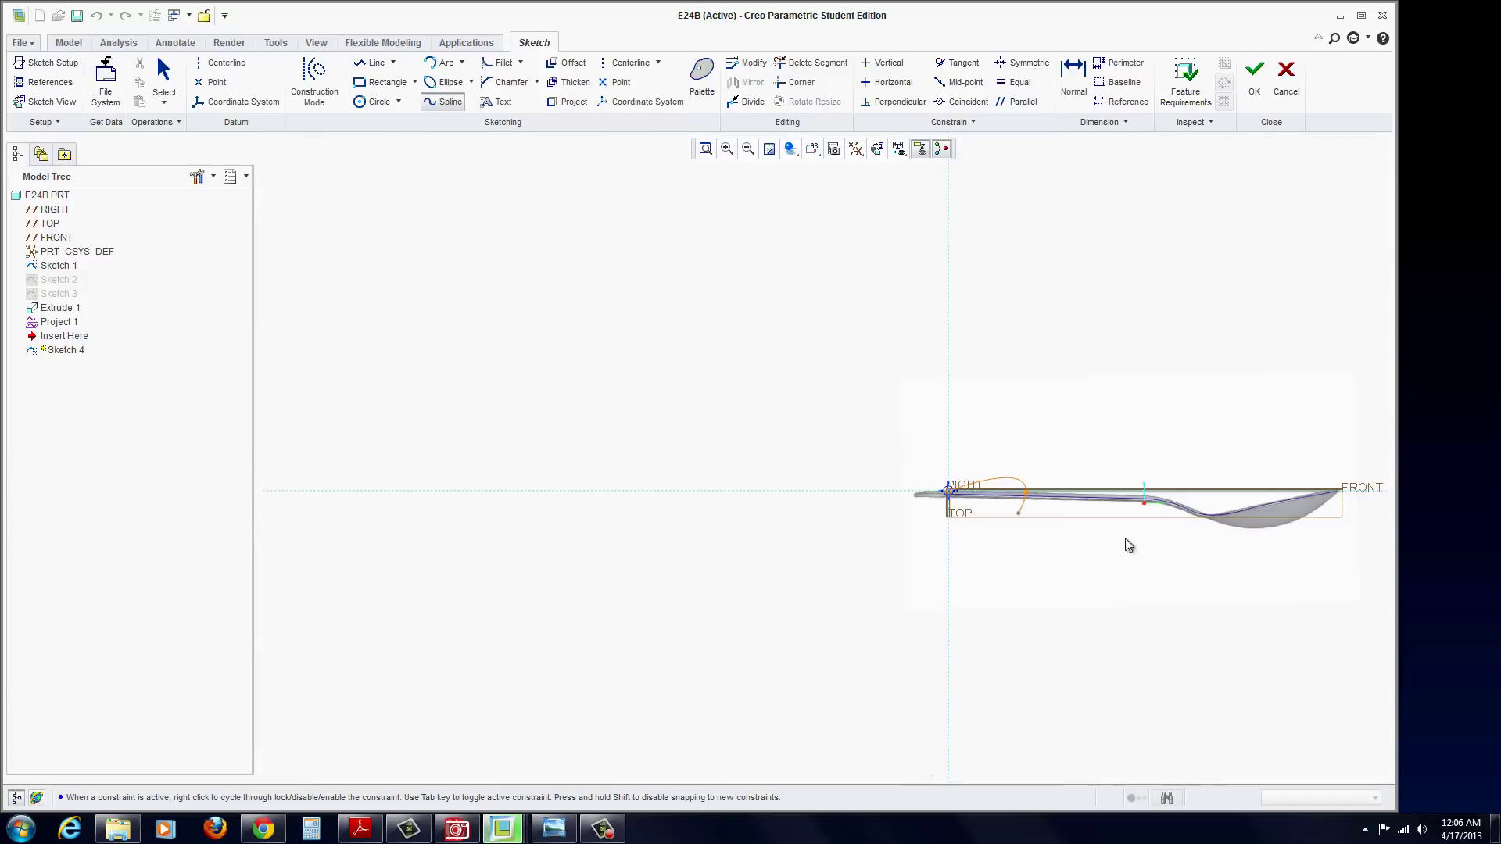
{"action": "scroll", "coordinate": [907, 488], "scroll_direction": "up", "scroll_amount": 6}
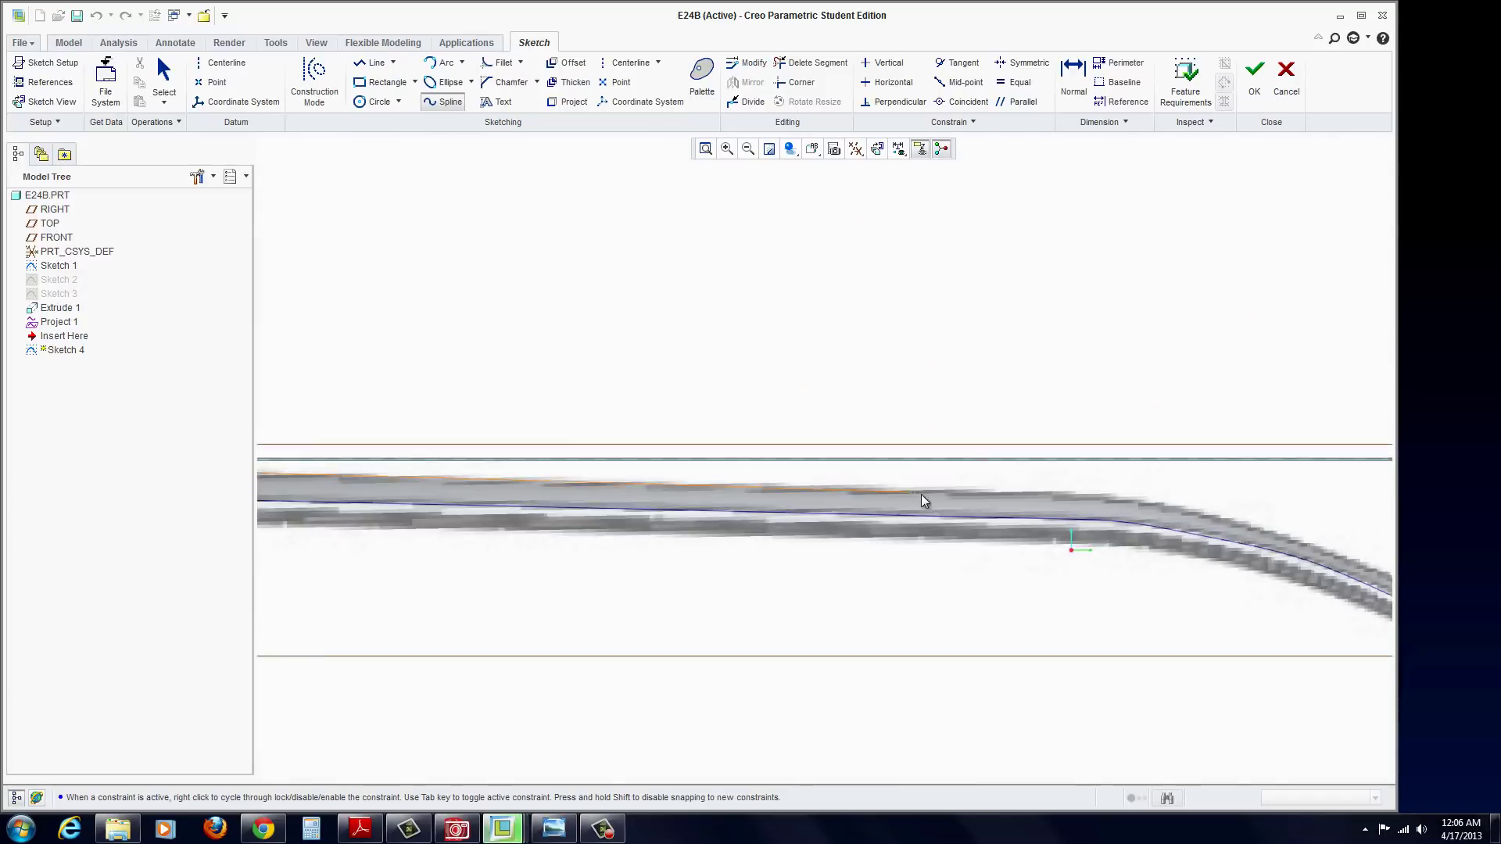
Add spline points along the handle profile down to the bend toward the bowl.
{"action": "left_click", "coordinate": [923, 490]}
{"action": "left_click", "coordinate": [1076, 497]}
{"action": "left_click", "coordinate": [1140, 505]}
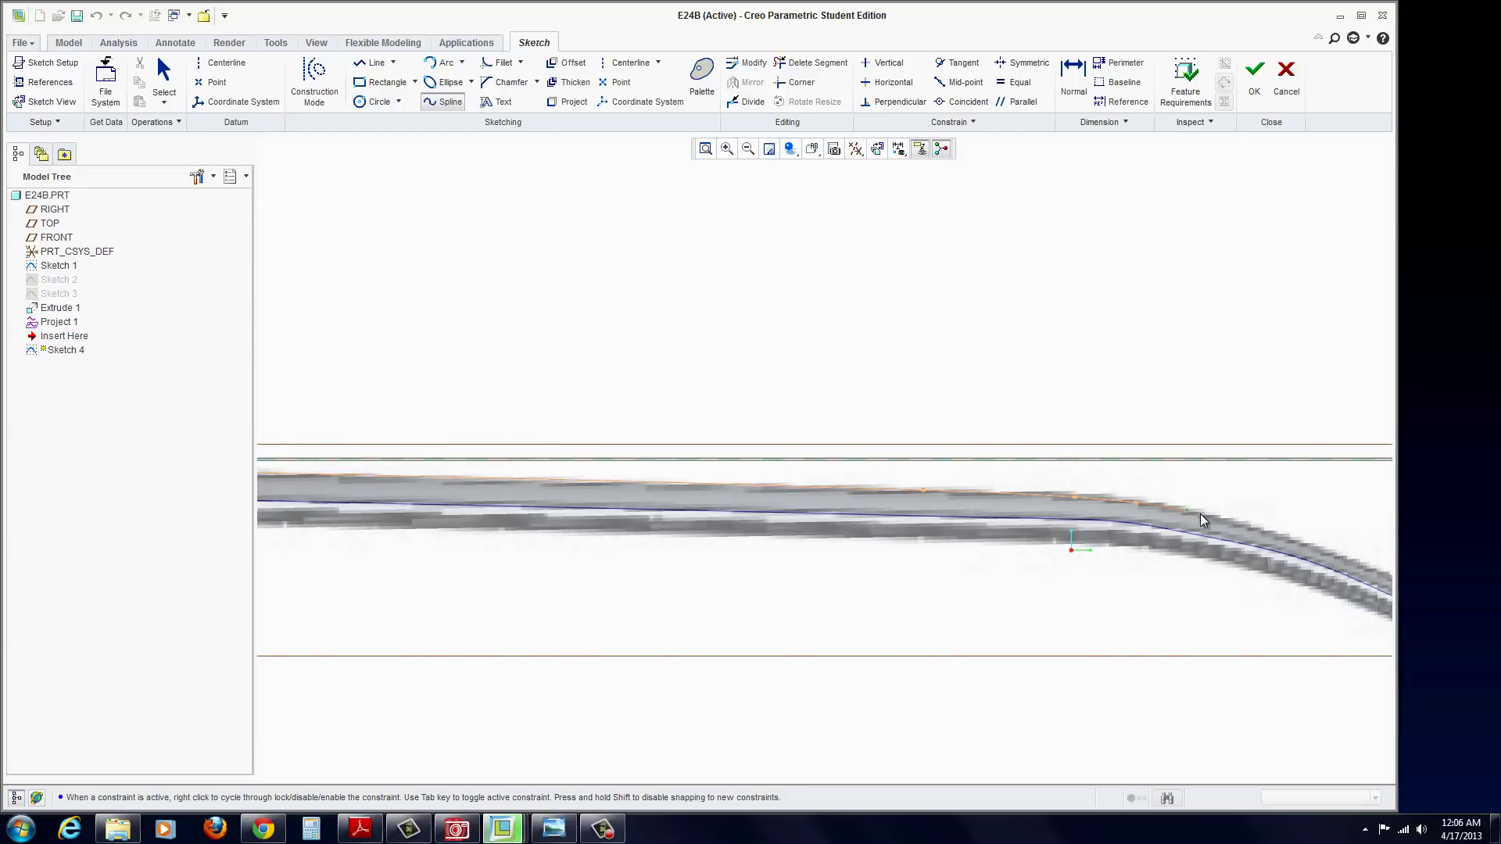
{"action": "scroll", "coordinate": [1282, 547], "scroll_direction": "down", "scroll_amount": 5}
{"action": "scroll", "coordinate": [1028, 608], "scroll_direction": "down", "scroll_amount": 2}
{"action": "scroll", "coordinate": [989, 609], "scroll_direction": "up", "scroll_amount": 6}
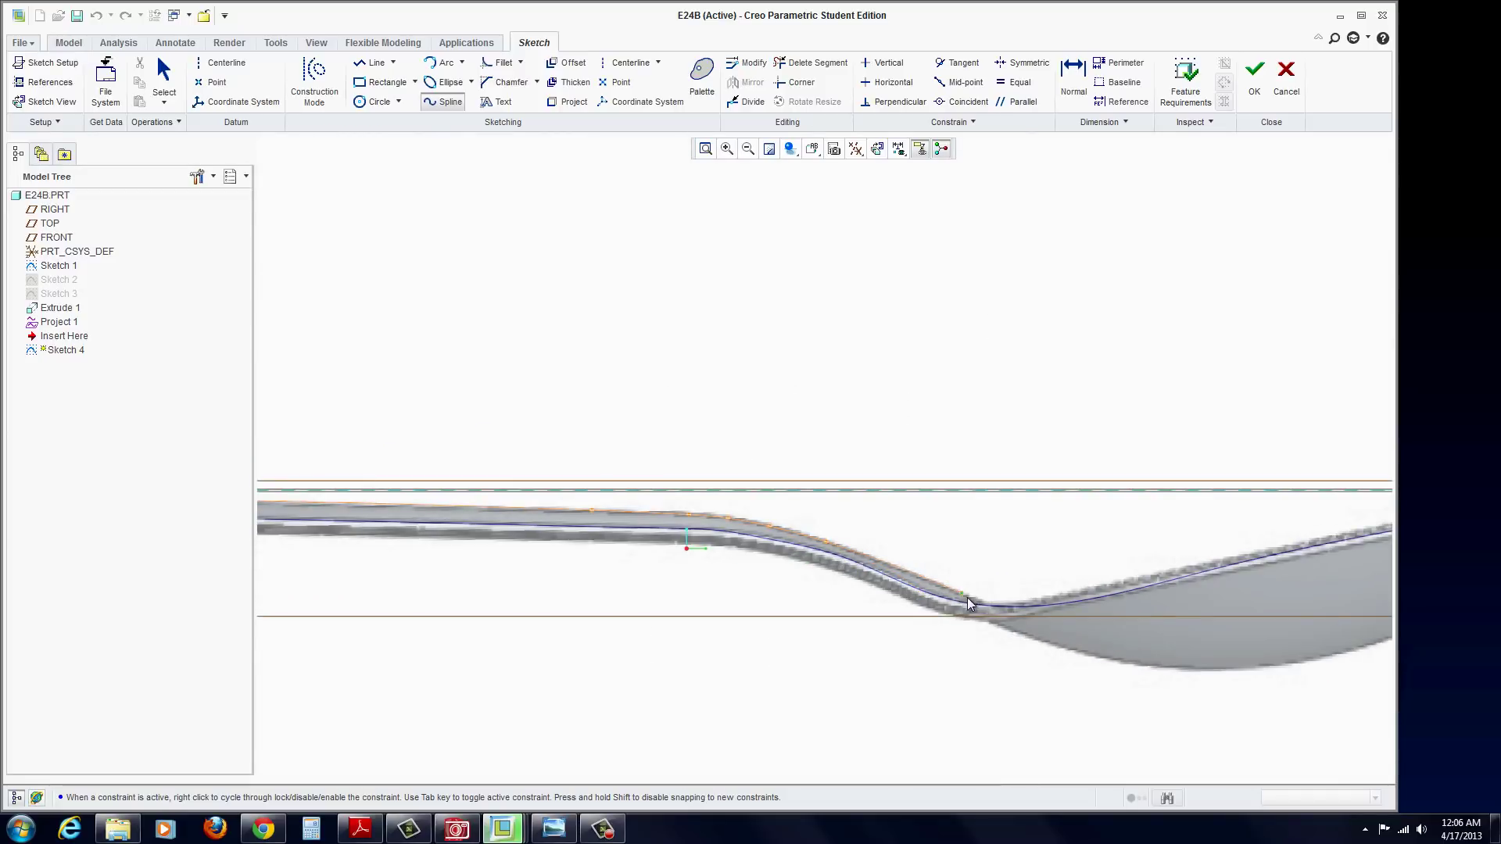
{"action": "left_click", "coordinate": [1062, 638]}
Finish the side spline beneath the bowl and view Sketch 4 in 3-D.
{"action": "scroll", "coordinate": [1183, 671], "scroll_direction": "up", "scroll_amount": 5}
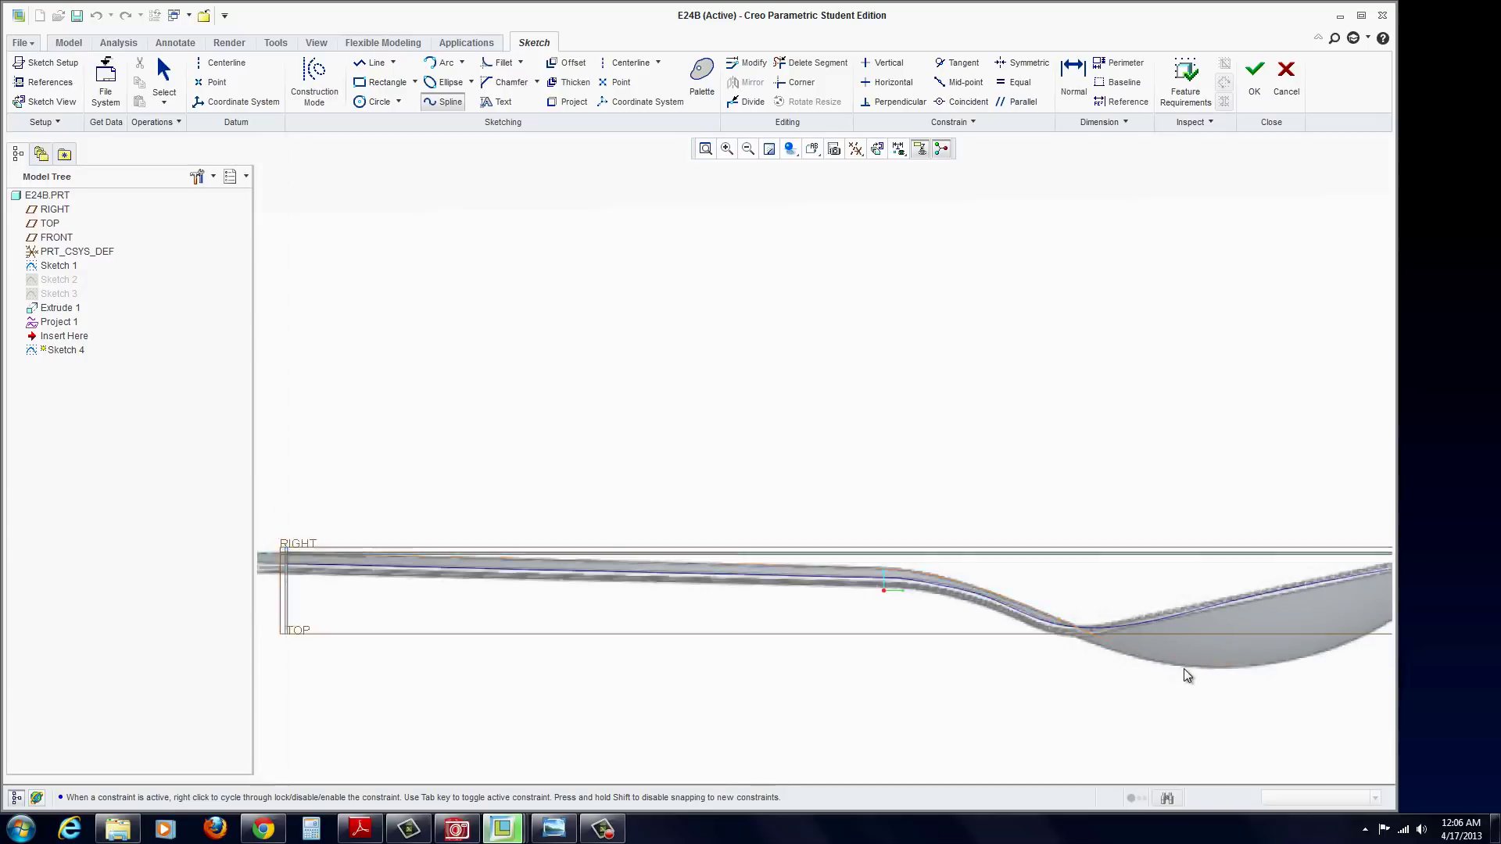
{"action": "scroll", "coordinate": [1289, 657], "scroll_direction": "down", "scroll_amount": 2}
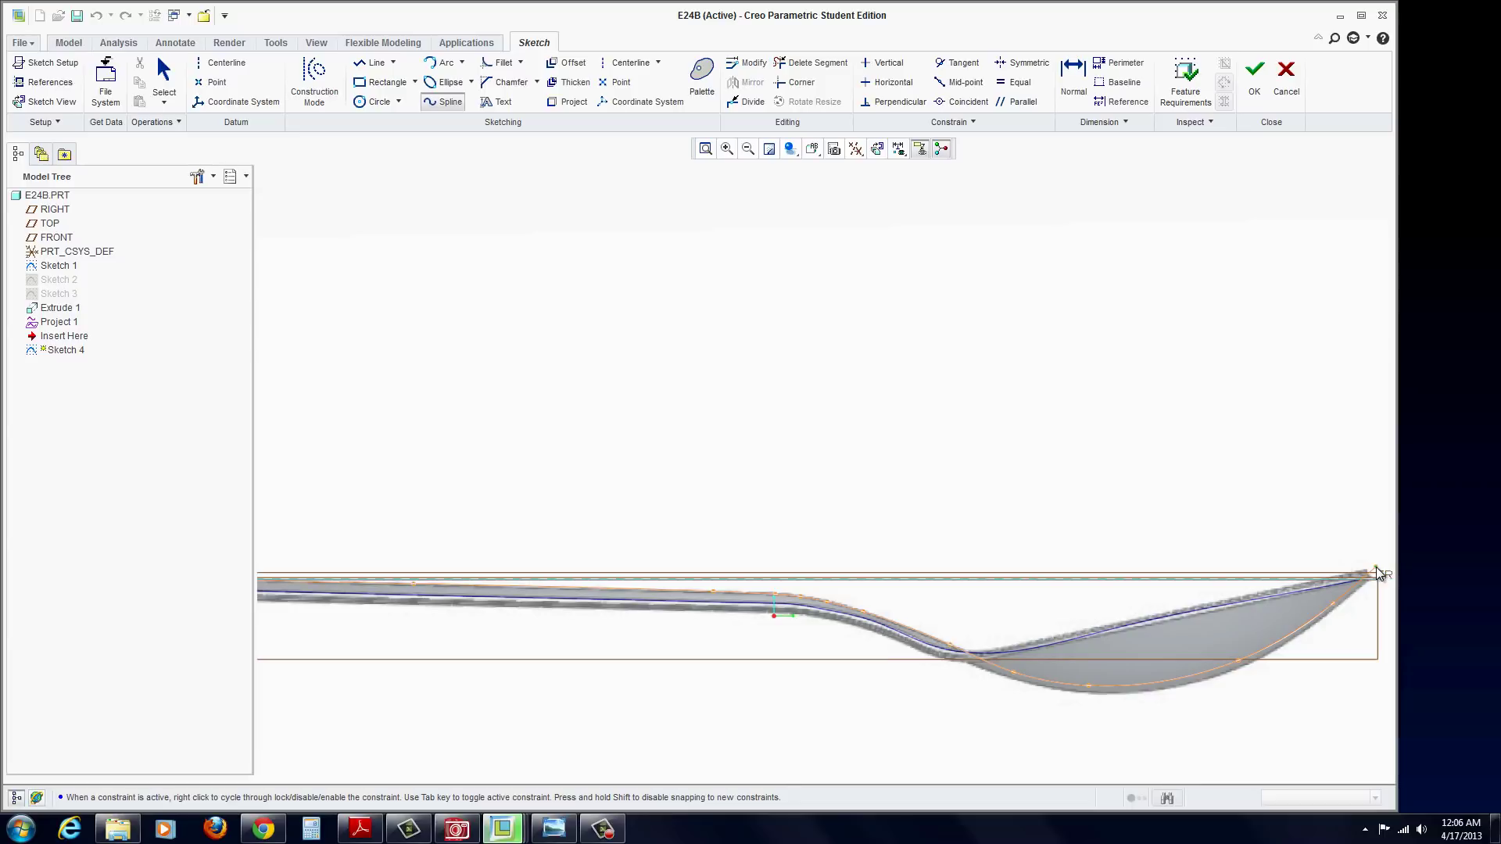
{"action": "scroll", "coordinate": [1379, 577], "scroll_direction": "up", "scroll_amount": 3}
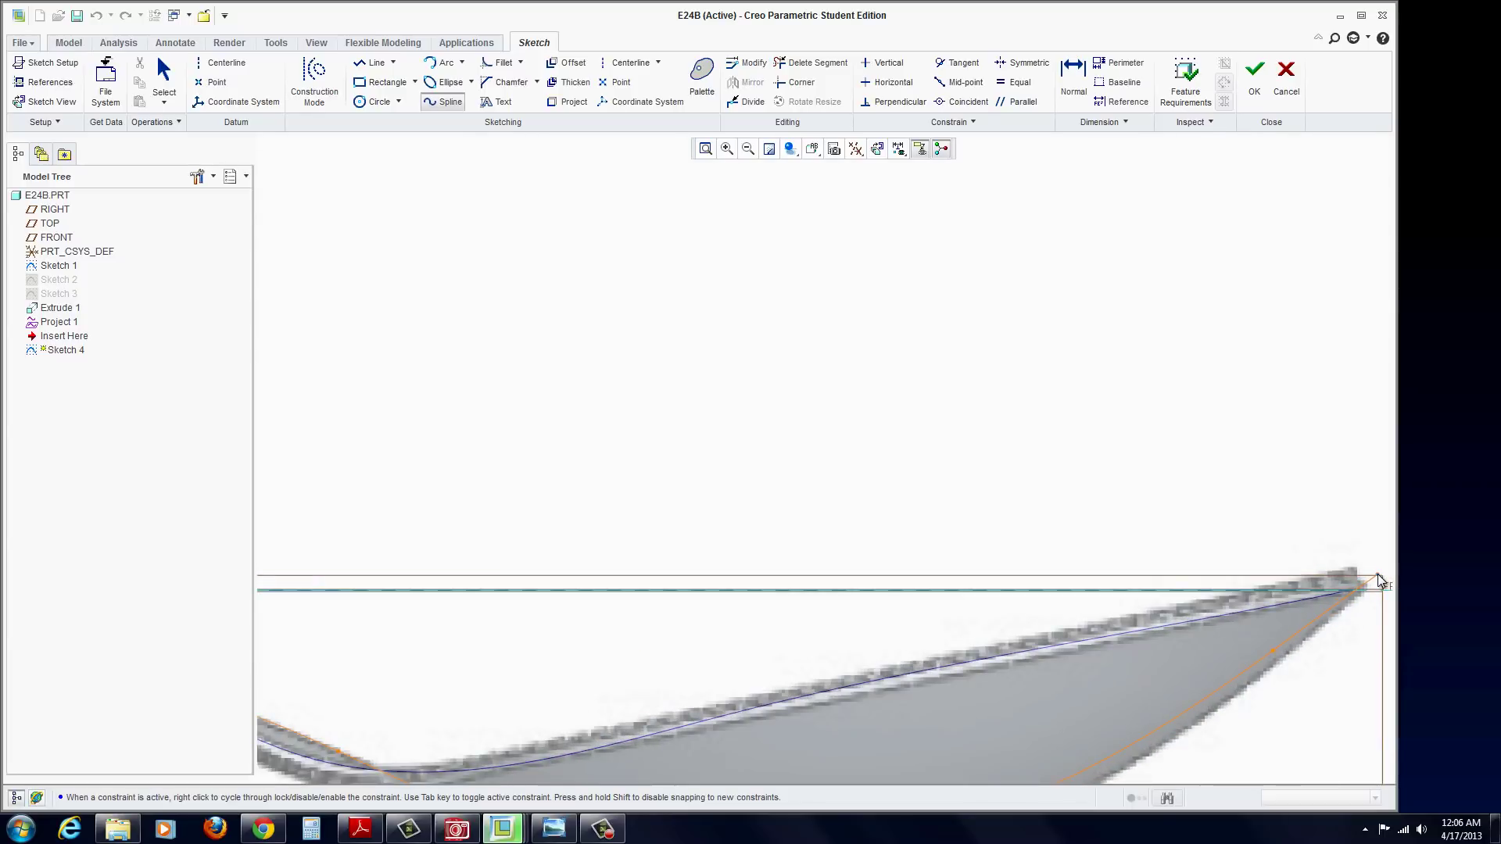
{"action": "middle_click", "coordinate": [1379, 578]}
{"action": "scroll", "coordinate": [1374, 576], "scroll_direction": "down", "scroll_amount": 2}
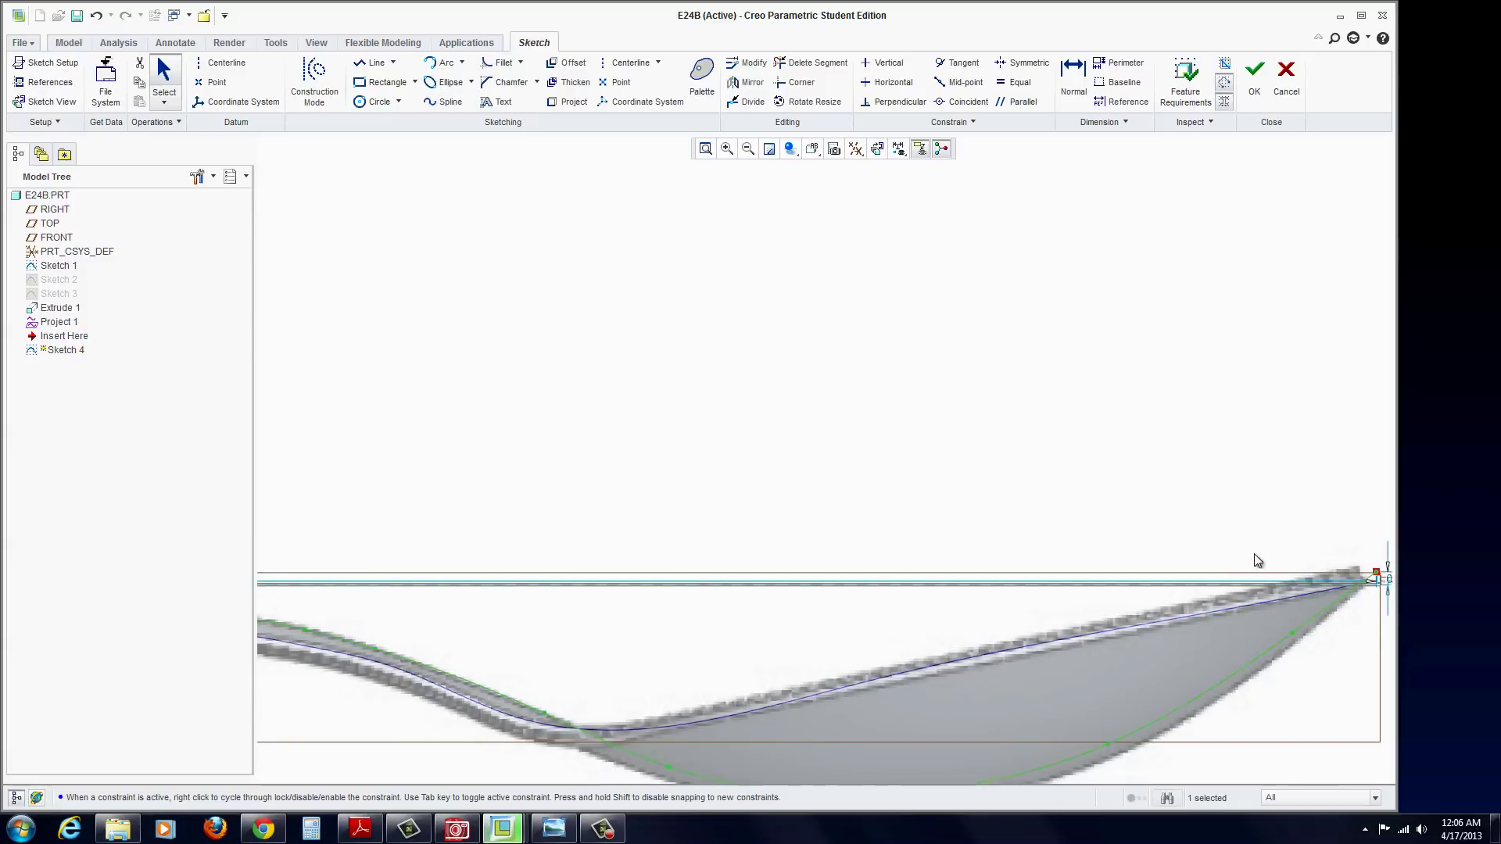
{"action": "middle_click", "coordinate": [1373, 577]}
{"action": "scroll", "coordinate": [1256, 555], "scroll_direction": "down", "scroll_amount": 3}
{"action": "mouse_move", "coordinate": [1038, 547]}
{"action": "middle_mouse_down"}
{"action": "mouse_move", "coordinate": [1033, 571]}
{"action": "mouse_move", "coordinate": [1087, 588]}
{"action": "middle_mouse_up"}
{"action": "scroll", "coordinate": [1082, 587], "scroll_direction": "up", "scroll_amount": 5}
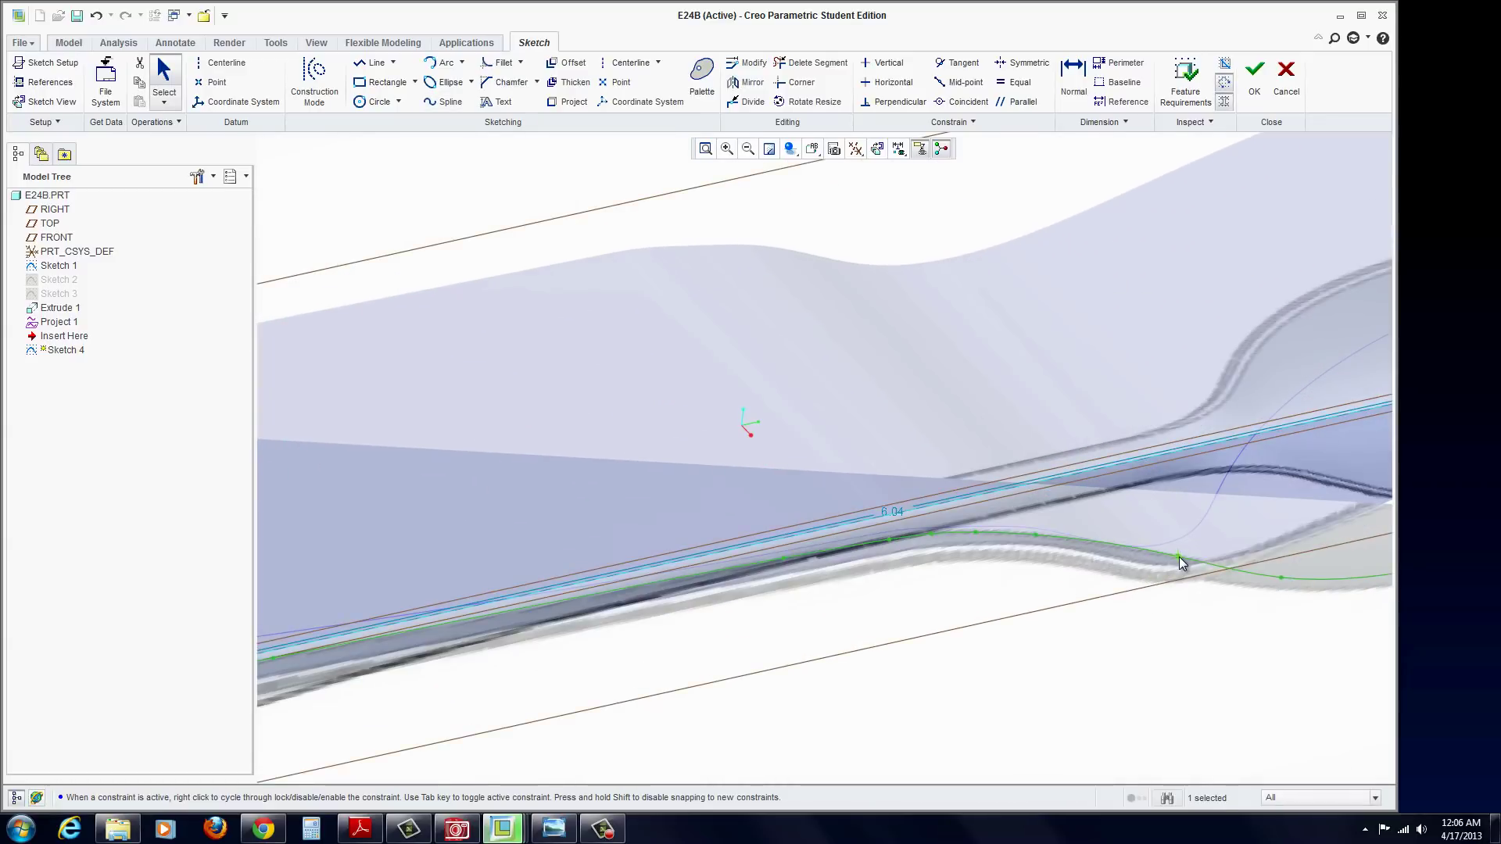
{"action": "scroll", "coordinate": [1179, 558], "scroll_direction": "down", "scroll_amount": 5}
{"action": "scroll", "coordinate": [579, 719], "scroll_direction": "up", "scroll_amount": 4}
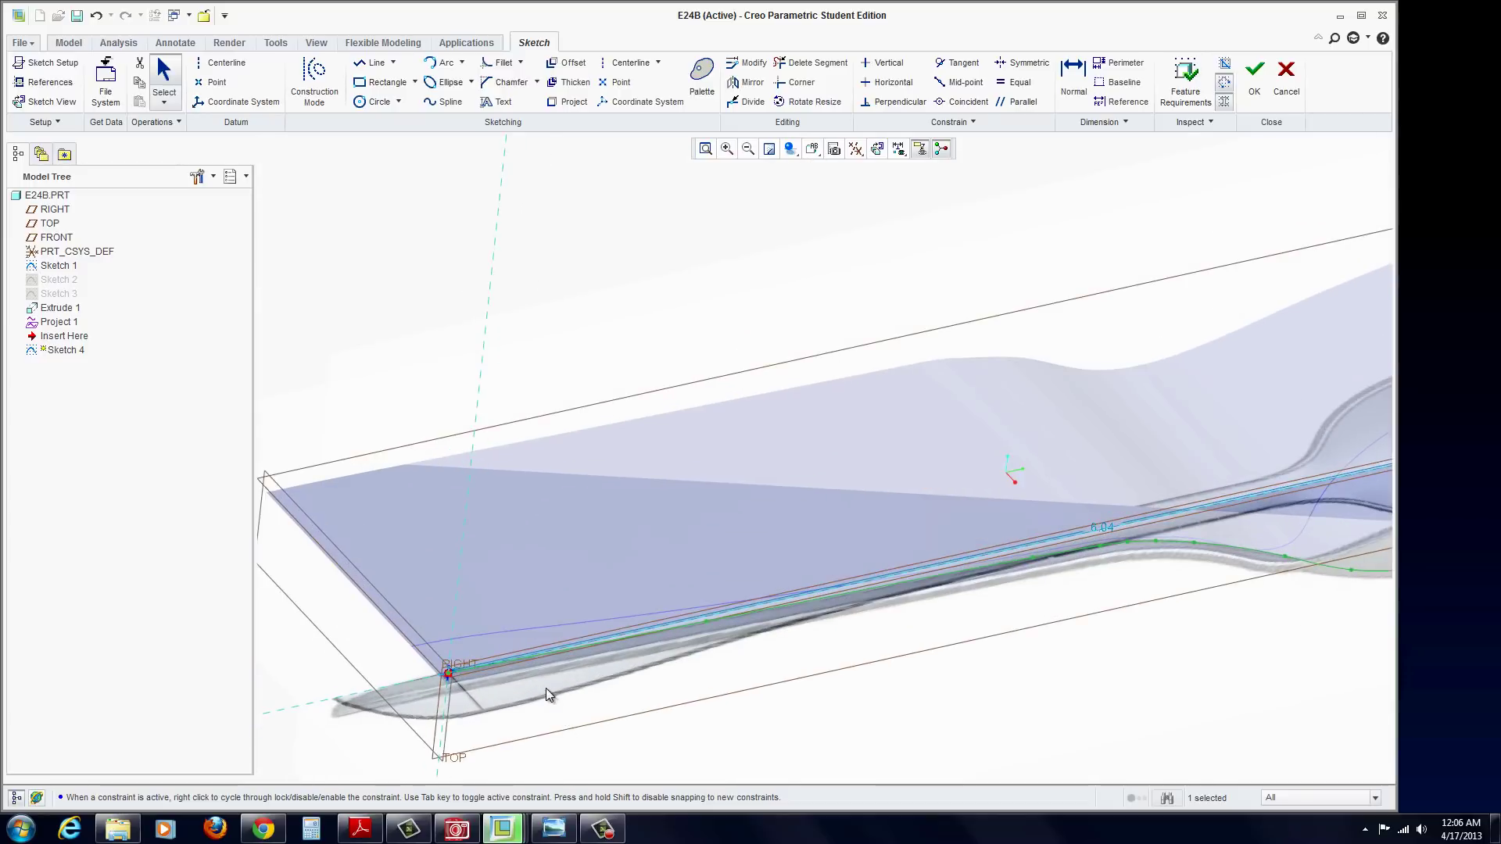
{"action": "scroll", "coordinate": [547, 664], "scroll_direction": "down", "scroll_amount": 4}
{"action": "scroll", "coordinate": [563, 677], "scroll_direction": "up", "scroll_amount": 4}
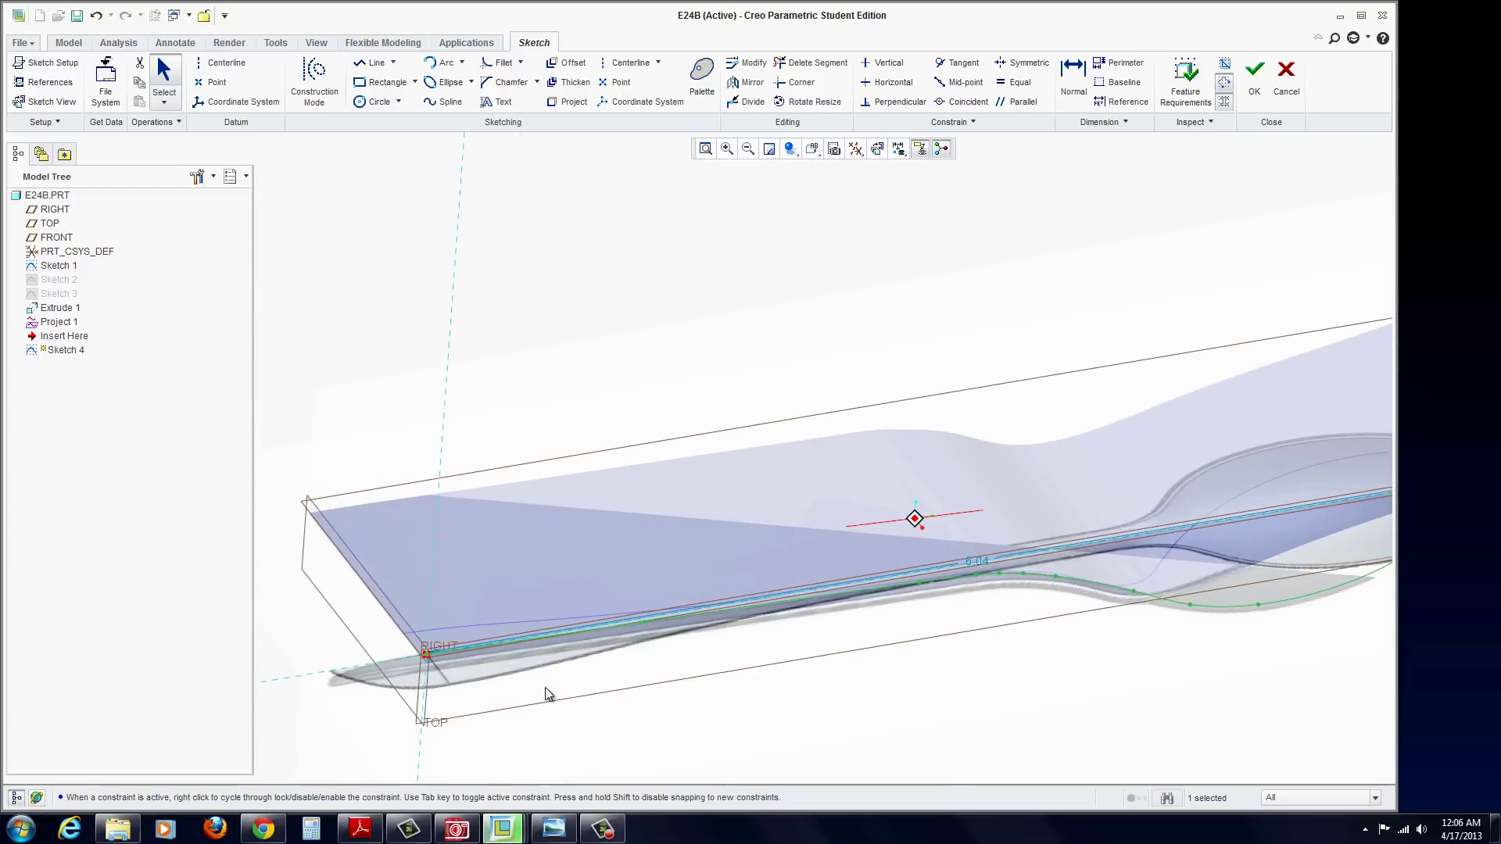
Close Sketch 4 and hide the Extrude 1 surface, leaving the outline curves visible.
{"action": "left_click", "coordinate": [1254, 90]}
{"action": "mouse_move", "coordinate": [865, 351]}
{"action": "middle_mouse_down"}
{"action": "mouse_move", "coordinate": [881, 359]}
{"action": "mouse_move", "coordinate": [866, 359]}
{"action": "middle_mouse_up"}
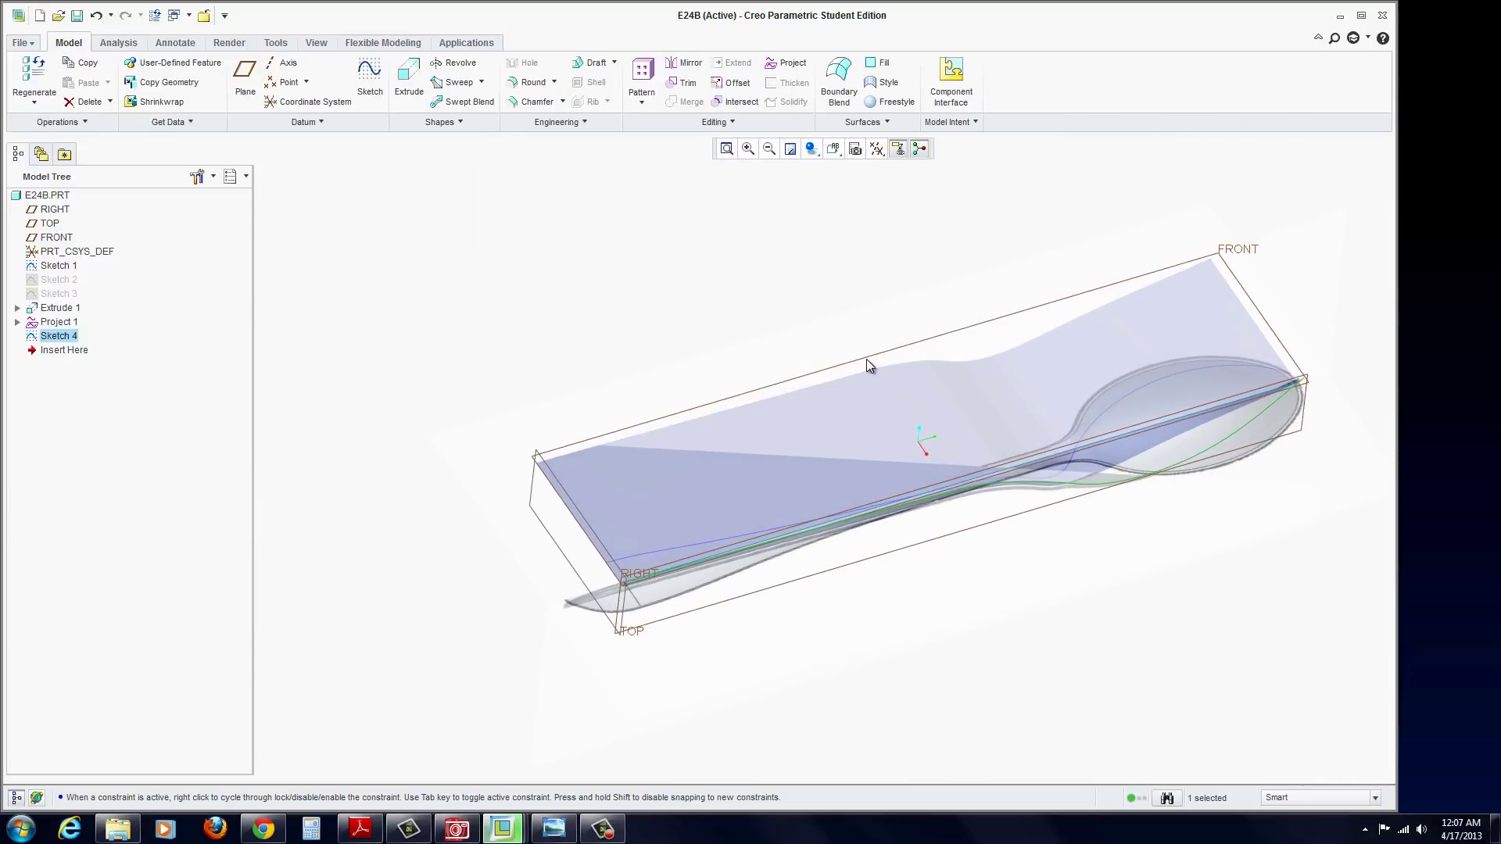
{"action": "left_click", "coordinate": [836, 412]}
{"action": "right_click", "coordinate": [841, 414]}
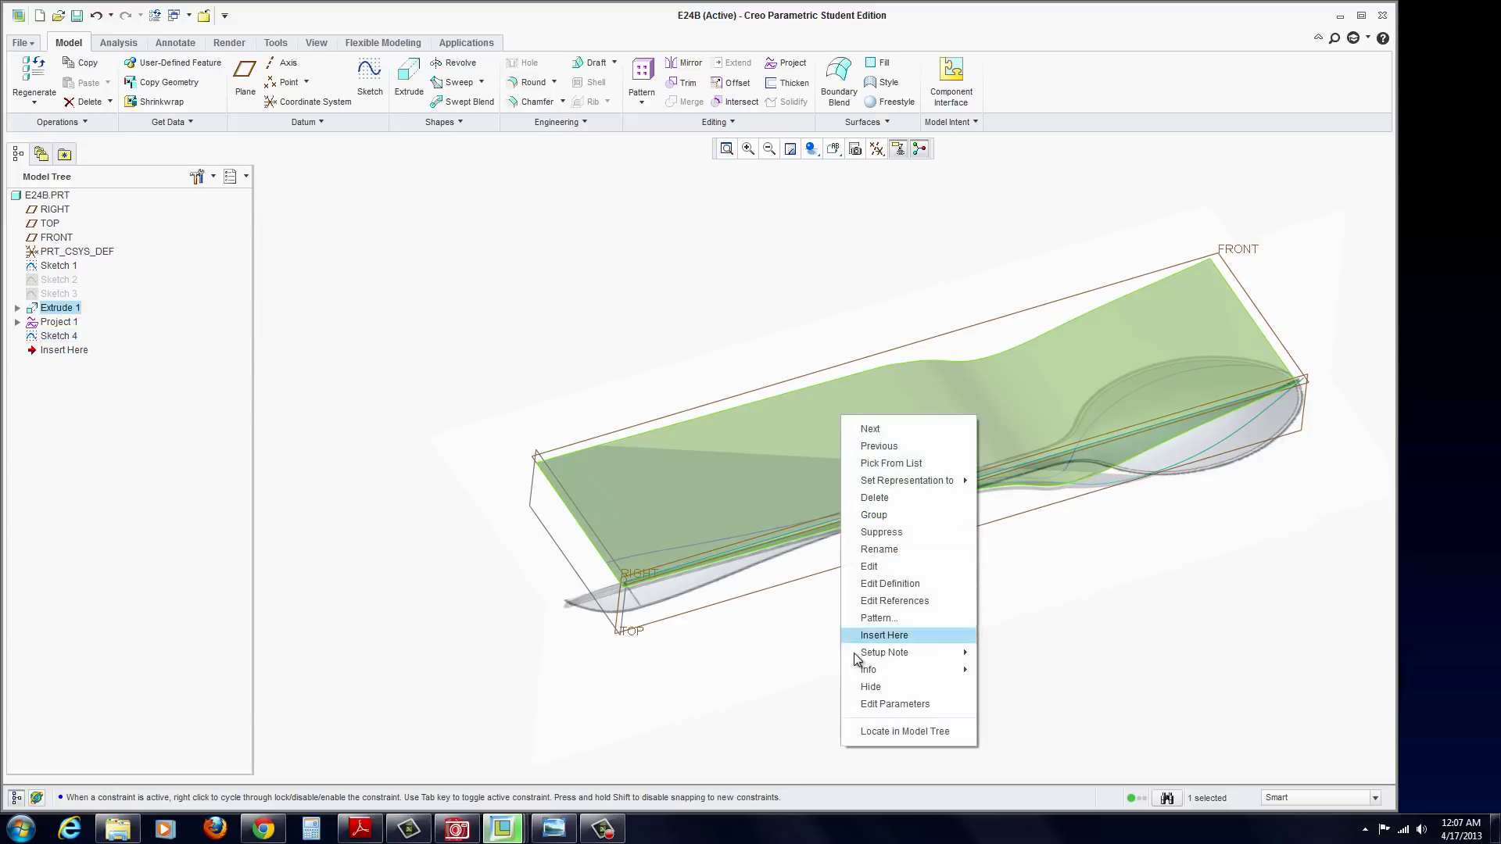
{"action": "left_click", "coordinate": [870, 686]}
{"action": "mouse_move", "coordinate": [746, 394]}
{"action": "middle_mouse_down"}
{"action": "mouse_move", "coordinate": [848, 469]}
{"action": "mouse_move", "coordinate": [767, 509]}
{"action": "mouse_move", "coordinate": [730, 447]}
{"action": "middle_mouse_up"}
{"action": "scroll", "coordinate": [1013, 585], "scroll_direction": "down", "scroll_amount": 3}
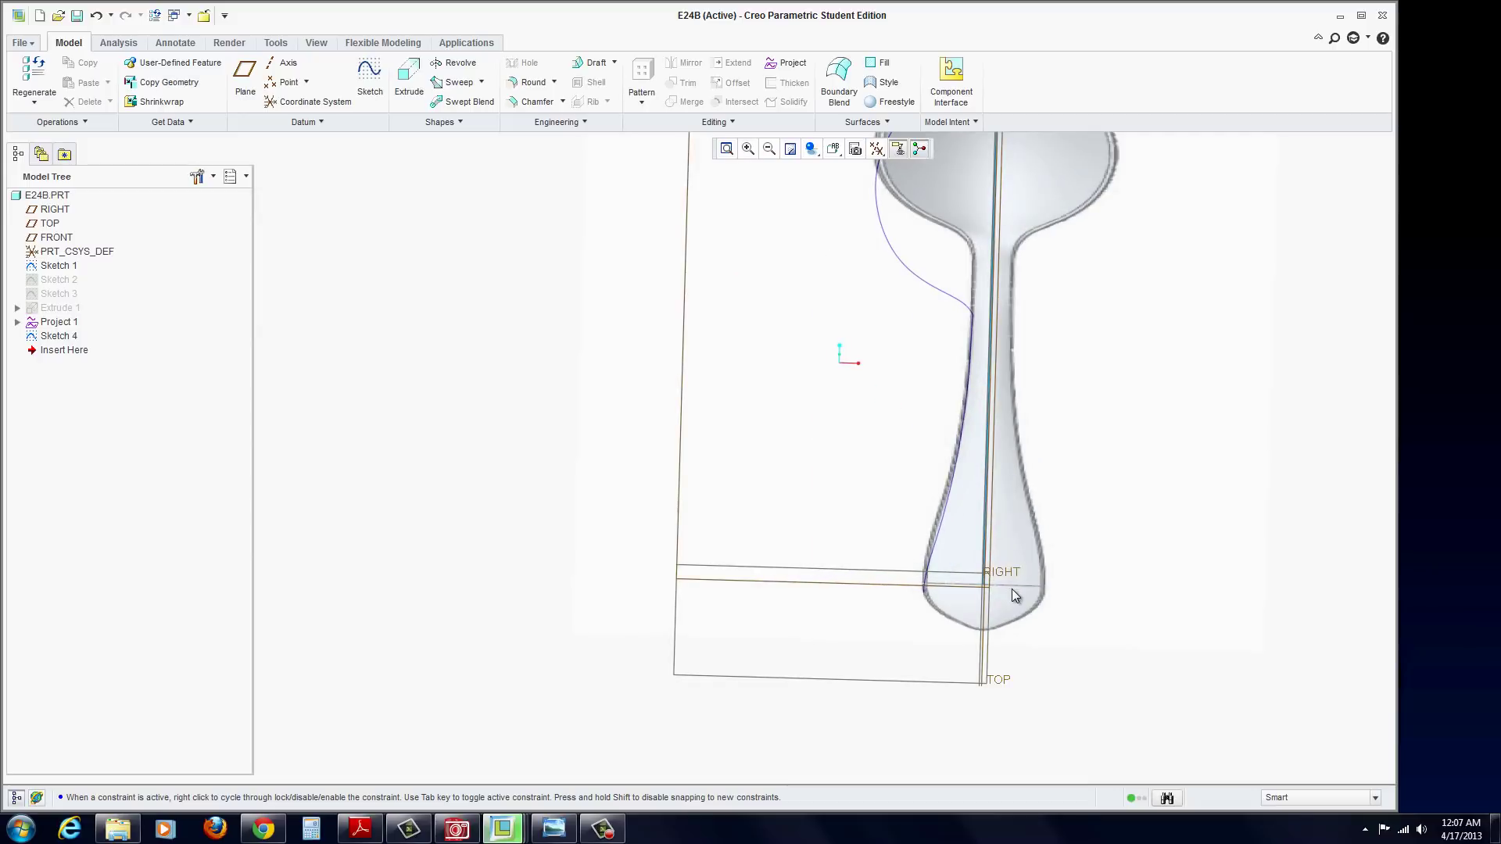
{"action": "middle_click_drag", "start_coordinate": [1013, 585], "coordinate": [857, 685]}
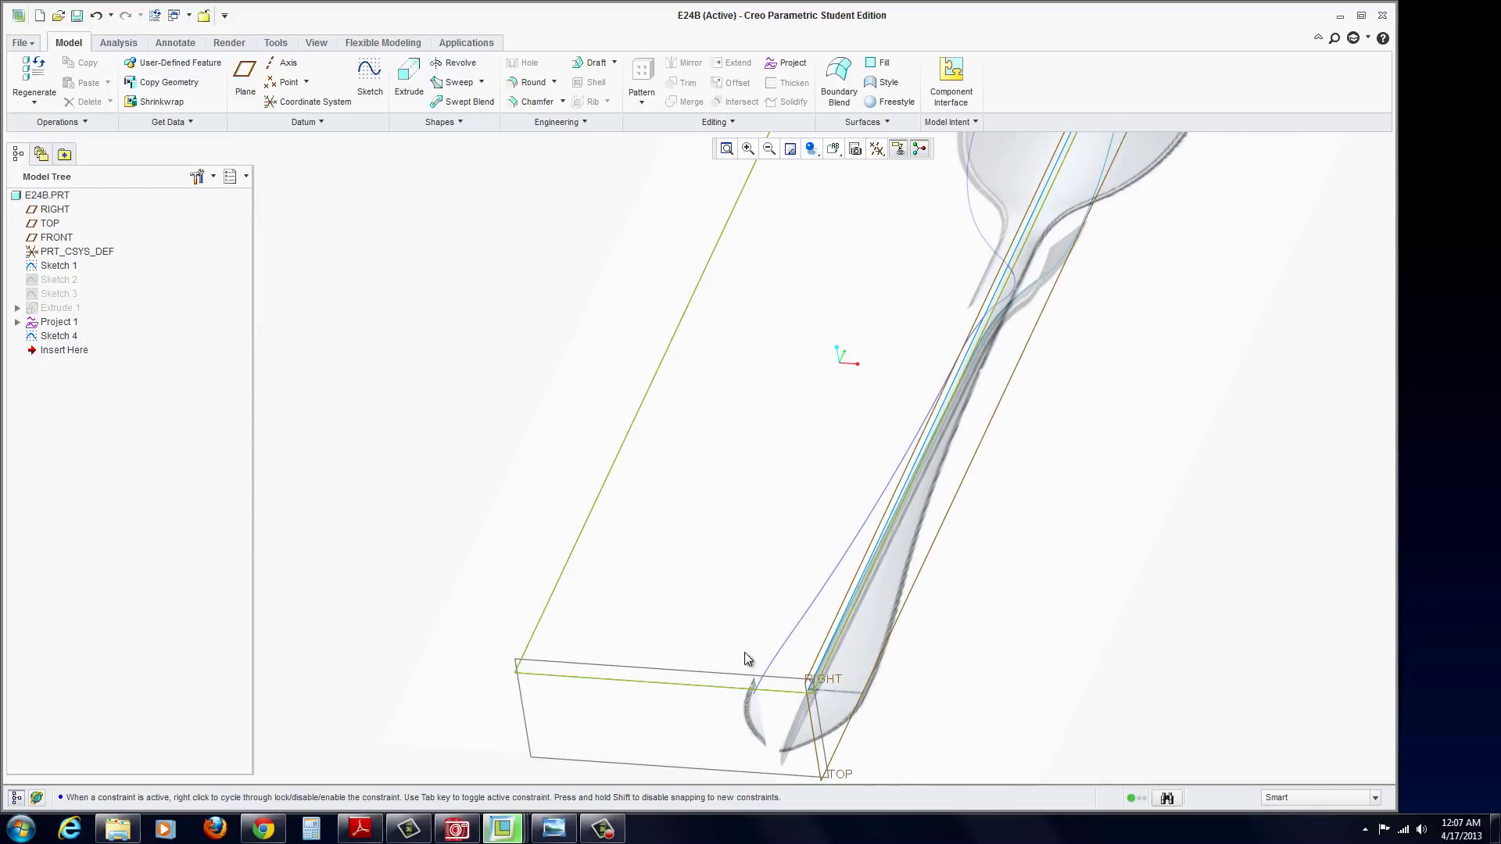
Start a surface Sweep and begin selecting its trajectories in References.
{"action": "left_click", "coordinate": [454, 83]}
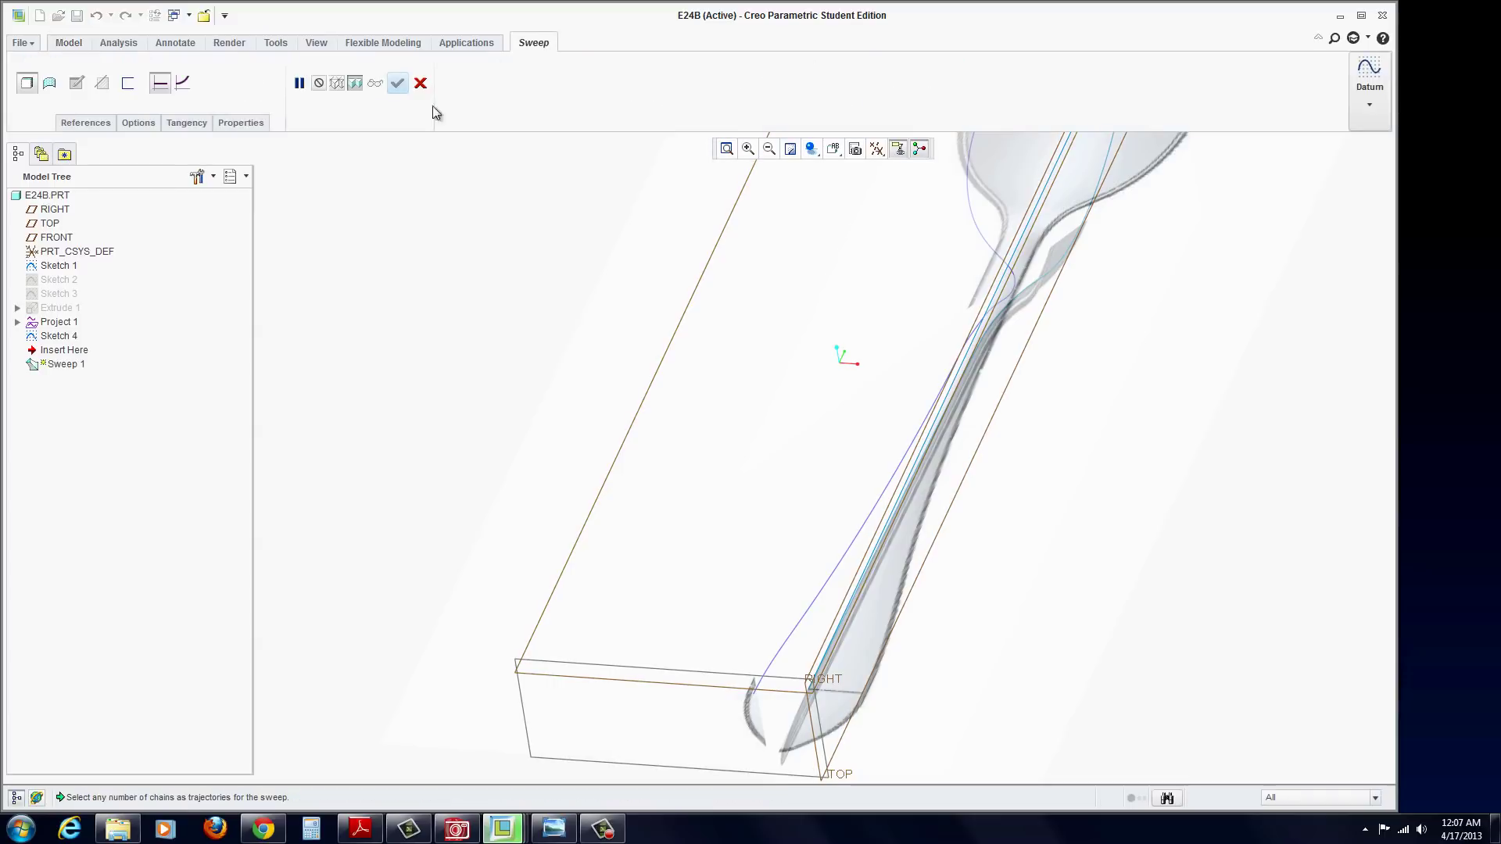
{"action": "left_click", "coordinate": [50, 84]}
{"action": "left_click", "coordinate": [86, 124]}
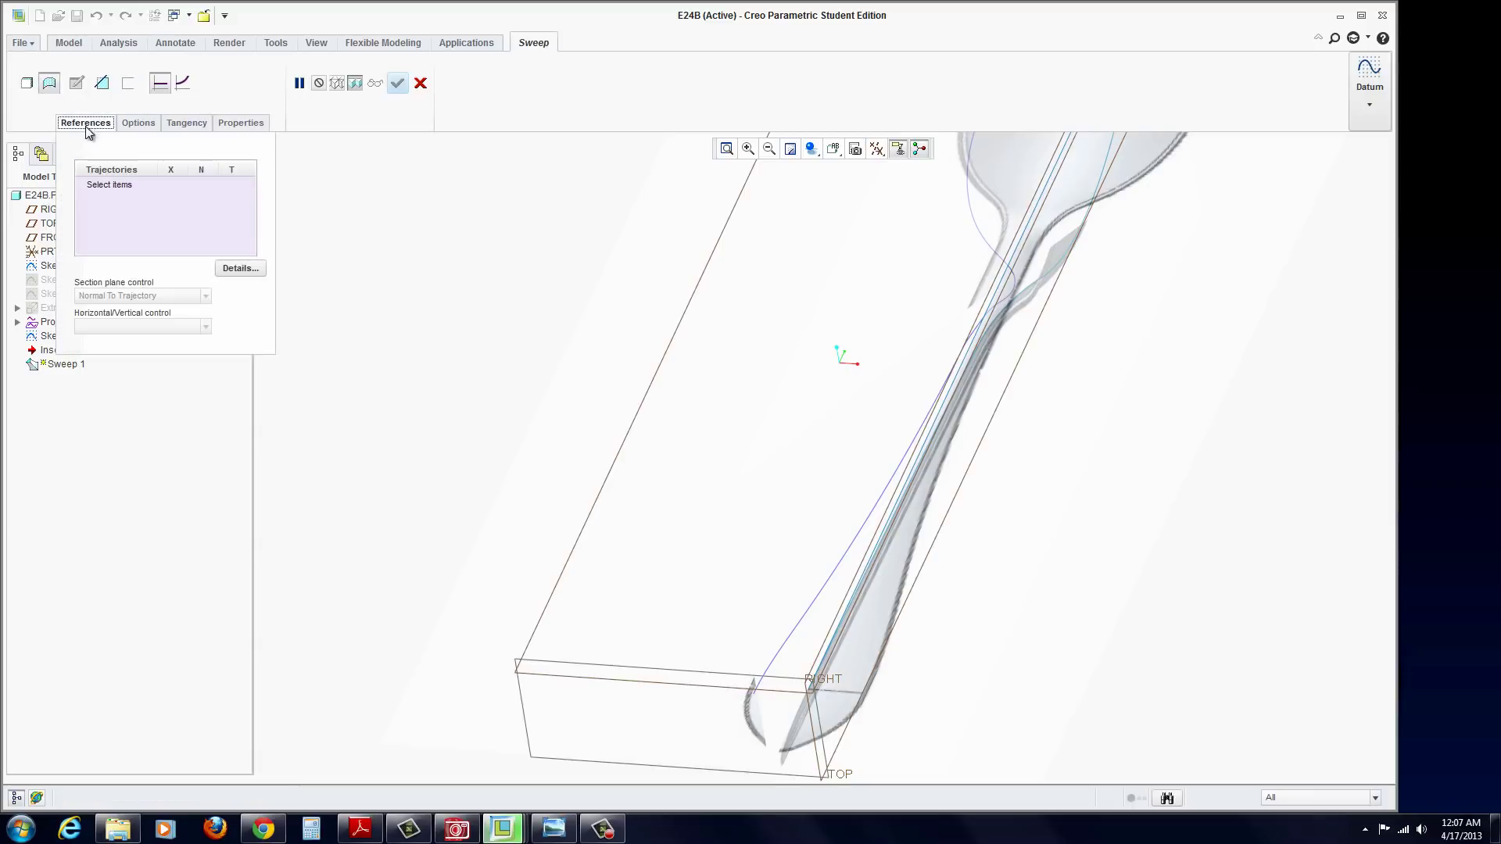
{"action": "left_click", "coordinate": [109, 184]}
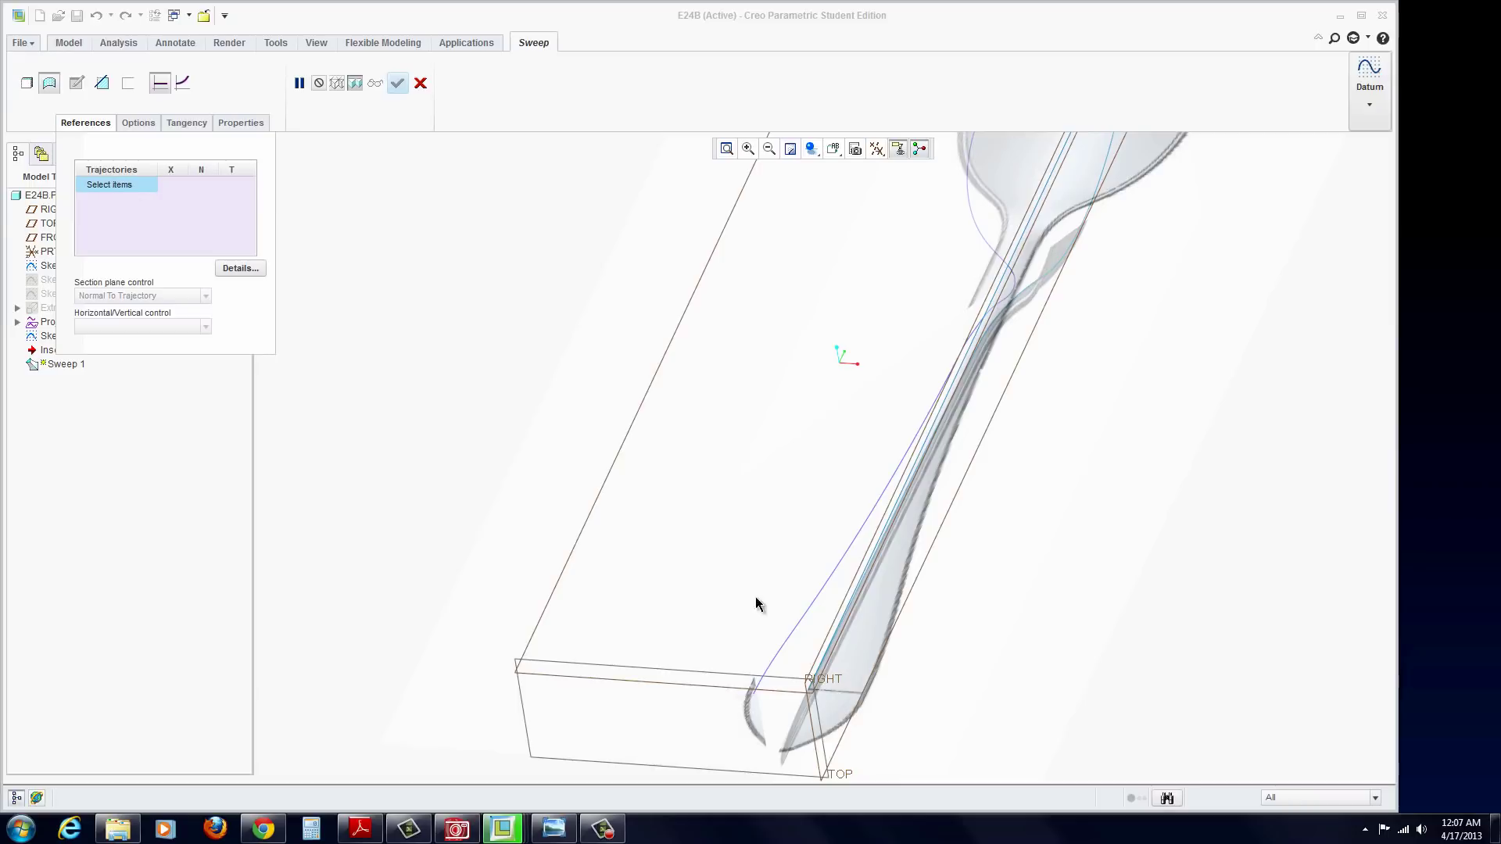
{"action": "mouse_move", "coordinate": [949, 623]}
{"action": "middle_mouse_down"}
{"action": "mouse_move", "coordinate": [928, 603]}
{"action": "mouse_move", "coordinate": [908, 628]}
{"action": "middle_mouse_up"}
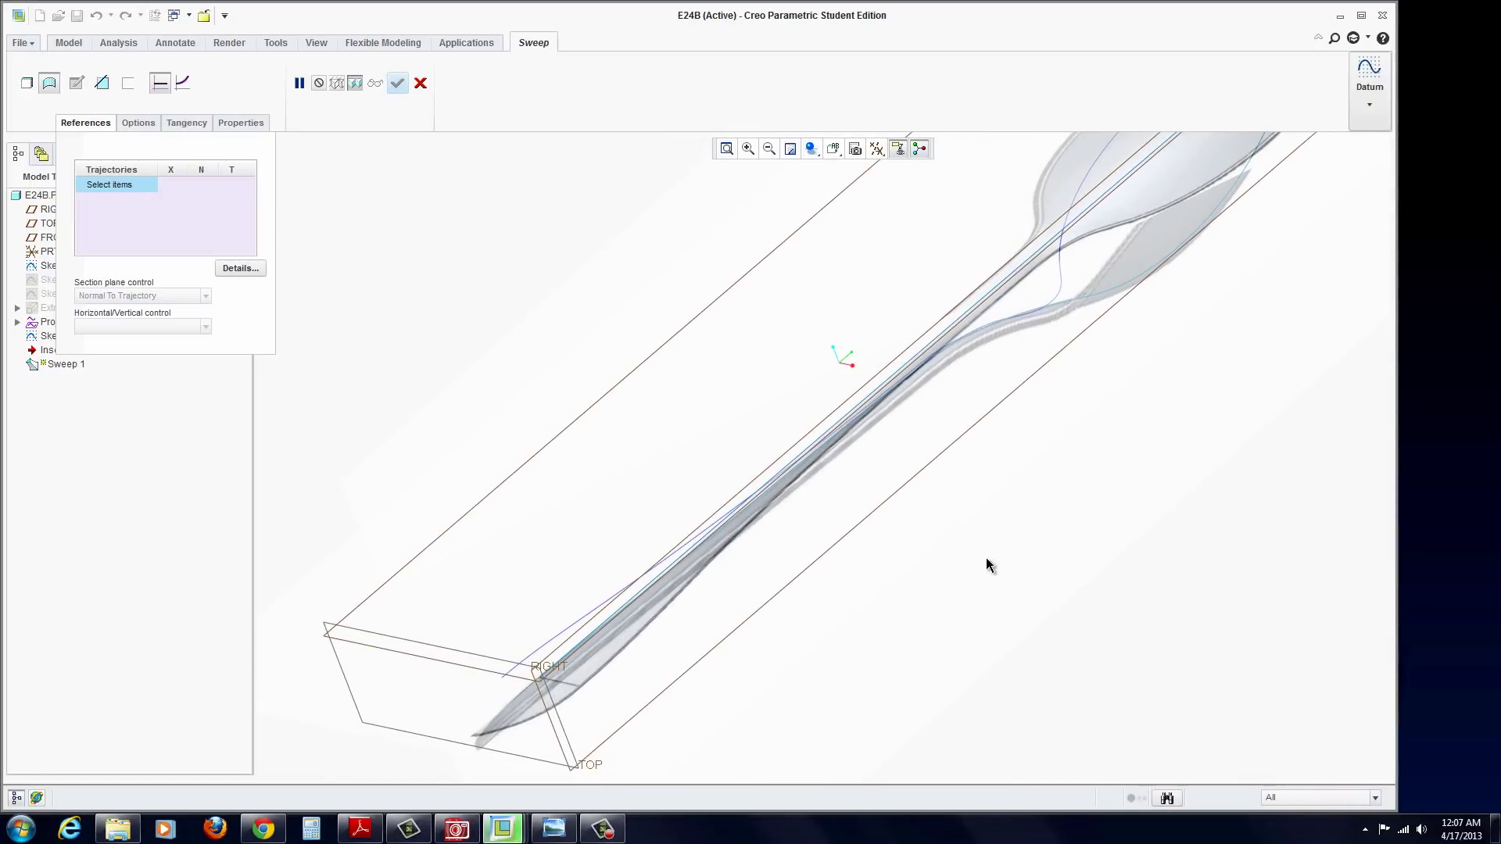
Pick the projected outline and the side spline as the sweep's two trajectories.
{"action": "left_click", "coordinate": [1069, 300]}
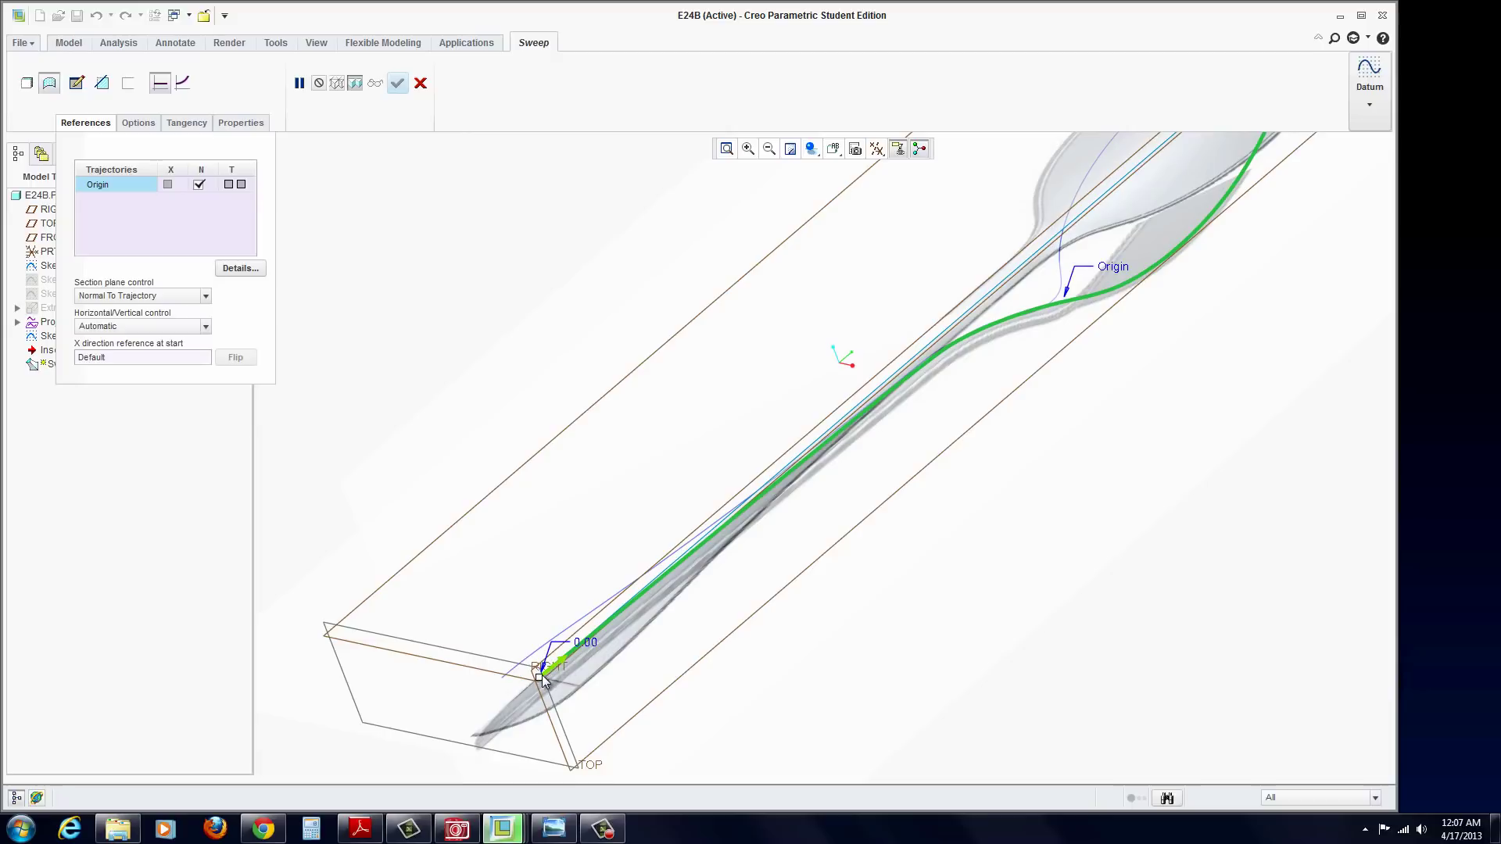
{"action": "scroll", "coordinate": [542, 680], "scroll_direction": "down", "scroll_amount": 5}
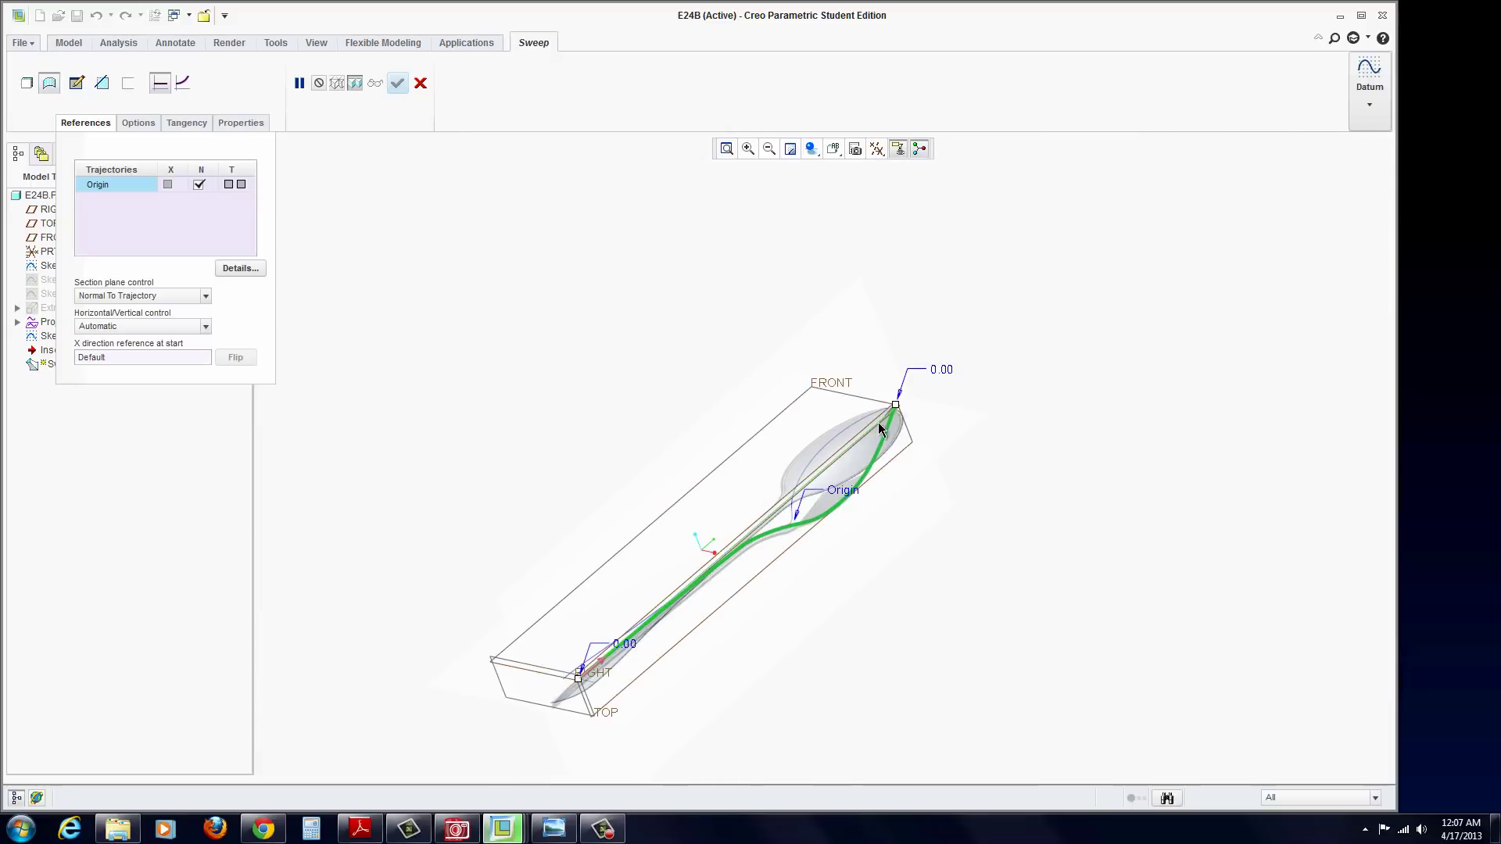
{"action": "scroll", "coordinate": [576, 675], "scroll_direction": "up", "scroll_amount": 4}
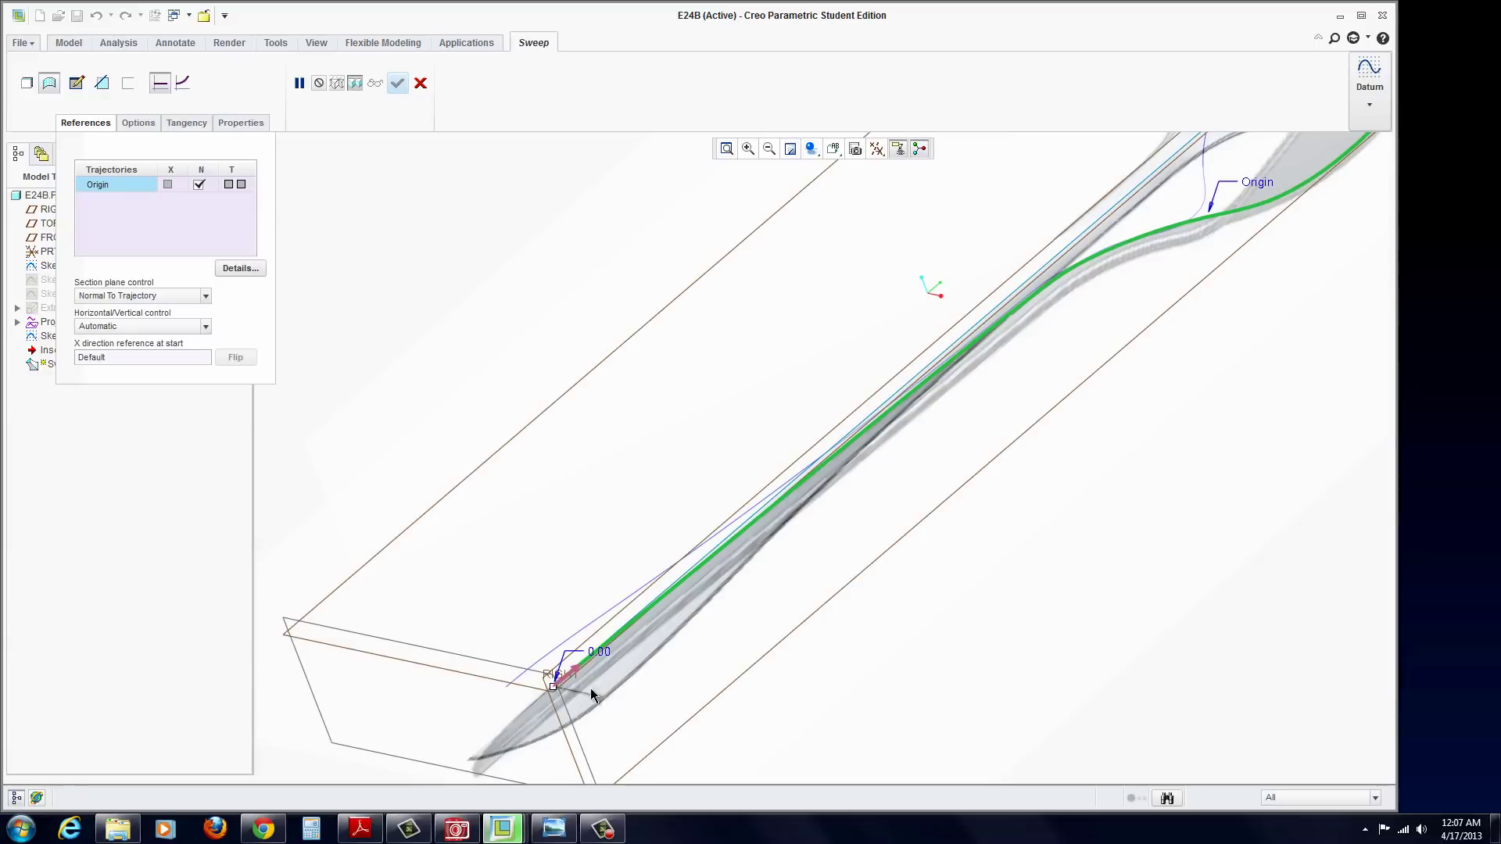
{"action": "left_click", "coordinate": [547, 658], "text": "ctrl"}
{"action": "scroll", "coordinate": [653, 464], "scroll_direction": "down", "scroll_amount": 2}
{"action": "mouse_move", "coordinate": [653, 464]}
{"action": "middle_mouse_down"}
{"action": "mouse_move", "coordinate": [735, 445]}
{"action": "mouse_move", "coordinate": [711, 442]}
{"action": "middle_mouse_up"}
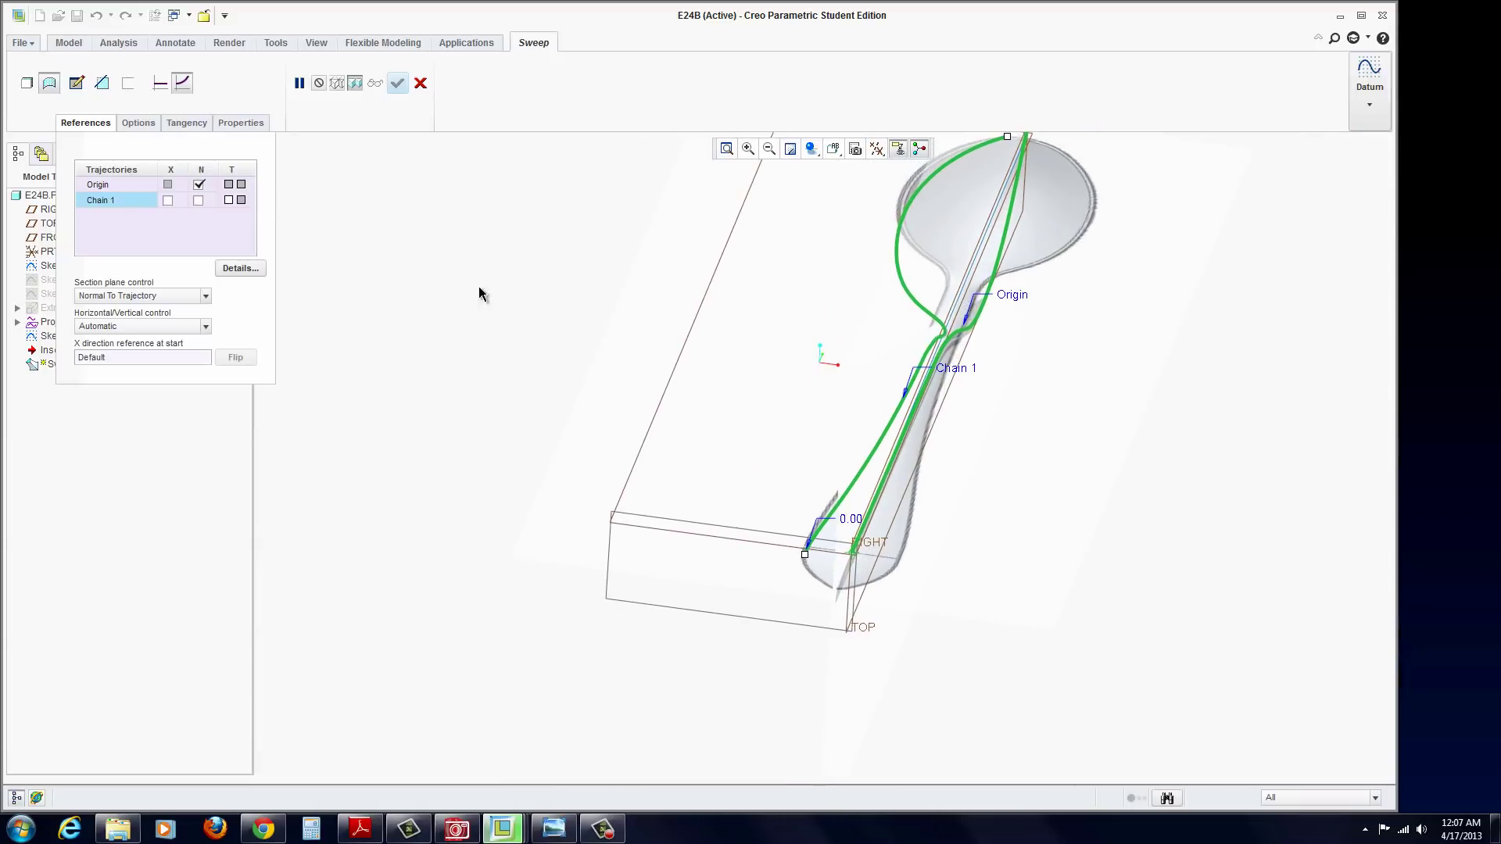
In the sweep section sketch, draw a three-point spline across the trajectory endpoints.
{"action": "left_click", "coordinate": [79, 88]}
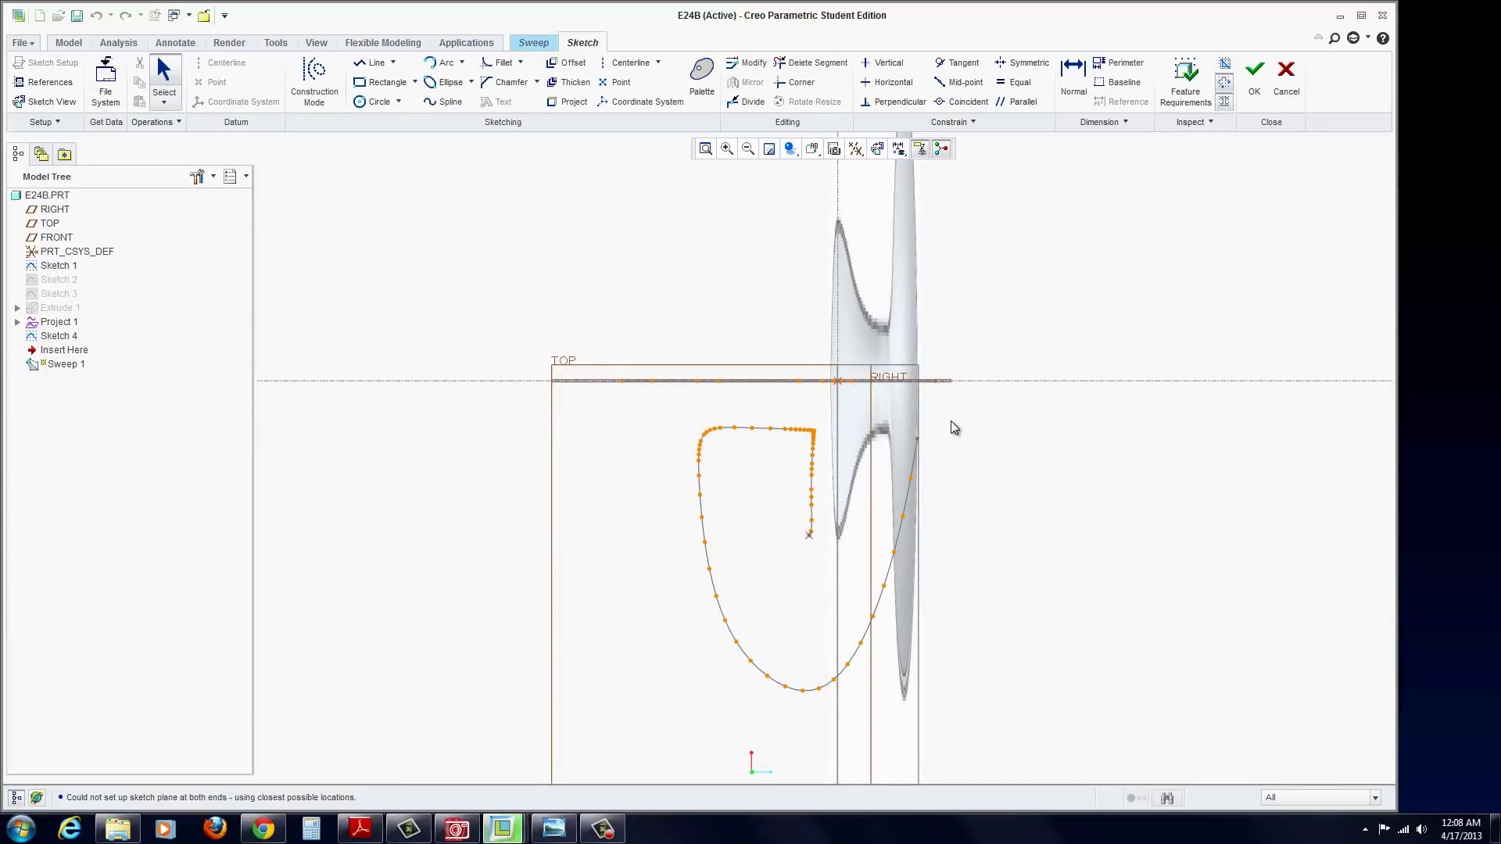
{"action": "mouse_move", "coordinate": [960, 429]}
{"action": "middle_mouse_down"}
{"action": "mouse_move", "coordinate": [907, 435]}
{"action": "mouse_move", "coordinate": [817, 394]}
{"action": "mouse_move", "coordinate": [723, 435]}
{"action": "mouse_move", "coordinate": [911, 438]}
{"action": "mouse_move", "coordinate": [962, 504]}
{"action": "middle_mouse_up"}
{"action": "scroll", "coordinate": [968, 519], "scroll_direction": "up", "scroll_amount": 5}
{"action": "scroll", "coordinate": [951, 545], "scroll_direction": "up", "scroll_amount": 3}
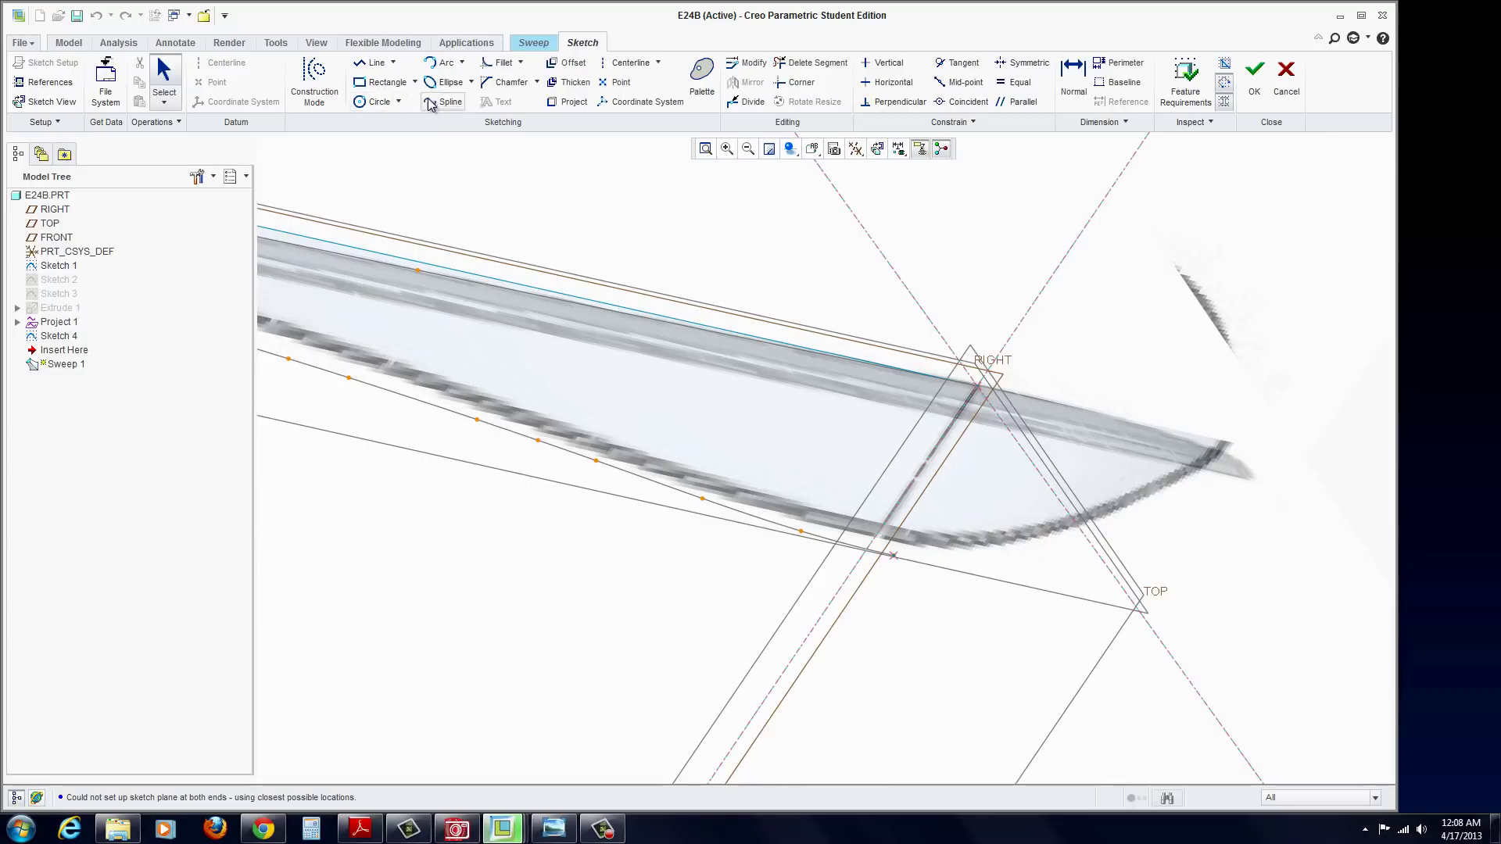
{"action": "left_click", "coordinate": [442, 101]}
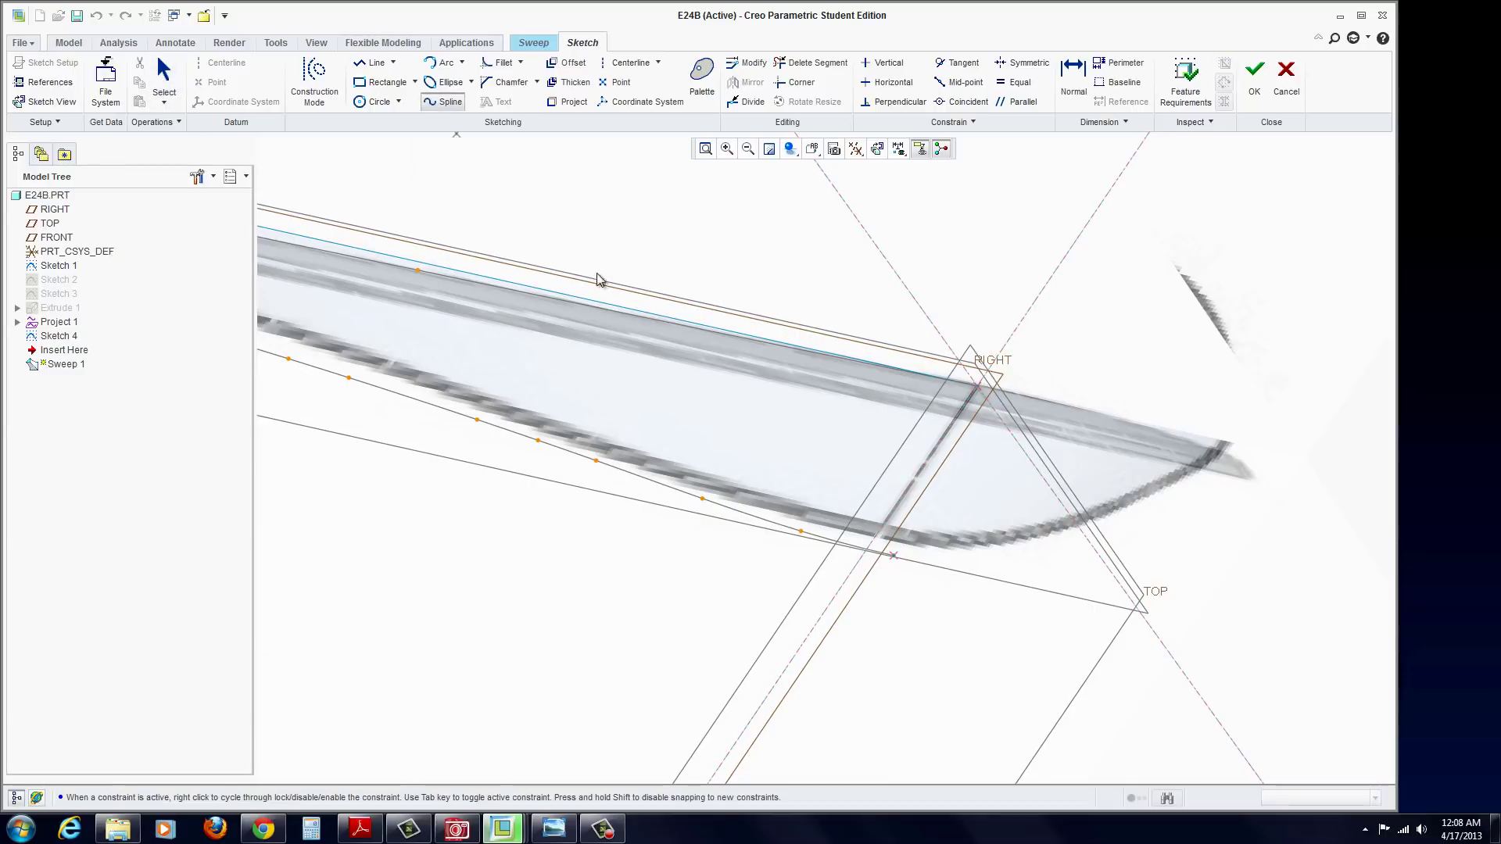
{"action": "left_click", "coordinate": [894, 556]}
{"action": "left_click", "coordinate": [979, 385]}
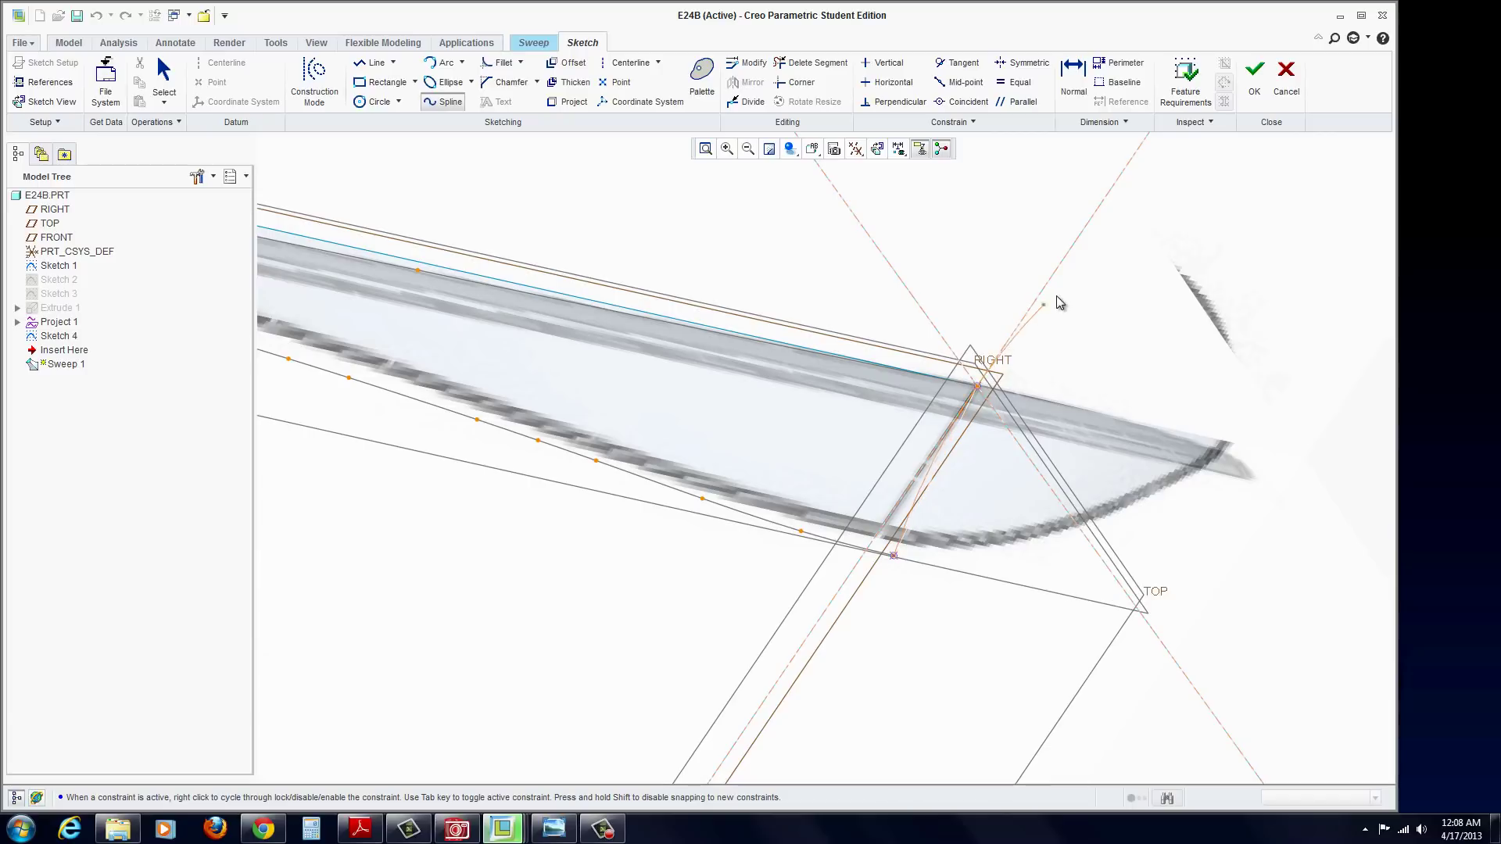
{"action": "left_click", "coordinate": [1093, 253]}
{"action": "middle_click", "coordinate": [1107, 282]}
{"action": "middle_click", "coordinate": [1094, 289]}
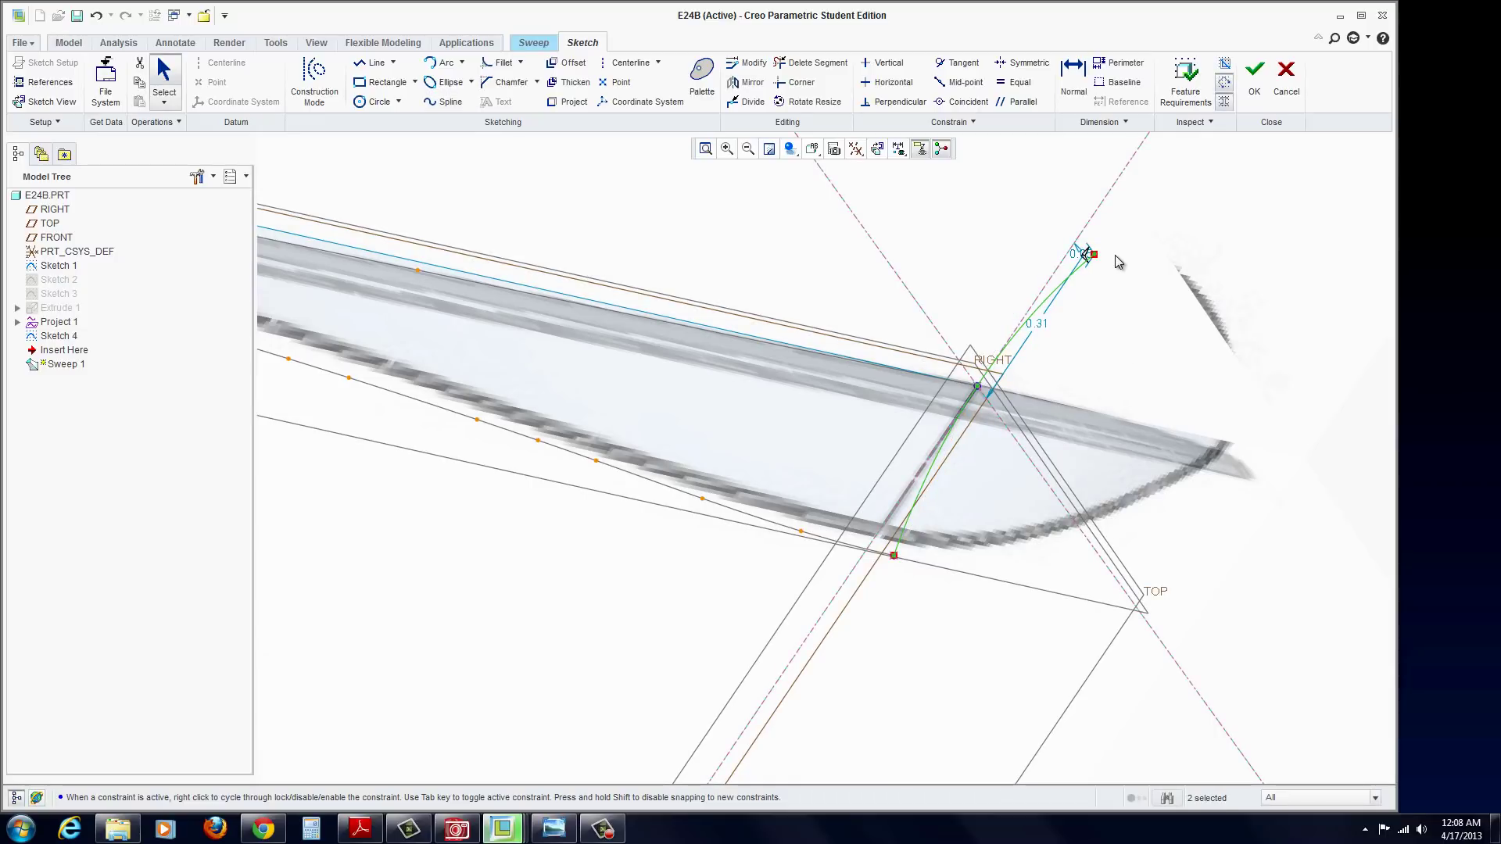
Add a centerline through the spline's middle point and make its endpoints symmetric about it.
{"action": "left_click", "coordinate": [606, 65]}
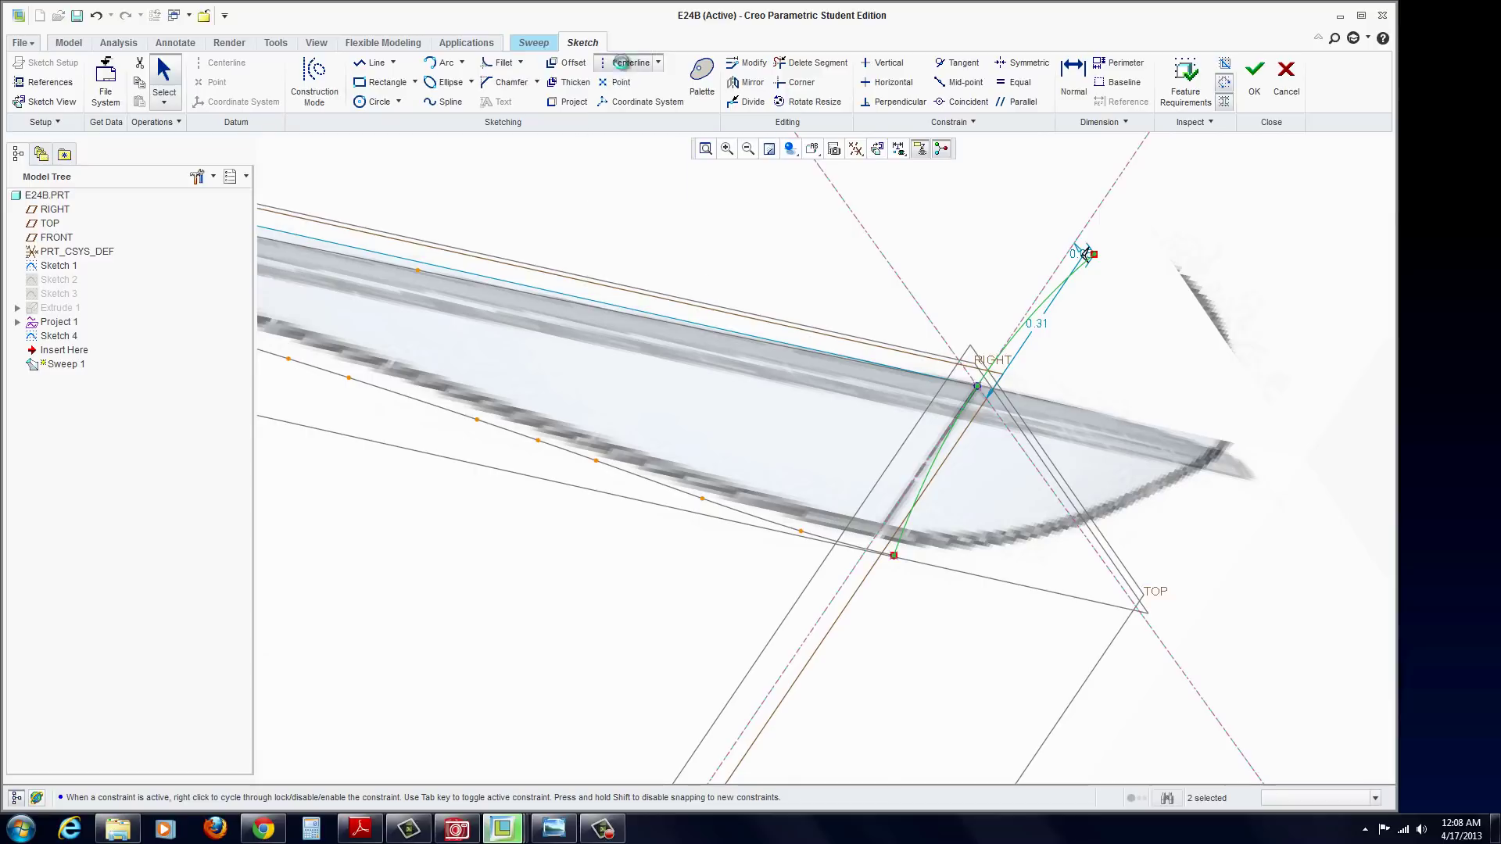
{"action": "left_click", "coordinate": [978, 386]}
{"action": "left_click", "coordinate": [1102, 560]}
{"action": "middle_click", "coordinate": [1172, 550]}
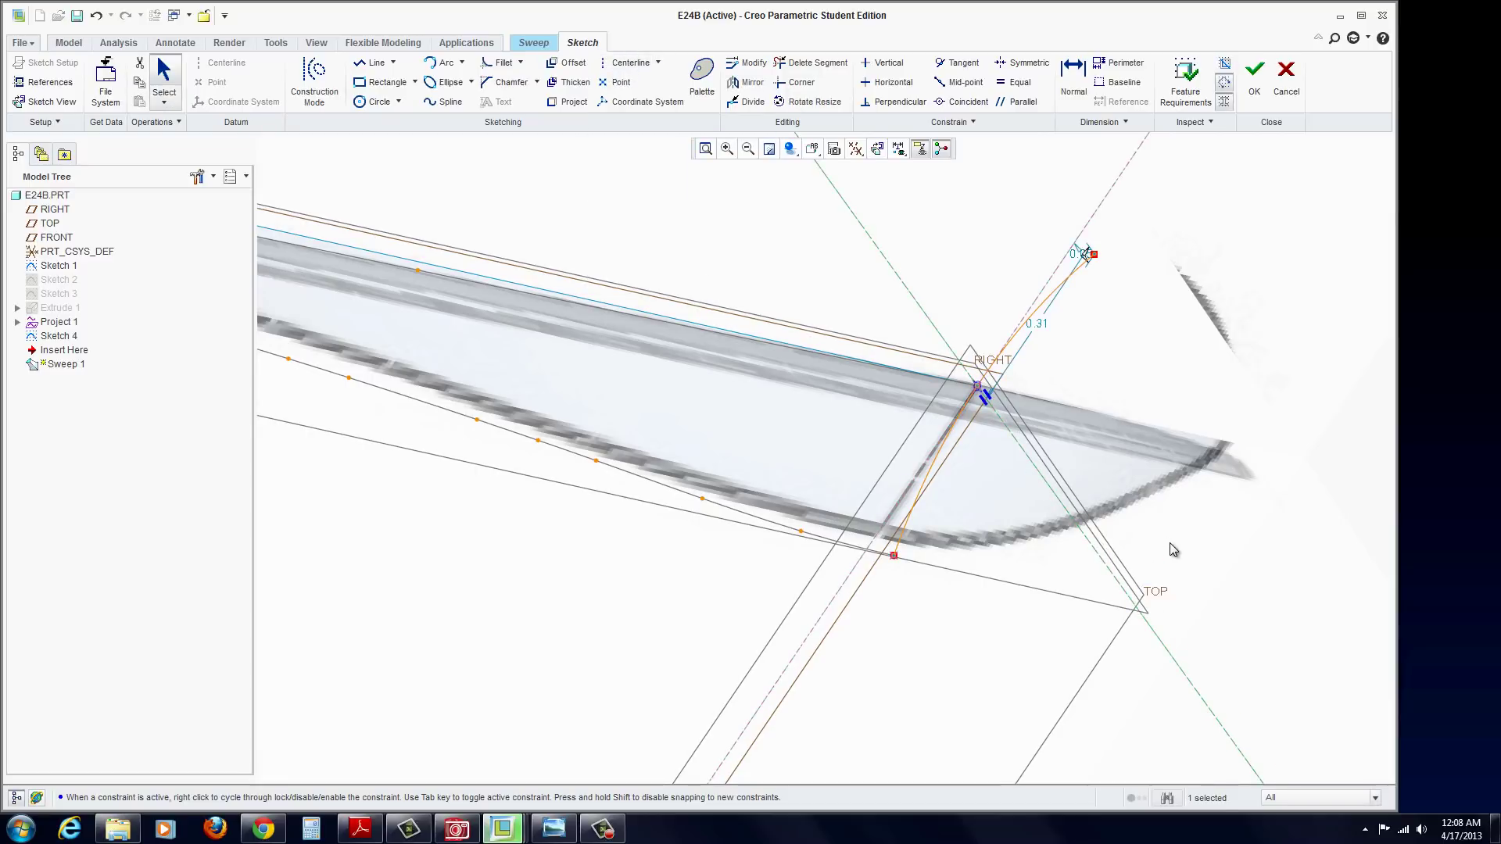
{"action": "left_click", "coordinate": [1024, 69]}
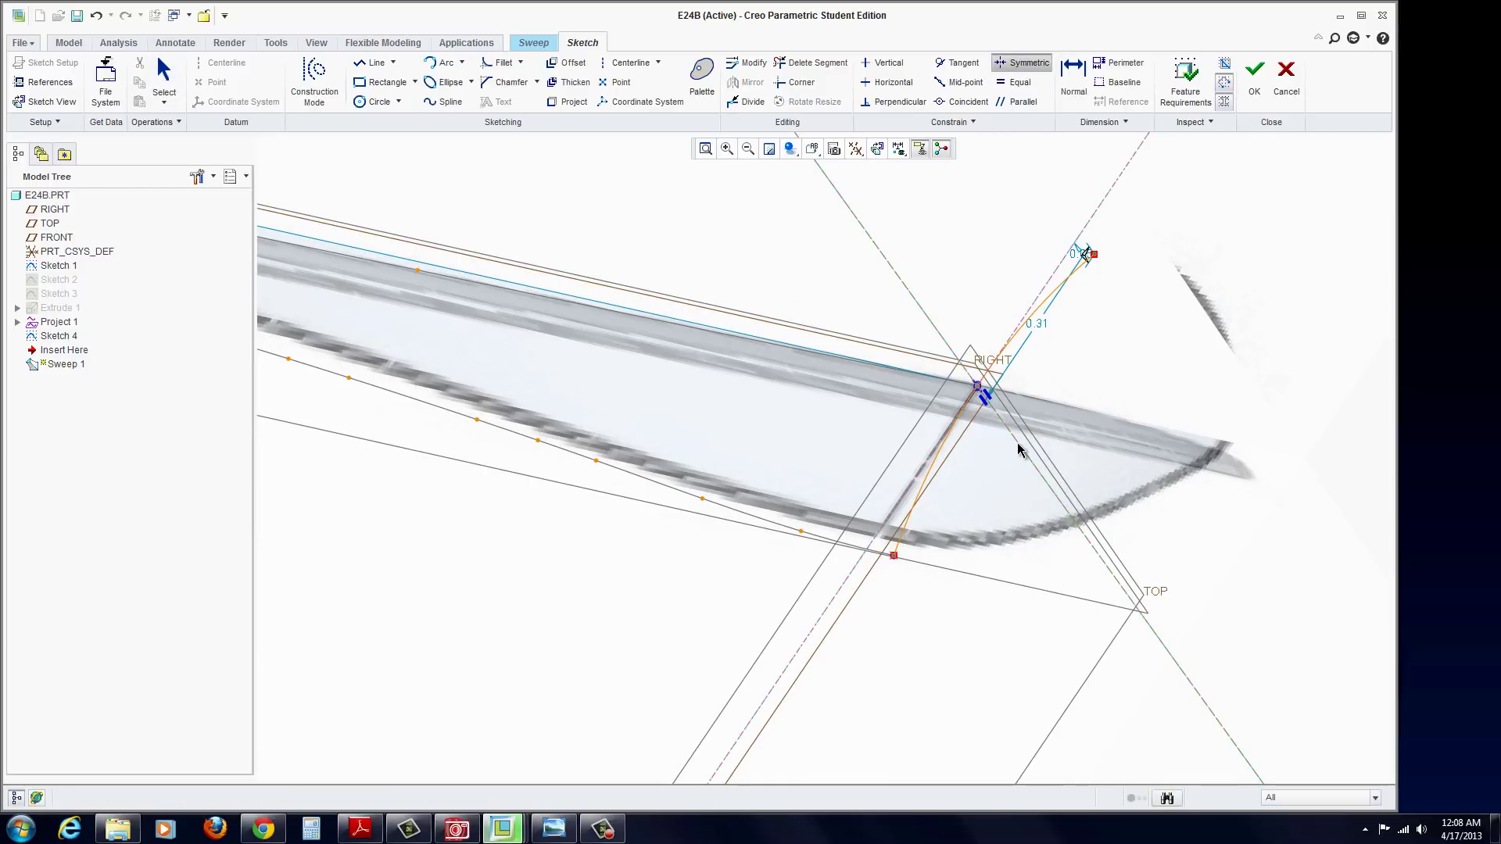
{"action": "left_click", "coordinate": [893, 556]}
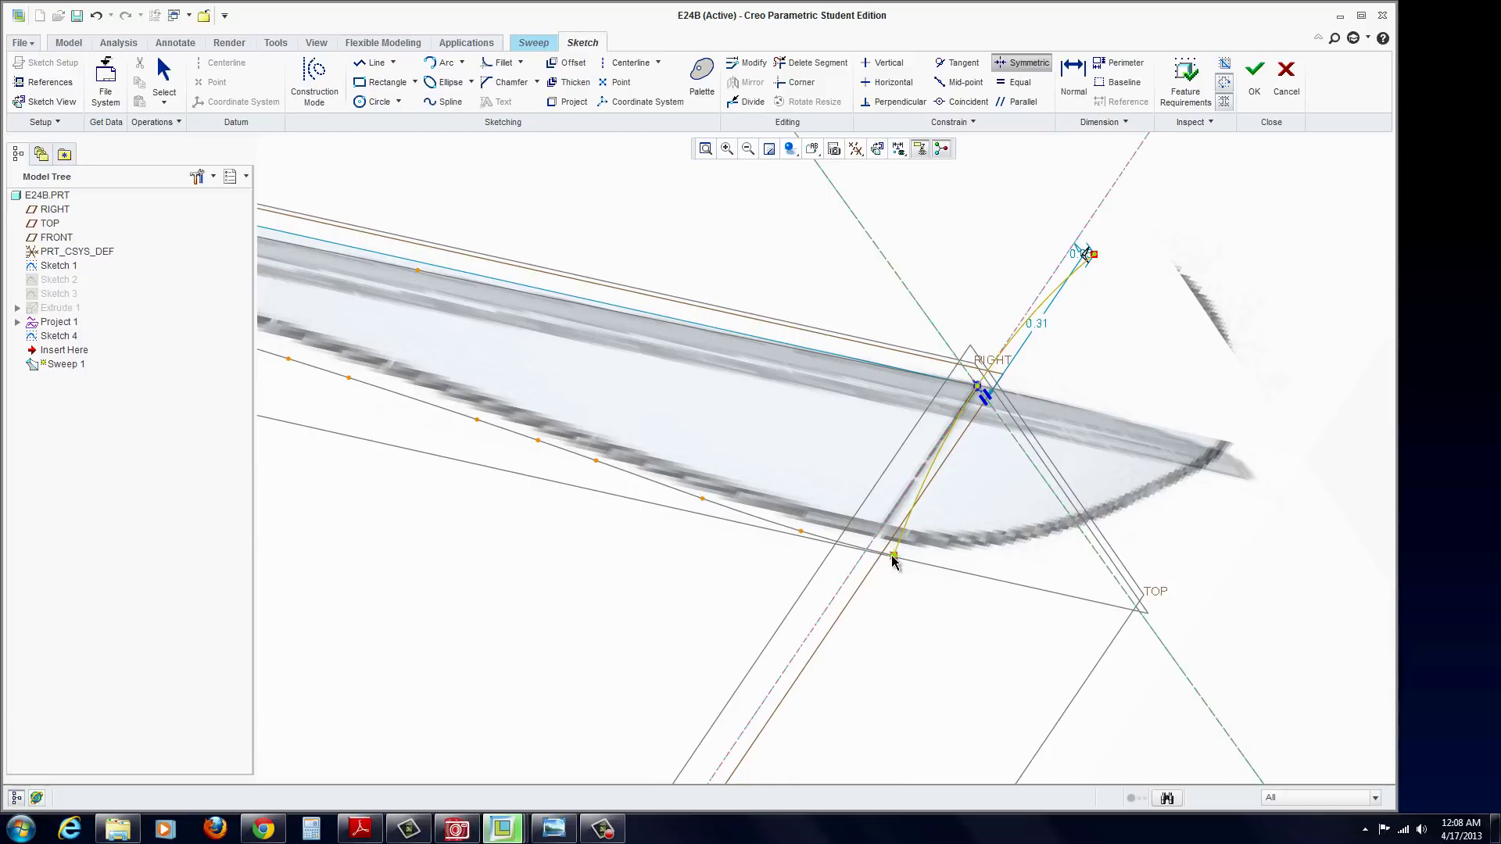
{"action": "left_click", "coordinate": [1092, 259]}
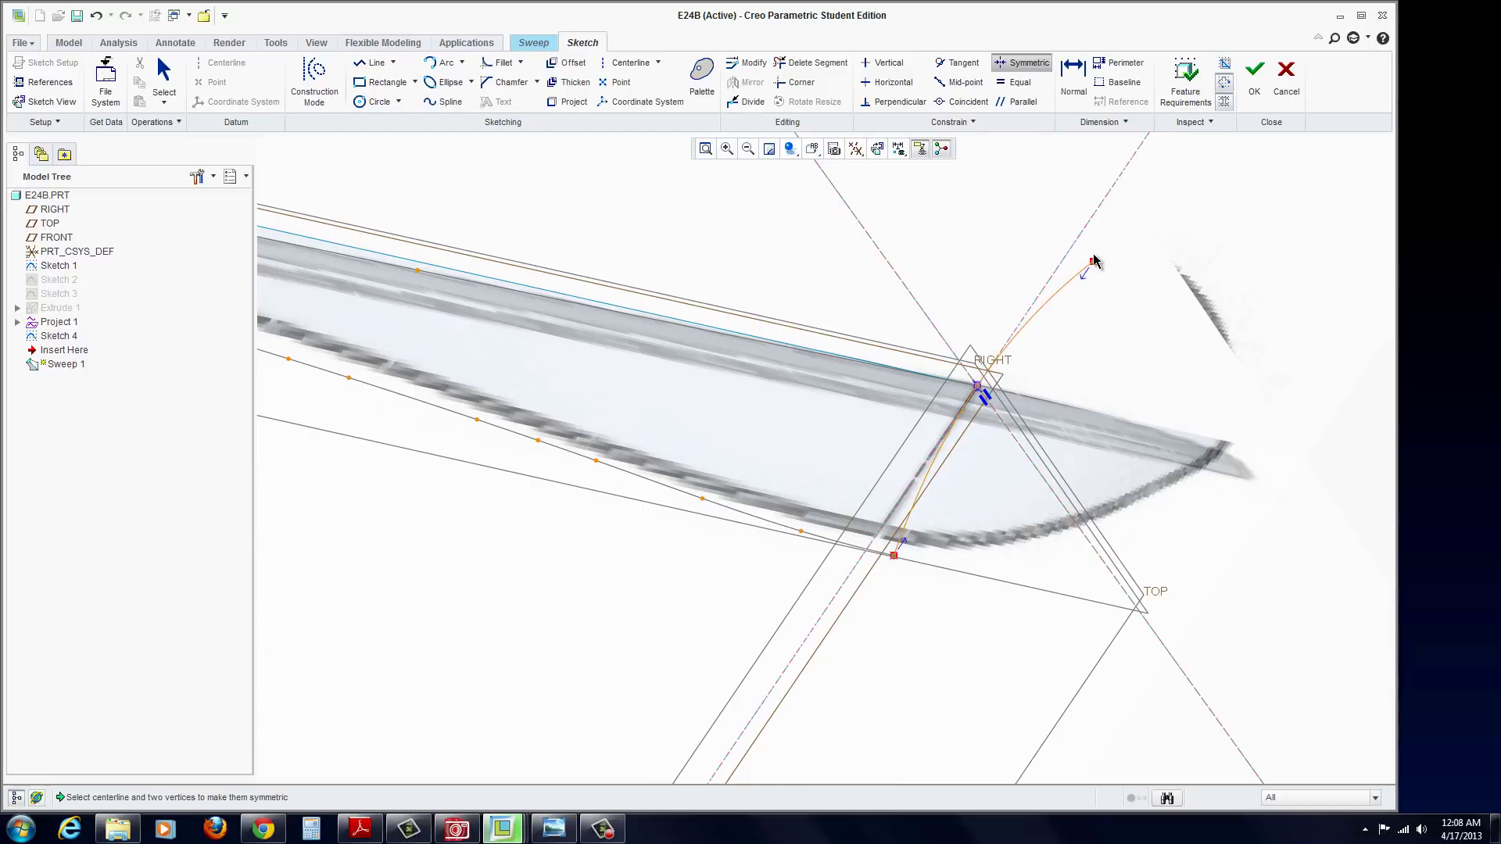
Close the section sketch and inspect the spoon-shaped sweep preview from bowl to handle.
{"action": "left_click", "coordinate": [1255, 88]}
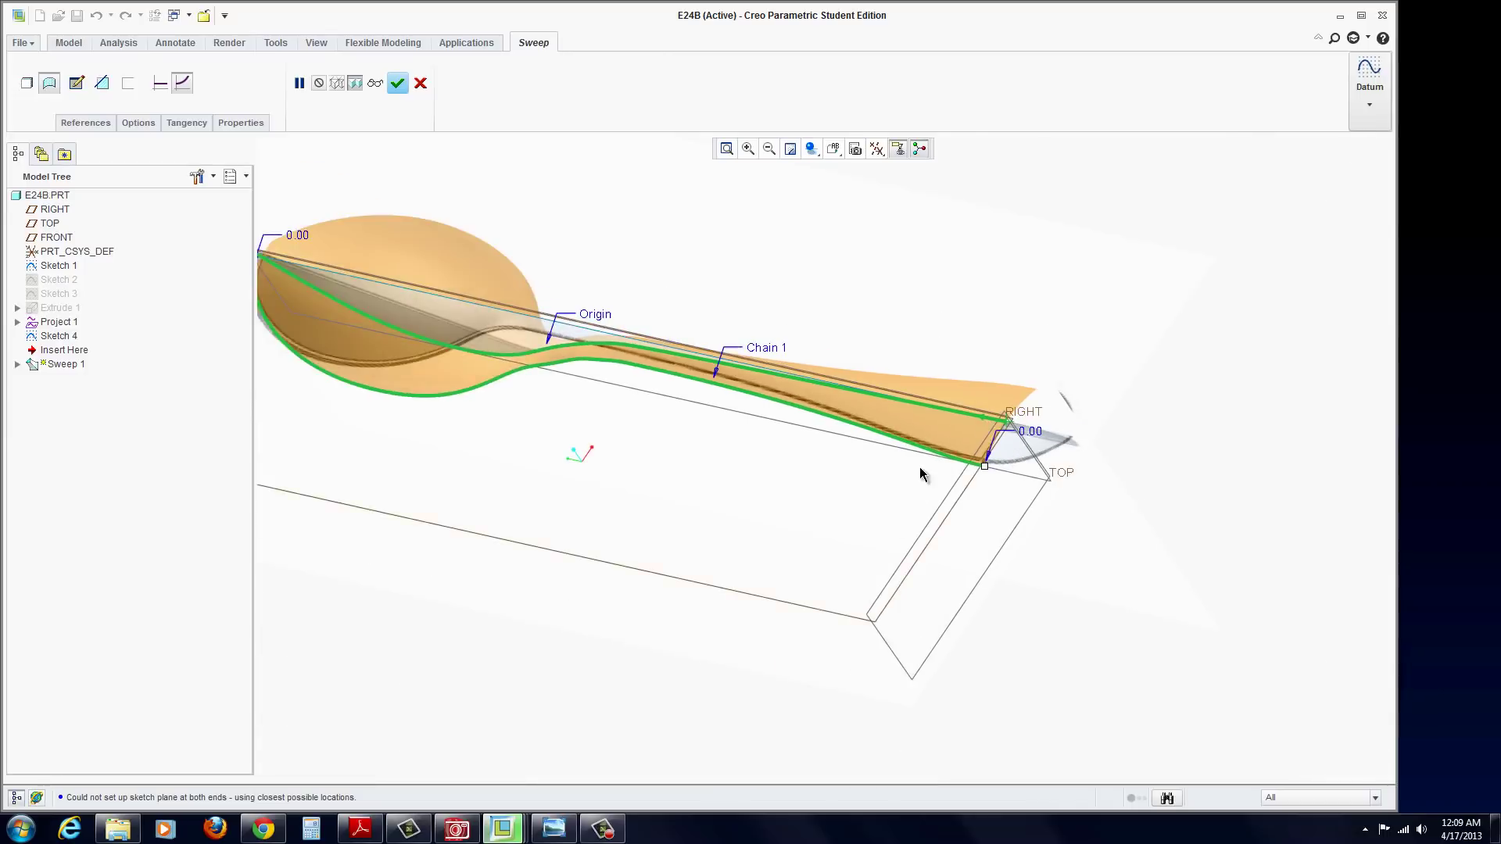
{"action": "mouse_move", "coordinate": [733, 447]}
{"action": "middle_mouse_down"}
{"action": "mouse_move", "coordinate": [688, 467]}
{"action": "mouse_move", "coordinate": [738, 386]}
{"action": "middle_mouse_up"}
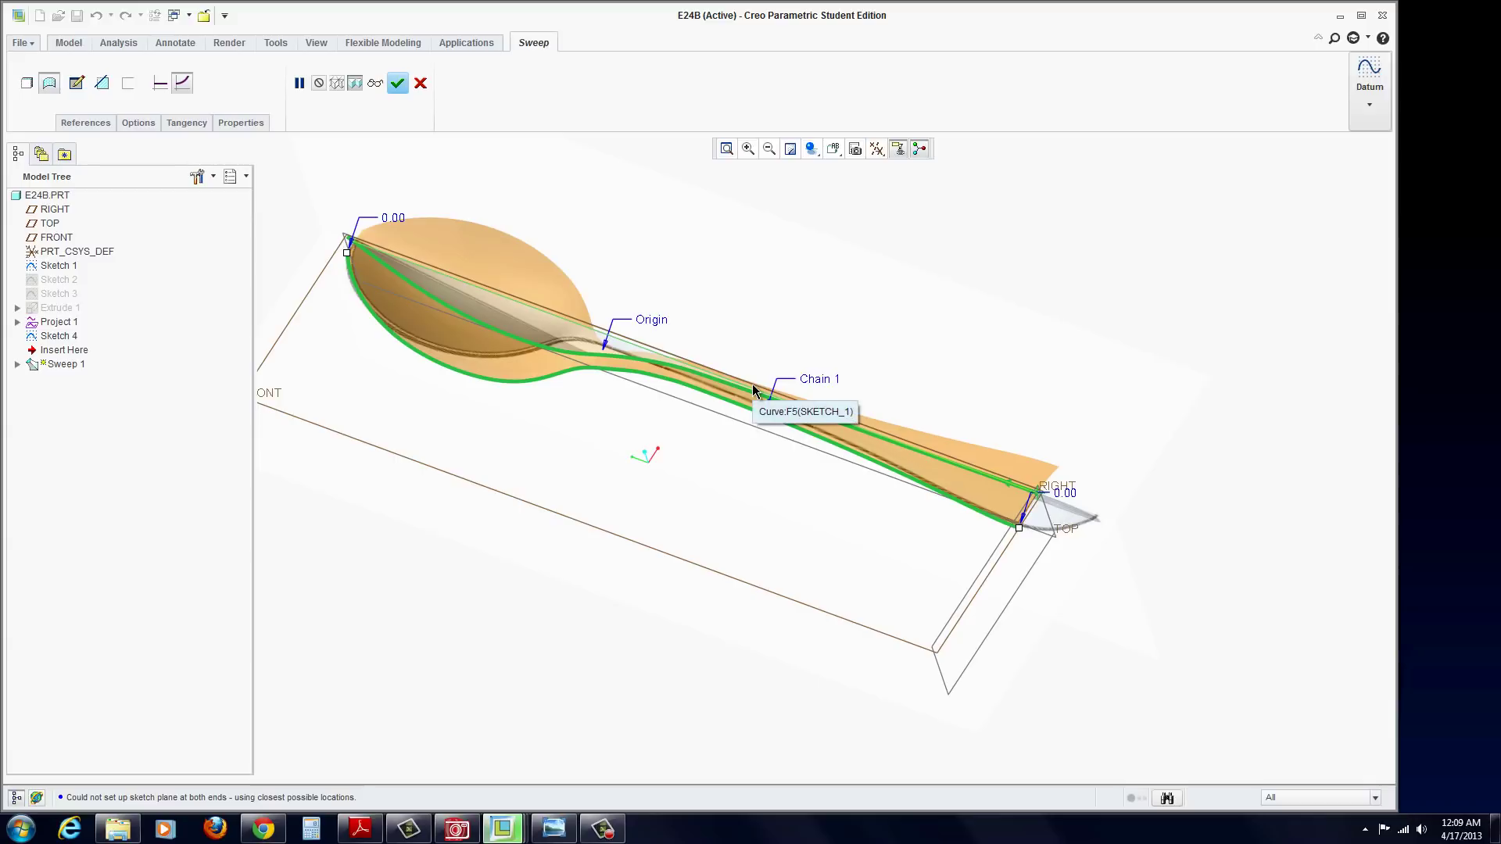
{"action": "scroll", "coordinate": [547, 371], "scroll_direction": "up", "scroll_amount": 2}
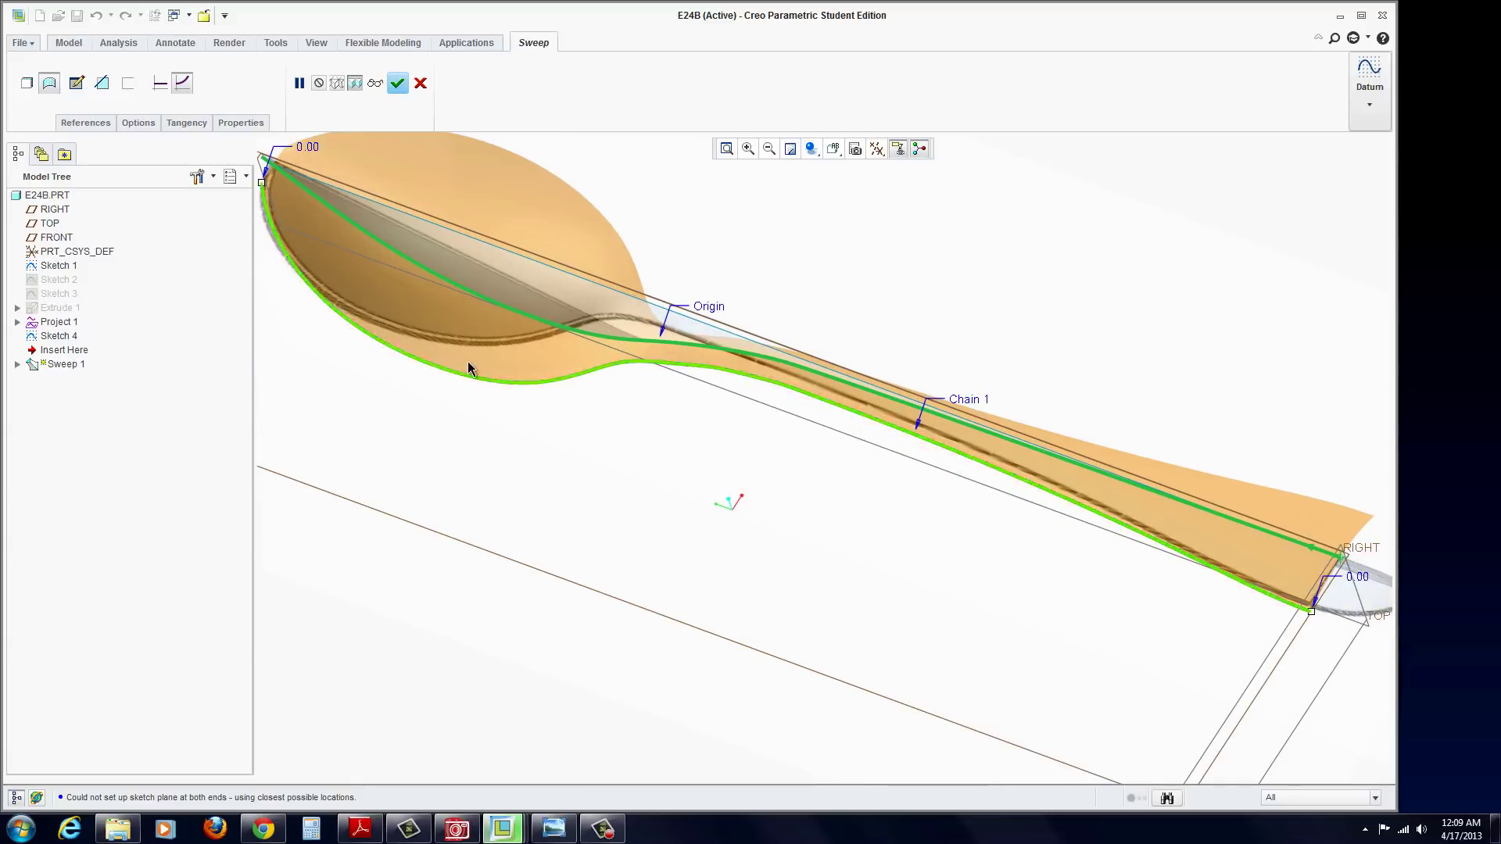
{"action": "scroll", "coordinate": [465, 390], "scroll_direction": "down", "scroll_amount": 2}
{"action": "scroll", "coordinate": [337, 265], "scroll_direction": "up", "scroll_amount": 5}
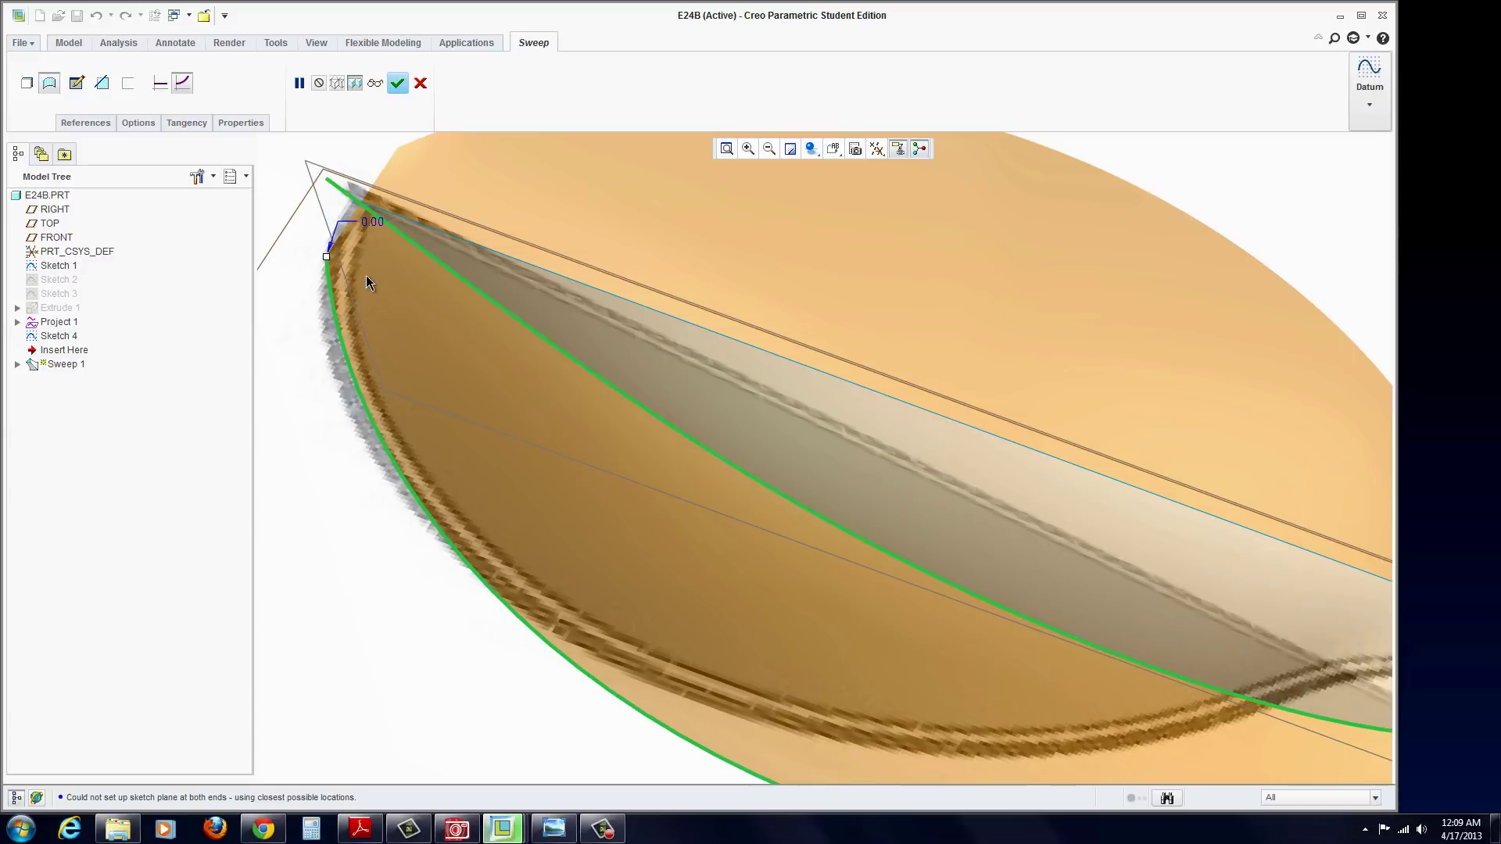
{"action": "scroll", "coordinate": [366, 279], "scroll_direction": "down", "scroll_amount": 5}
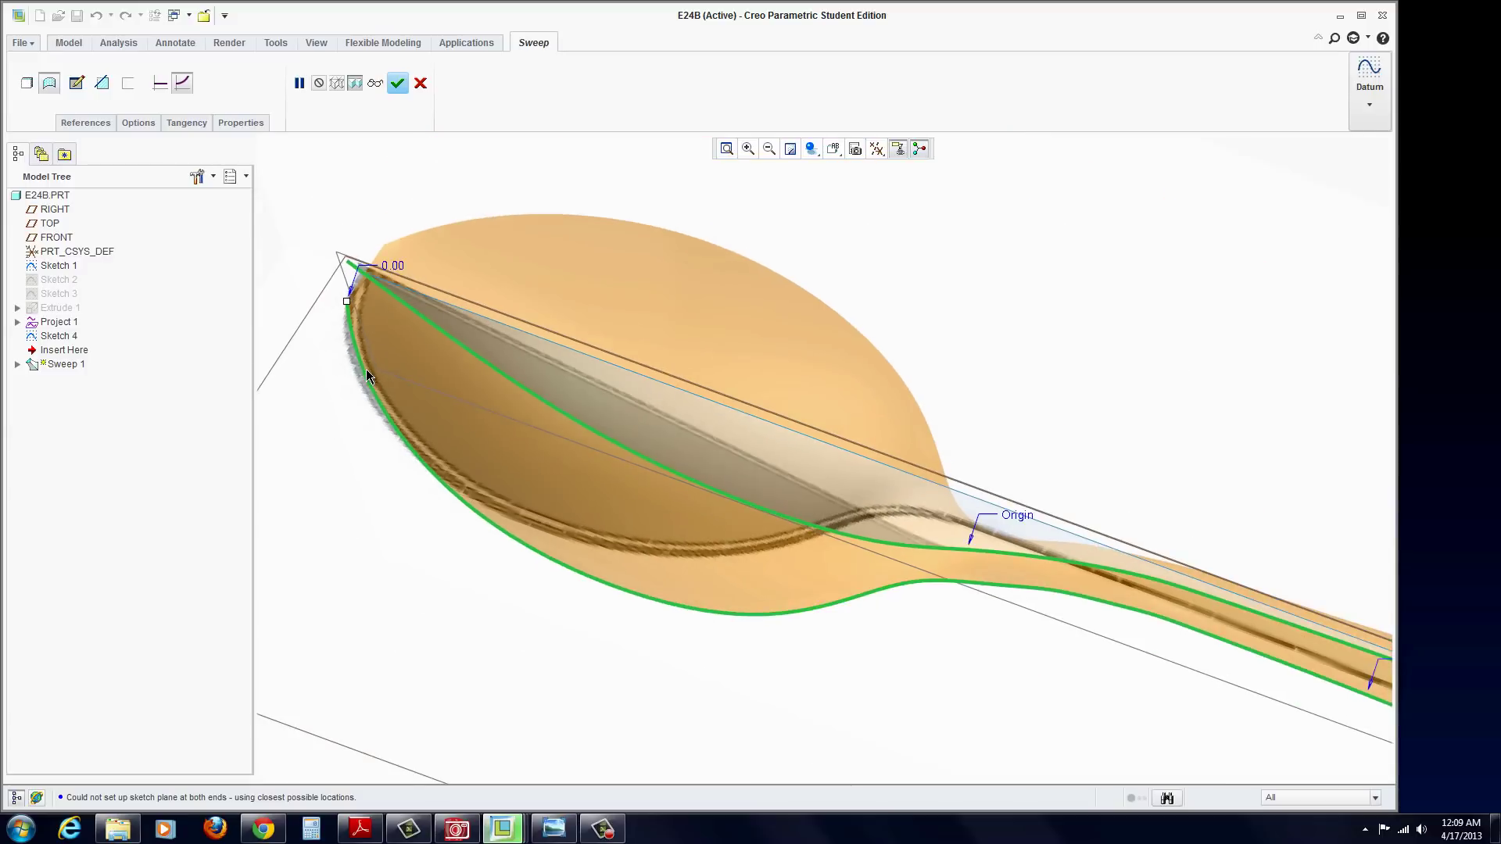
{"action": "mouse_move", "coordinate": [393, 404]}
{"action": "middle_mouse_down"}
{"action": "mouse_move", "coordinate": [459, 495]}
{"action": "mouse_move", "coordinate": [536, 484]}
{"action": "mouse_move", "coordinate": [516, 468]}
{"action": "middle_mouse_up"}
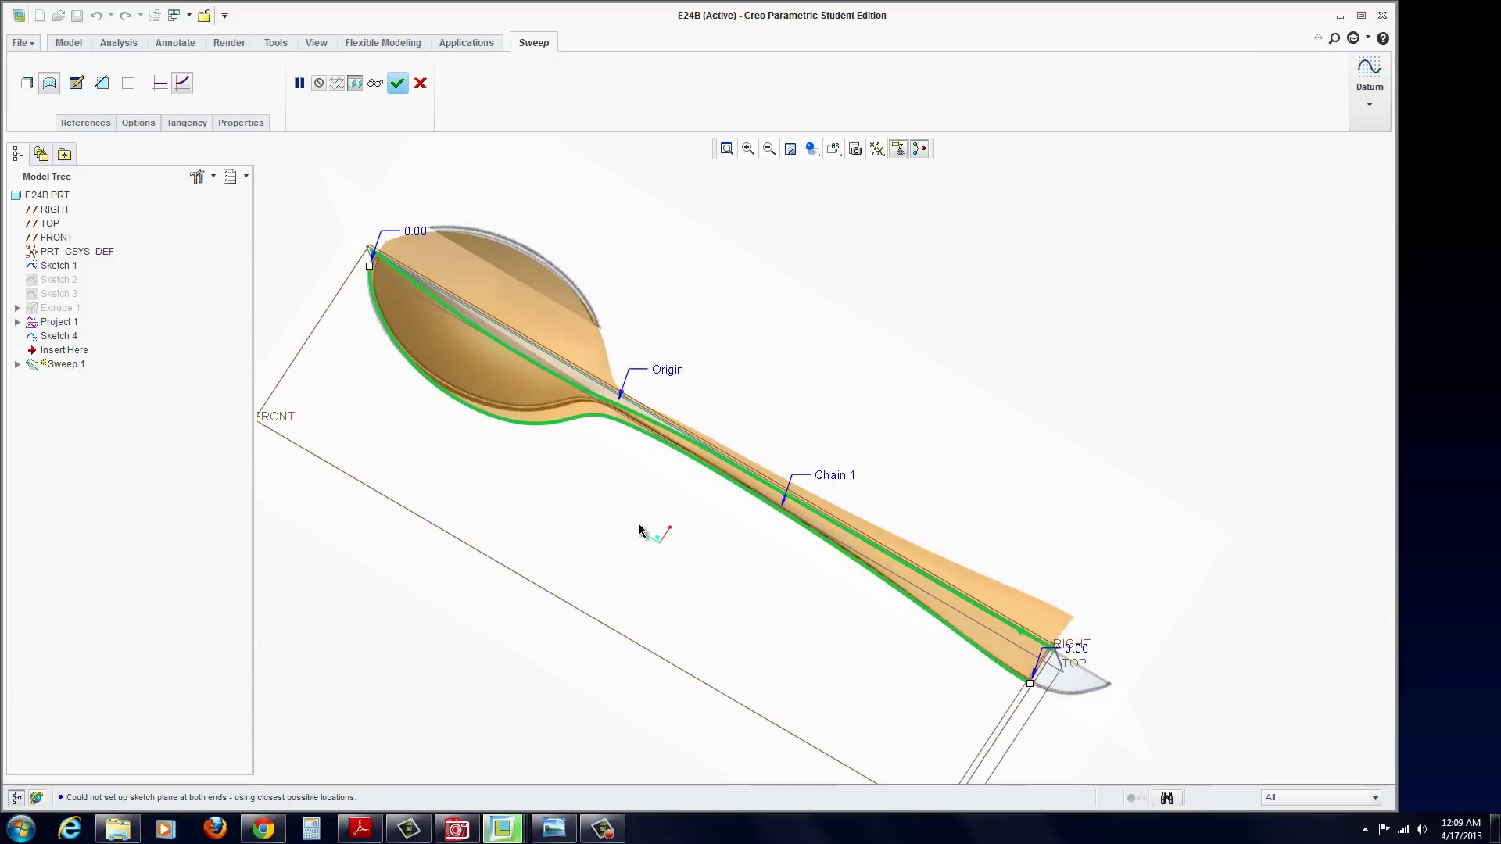
{"action": "mouse_move", "coordinate": [678, 536]}
{"action": "middle_mouse_down"}
{"action": "mouse_move", "coordinate": [714, 534]}
{"action": "mouse_move", "coordinate": [664, 531]}
{"action": "mouse_move", "coordinate": [807, 529]}
{"action": "middle_mouse_up"}
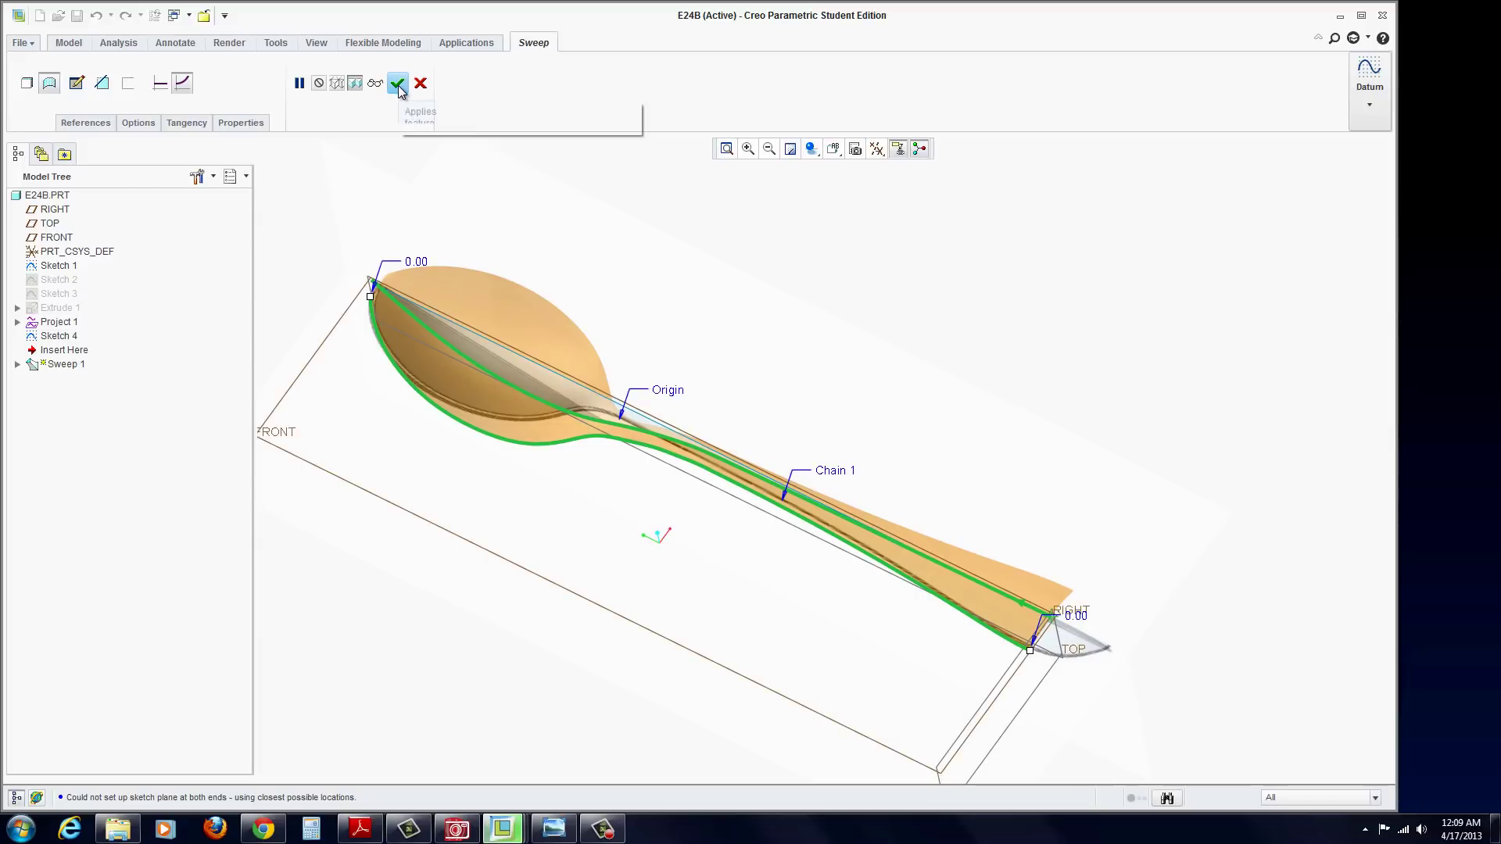
Complete Sweep 1, then start a new datum plane DTM1 offset from TOP.
{"action": "left_click", "coordinate": [398, 86]}
{"action": "mouse_move", "coordinate": [698, 472]}
{"action": "middle_mouse_down"}
{"action": "mouse_move", "coordinate": [706, 446]}
{"action": "mouse_move", "coordinate": [688, 442]}
{"action": "mouse_move", "coordinate": [781, 508]}
{"action": "middle_mouse_up"}
{"action": "scroll", "coordinate": [917, 609], "scroll_direction": "down", "scroll_amount": 5}
{"action": "scroll", "coordinate": [916, 608], "scroll_direction": "down", "scroll_amount": 2}
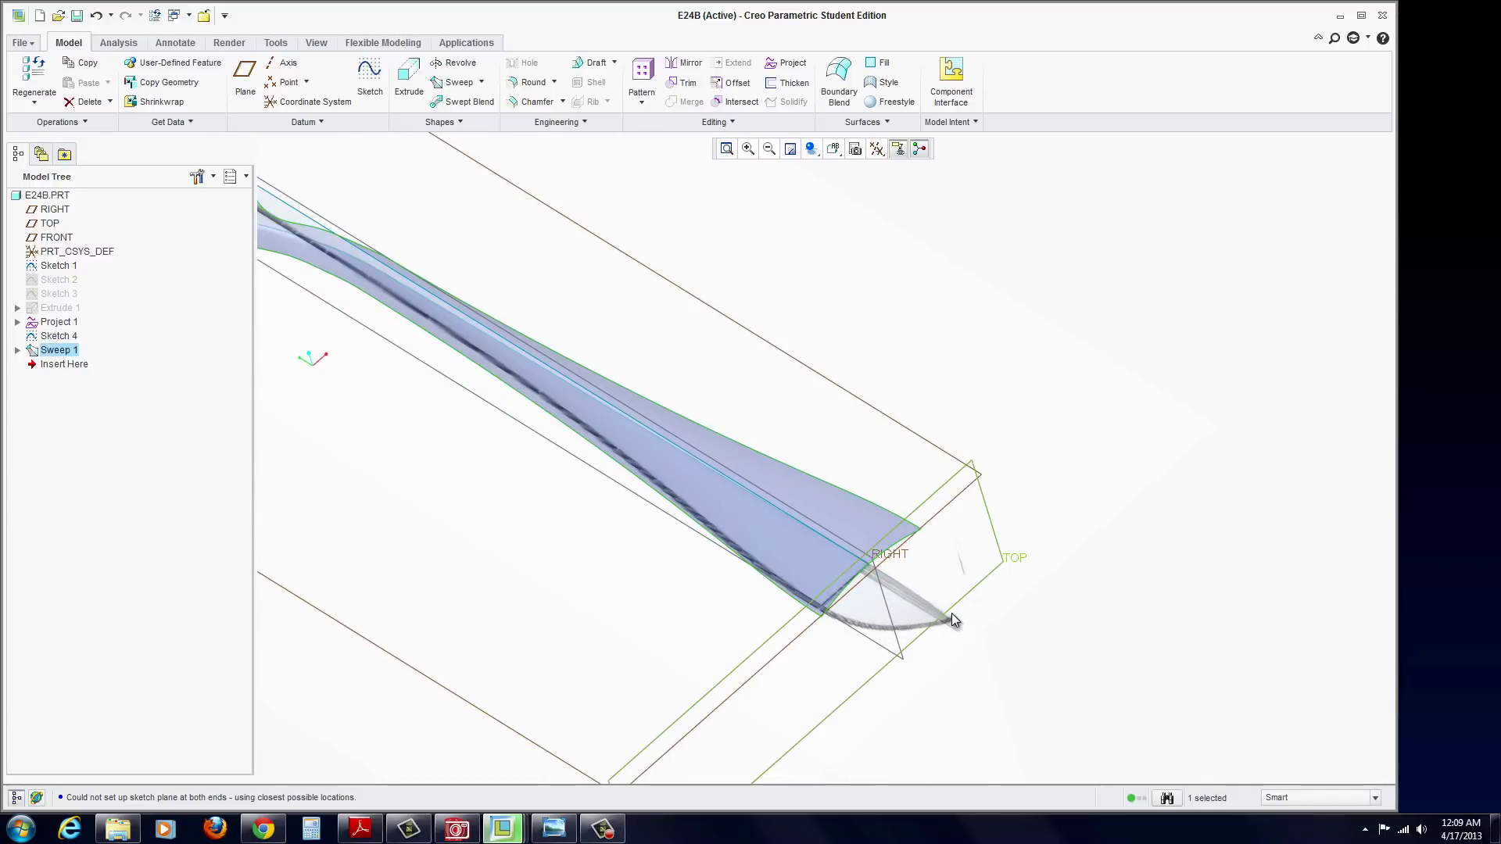
{"action": "scroll", "coordinate": [950, 613], "scroll_direction": "up", "scroll_amount": 2}
{"action": "left_click", "coordinate": [991, 571]}
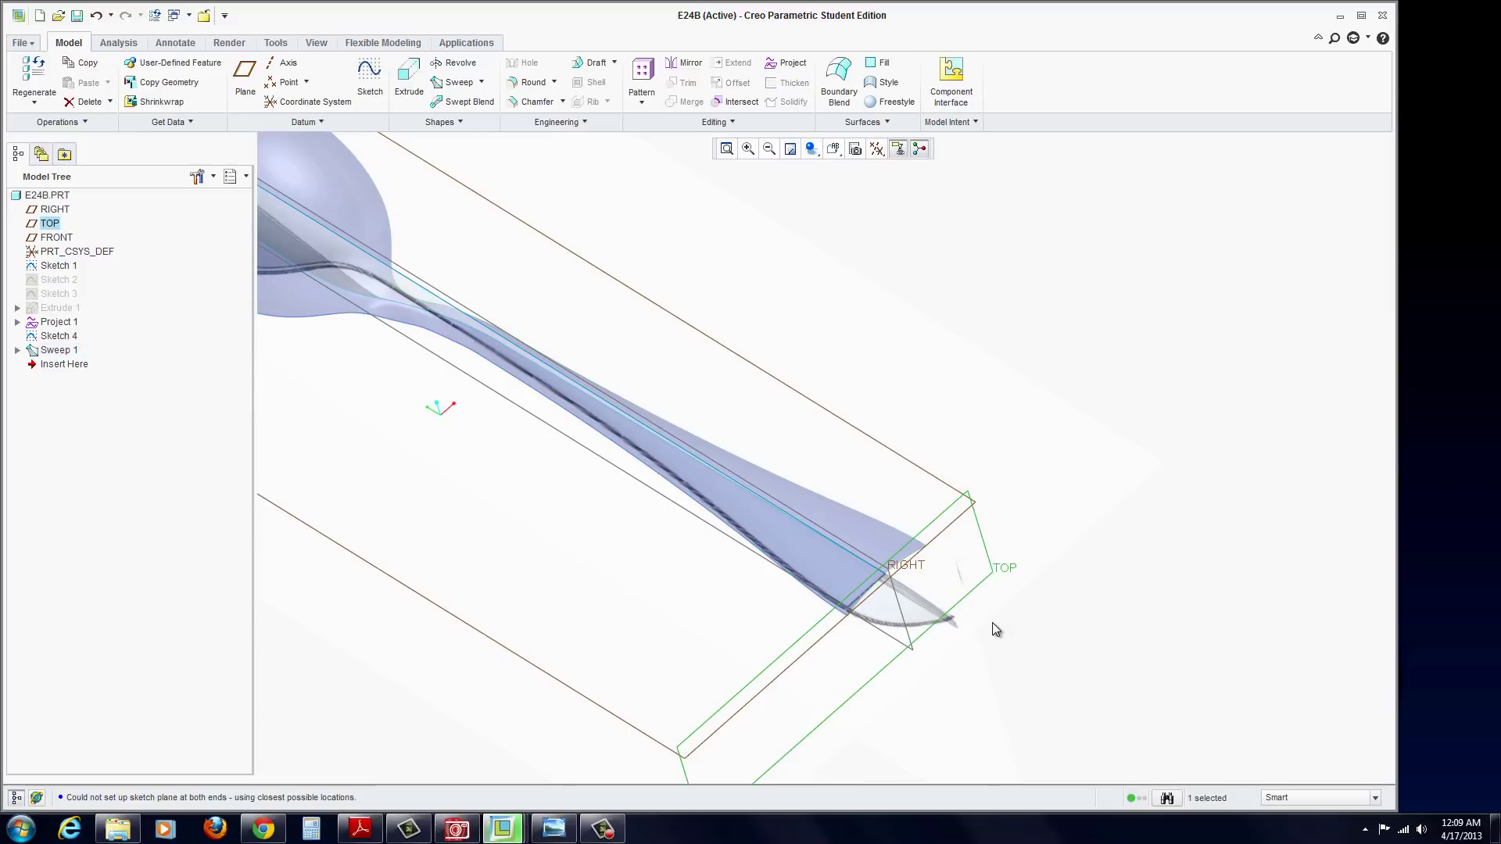
{"action": "left_click", "coordinate": [244, 82]}
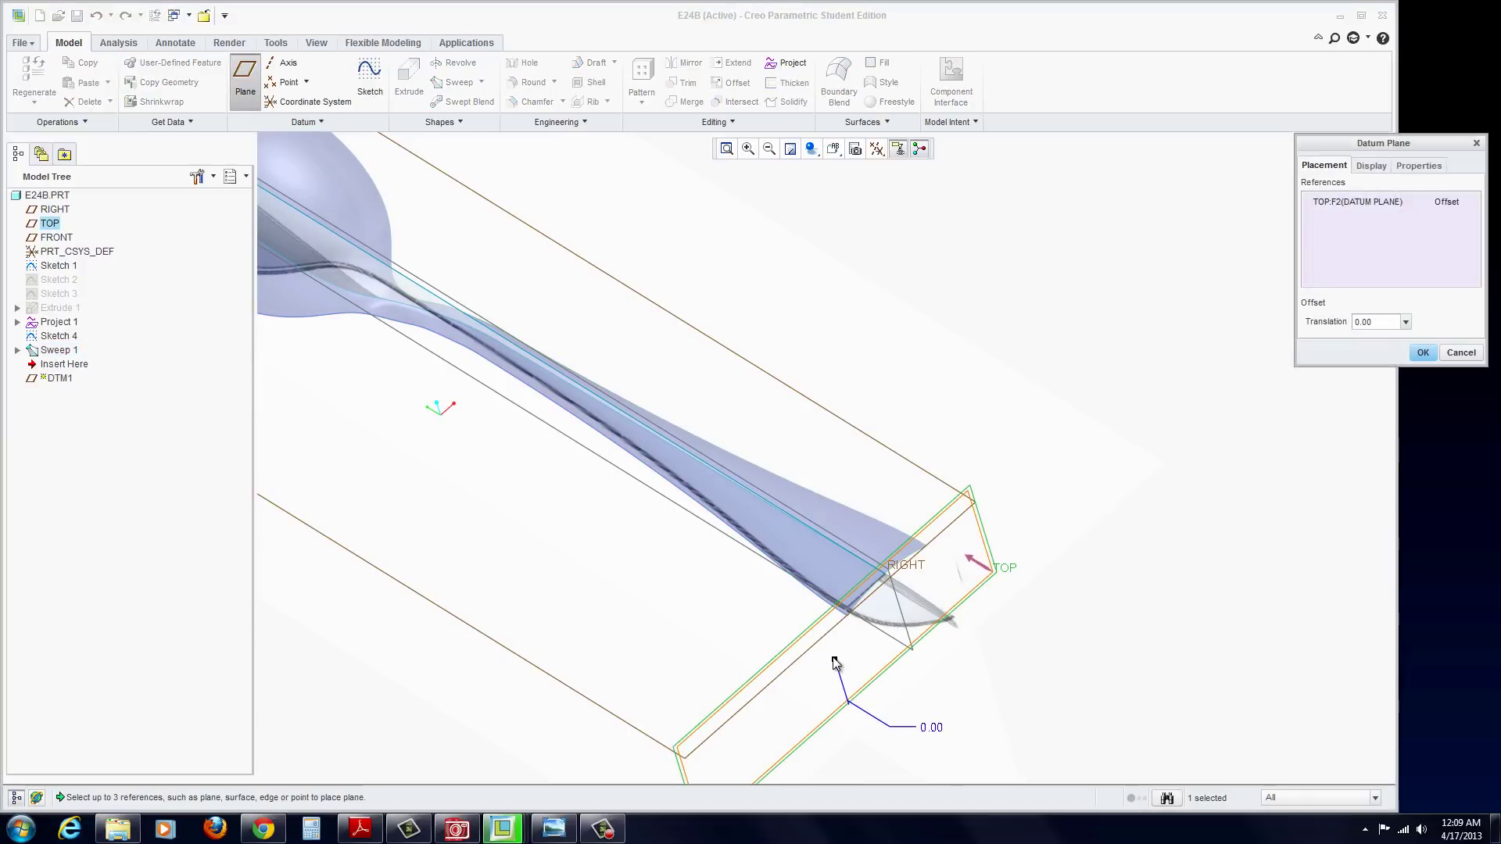
Drag the new datum plane out to offset 0.59 from TOP, beyond the handle tip, and confirm it as DTM1.
{"action": "left_click_drag", "start_coordinate": [835, 660], "coordinate": [896, 696]}
{"action": "middle_click_drag", "start_coordinate": [967, 640], "coordinate": [928, 659]}
{"action": "left_click_drag", "start_coordinate": [899, 652], "coordinate": [908, 661]}
{"action": "mouse_move", "coordinate": [983, 620]}
{"action": "middle_mouse_down"}
{"action": "mouse_move", "coordinate": [996, 647]}
{"action": "mouse_move", "coordinate": [975, 607]}
{"action": "middle_mouse_up"}
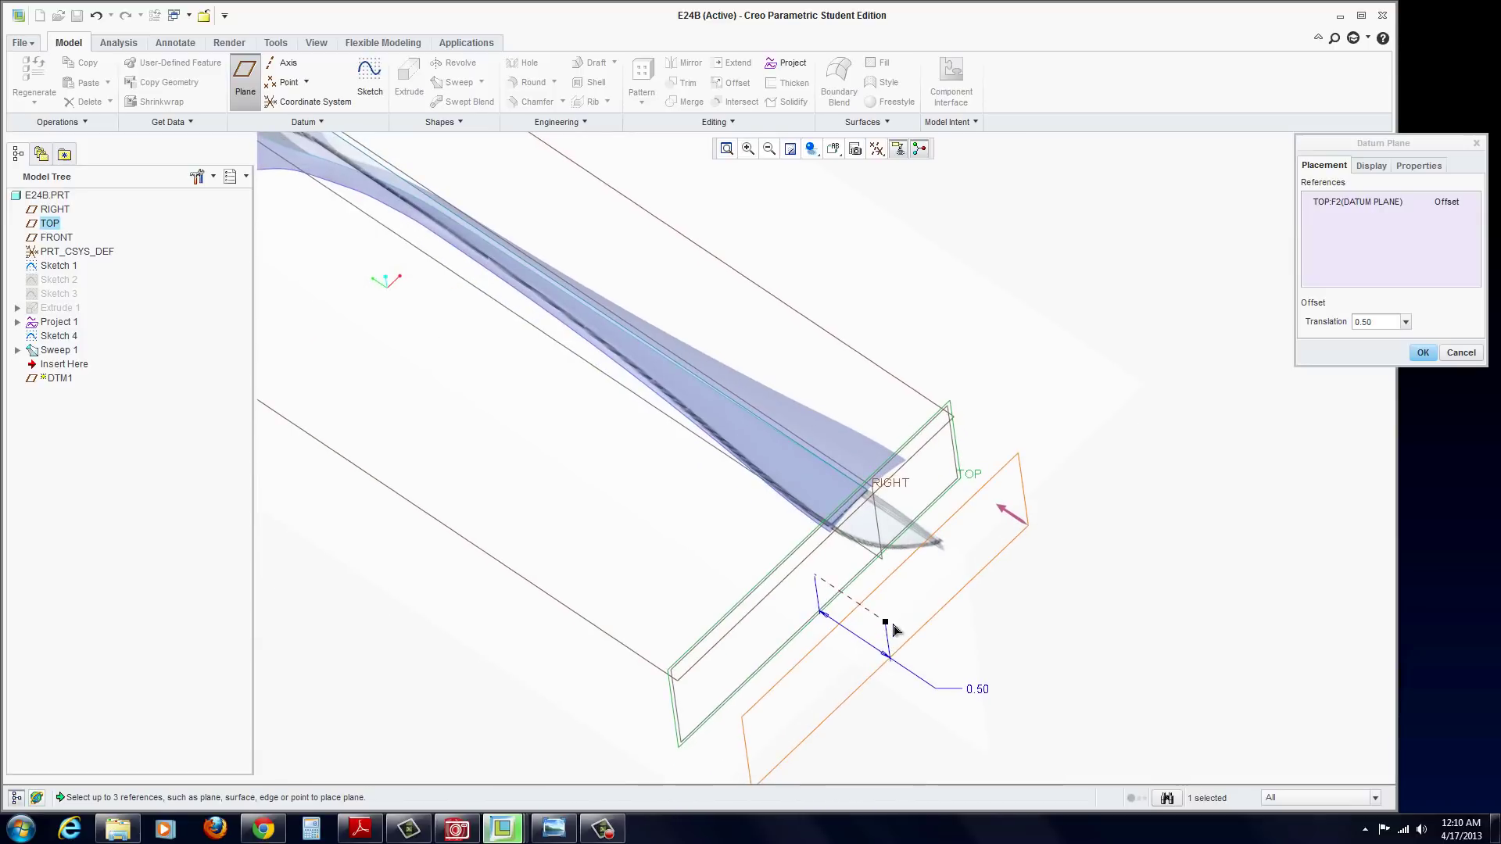
{"action": "left_click_drag", "start_coordinate": [896, 627], "coordinate": [900, 634]}
{"action": "middle_click_drag", "start_coordinate": [924, 555], "coordinate": [941, 590]}
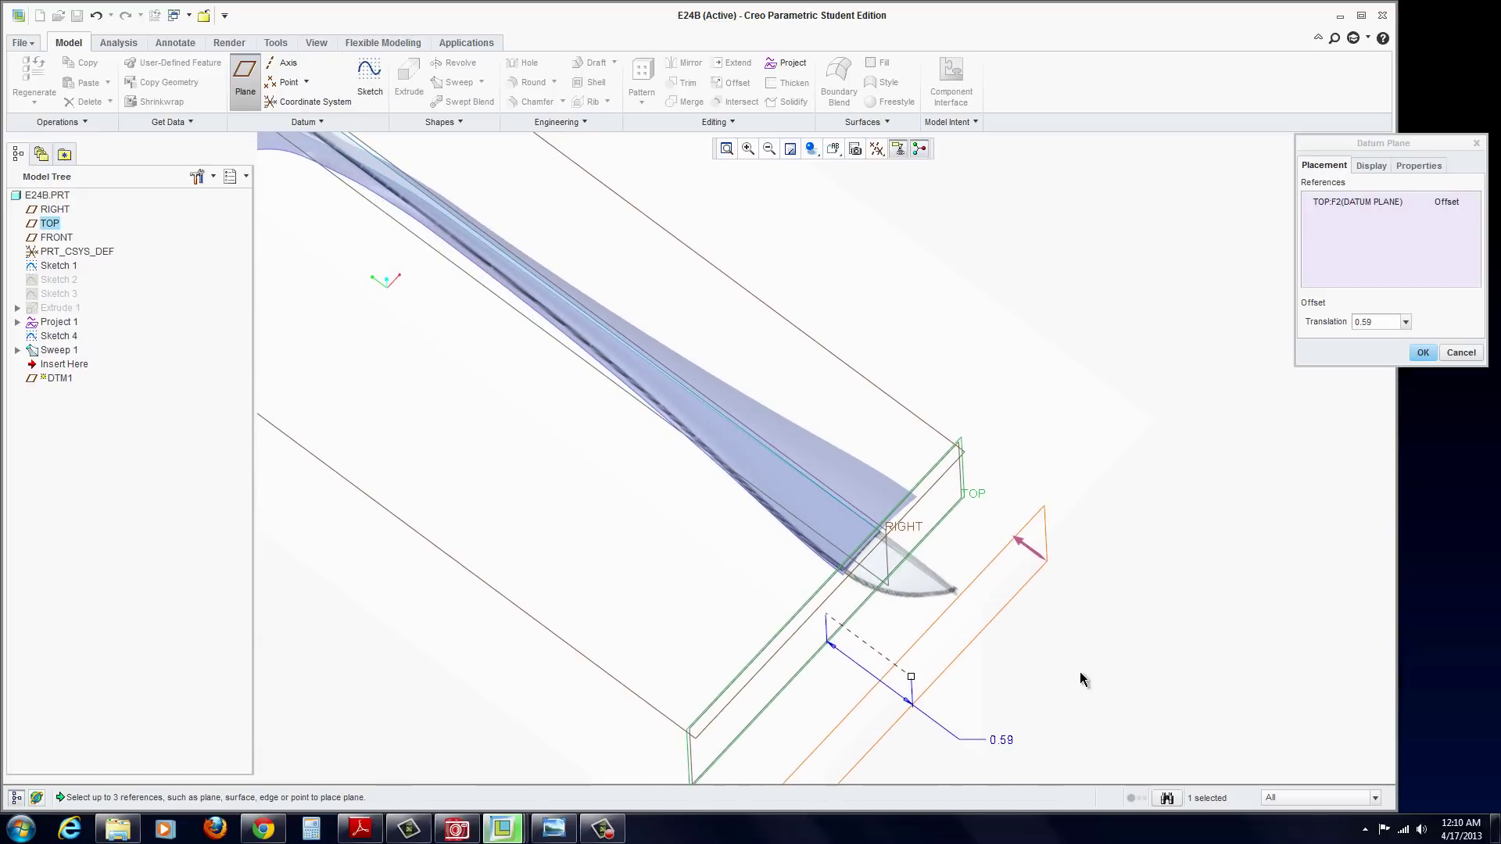
{"action": "scroll", "coordinate": [1006, 738], "scroll_direction": "down", "scroll_amount": 2}
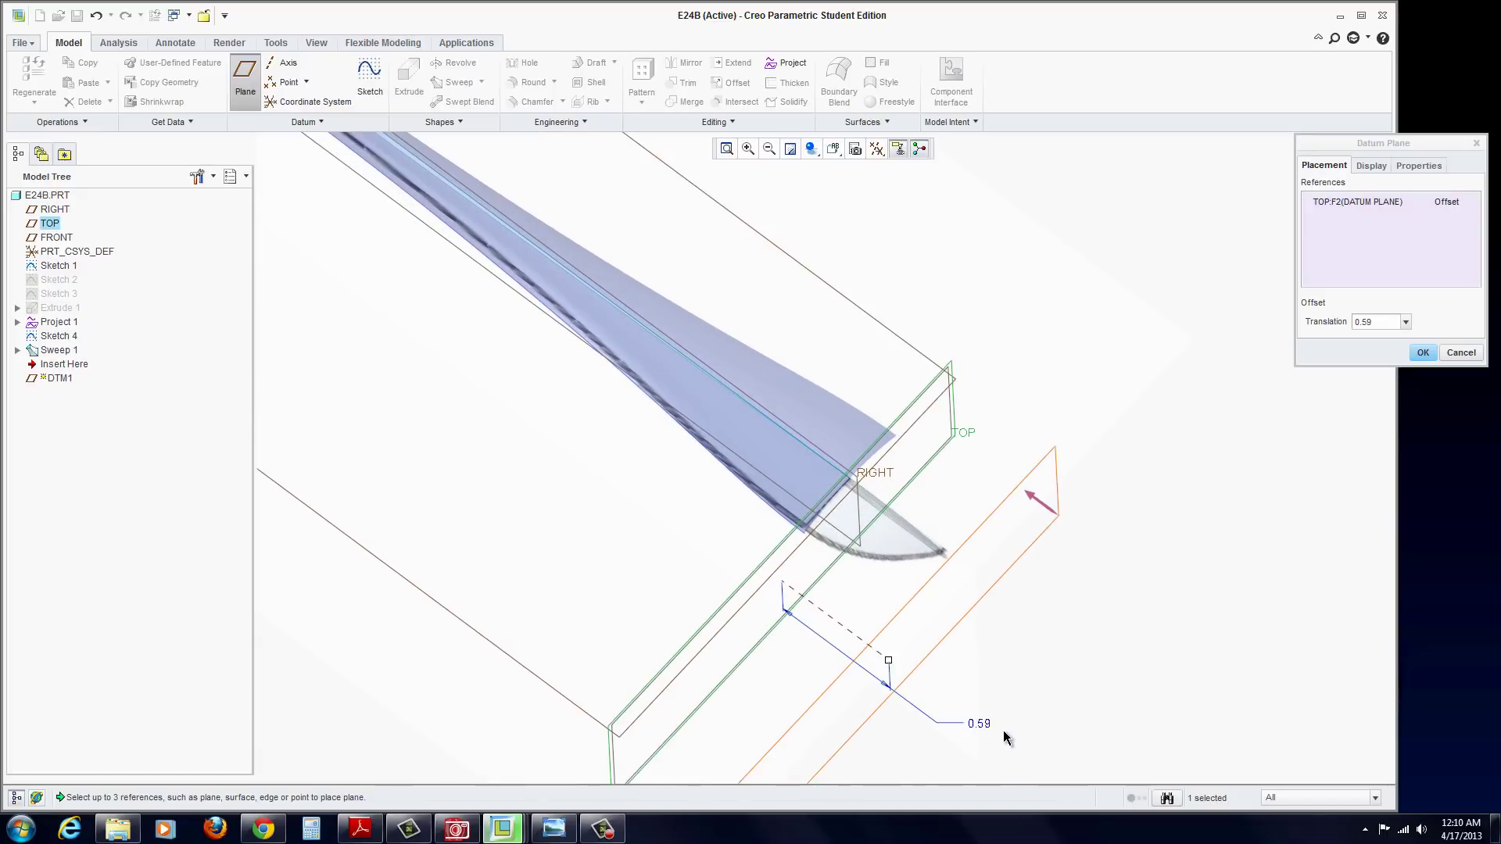
{"action": "left_click", "coordinate": [1423, 353]}
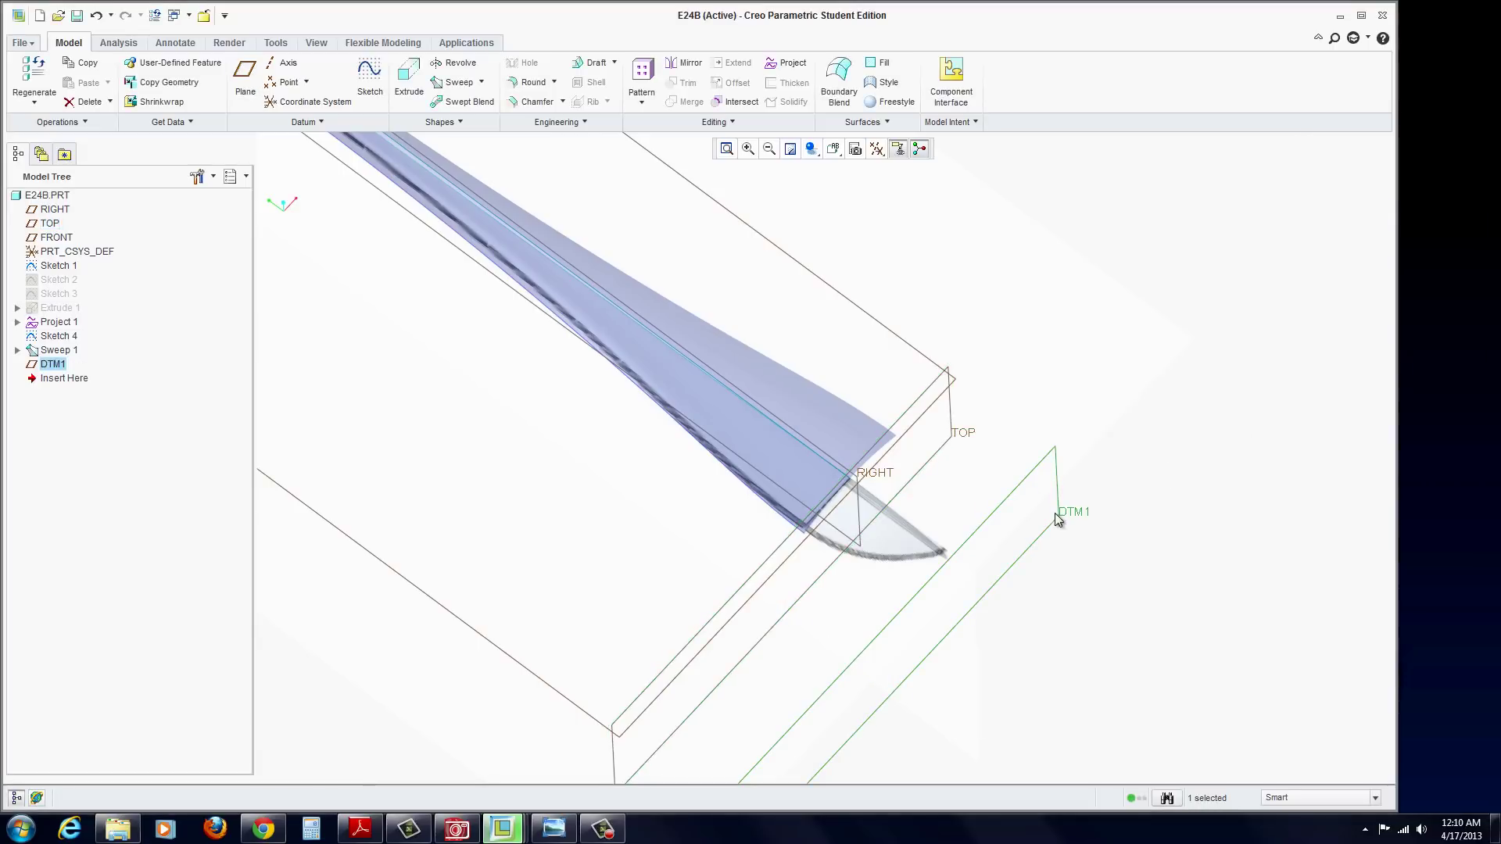
Start a sketch on DTM1 and place a centerline through the handle tip.
{"action": "left_click", "coordinate": [368, 76]}
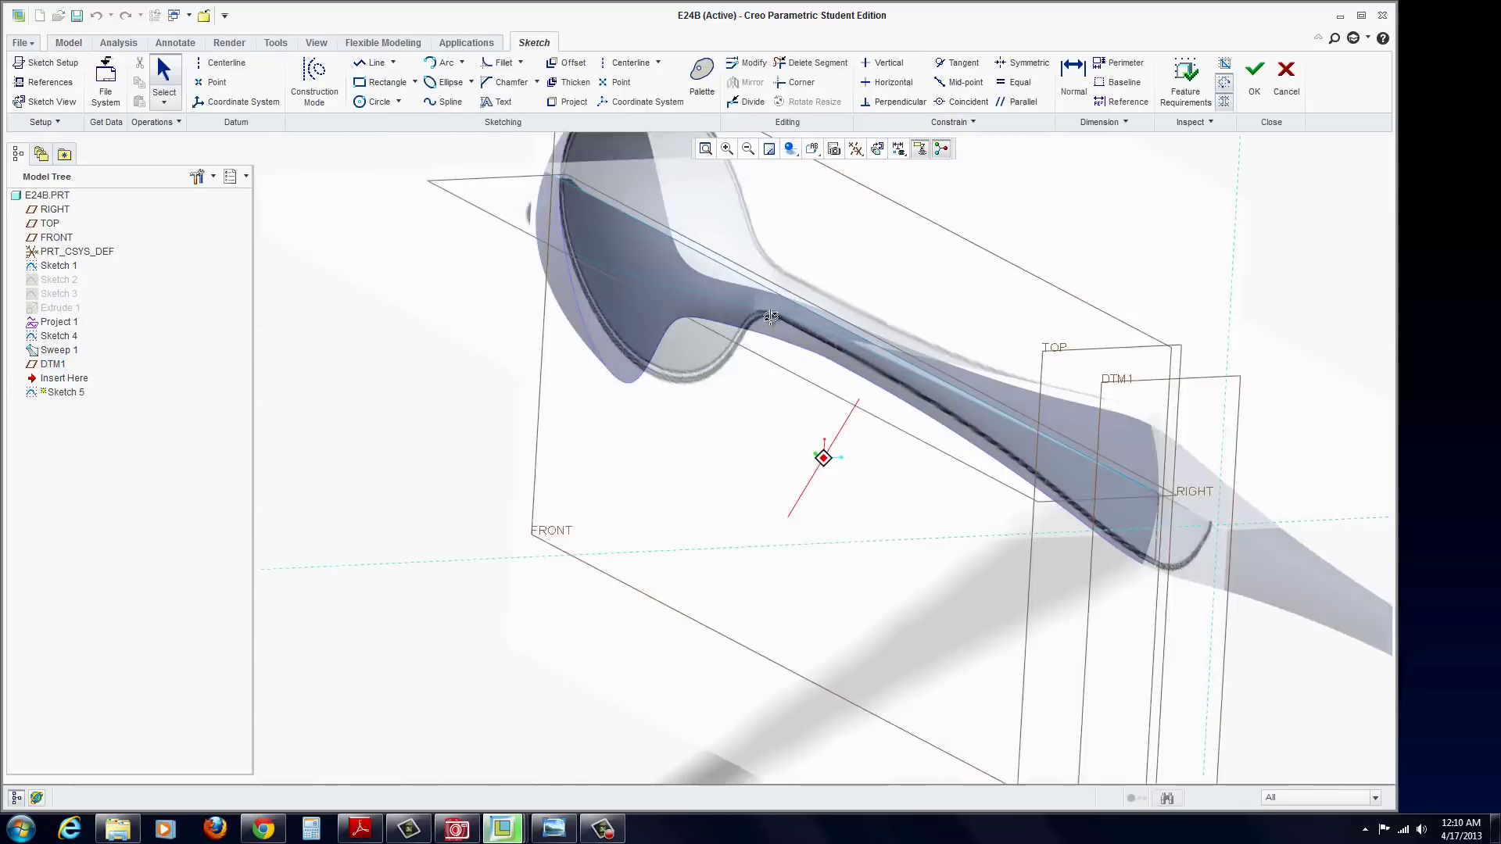
{"action": "mouse_move", "coordinate": [619, 236]}
{"action": "middle_mouse_down"}
{"action": "mouse_move", "coordinate": [782, 375]}
{"action": "mouse_move", "coordinate": [874, 482]}
{"action": "mouse_move", "coordinate": [1217, 636]}
{"action": "middle_mouse_up"}
{"action": "scroll", "coordinate": [1170, 580], "scroll_direction": "up", "scroll_amount": 4}
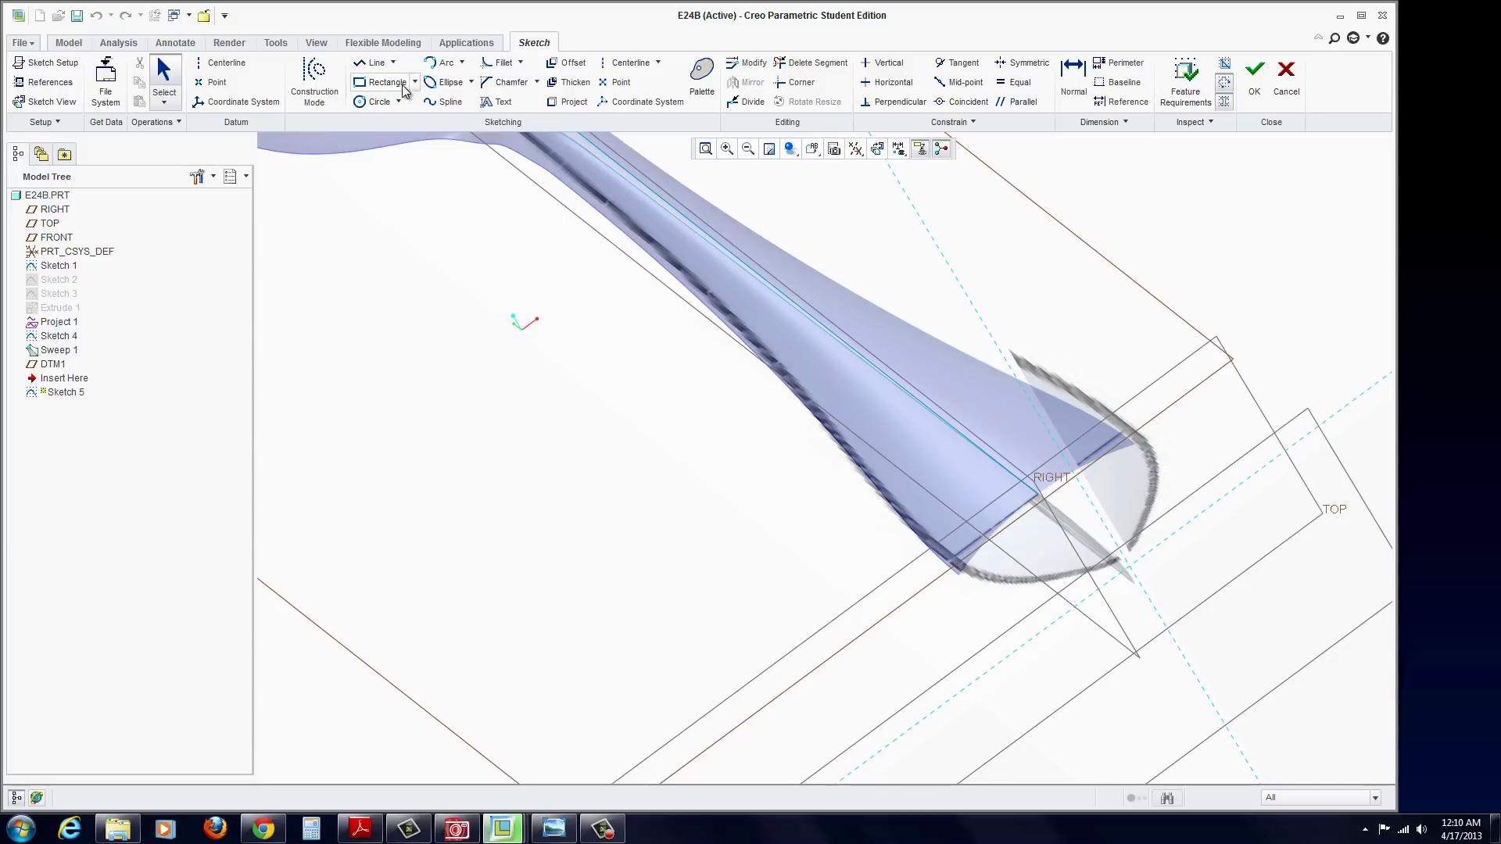
{"action": "left_click", "coordinate": [629, 63]}
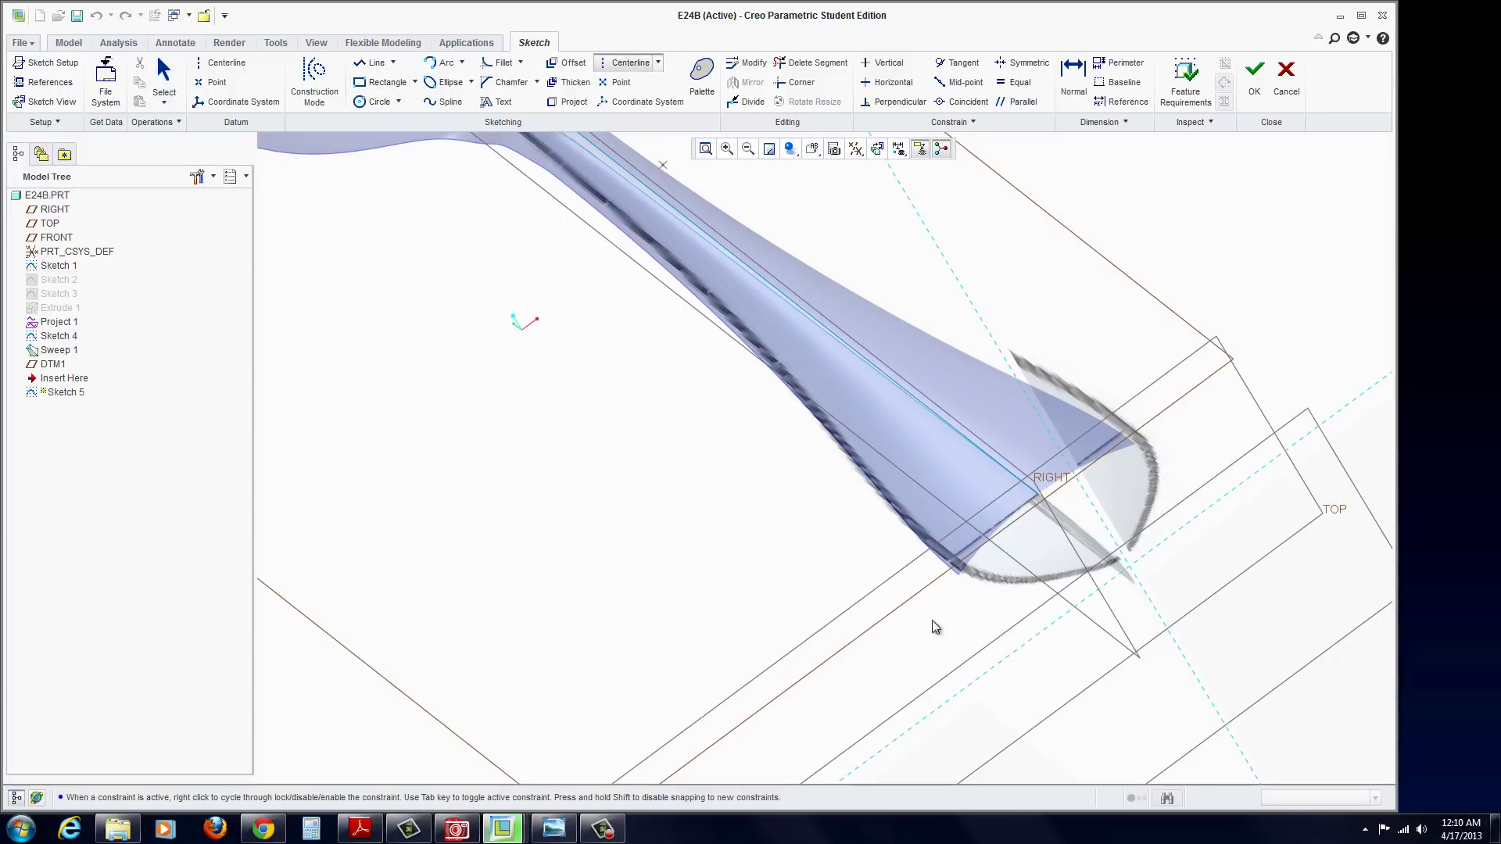
{"action": "left_click", "coordinate": [1133, 570]}
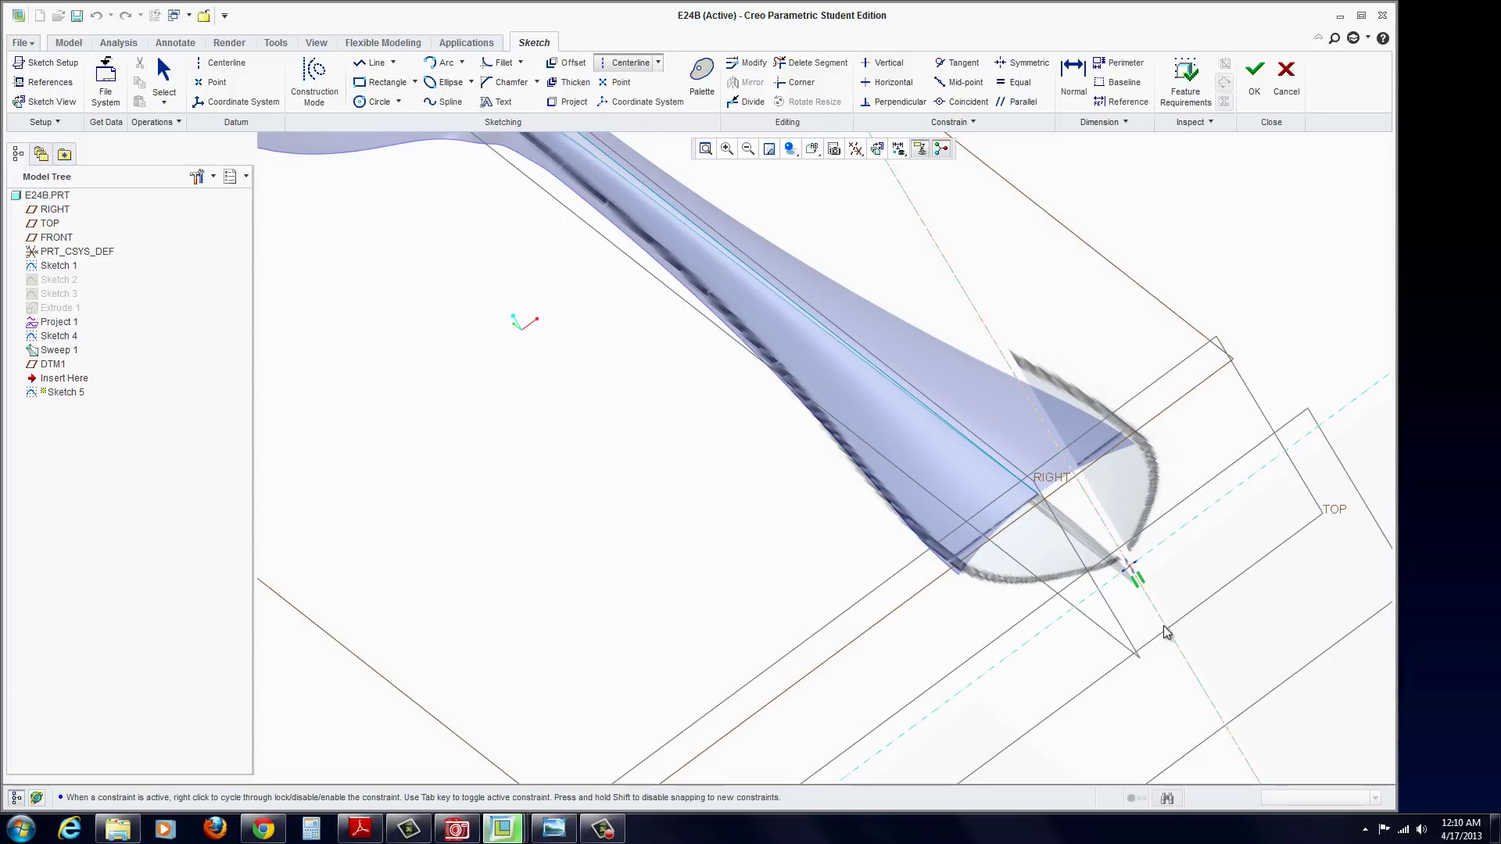
{"action": "middle_click", "coordinate": [1226, 659]}
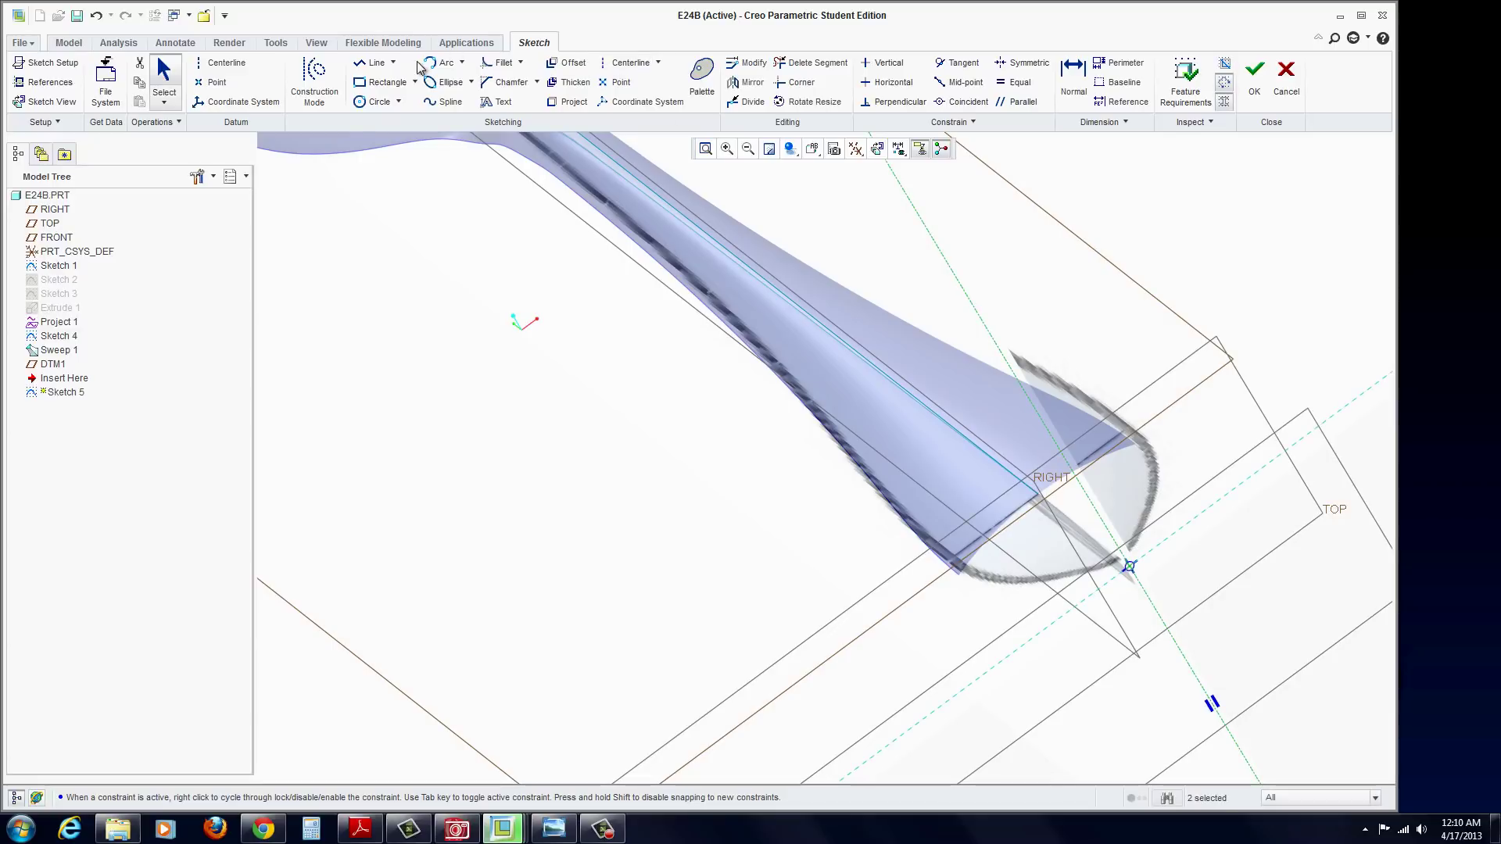
Draw a short spline starting at the line intersection at the handle tip.
{"action": "left_click", "coordinate": [438, 101]}
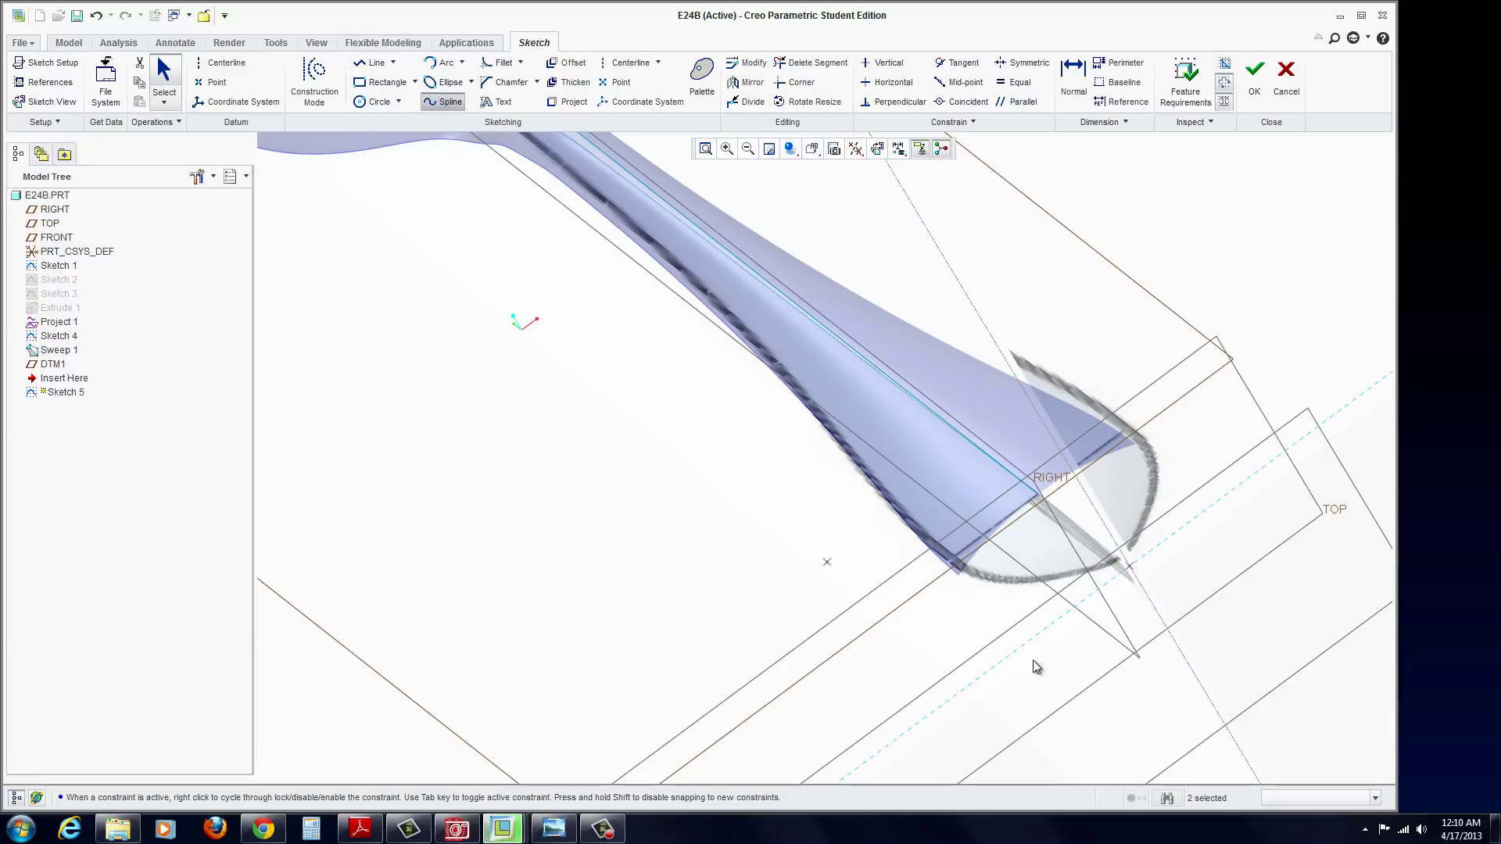
{"action": "scroll", "coordinate": [1145, 585], "scroll_direction": "down", "scroll_amount": 1}
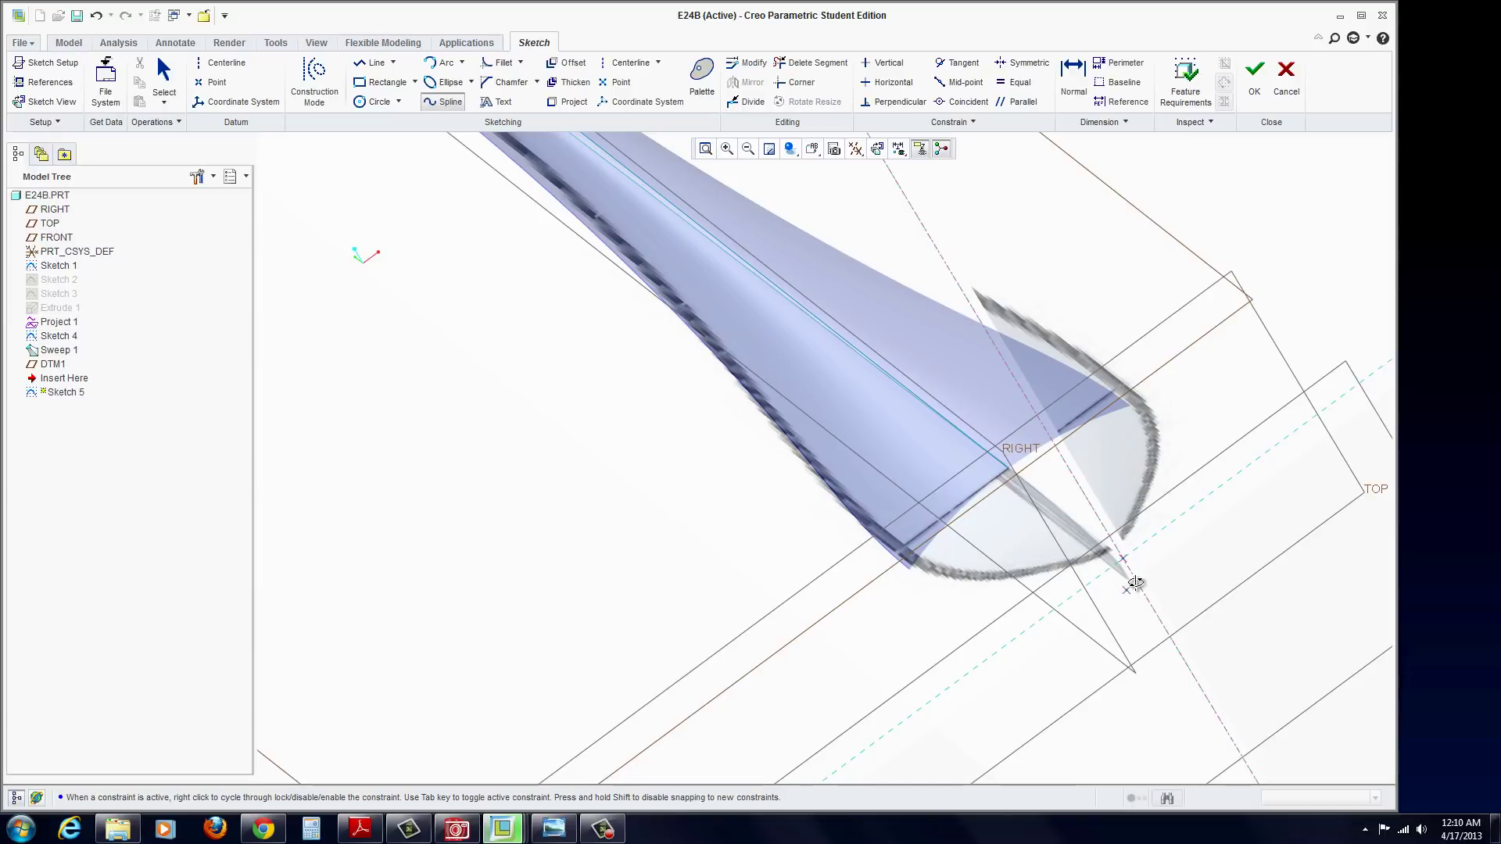
{"action": "scroll", "coordinate": [1134, 594], "scroll_direction": "down", "scroll_amount": 2}
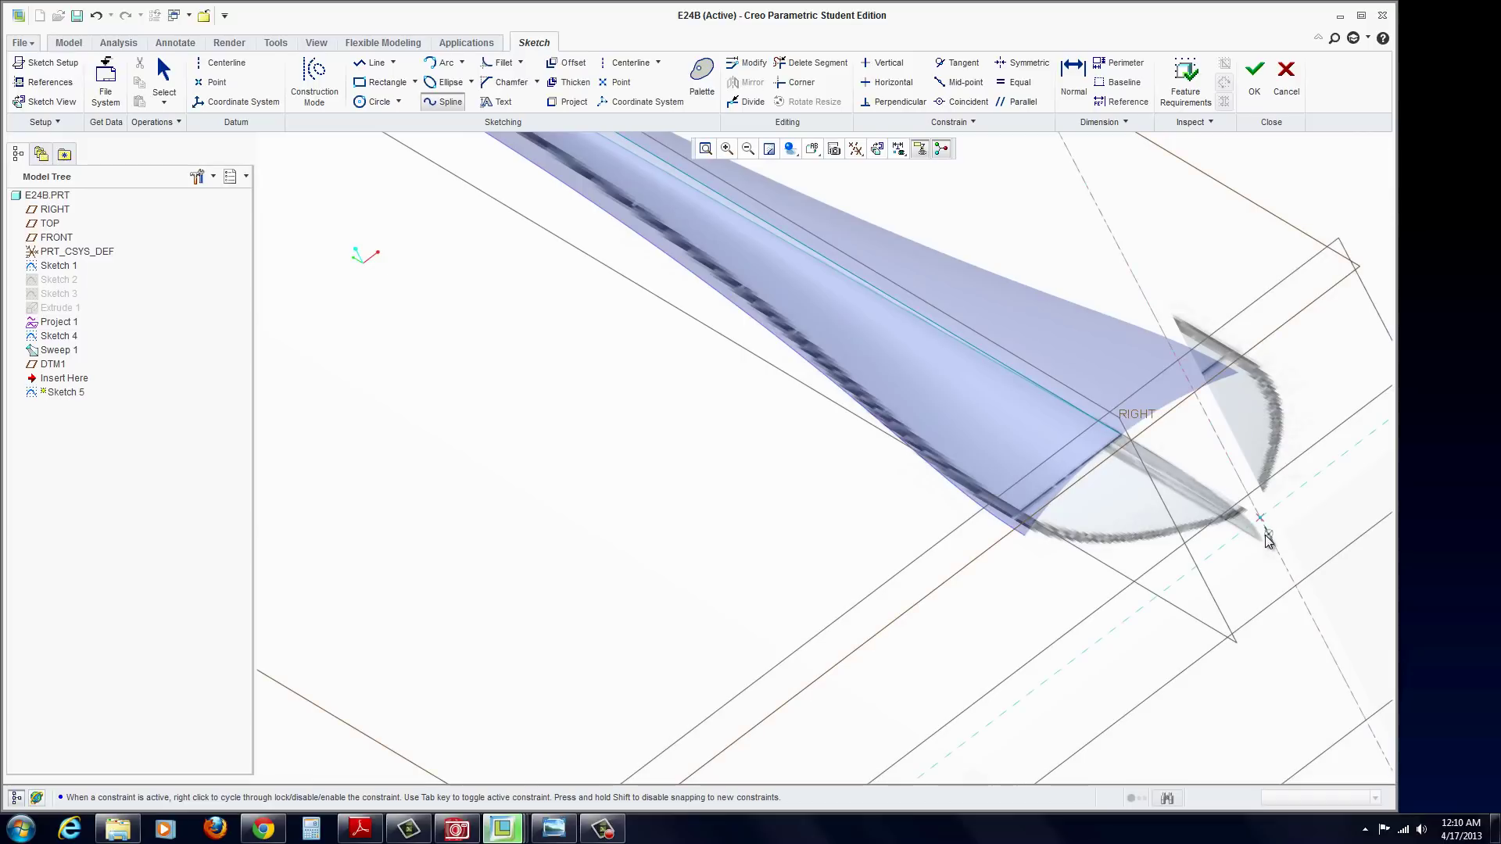
{"action": "scroll", "coordinate": [1268, 539], "scroll_direction": "down", "scroll_amount": 2}
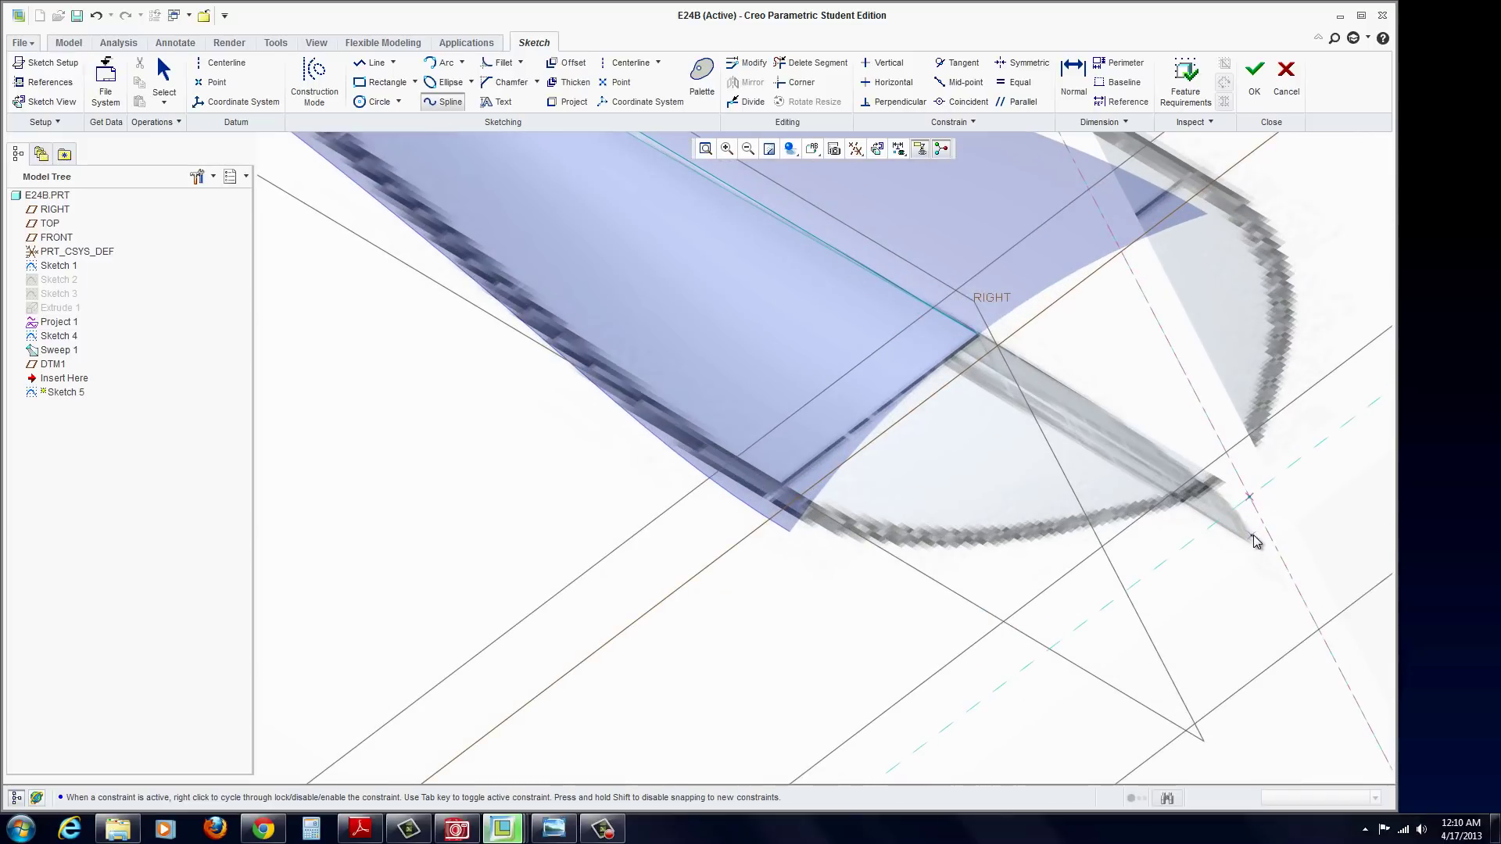
{"action": "left_click", "coordinate": [1249, 497]}
{"action": "middle_click", "coordinate": [1289, 530]}
{"action": "middle_click", "coordinate": [1274, 527]}
Adjust the spline endpoint and accept the sketch as Sketch 5.
{"action": "scroll", "coordinate": [1276, 543], "scroll_direction": "up", "scroll_amount": 2}
{"action": "scroll", "coordinate": [1275, 542], "scroll_direction": "up", "scroll_amount": 1}
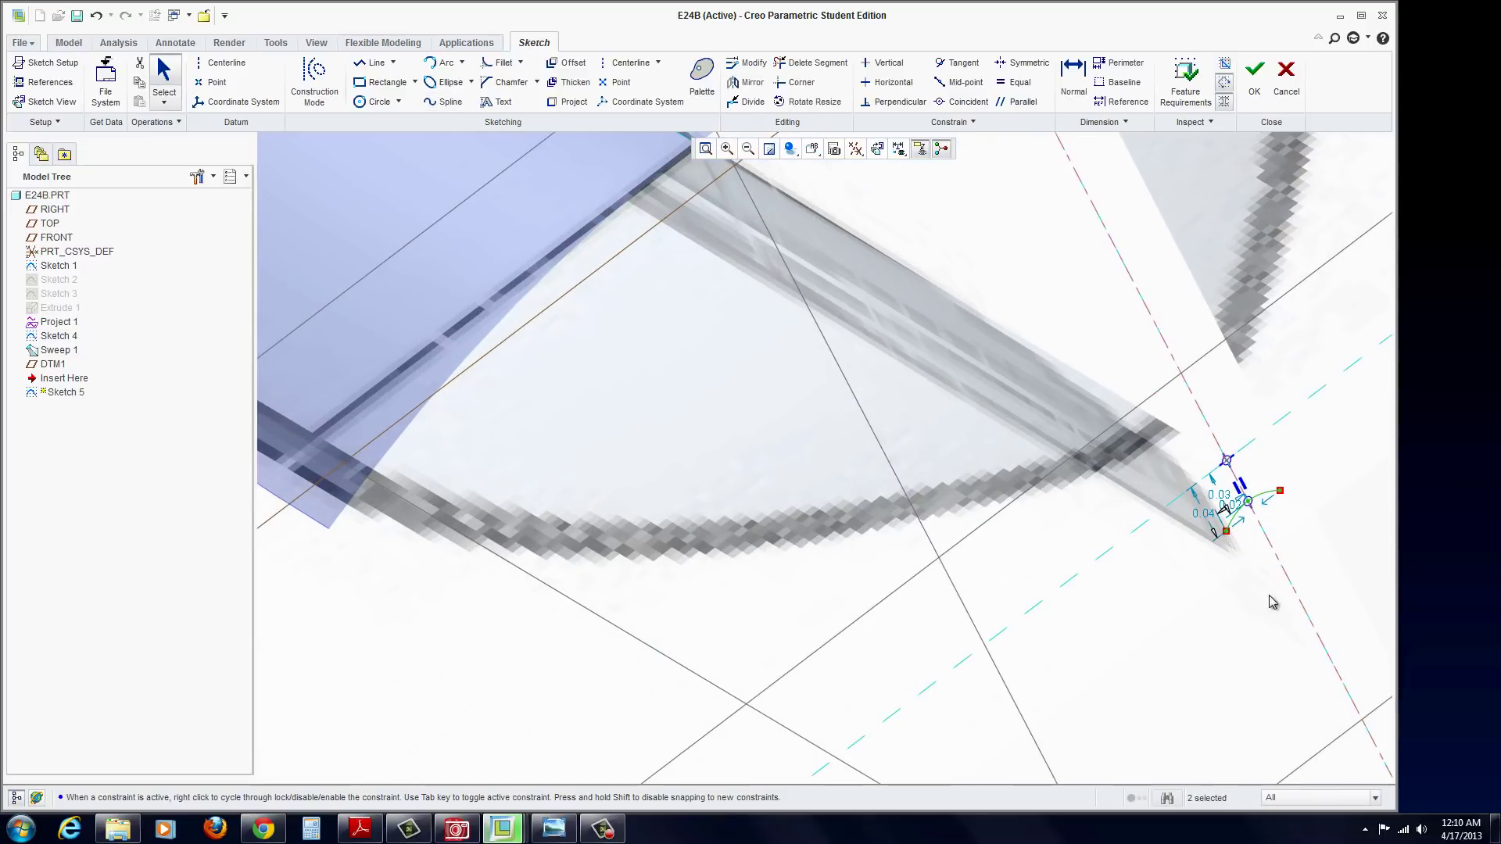
{"action": "scroll", "coordinate": [1220, 674], "scroll_direction": "down", "scroll_amount": 1}
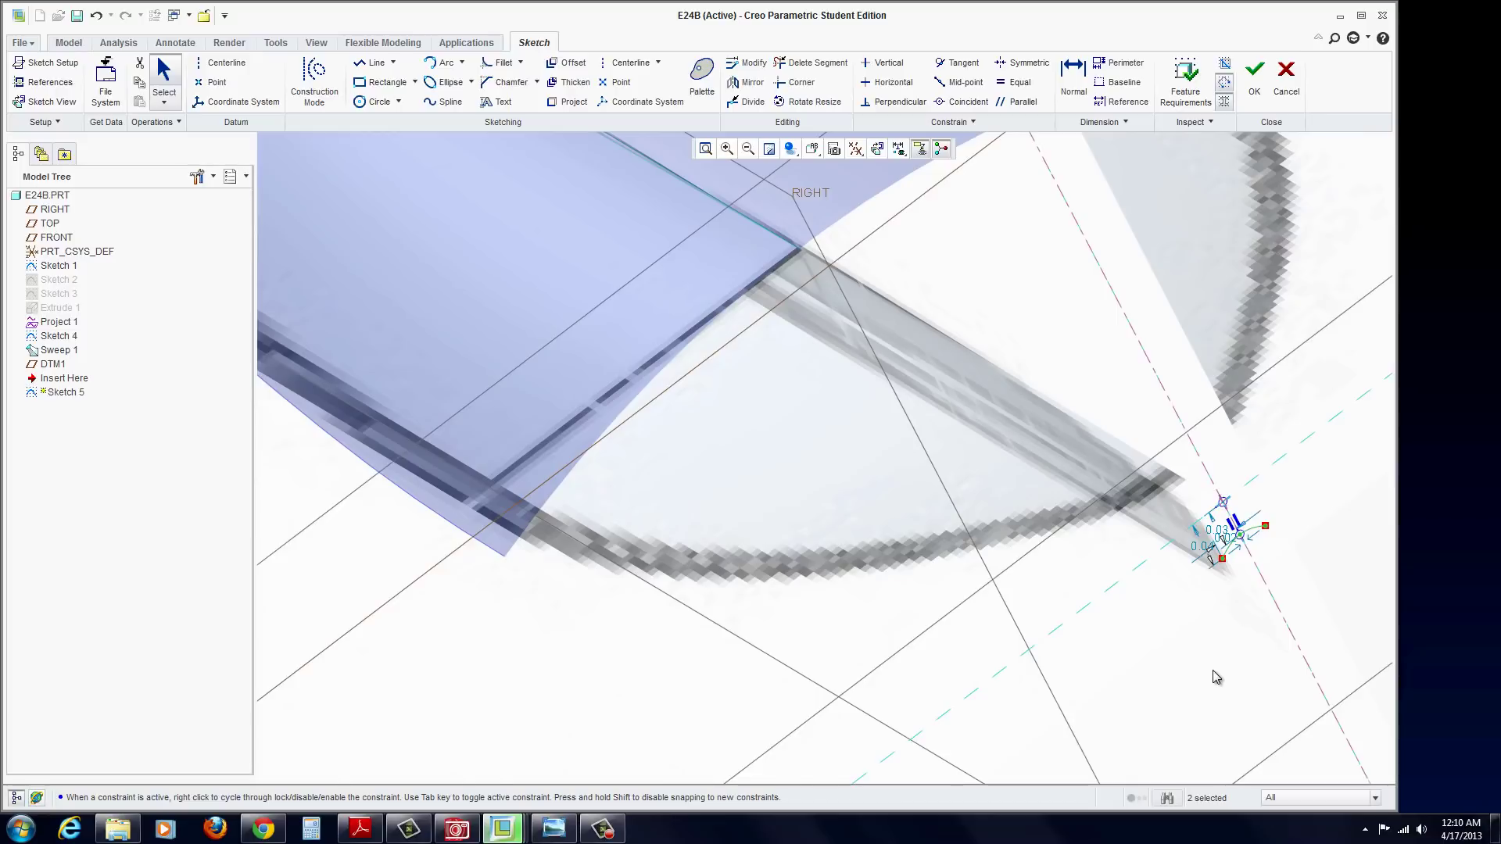
{"action": "scroll", "coordinate": [1213, 669], "scroll_direction": "down", "scroll_amount": 1}
{"action": "scroll", "coordinate": [1213, 670], "scroll_direction": "down", "scroll_amount": 1}
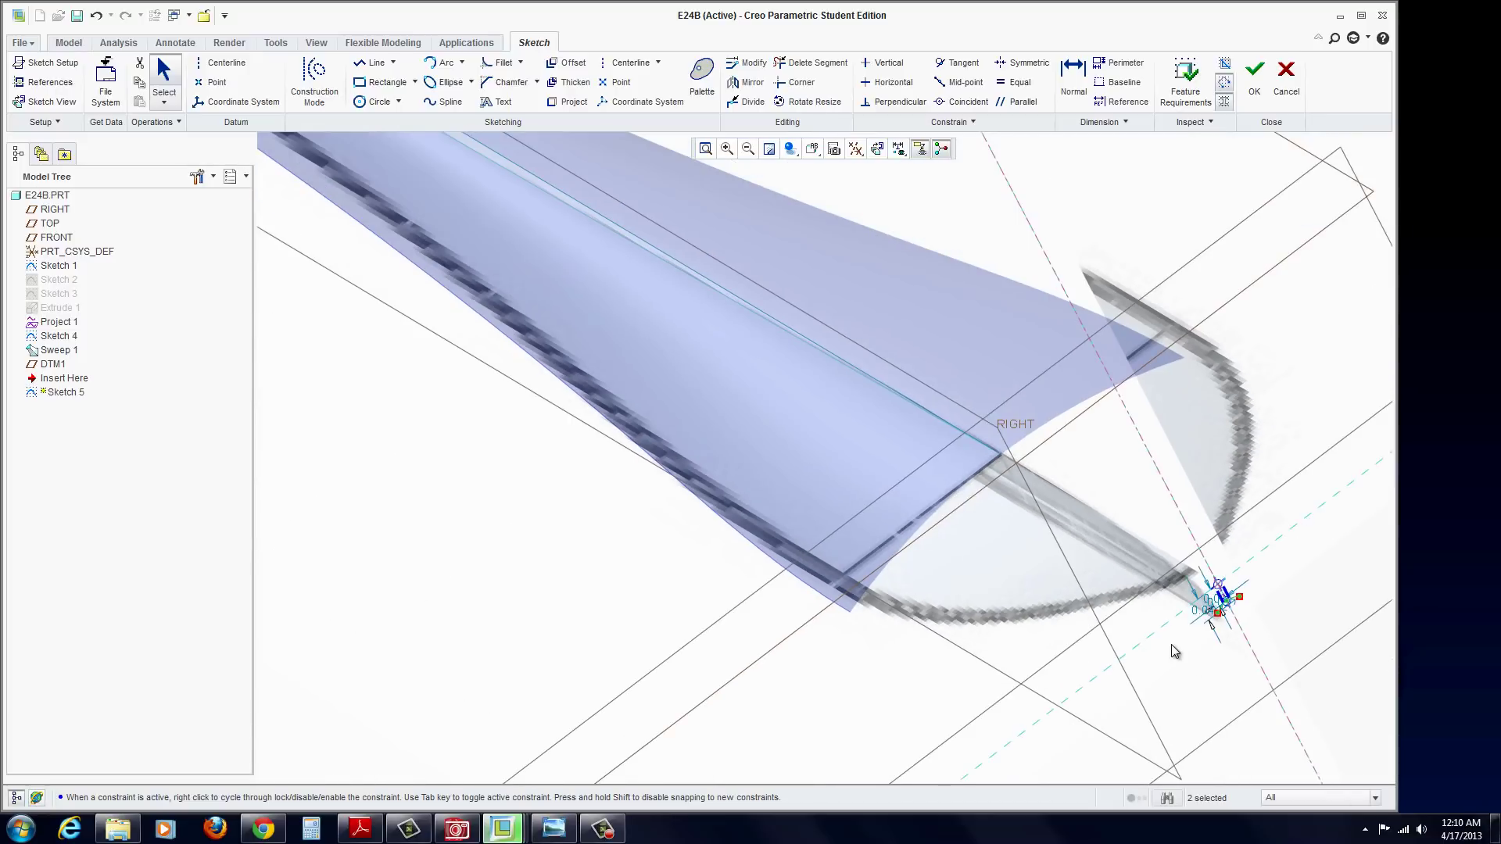
{"action": "scroll", "coordinate": [1217, 611], "scroll_direction": "up", "scroll_amount": 5}
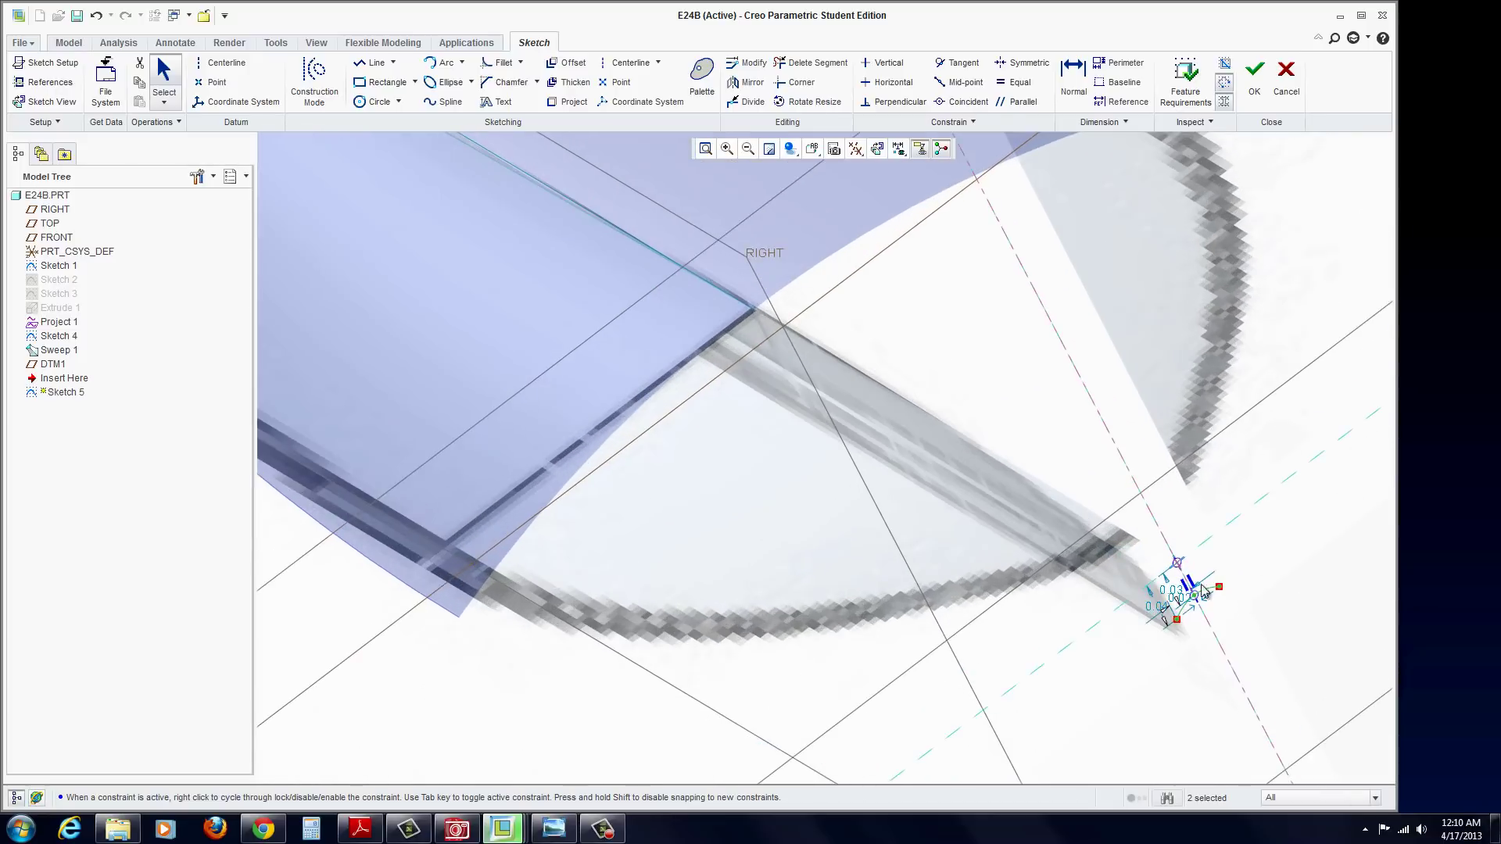
{"action": "left_click_drag", "start_coordinate": [1177, 661], "coordinate": [1172, 655]}
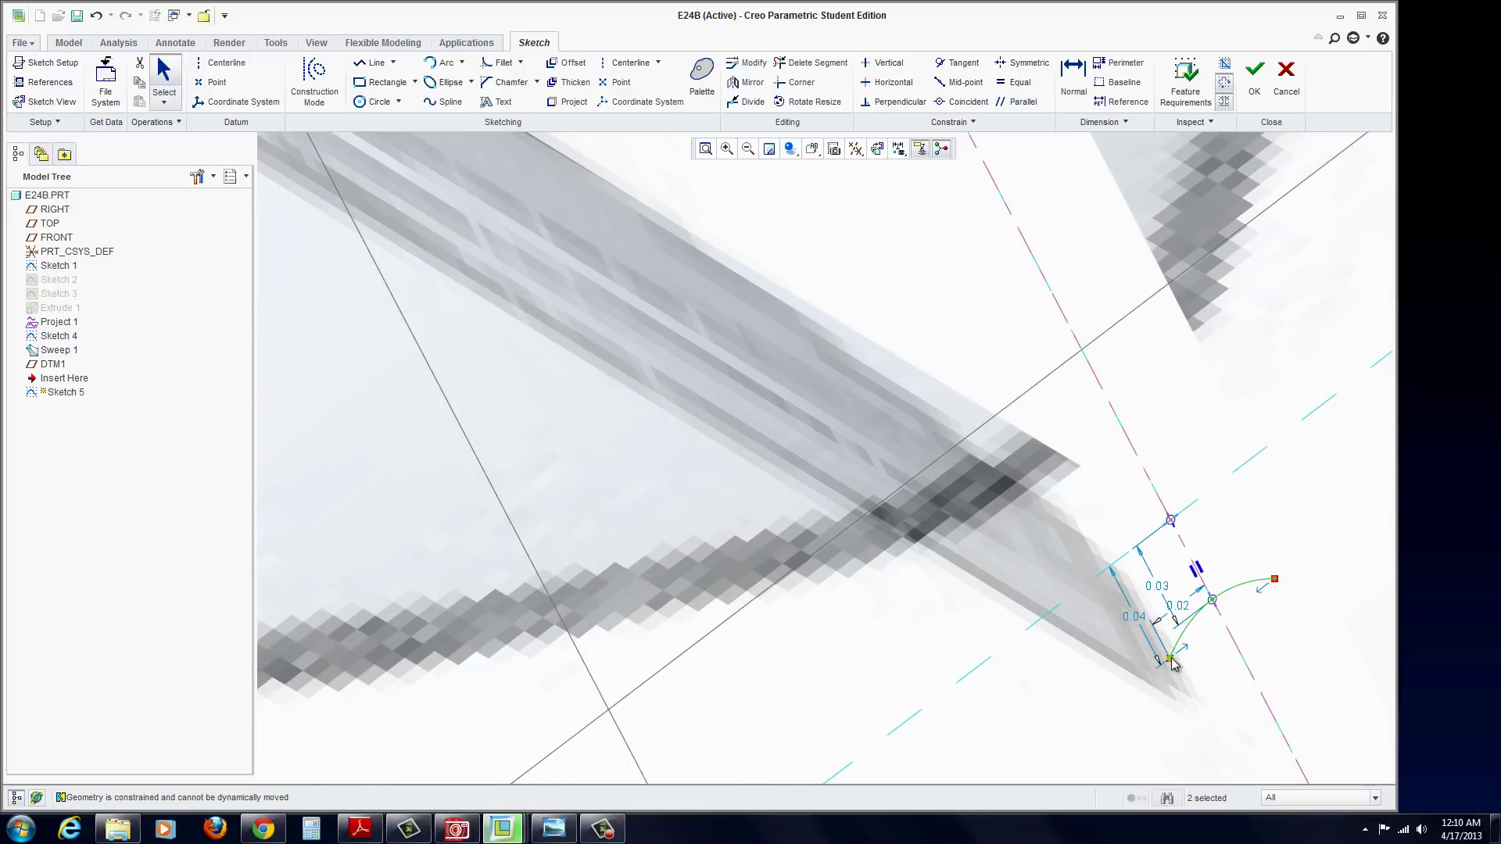
{"action": "scroll", "coordinate": [1196, 711], "scroll_direction": "down", "scroll_amount": 10}
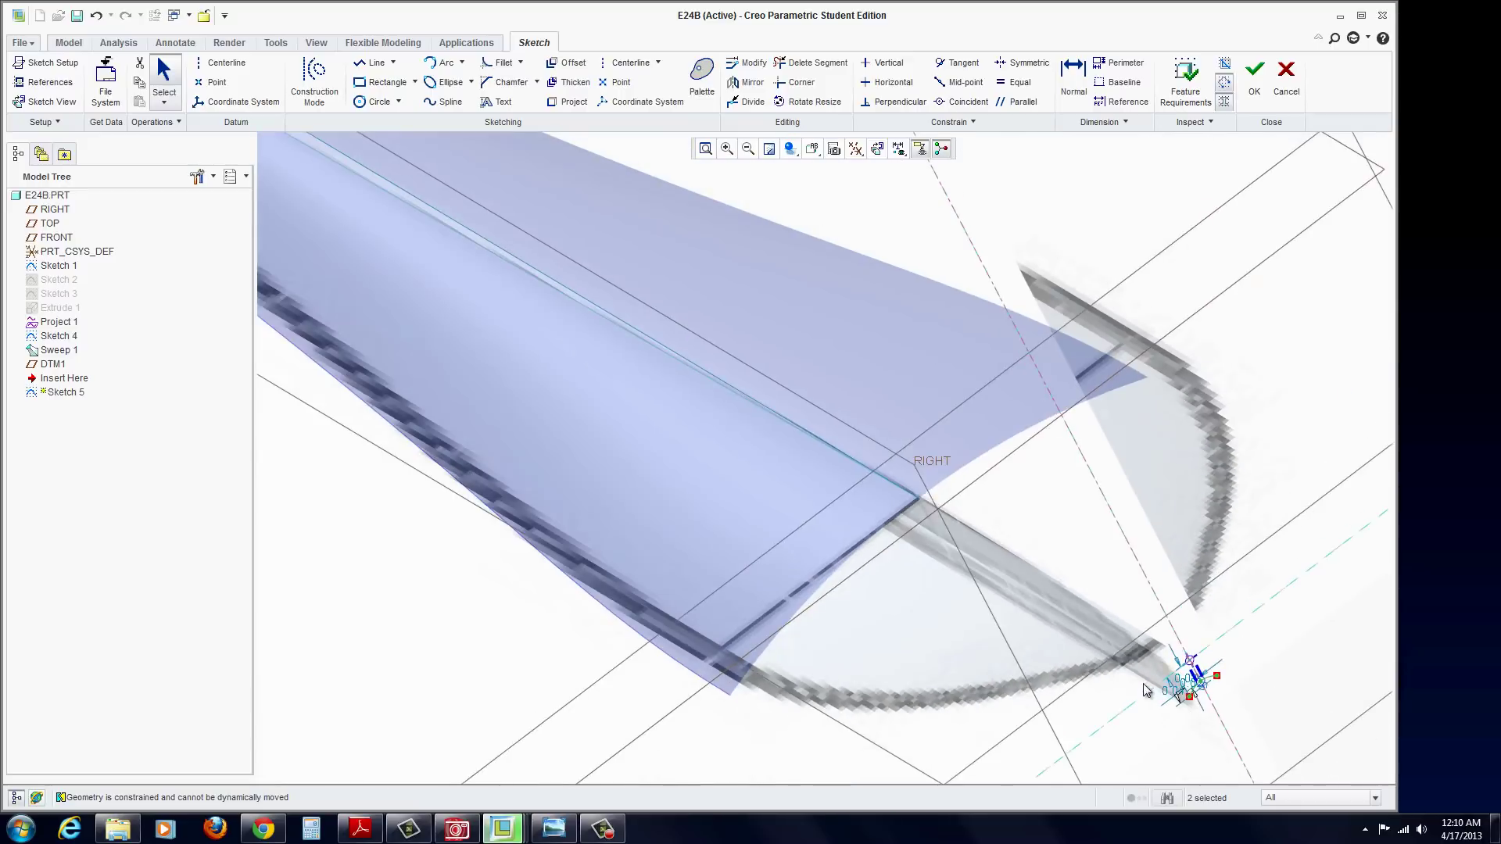
{"action": "left_click", "coordinate": [1259, 90]}
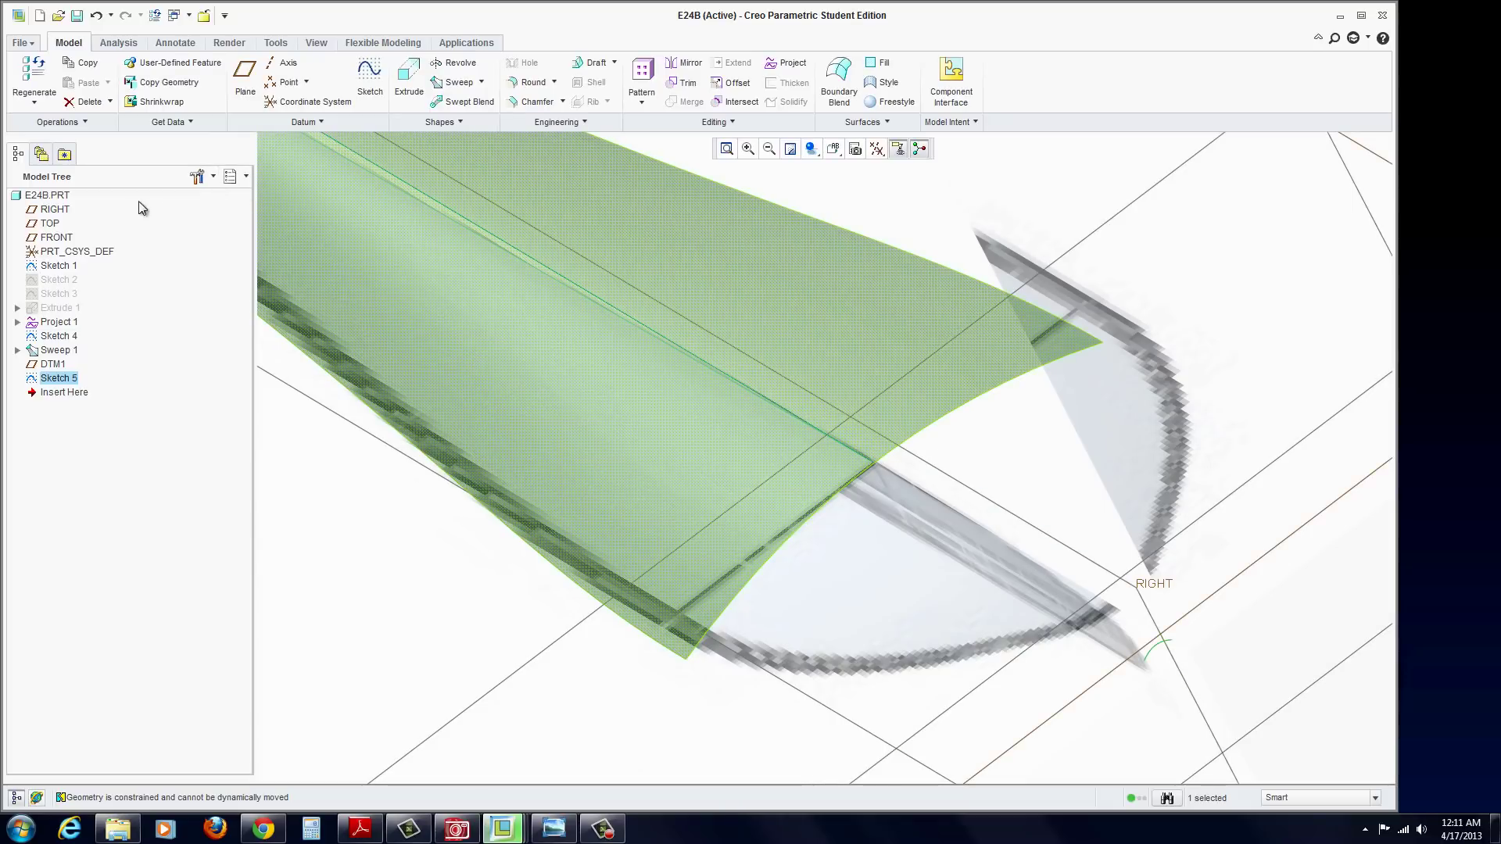
On FRONT, sketch a horizontal line from the RIGHT reference point to the vertical reference as Sketch 6.
{"action": "left_click", "coordinate": [54, 237]}
{"action": "left_click", "coordinate": [374, 78]}
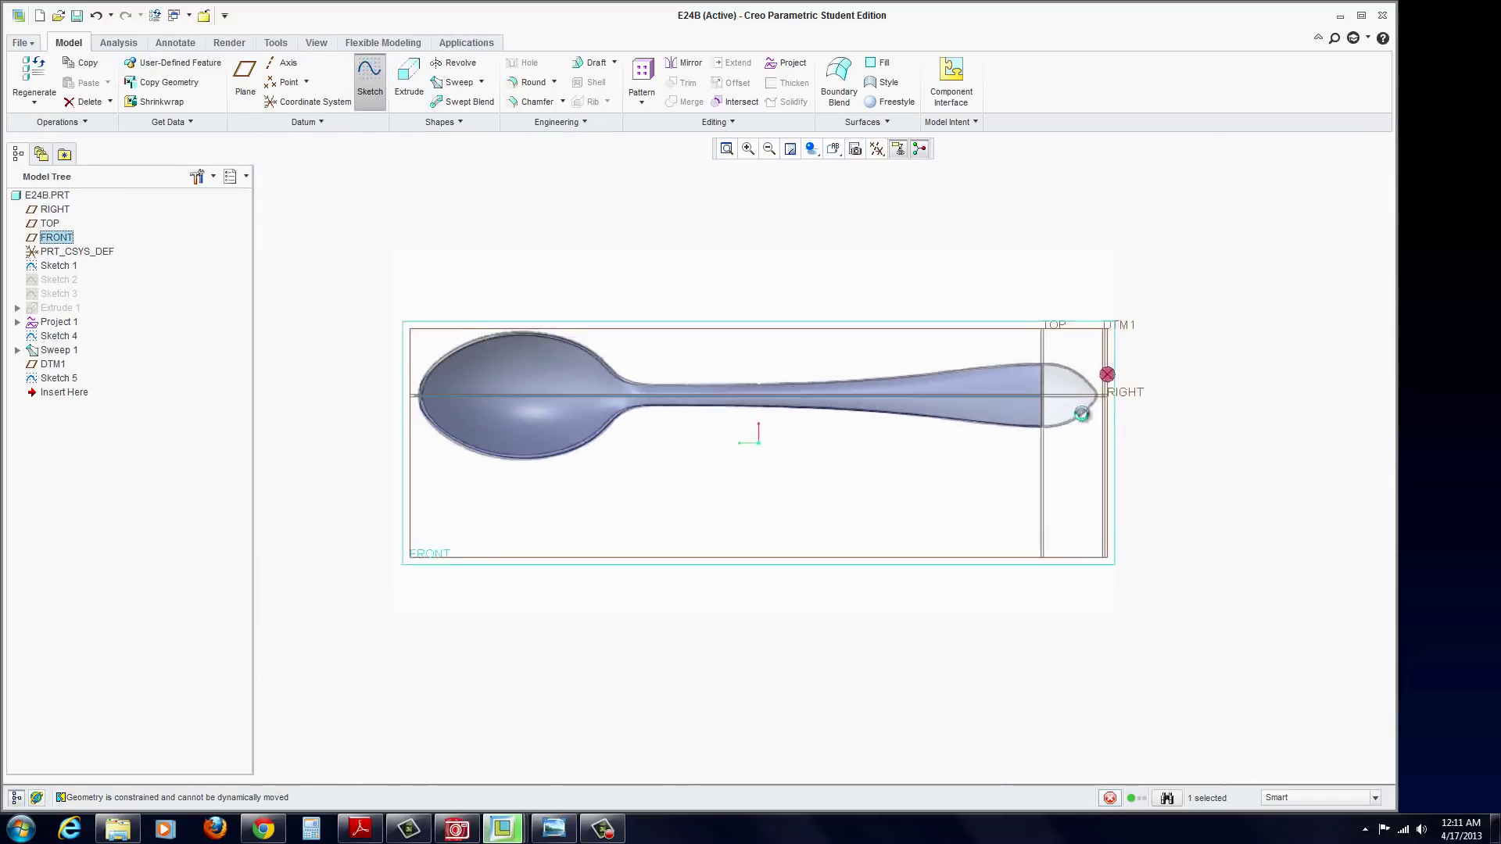
{"action": "scroll", "coordinate": [1110, 423], "scroll_direction": "up", "scroll_amount": 4}
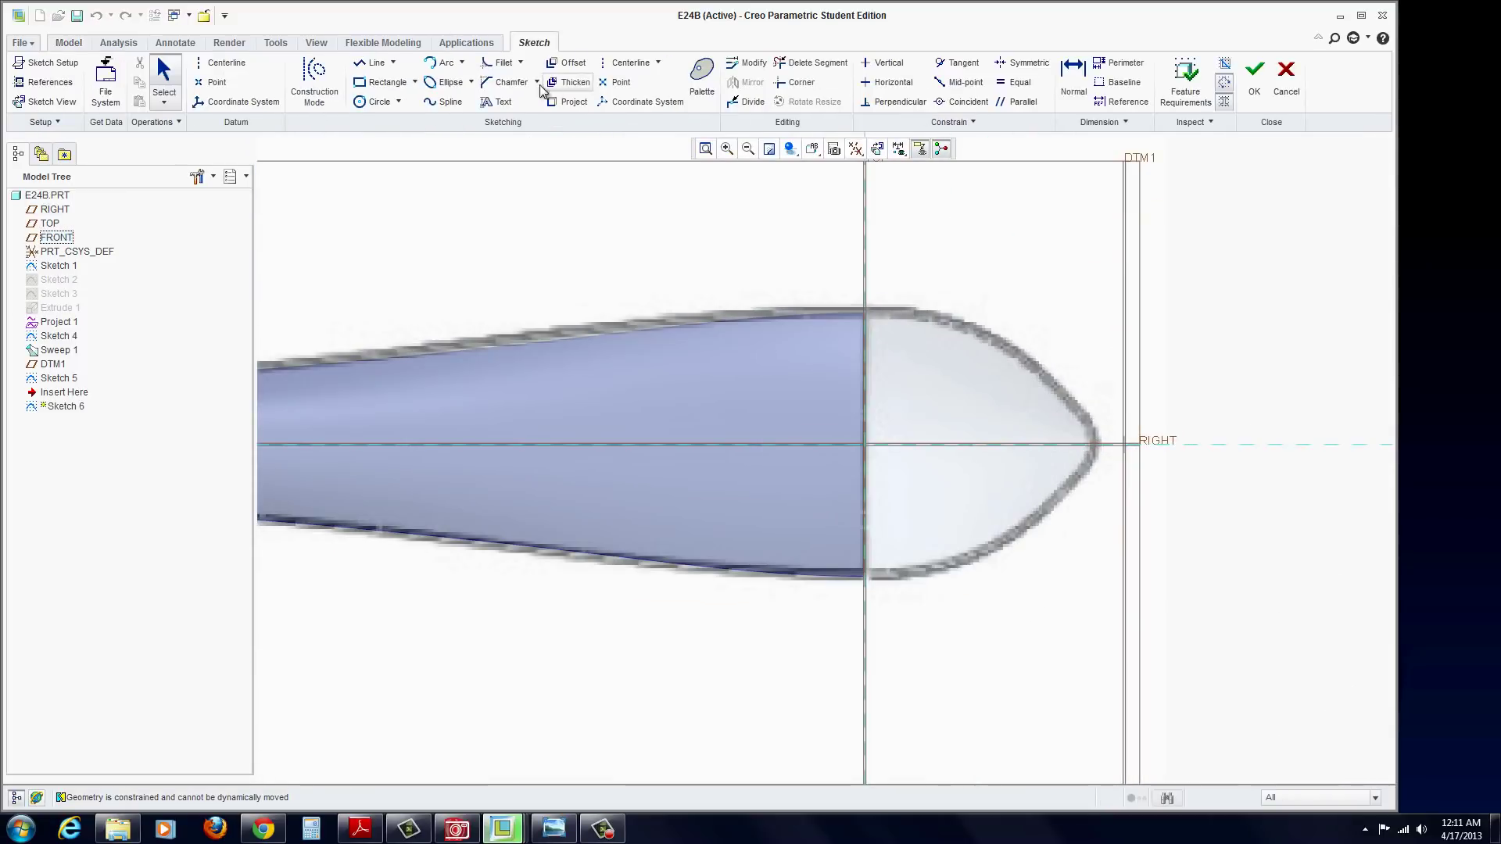
{"action": "left_click", "coordinate": [373, 63]}
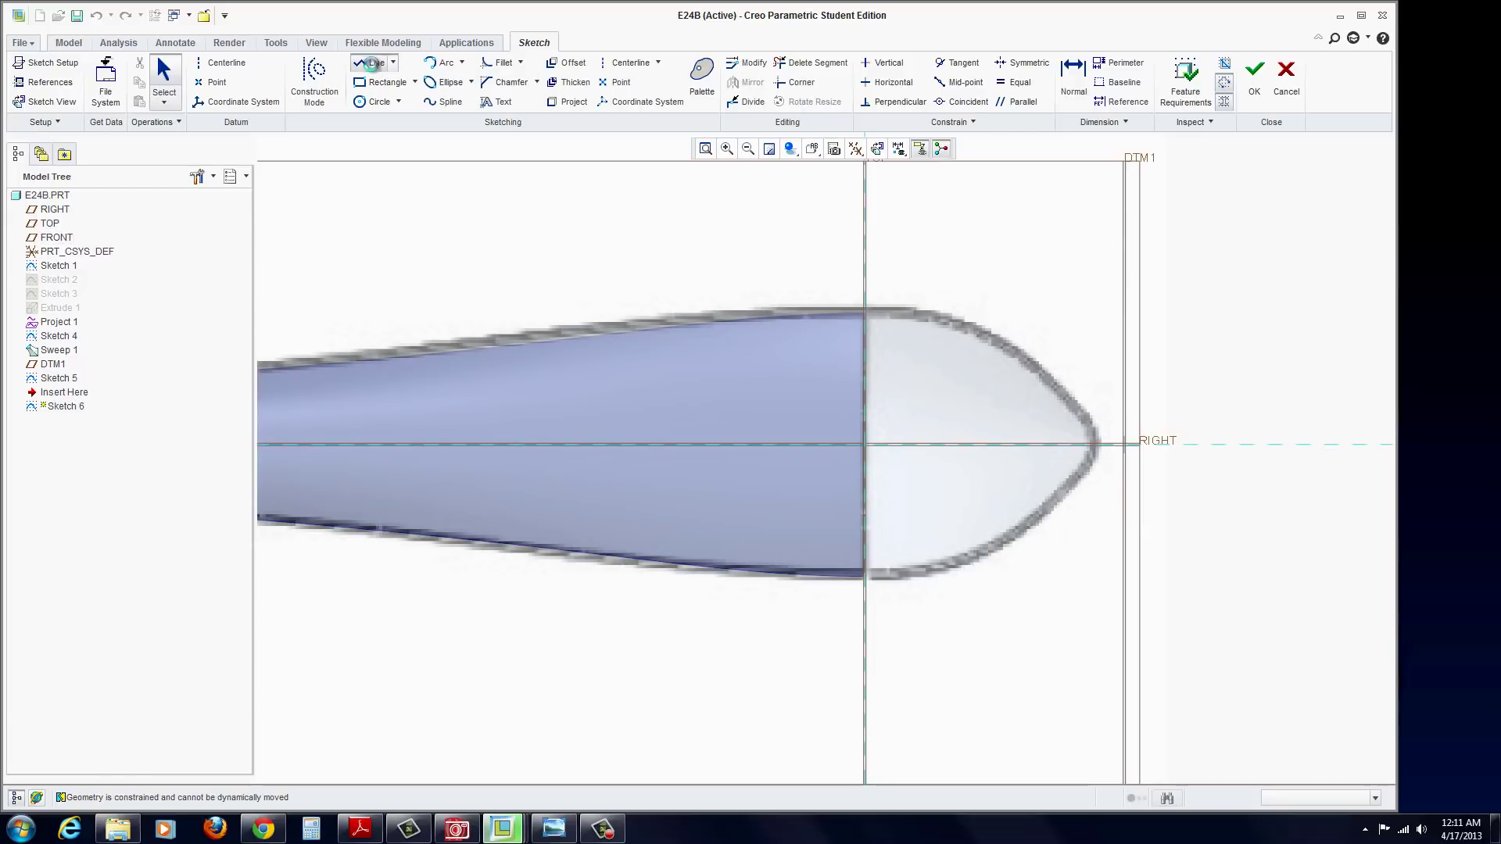
{"action": "left_click", "coordinate": [1192, 445]}
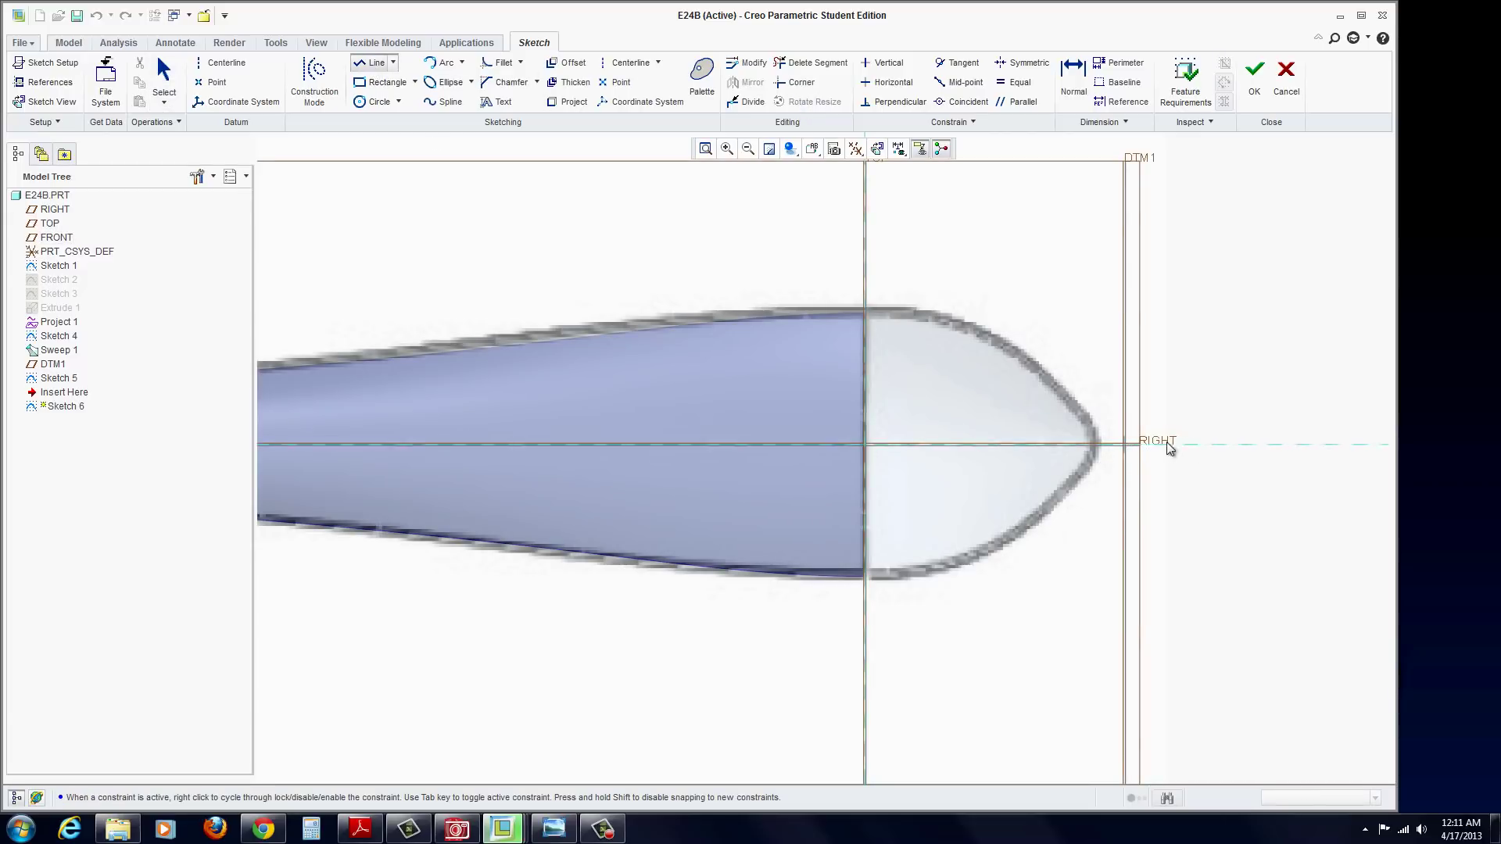
{"action": "left_click", "coordinate": [864, 444]}
{"action": "middle_click", "coordinate": [947, 522]}
{"action": "mouse_move", "coordinate": [1080, 491]}
{"action": "middle_mouse_down"}
{"action": "mouse_move", "coordinate": [1078, 442]}
{"action": "mouse_move", "coordinate": [1022, 429]}
{"action": "mouse_move", "coordinate": [1243, 172]}
{"action": "middle_mouse_up"}
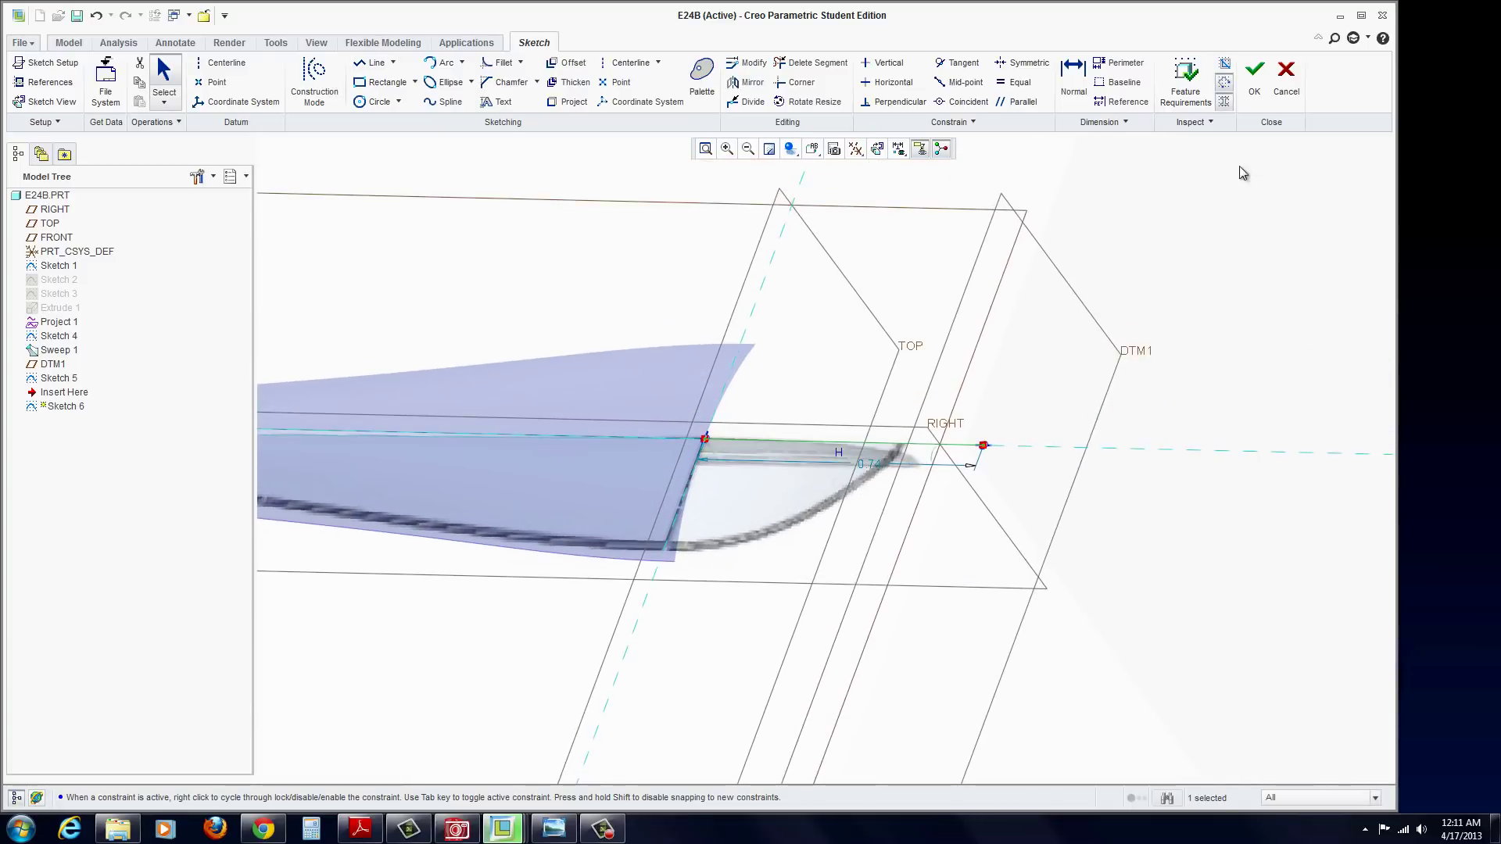
{"action": "left_click", "coordinate": [1255, 70]}
{"action": "scroll", "coordinate": [838, 451], "scroll_direction": "down", "scroll_amount": 3}
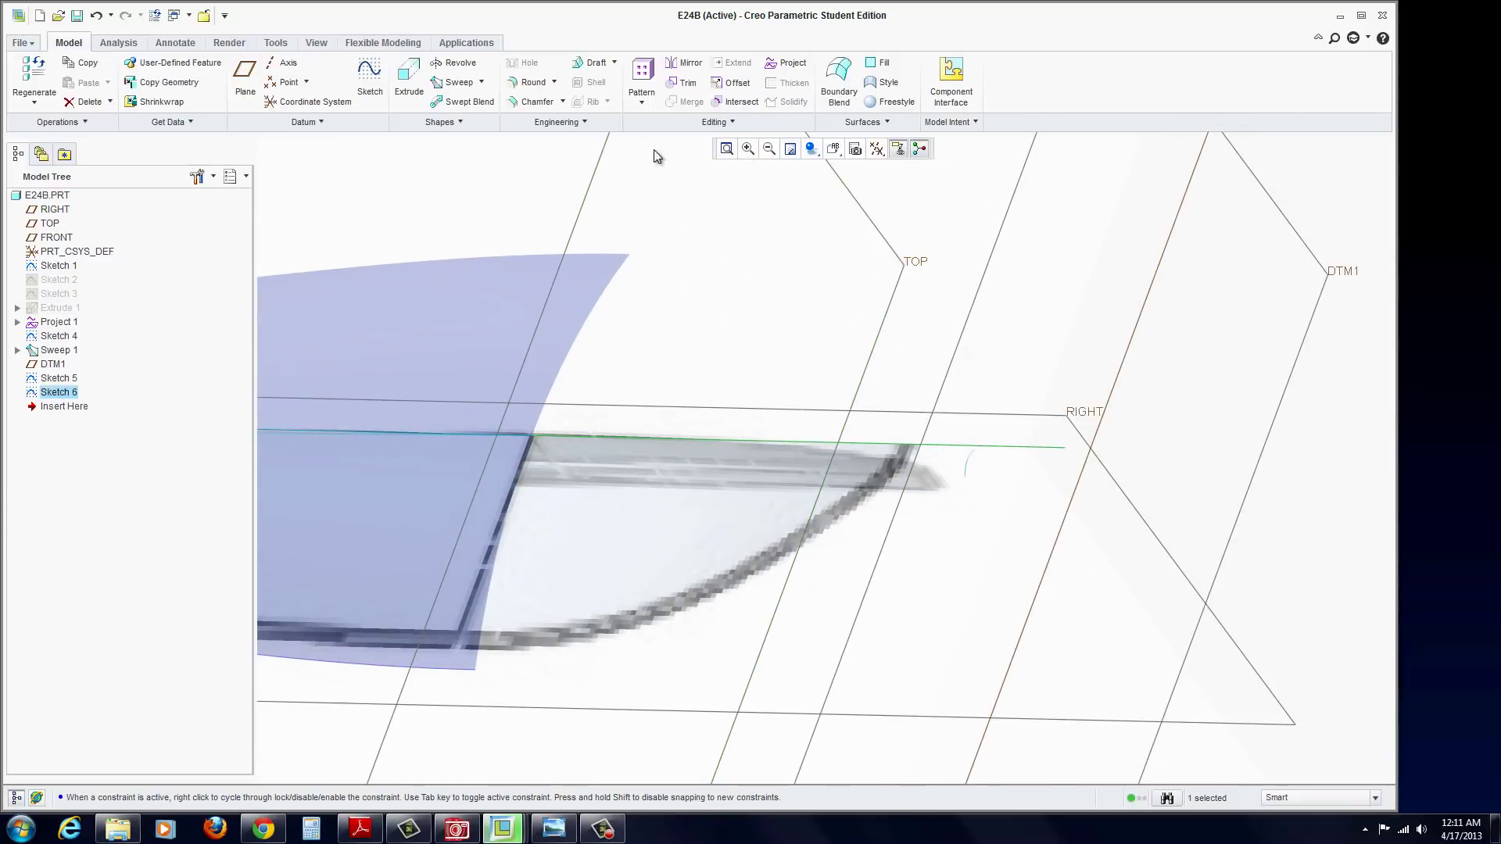
Start a surface swept blend along the Sketch 6 line and view its References and Sections settings.
{"action": "left_click", "coordinate": [467, 102]}
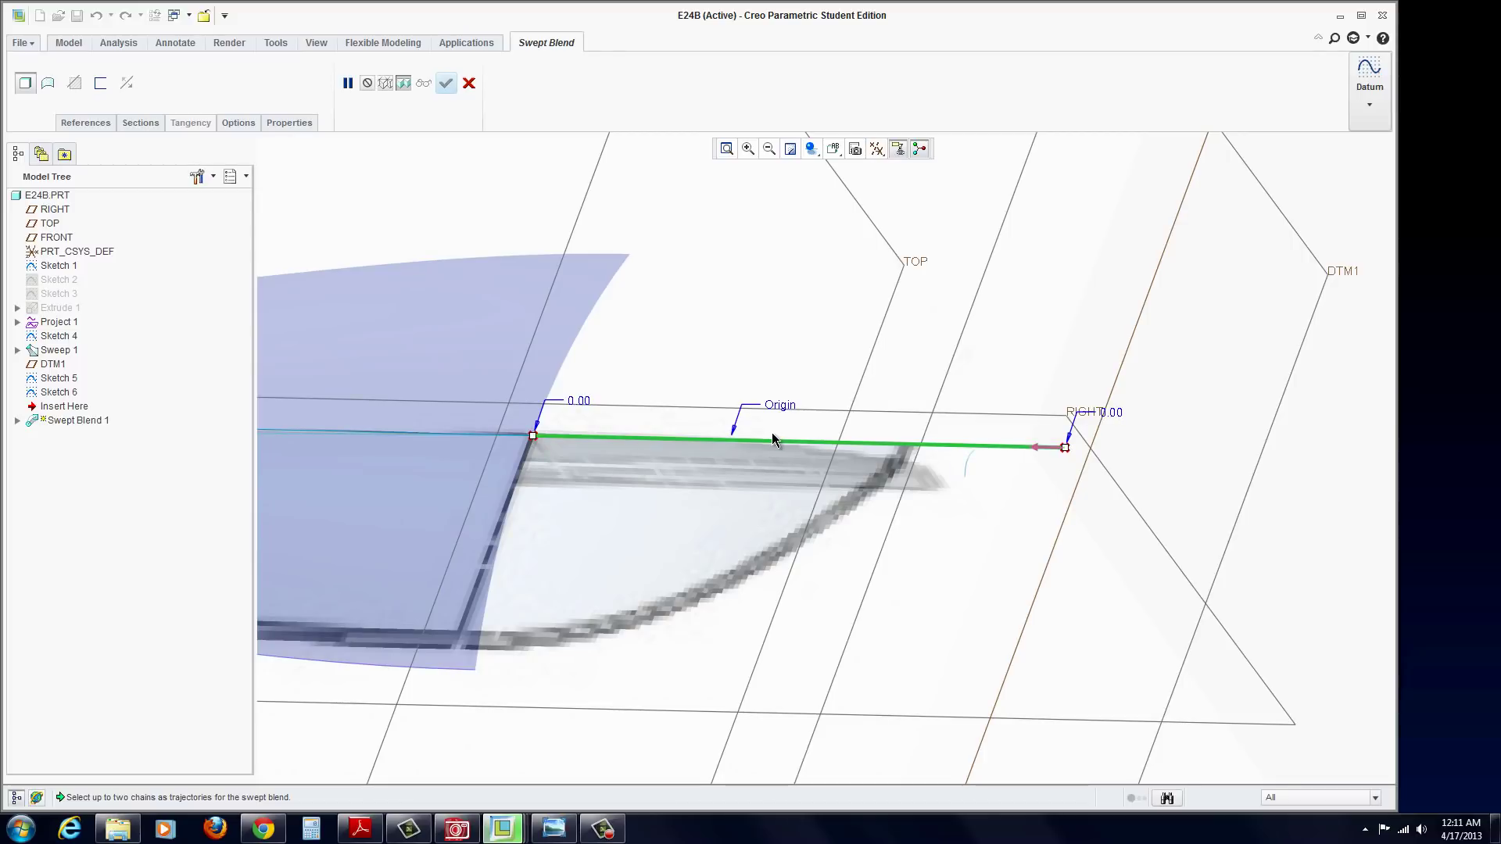
{"action": "left_click", "coordinate": [48, 86]}
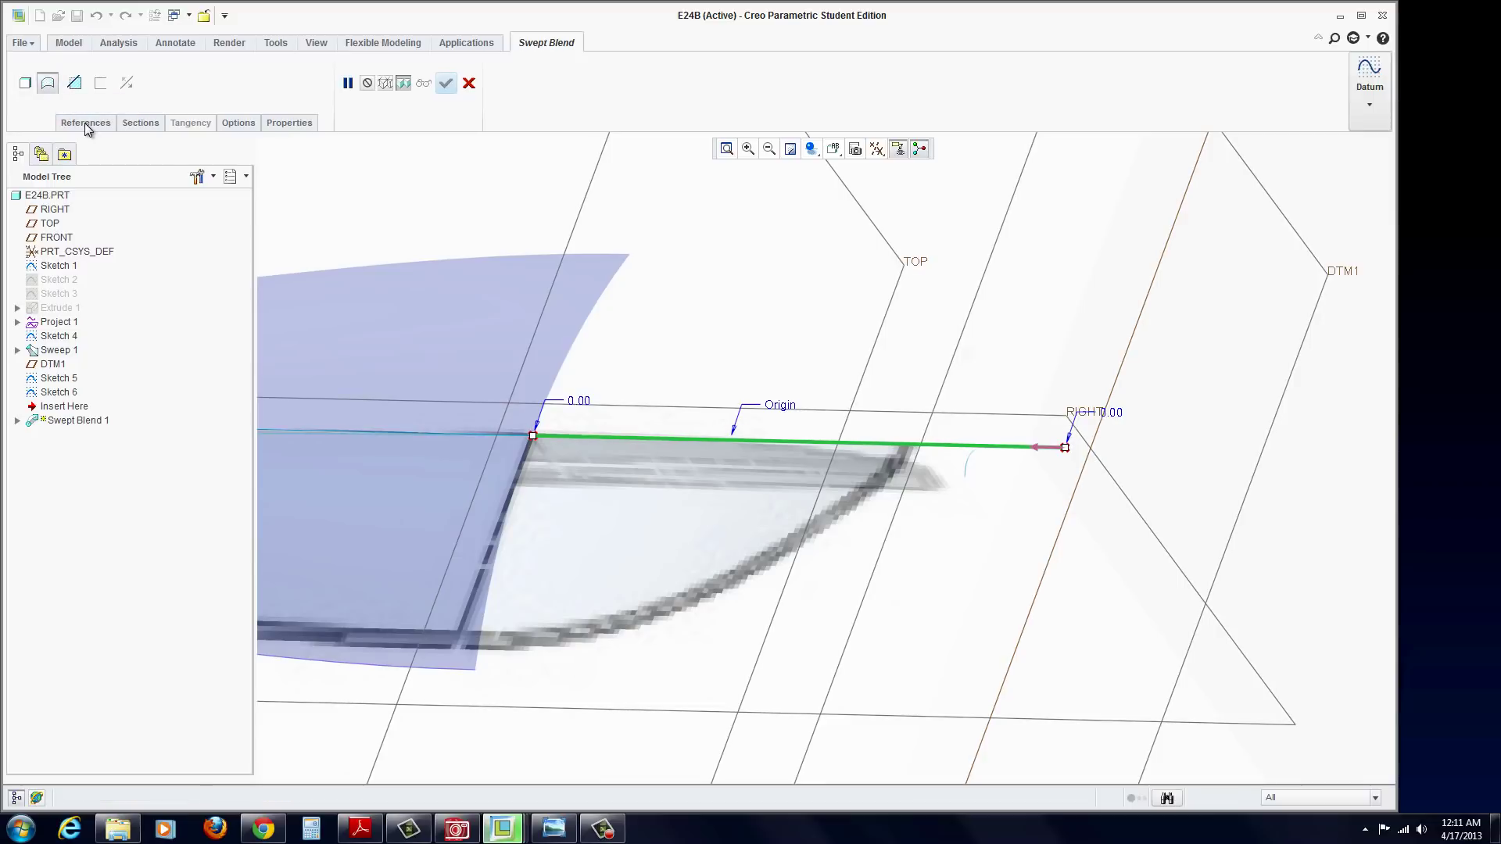
{"action": "left_click", "coordinate": [86, 123]}
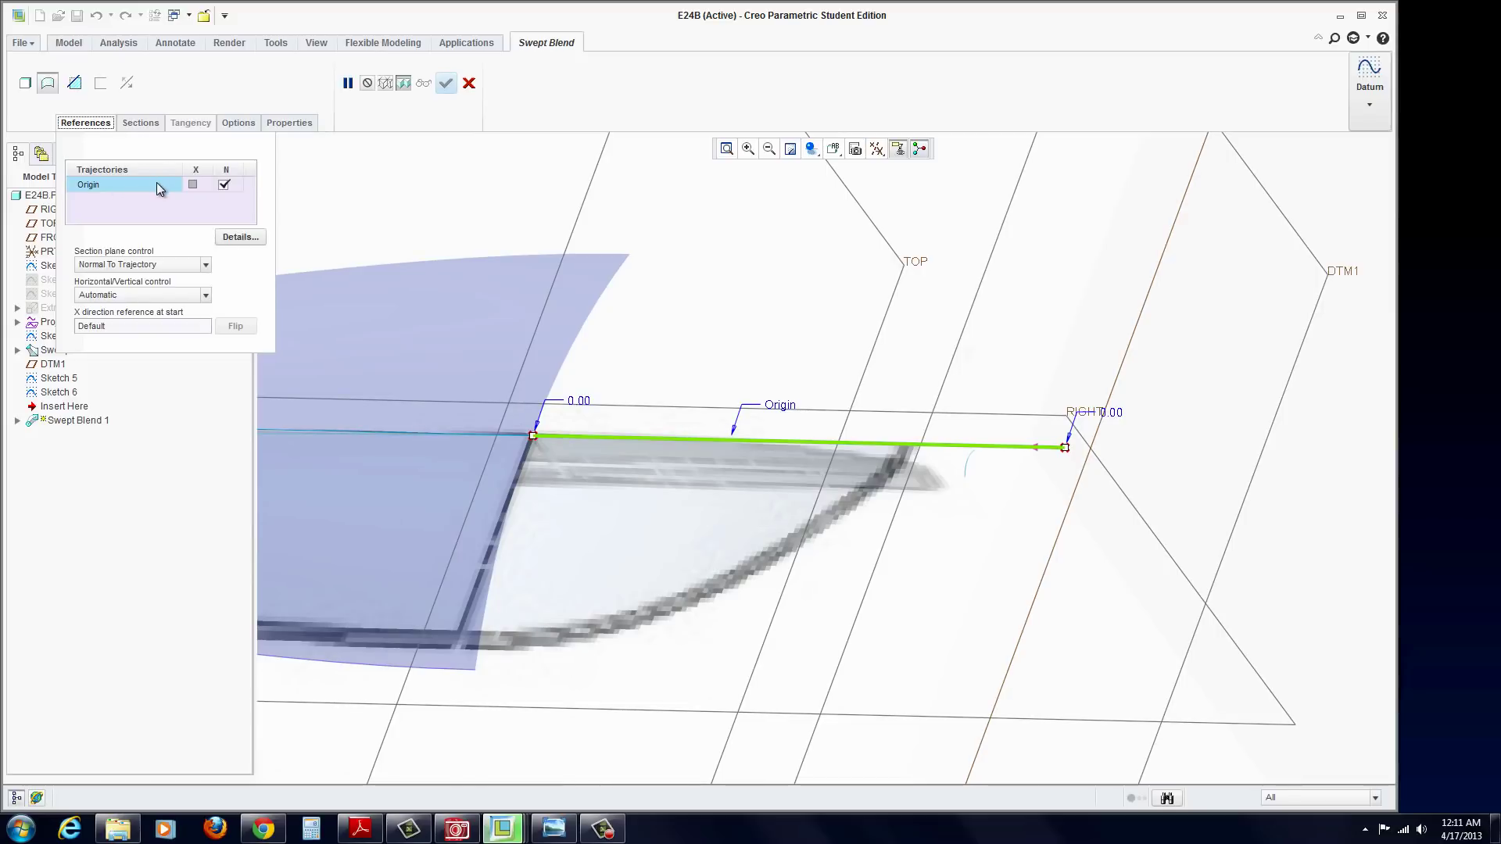
{"action": "left_click", "coordinate": [142, 125]}
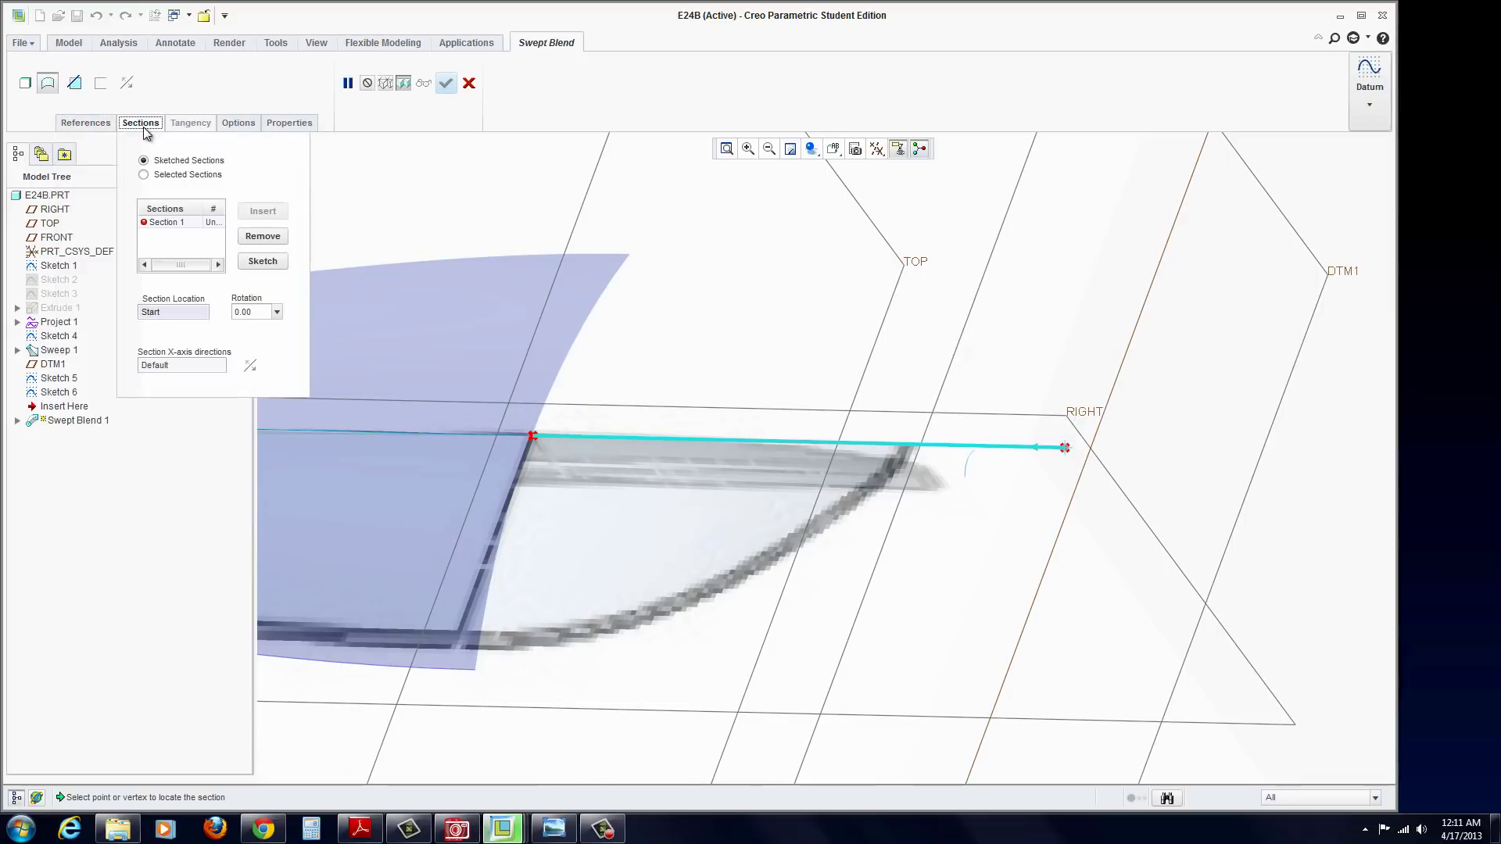
Switch to Selected Sections, try the body edge and tip edge as sections, then remove both.
{"action": "left_click", "coordinate": [145, 177]}
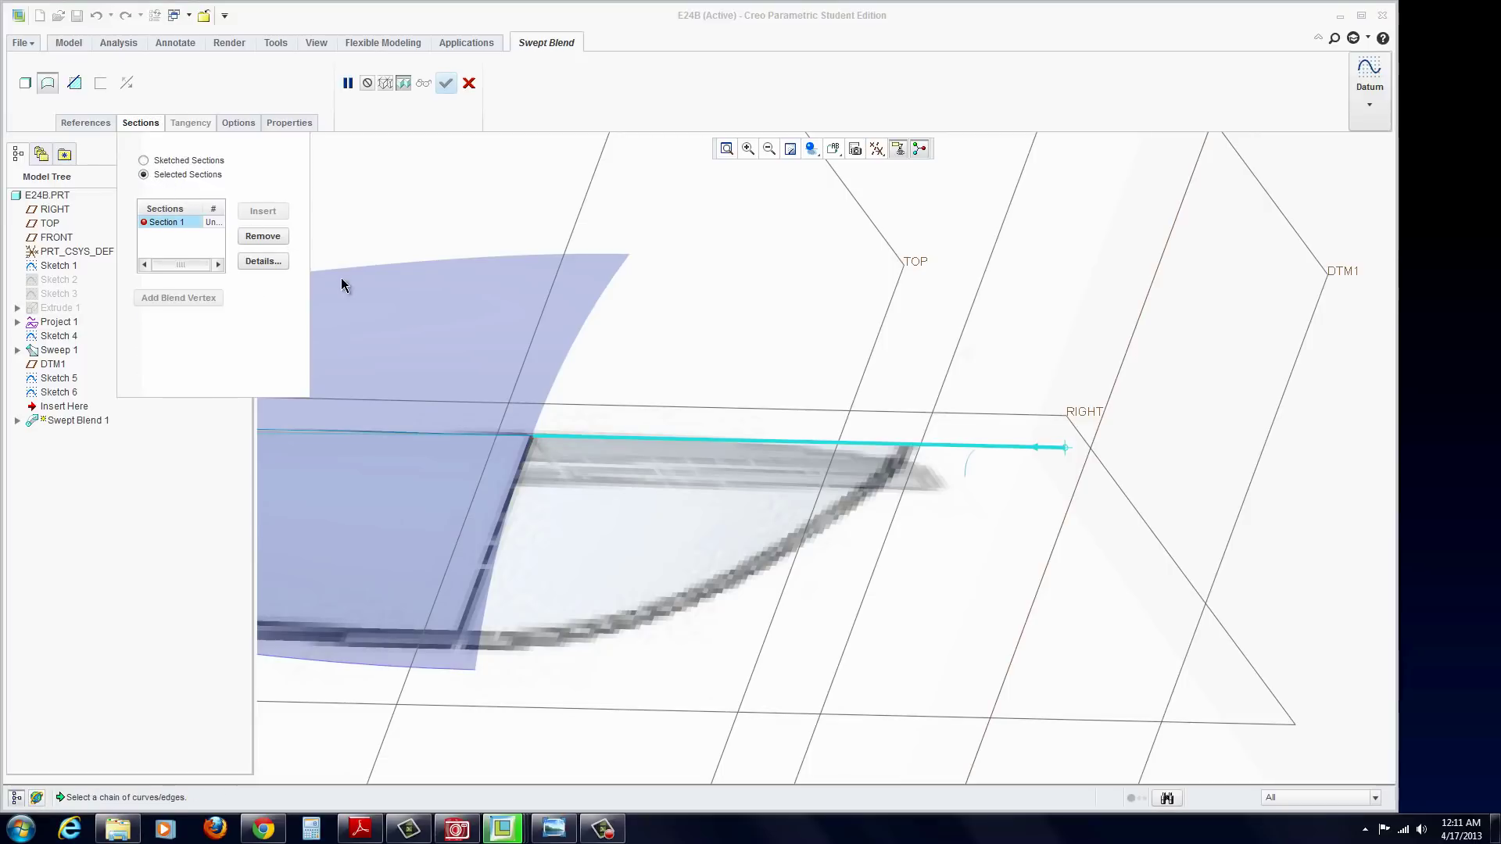
{"action": "left_click", "coordinate": [574, 341]}
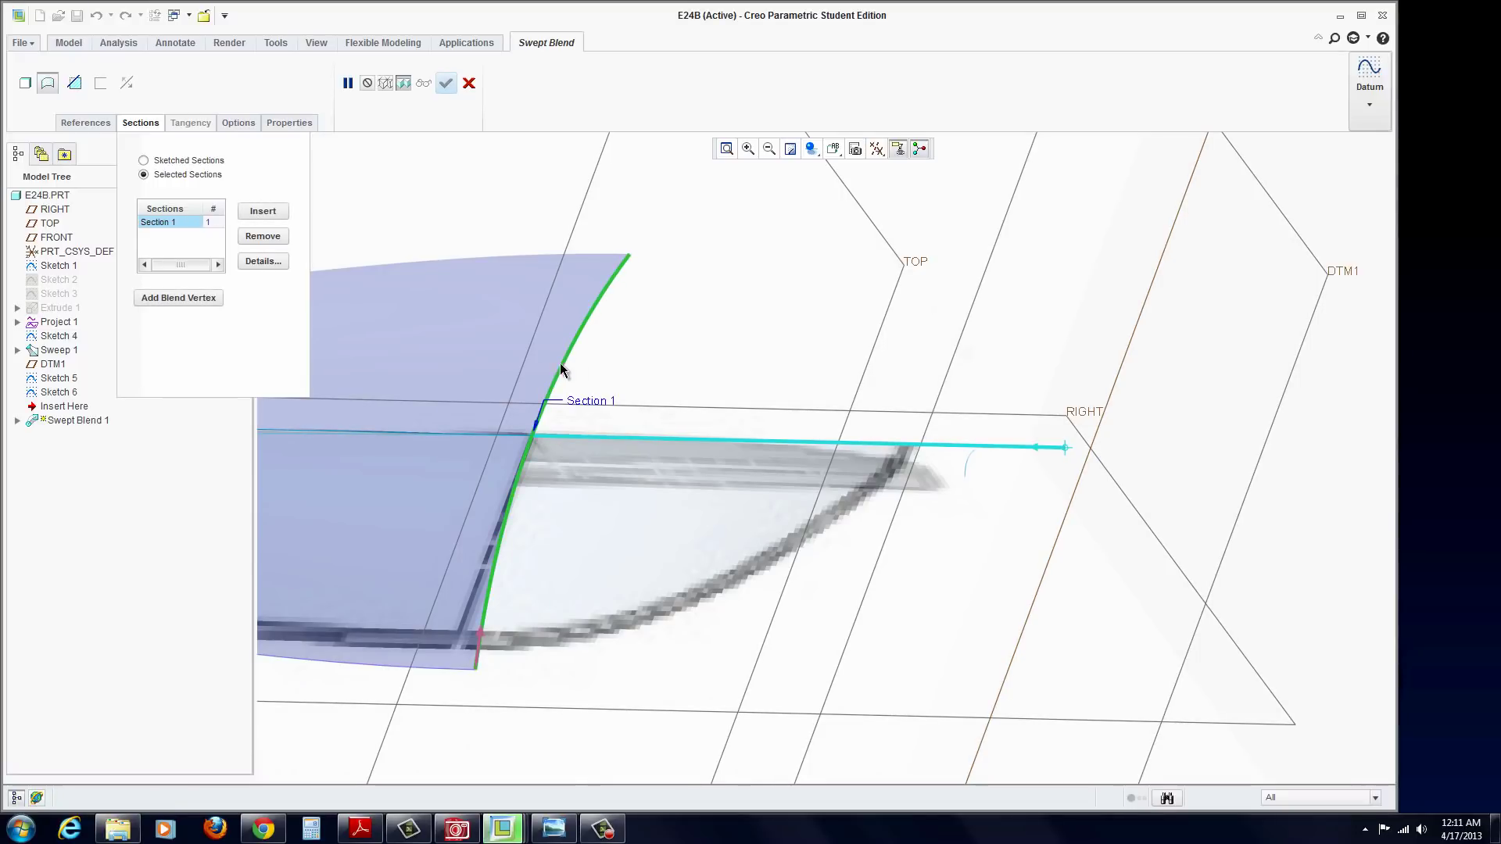
{"action": "left_click", "coordinate": [263, 213]}
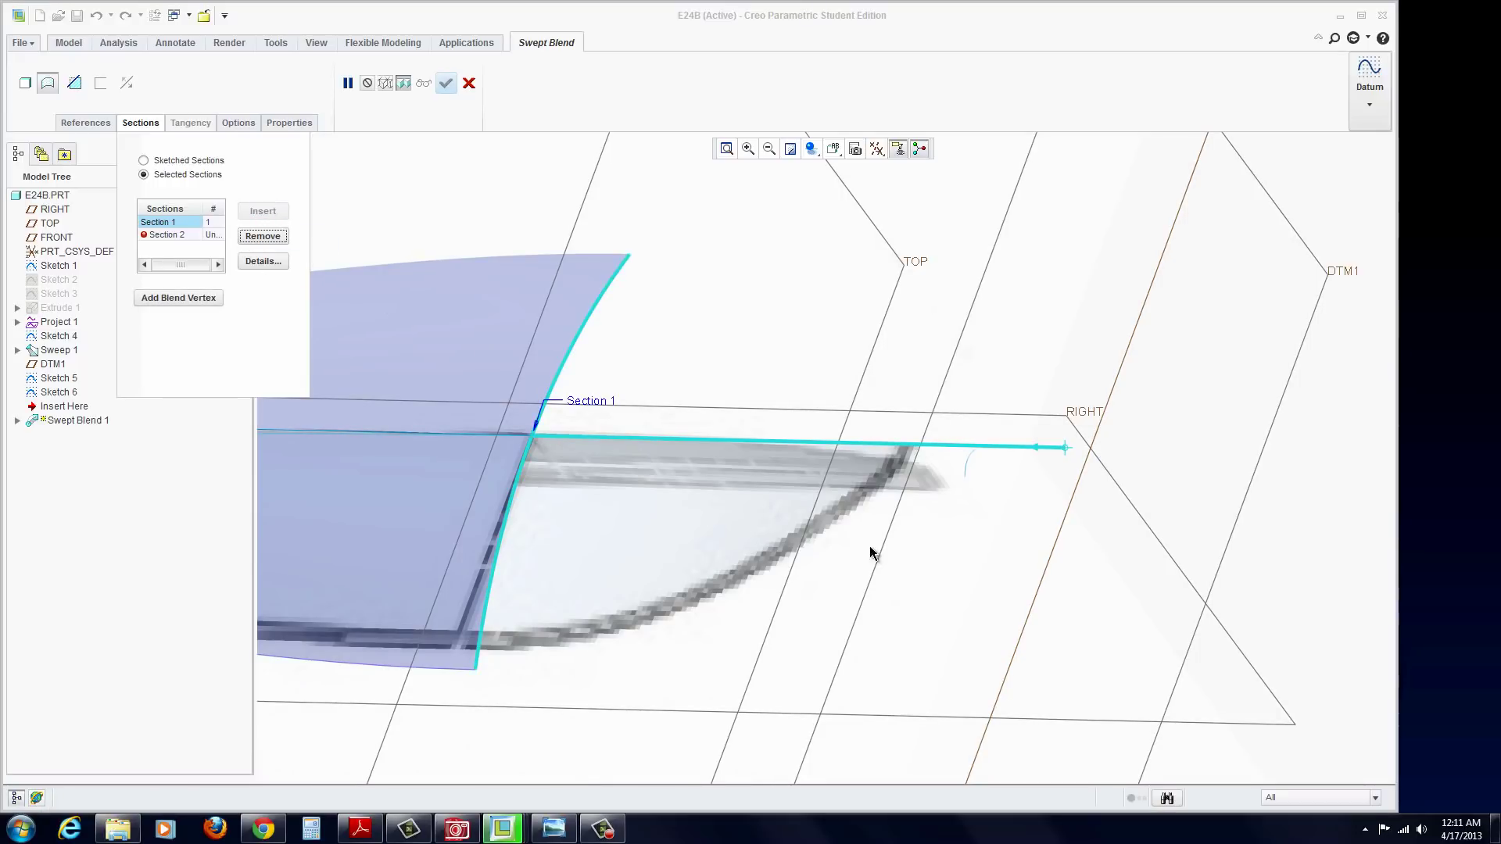
{"action": "left_click", "coordinate": [970, 462]}
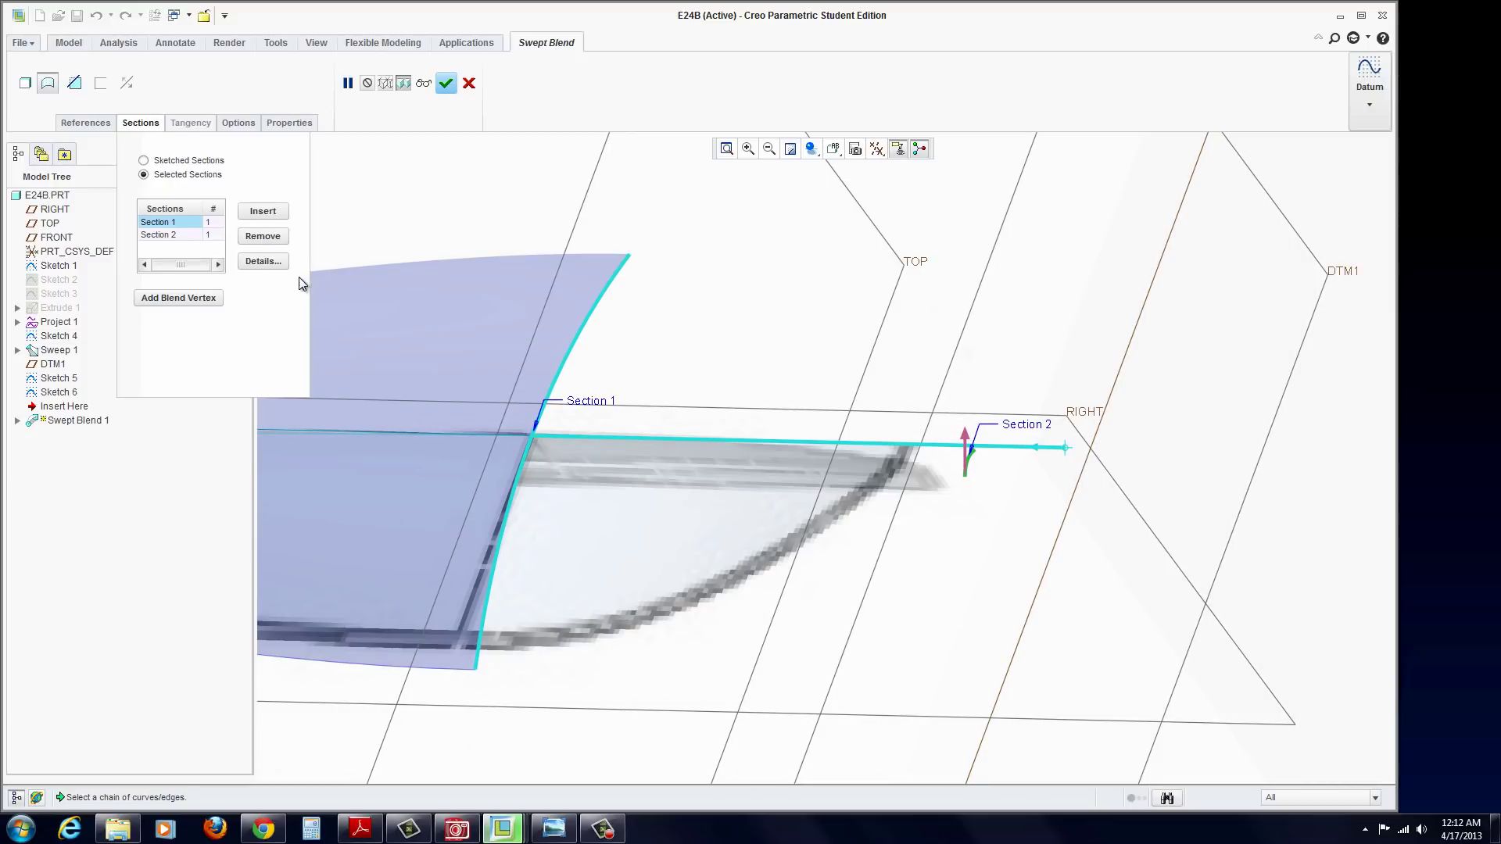
{"action": "left_click", "coordinate": [269, 236]}
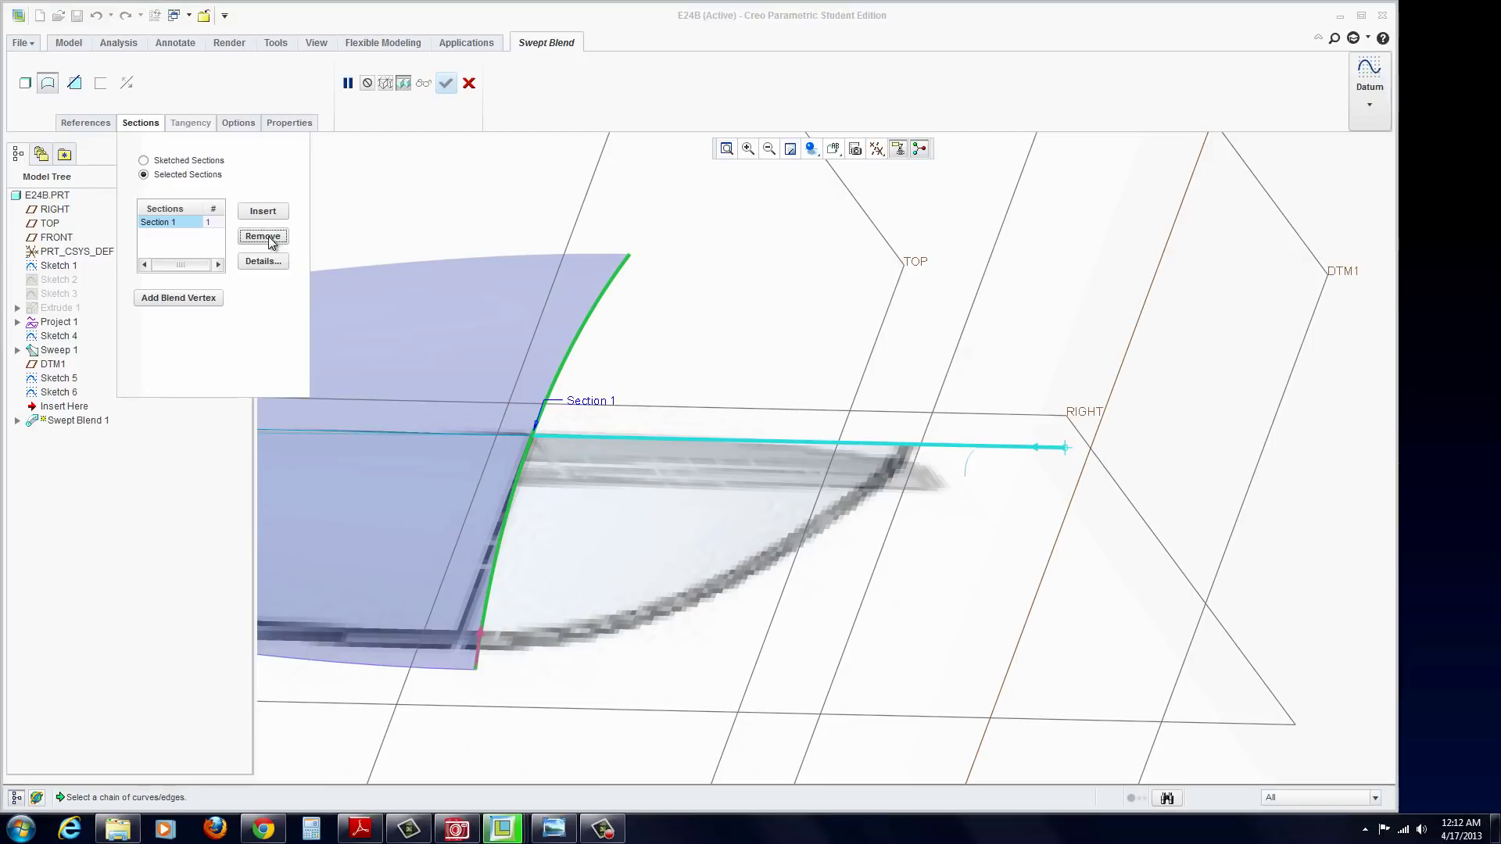
{"action": "left_click", "coordinate": [269, 238]}
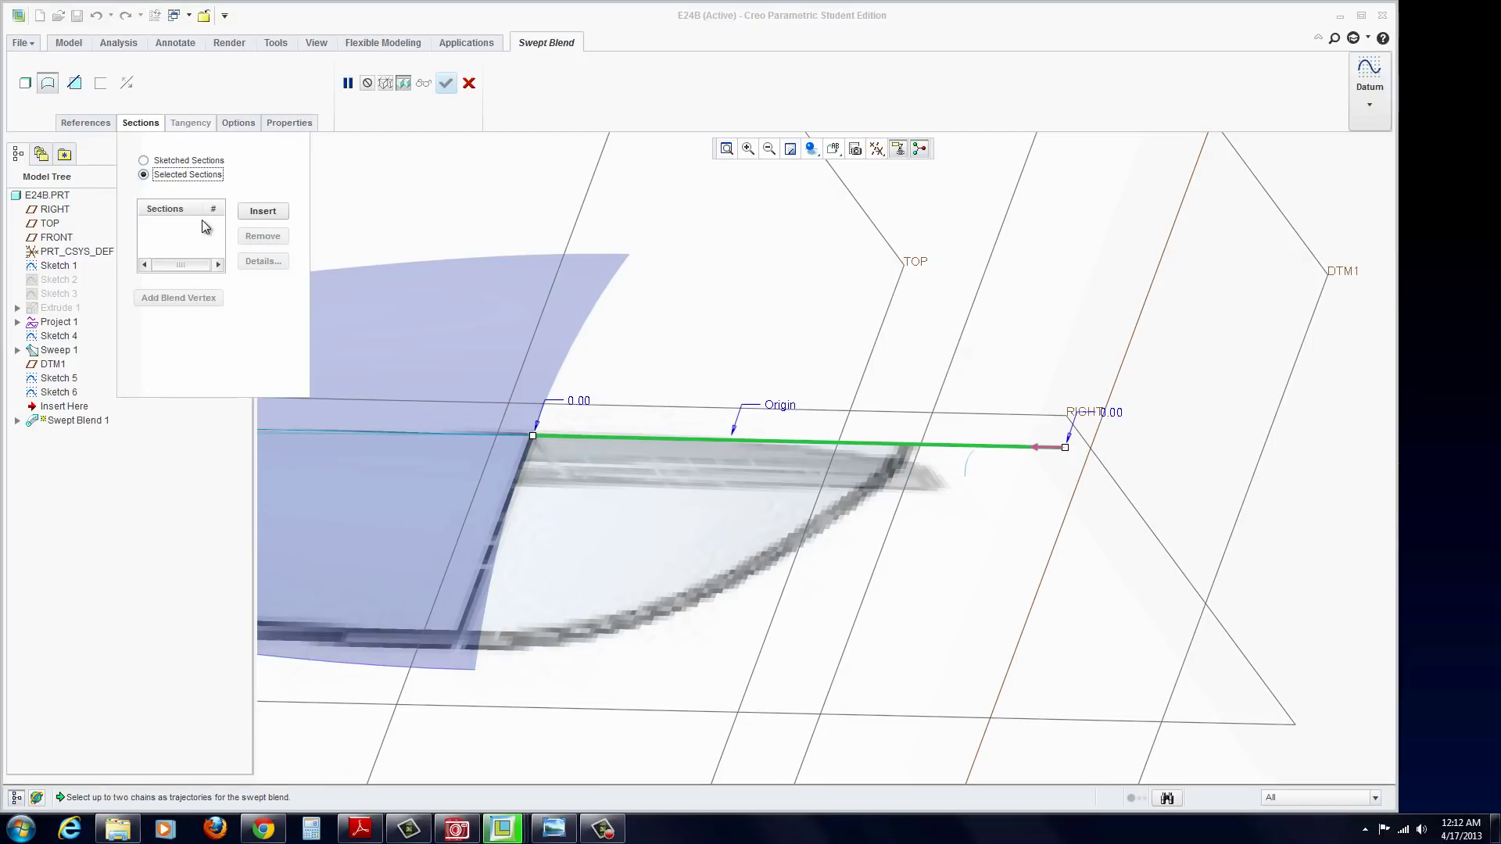
Try the small tip curve as a section twice, removing Section 1 each time.
{"action": "left_click", "coordinate": [972, 460]}
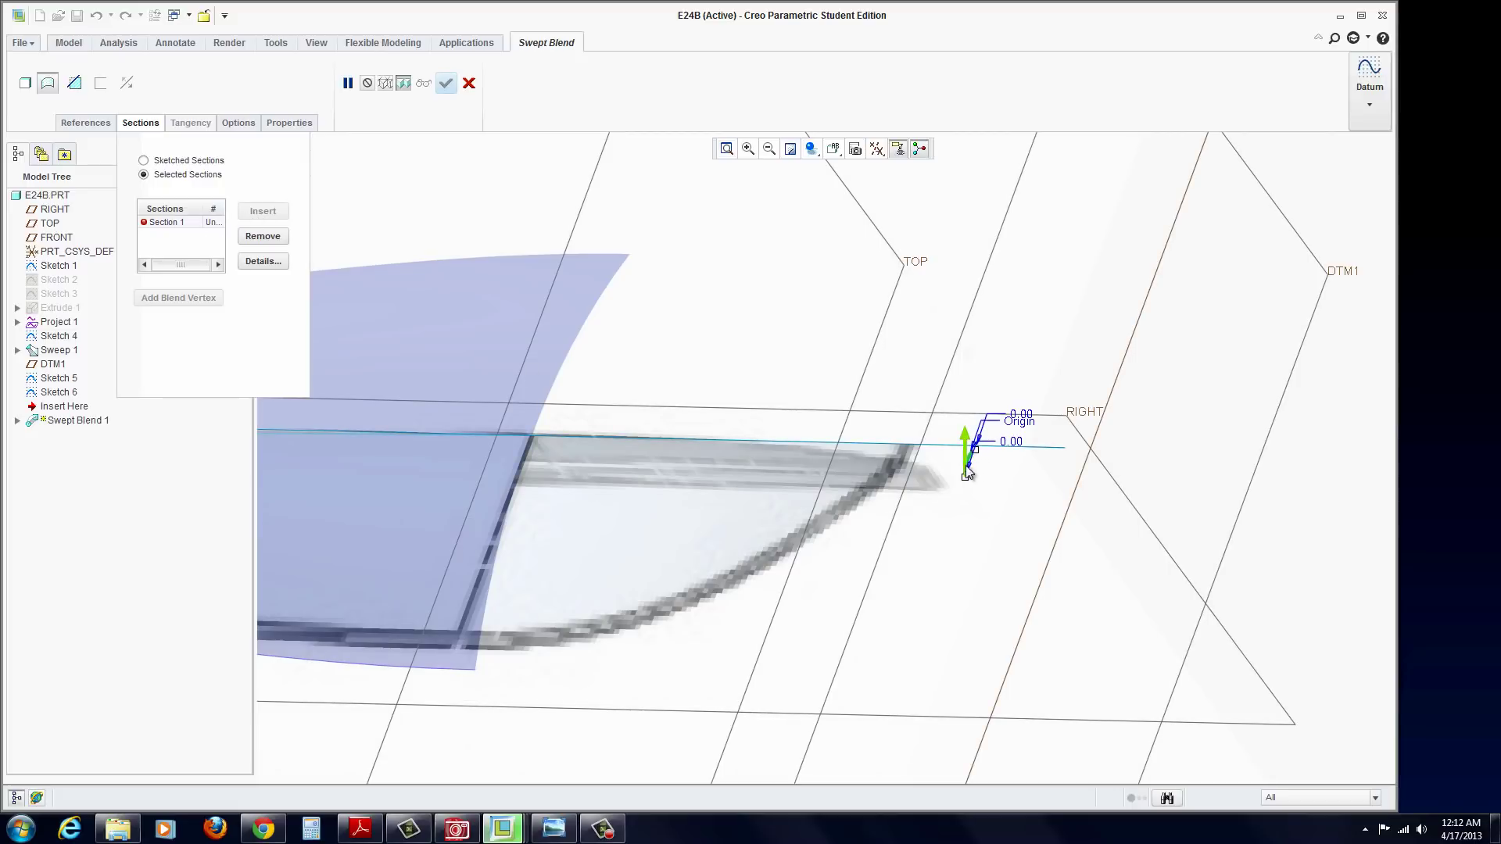
{"action": "left_click", "coordinate": [79, 123]}
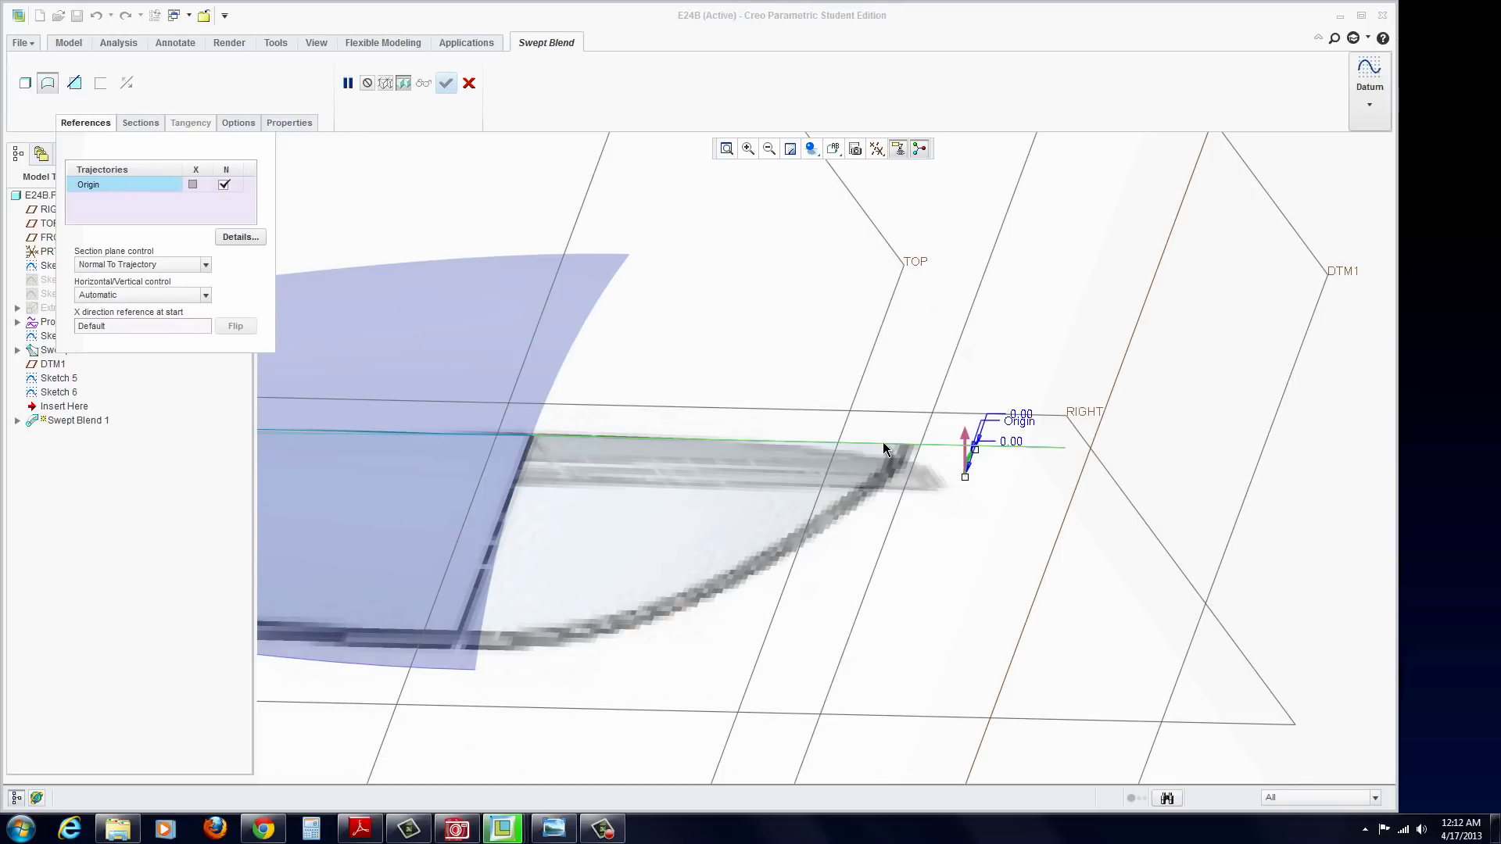
{"action": "left_click", "coordinate": [140, 123]}
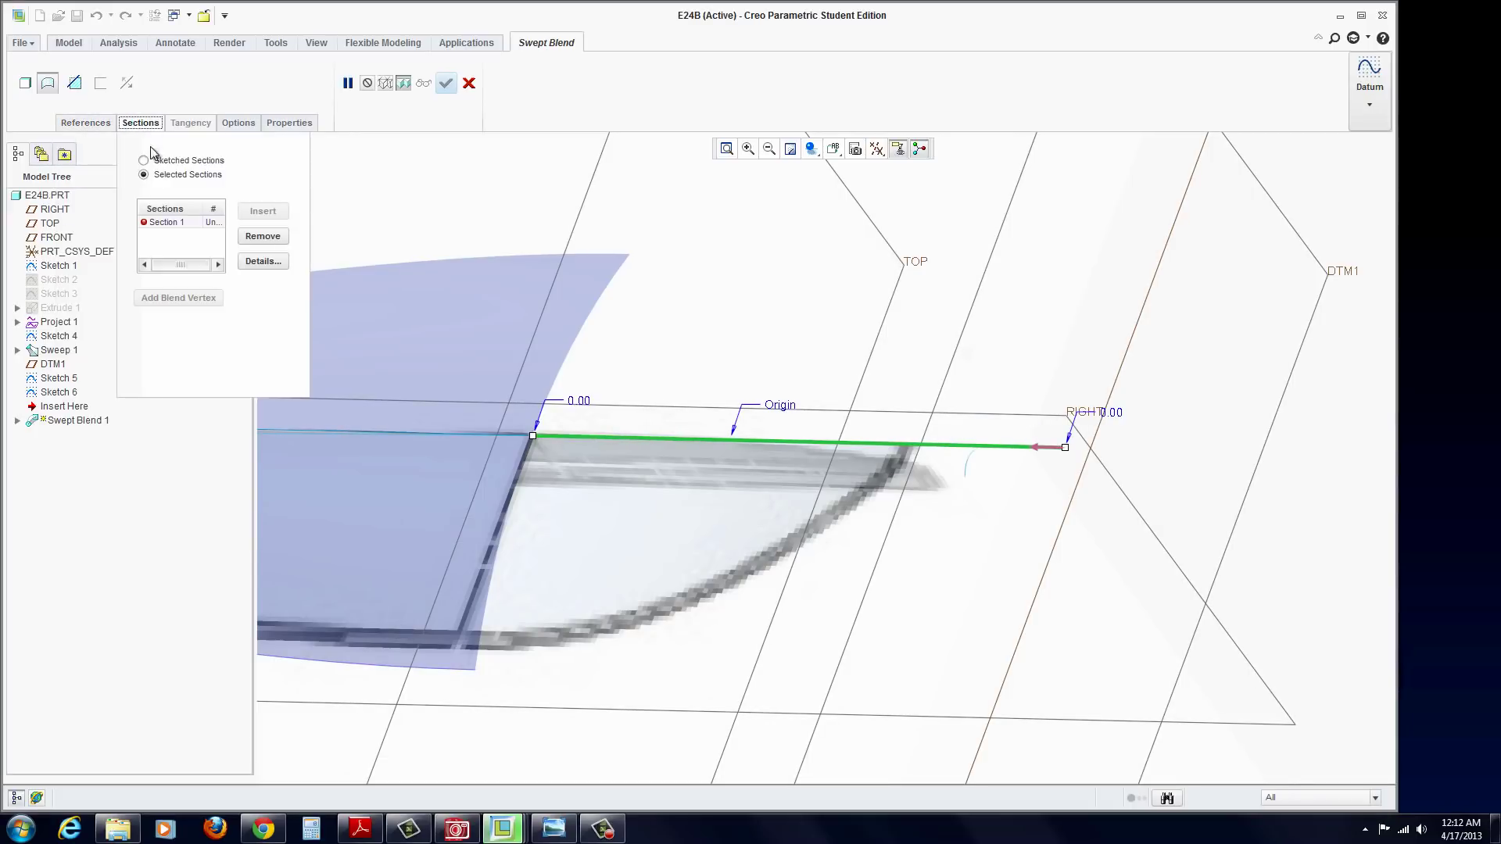
{"action": "left_click", "coordinate": [172, 222]}
{"action": "left_click", "coordinate": [264, 237]}
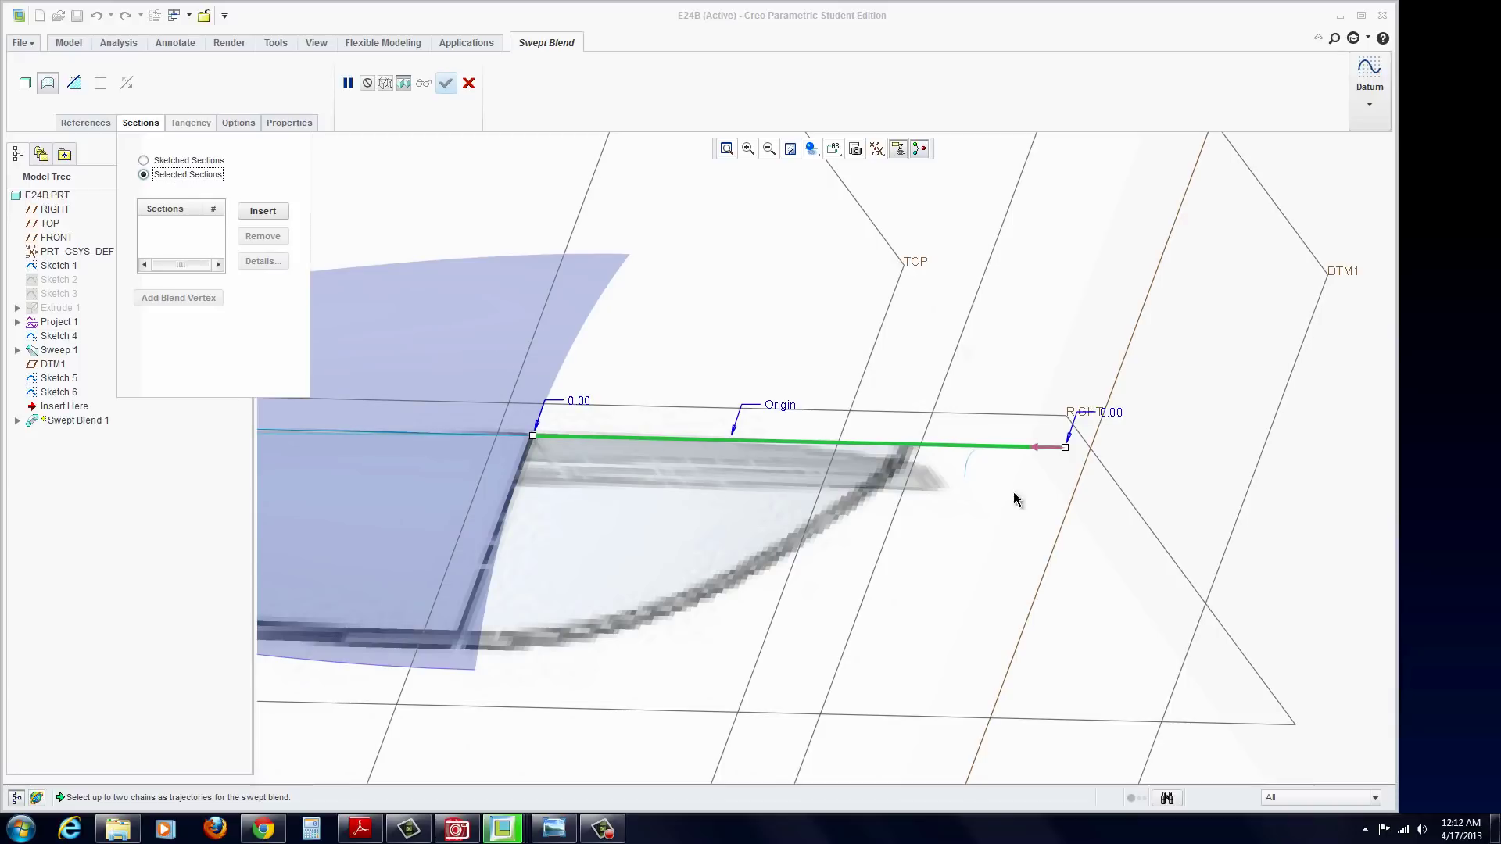
{"action": "left_click", "coordinate": [972, 467]}
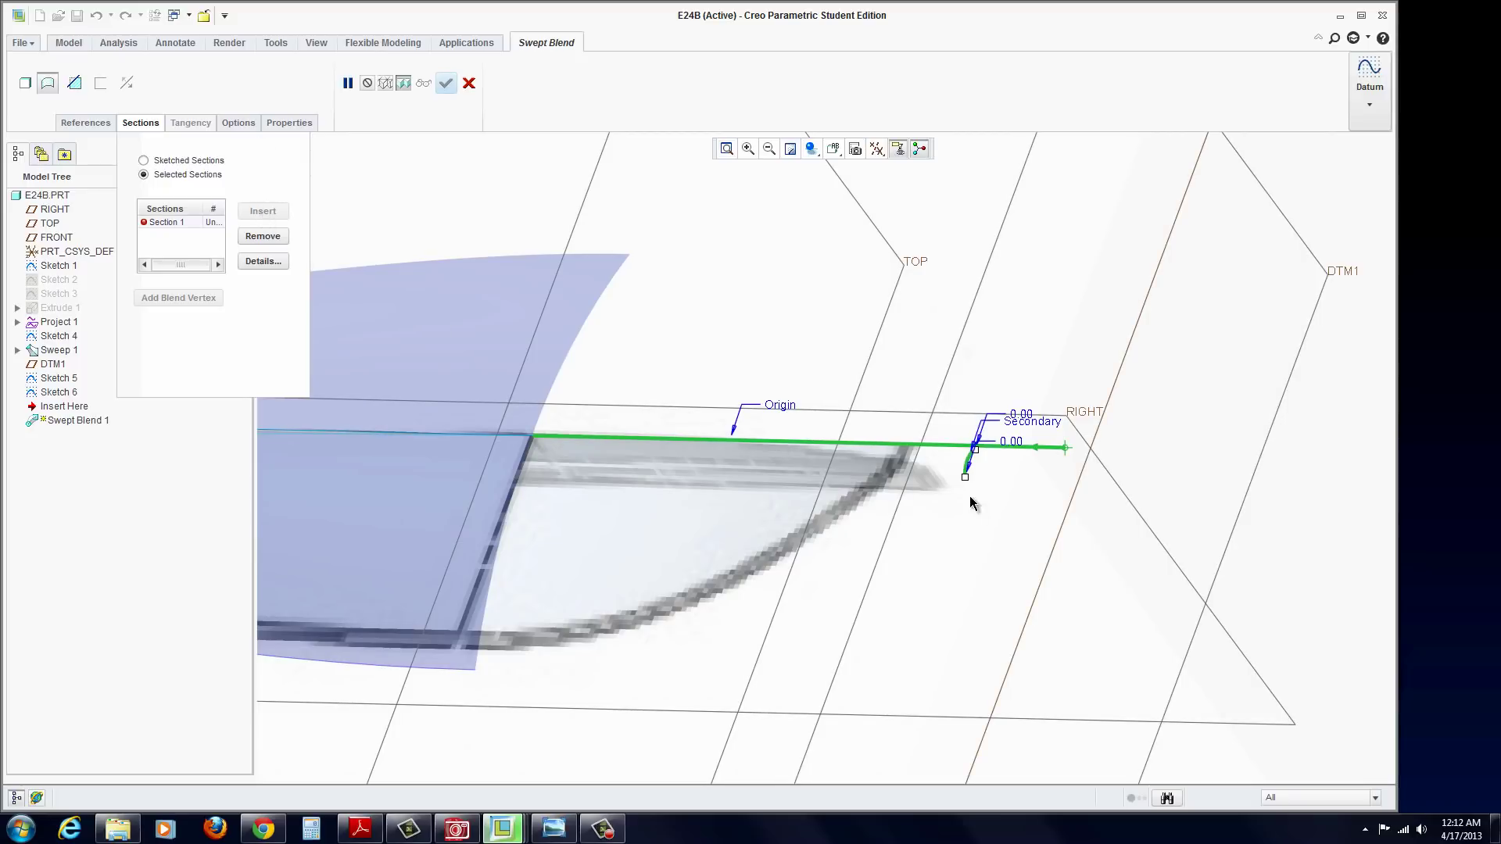
{"action": "middle_click_drag", "start_coordinate": [1012, 508], "coordinate": [1110, 586]}
{"action": "scroll", "coordinate": [790, 523], "scroll_direction": "up", "scroll_amount": 3}
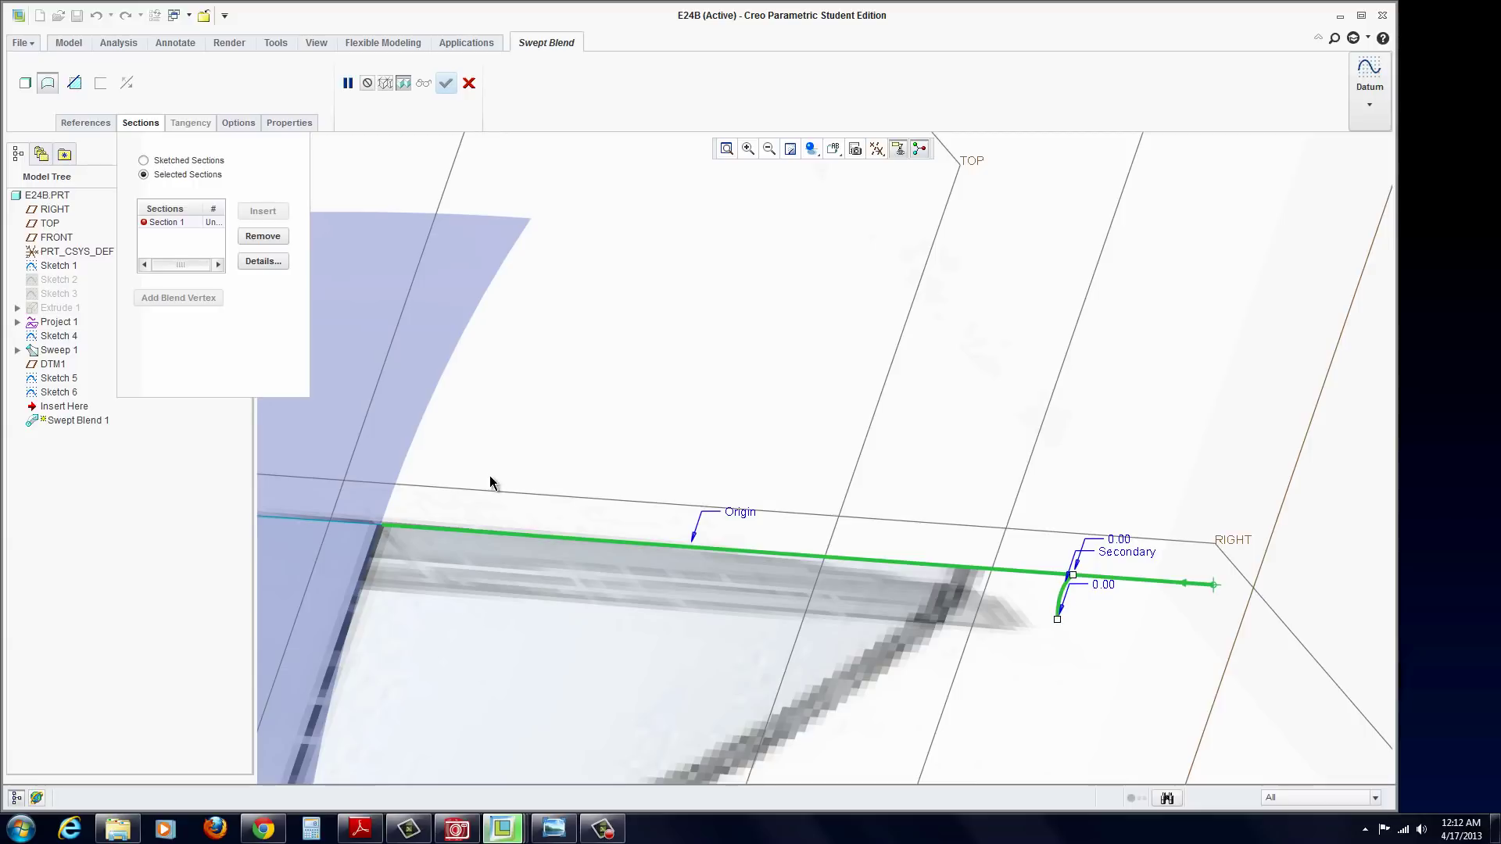
{"action": "left_click", "coordinate": [172, 223]}
{"action": "left_click", "coordinate": [263, 236]}
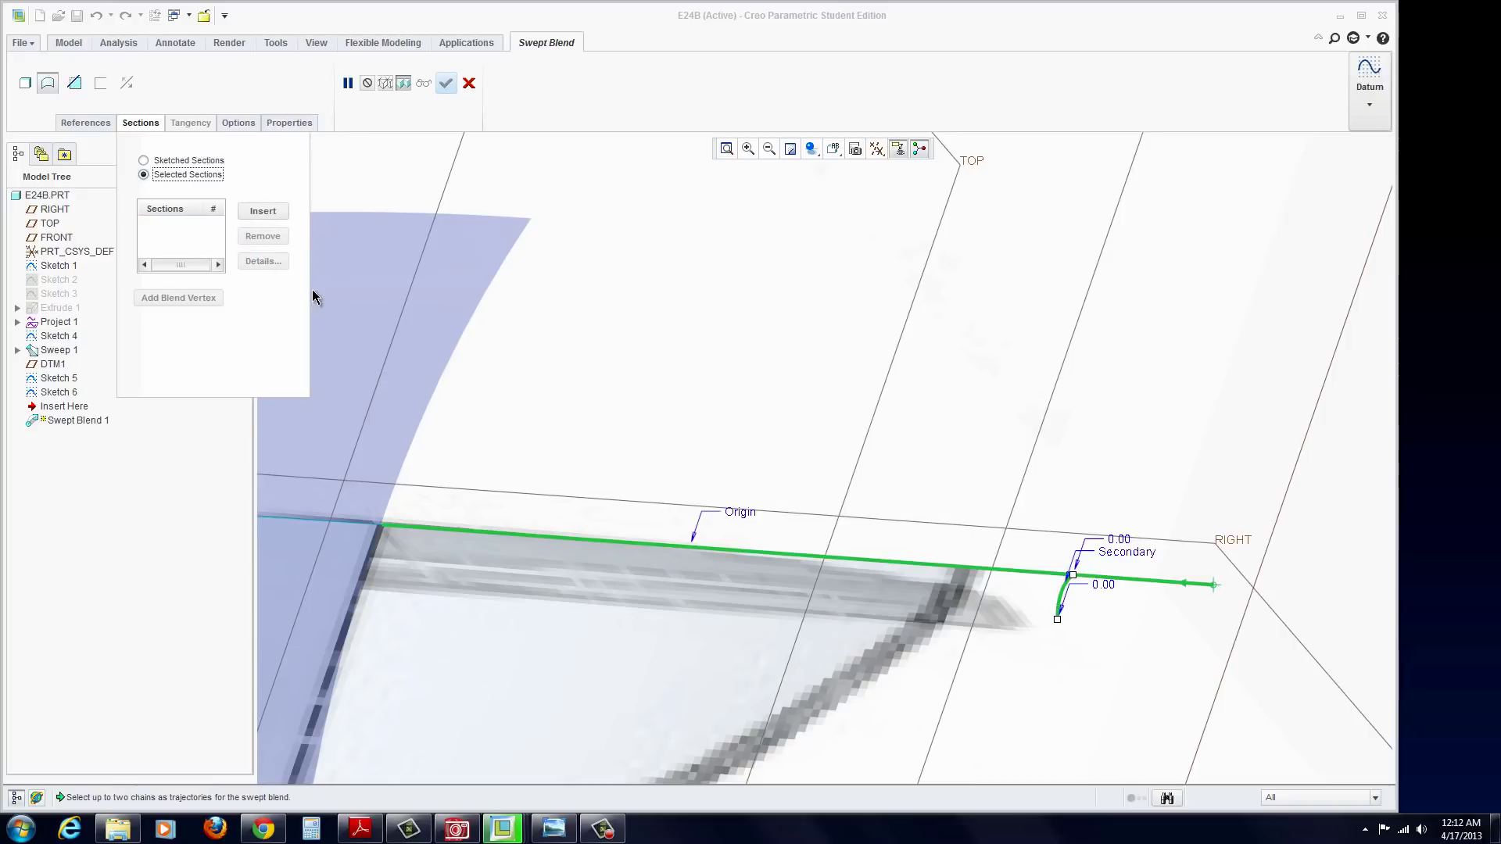
Add an empty section slot, make Origin the active trajectory, and cancel the swept blend.
{"action": "left_click", "coordinate": [175, 223]}
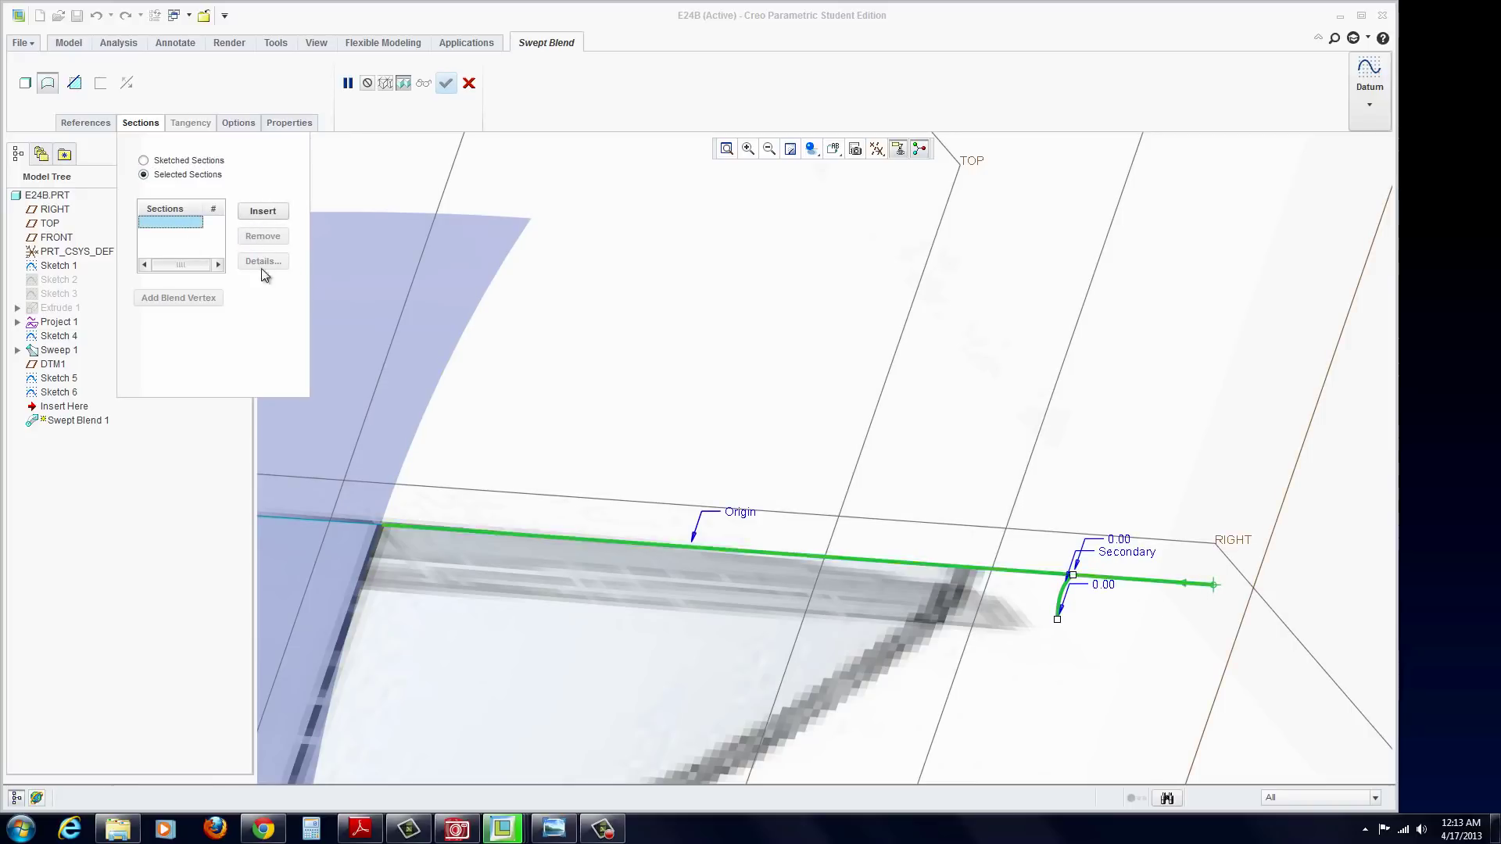
{"action": "left_click", "coordinate": [86, 123]}
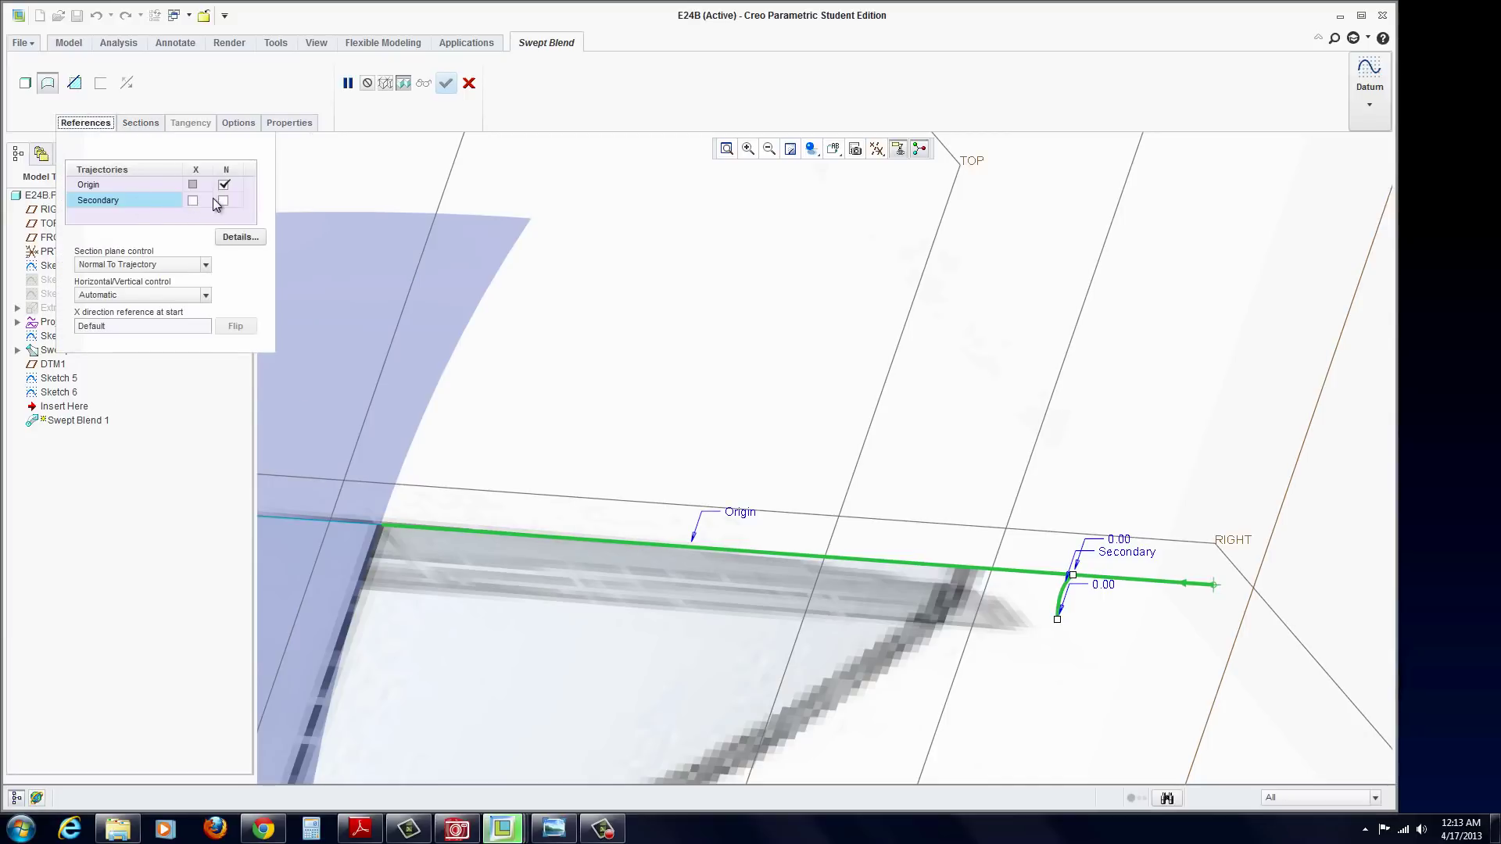
{"action": "left_click", "coordinate": [143, 185]}
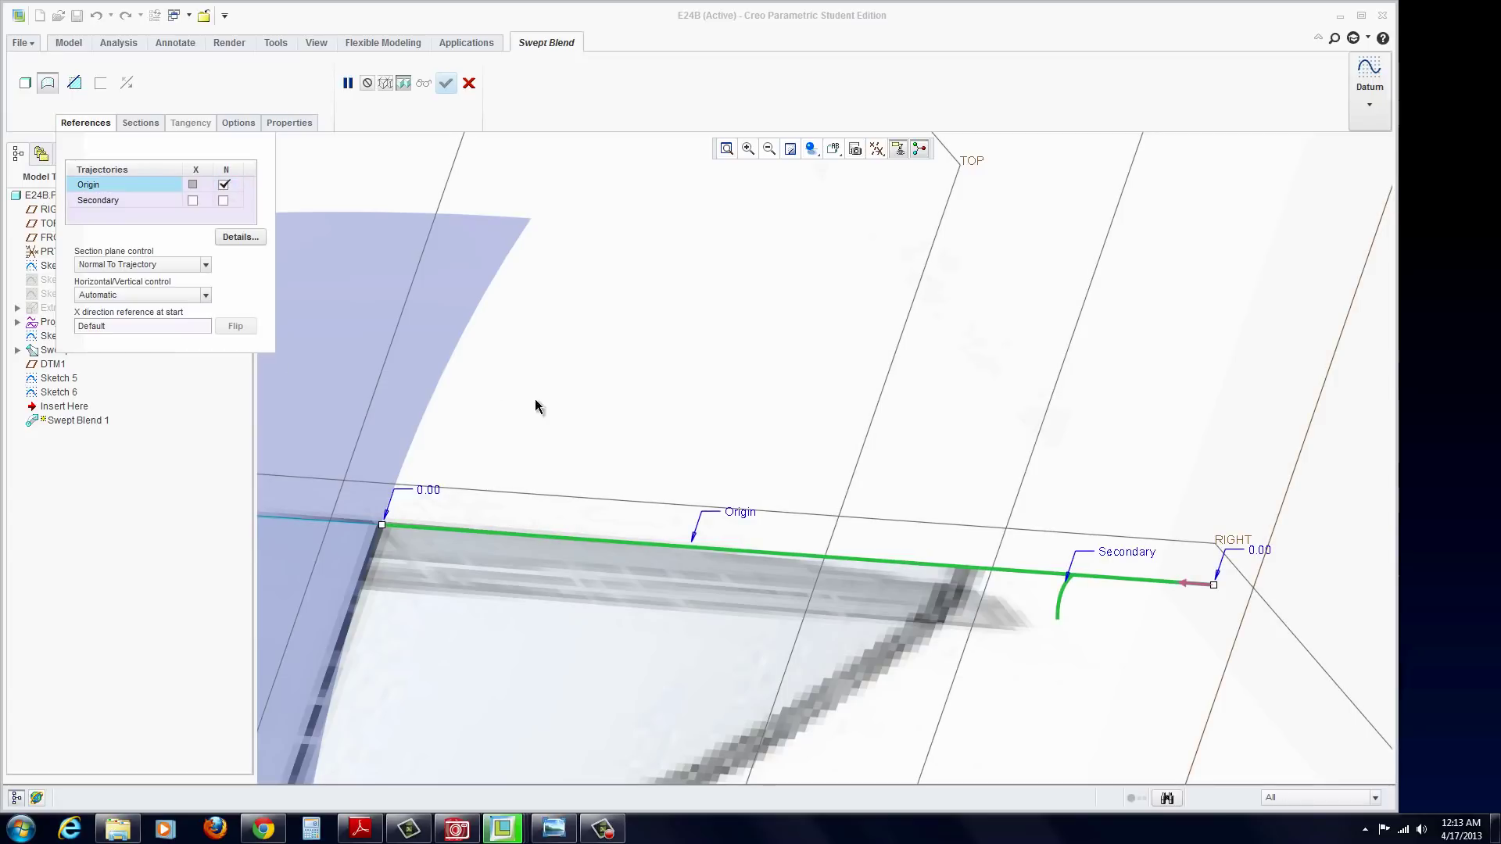
{"action": "left_click", "coordinate": [469, 83]}
Discard the old blend and start a new surface swept blend along the Sketch 6 line, starting at the body edge.
{"action": "left_click", "coordinate": [713, 429]}
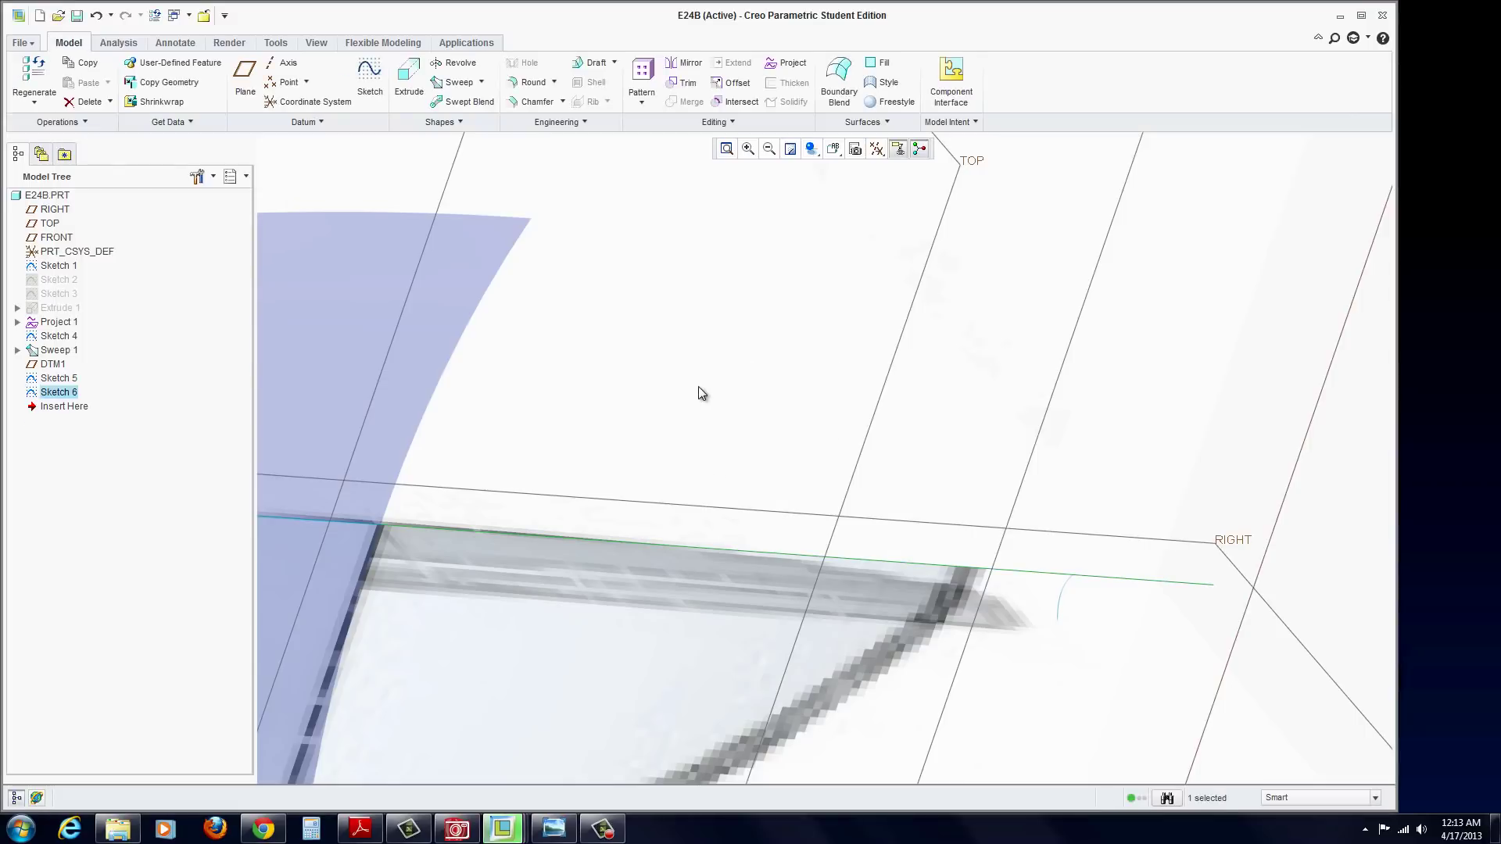
{"action": "left_click", "coordinate": [461, 102]}
{"action": "left_click", "coordinate": [48, 83]}
{"action": "left_click", "coordinate": [86, 122]}
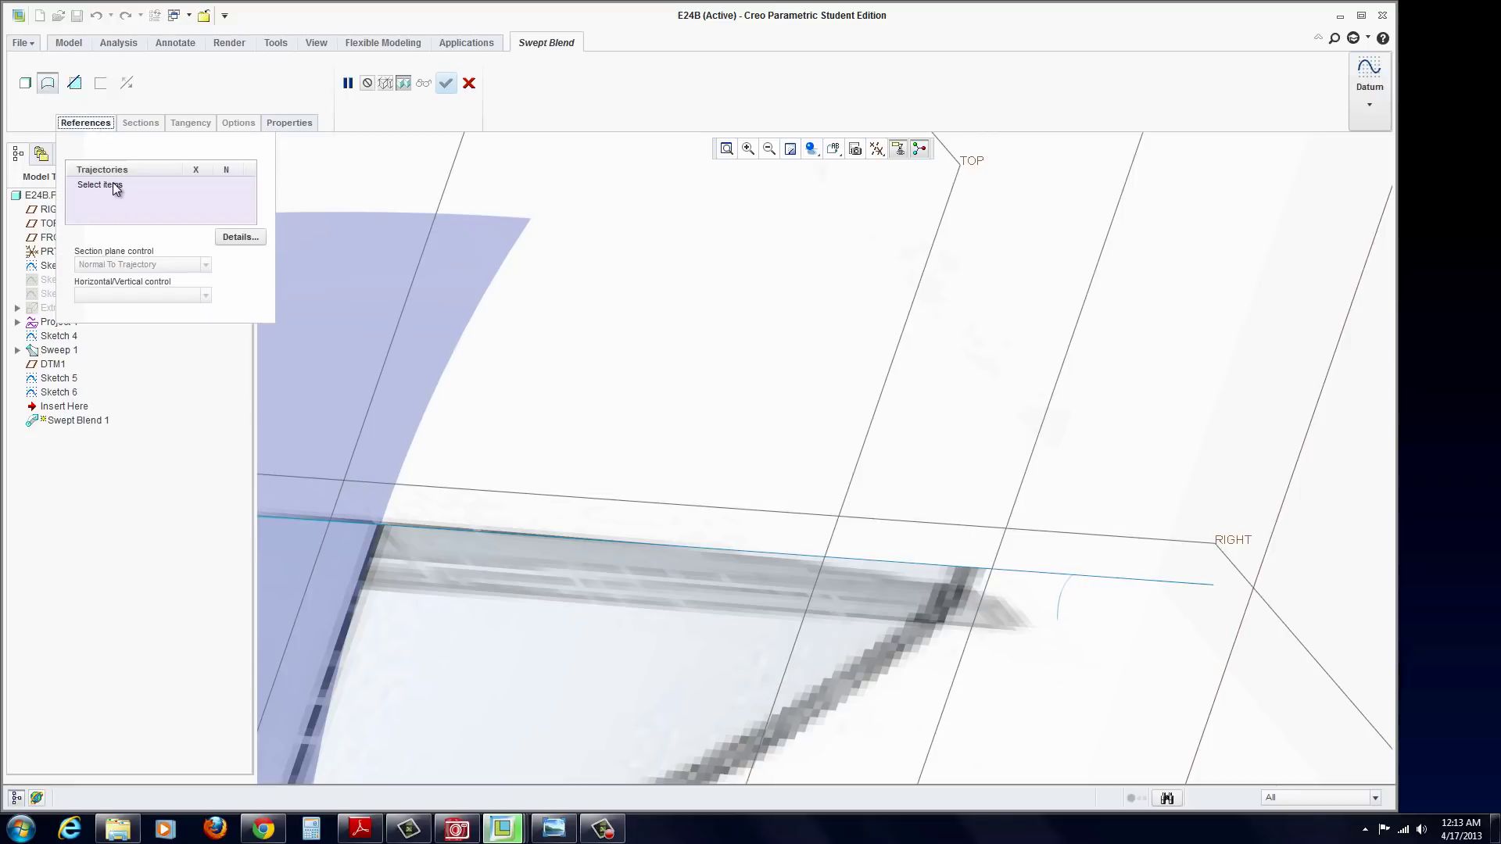
{"action": "left_click", "coordinate": [113, 184]}
{"action": "left_click", "coordinate": [1044, 573]}
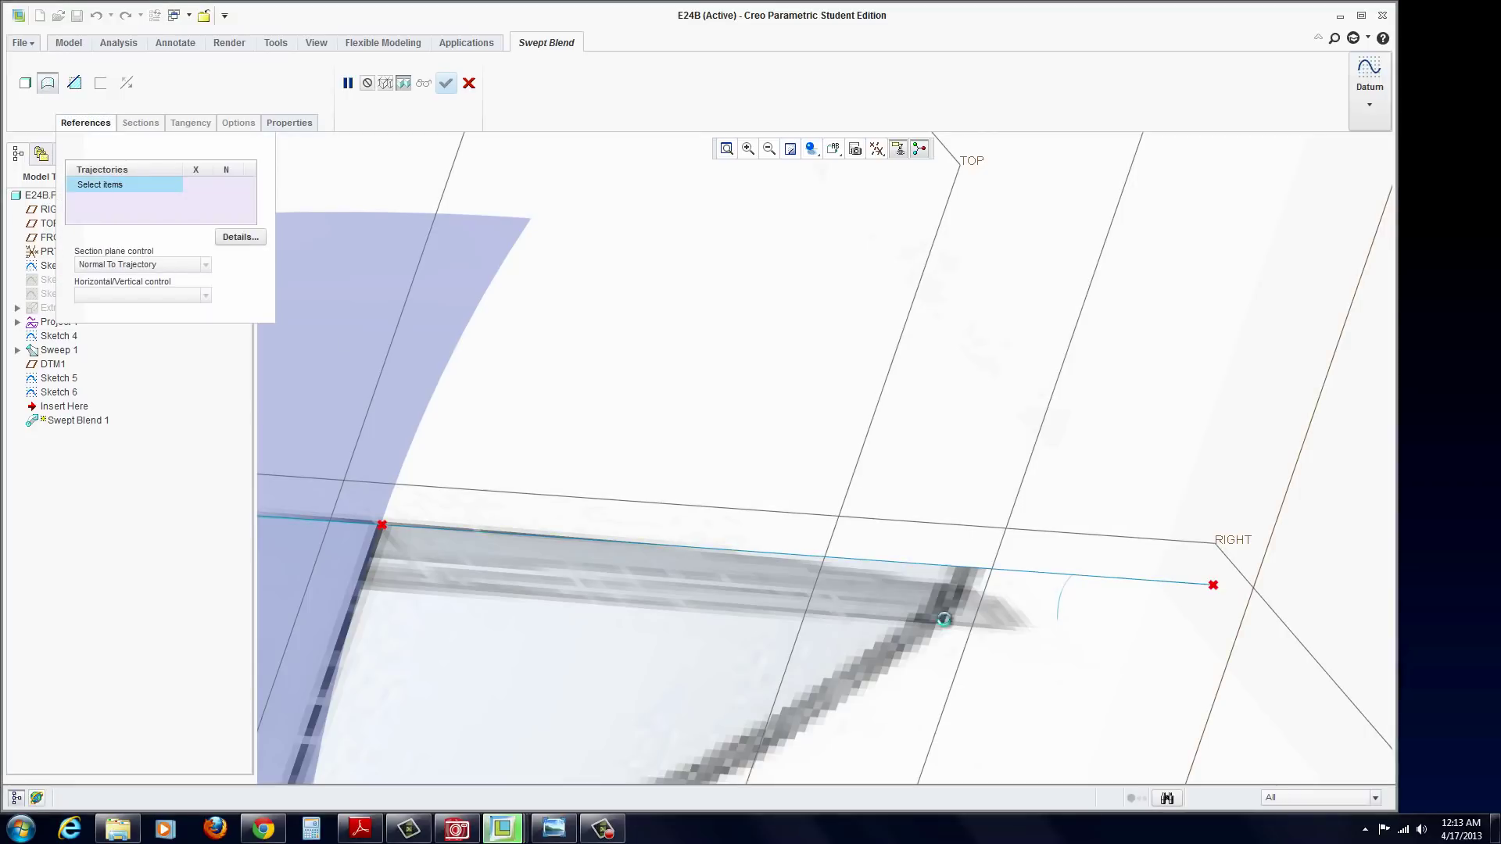
{"action": "left_click", "coordinate": [1186, 585]}
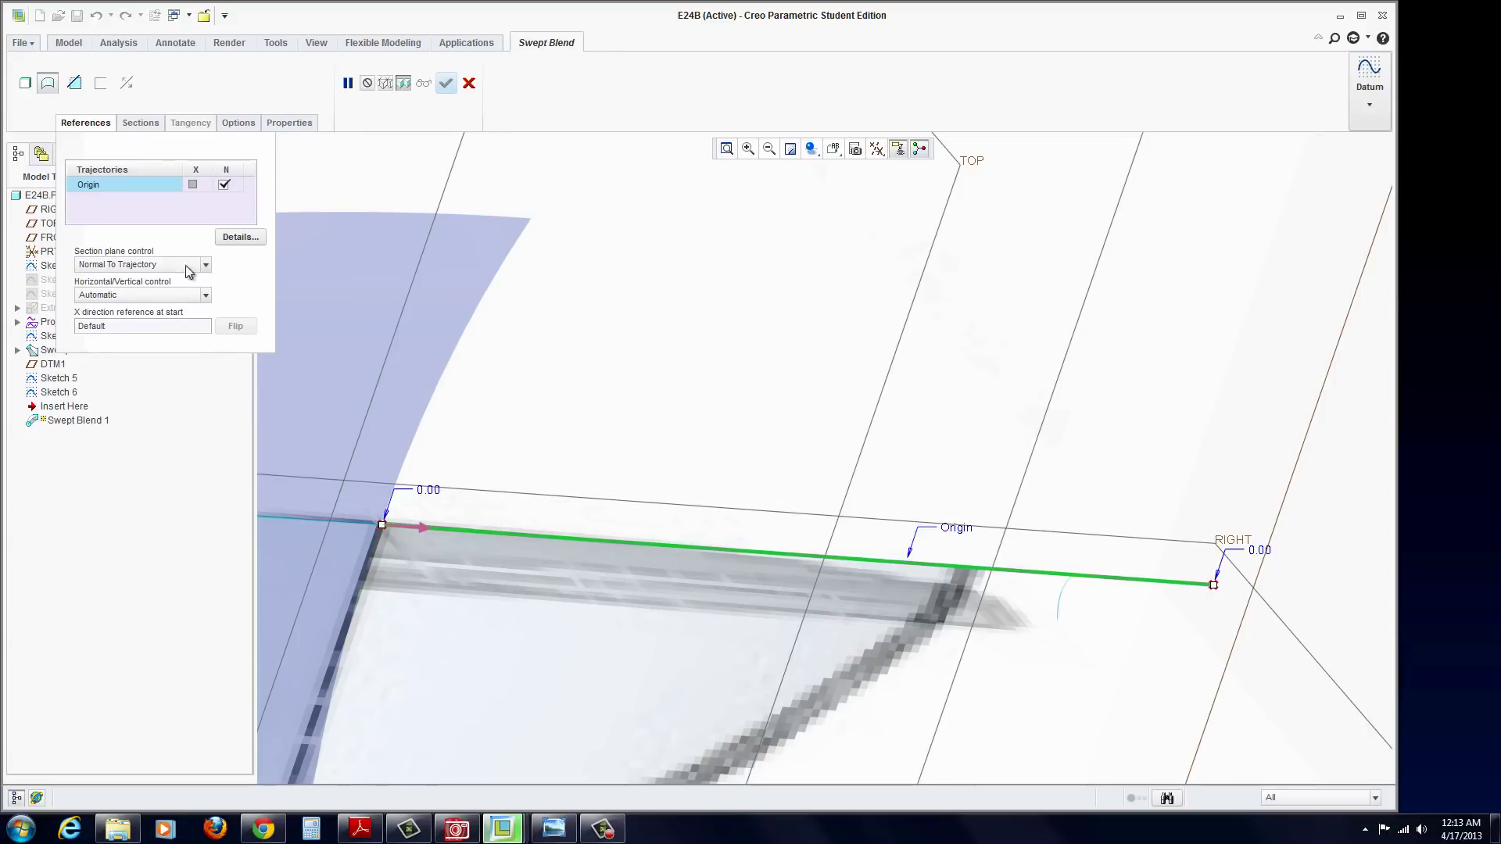
Switch to Selected Sections and pick the curved body edge as the new section.
{"action": "left_click", "coordinate": [143, 124]}
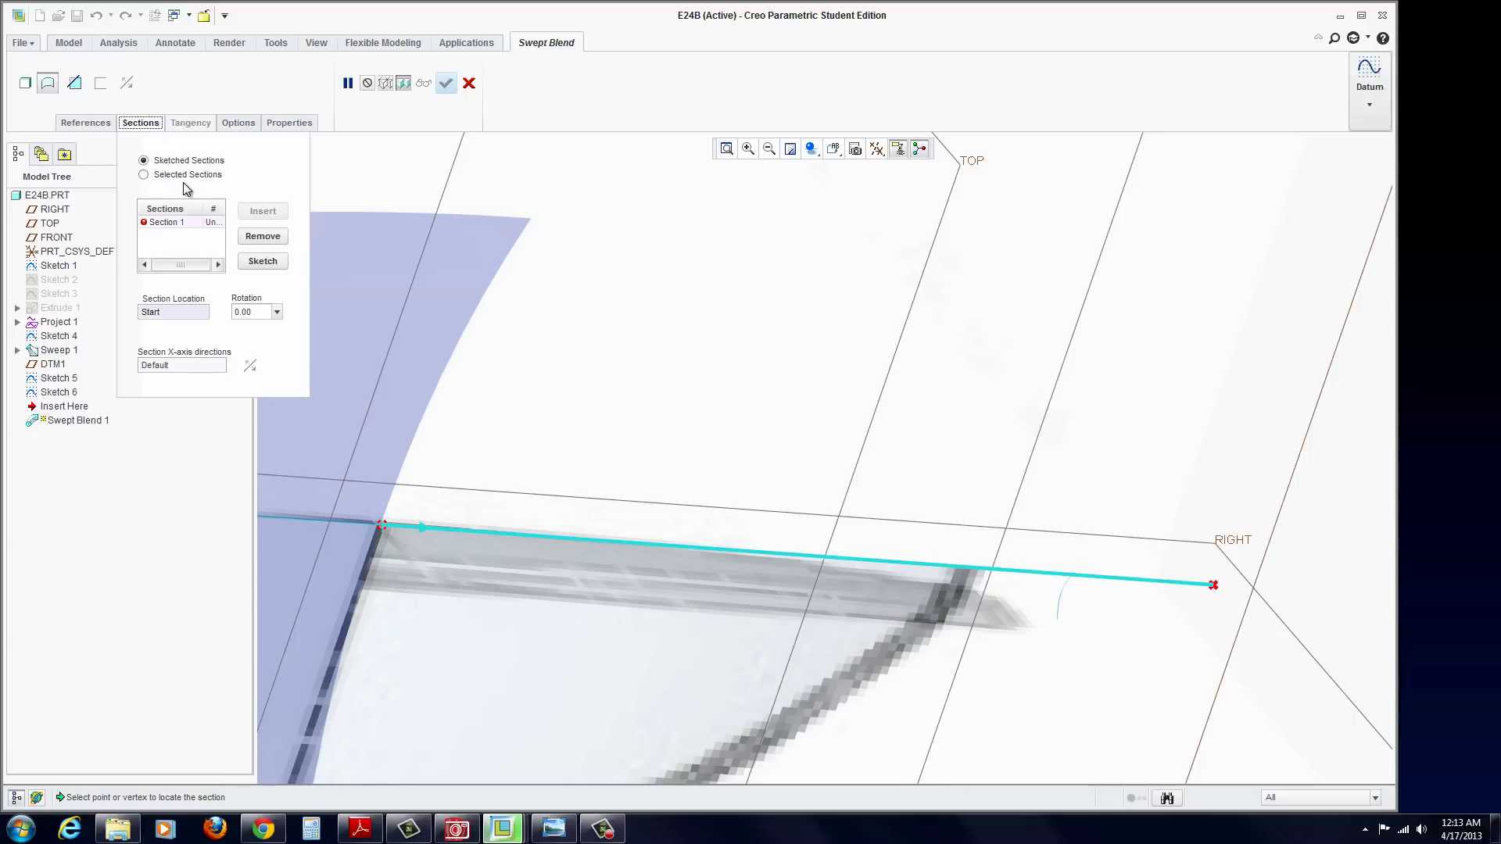
{"action": "left_click", "coordinate": [173, 175]}
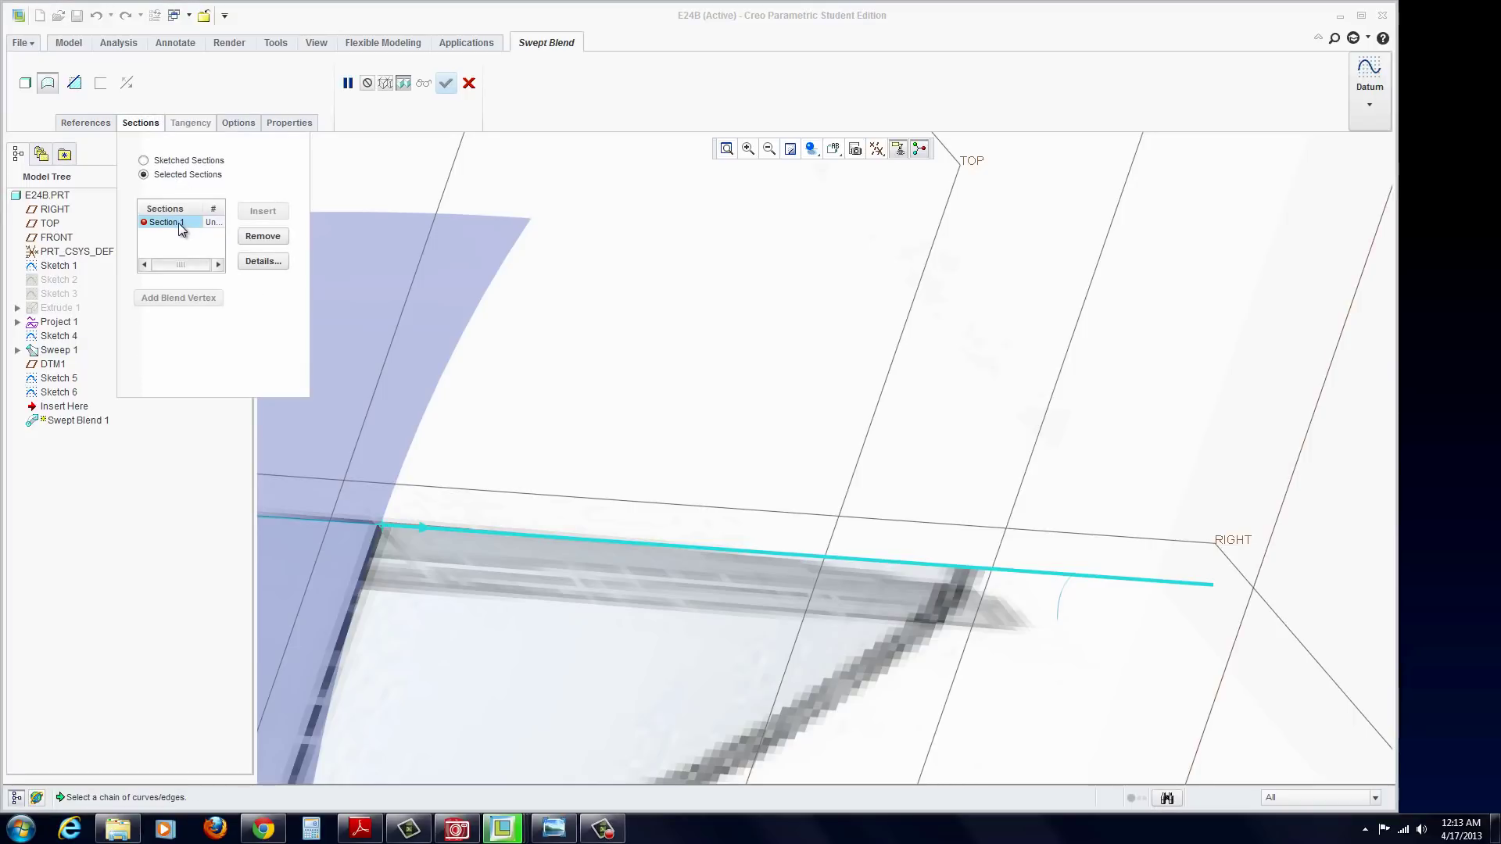
{"action": "left_click", "coordinate": [252, 237]}
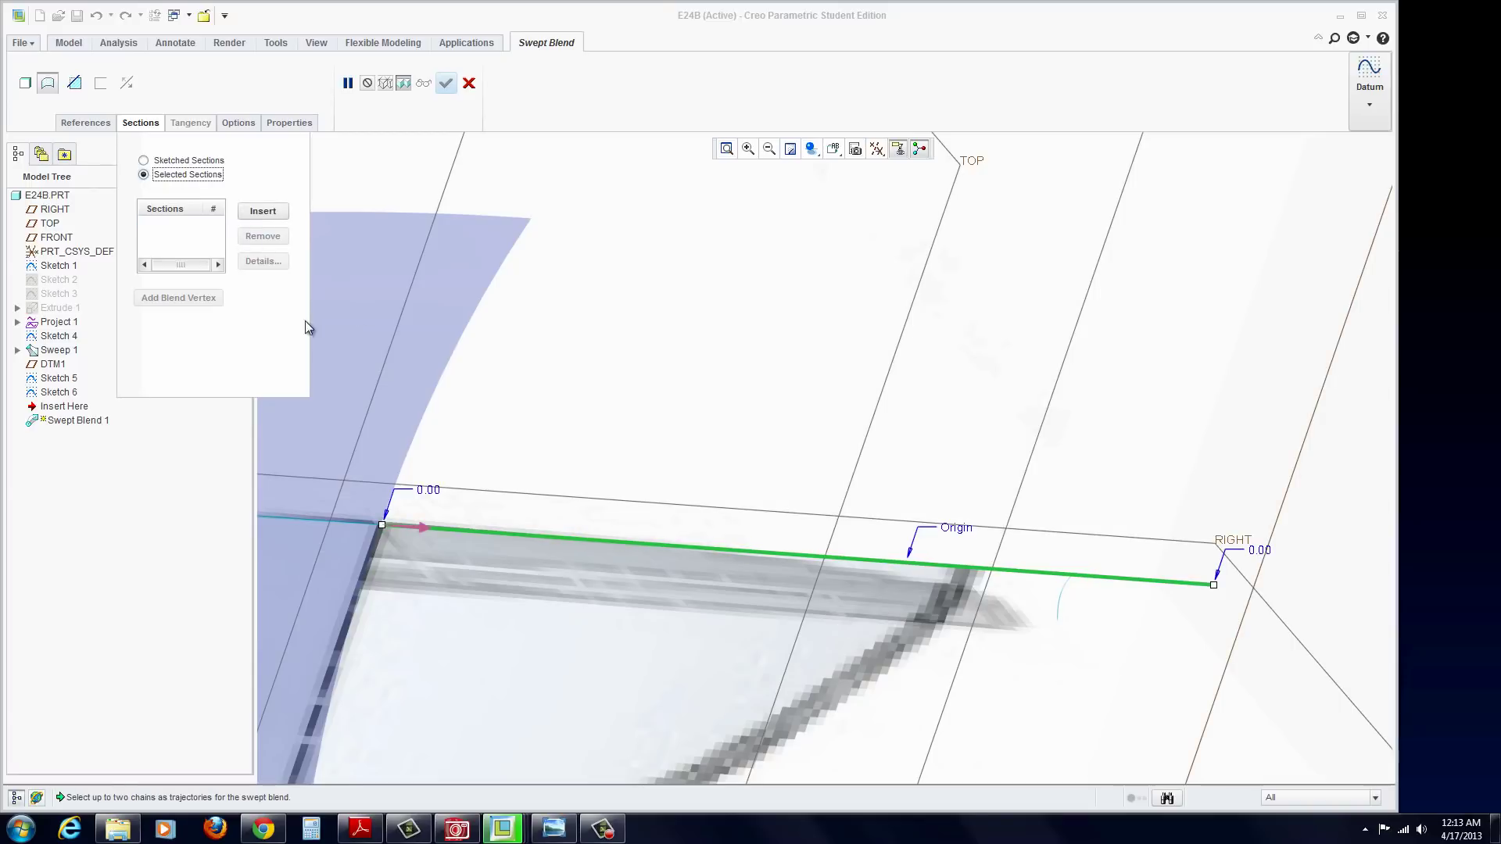
{"action": "left_click", "coordinate": [169, 223]}
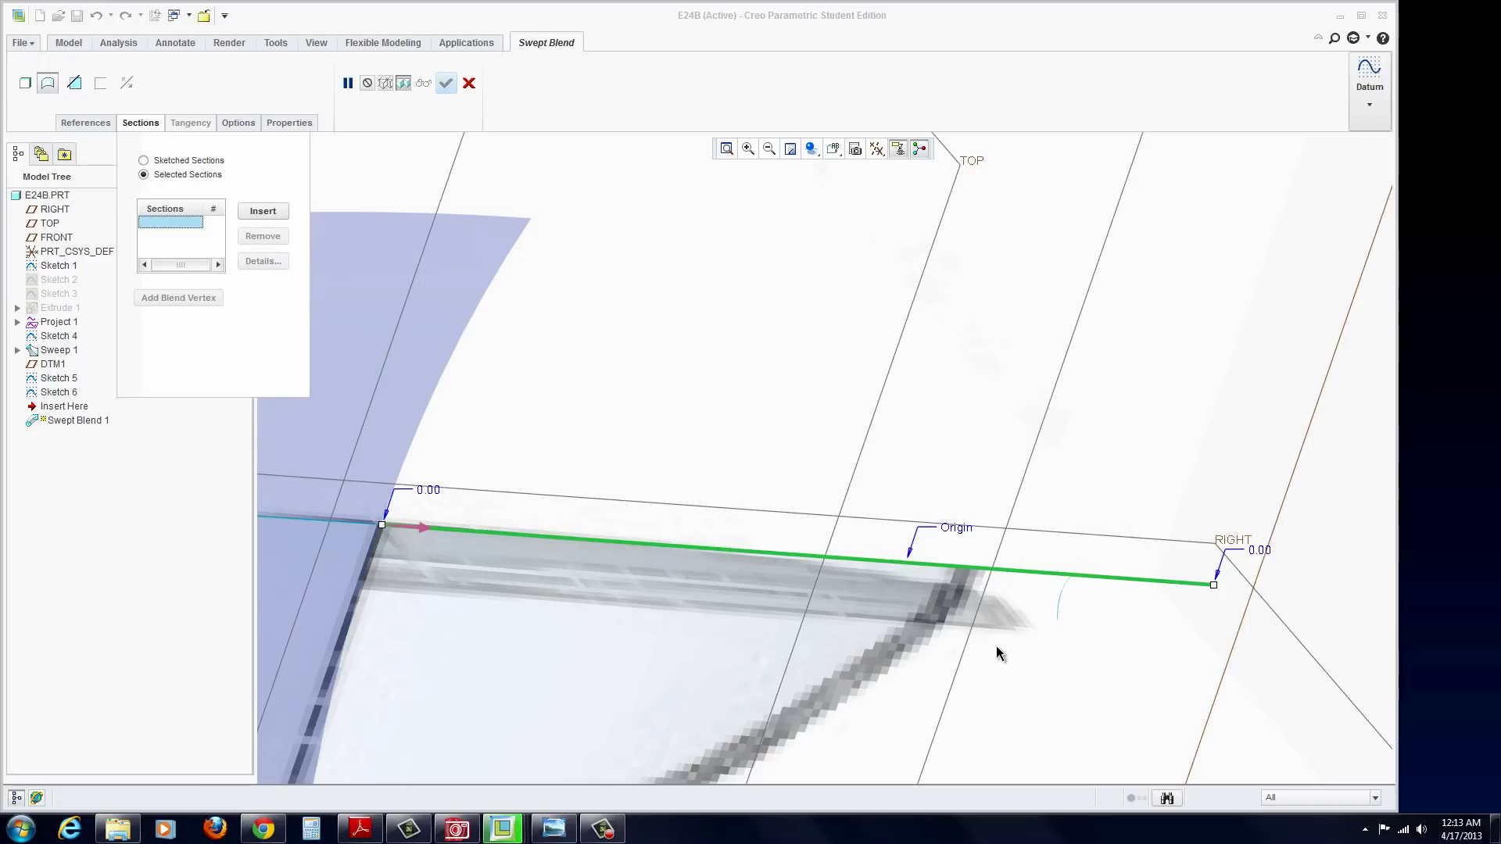
{"action": "left_click", "coordinate": [453, 356]}
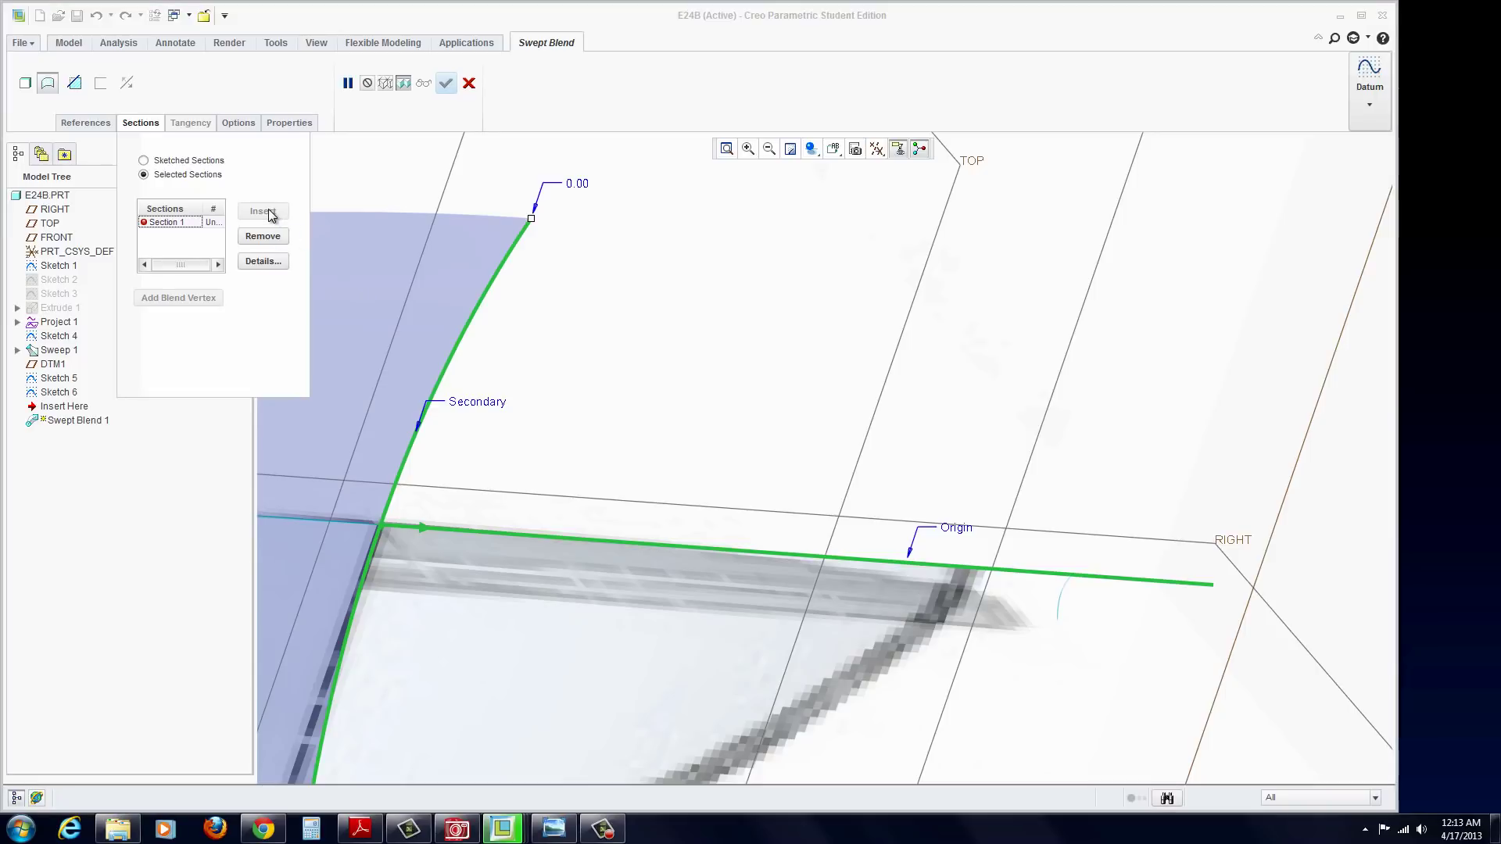
Remove the Secondary trajectory from the swept blend's references.
{"action": "left_click", "coordinate": [84, 126]}
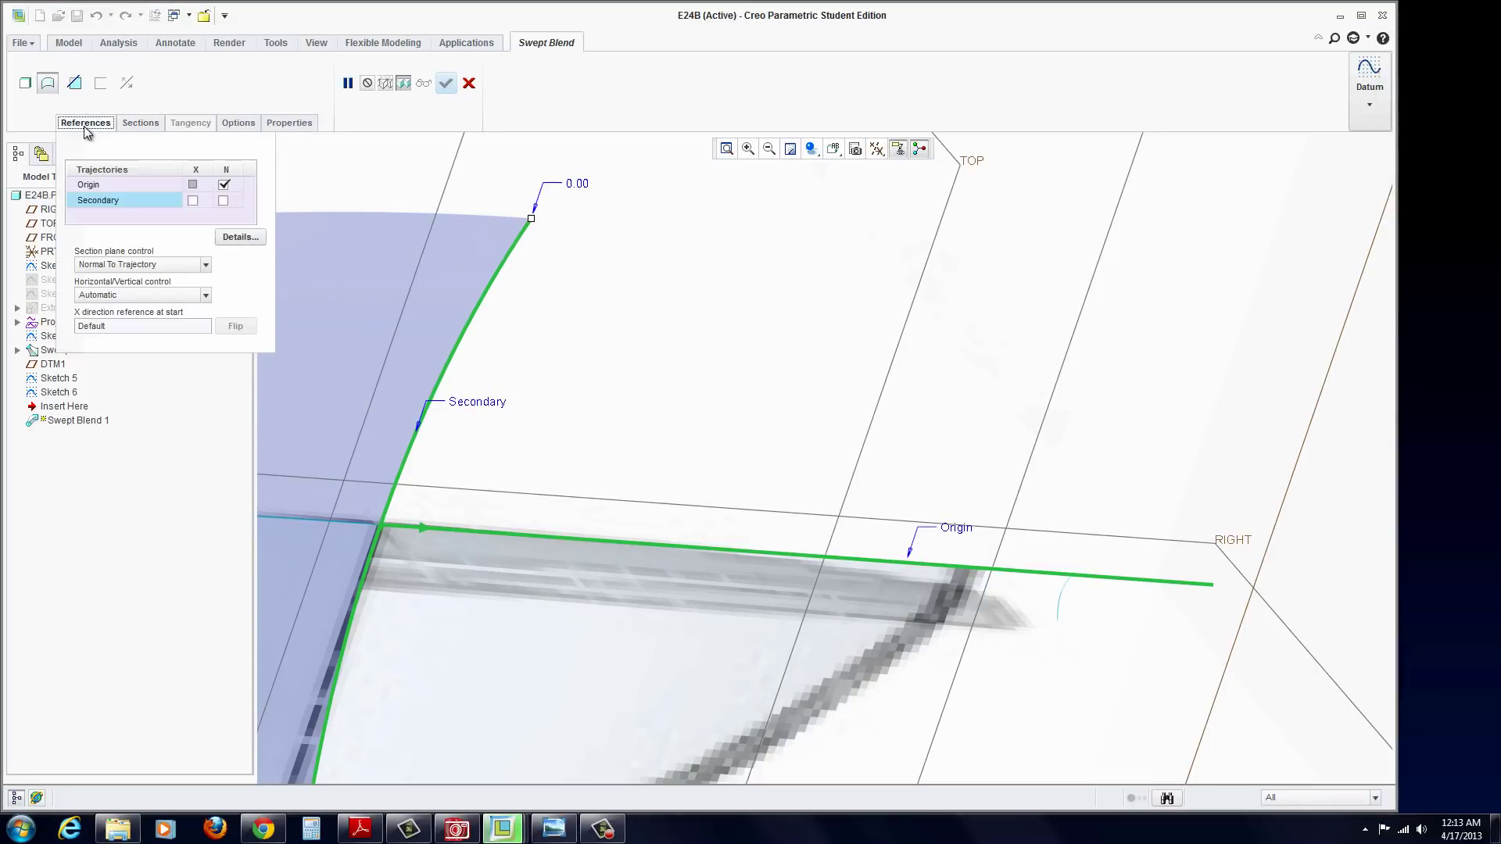
{"action": "left_click", "coordinate": [150, 201]}
{"action": "right_click", "coordinate": [150, 200]}
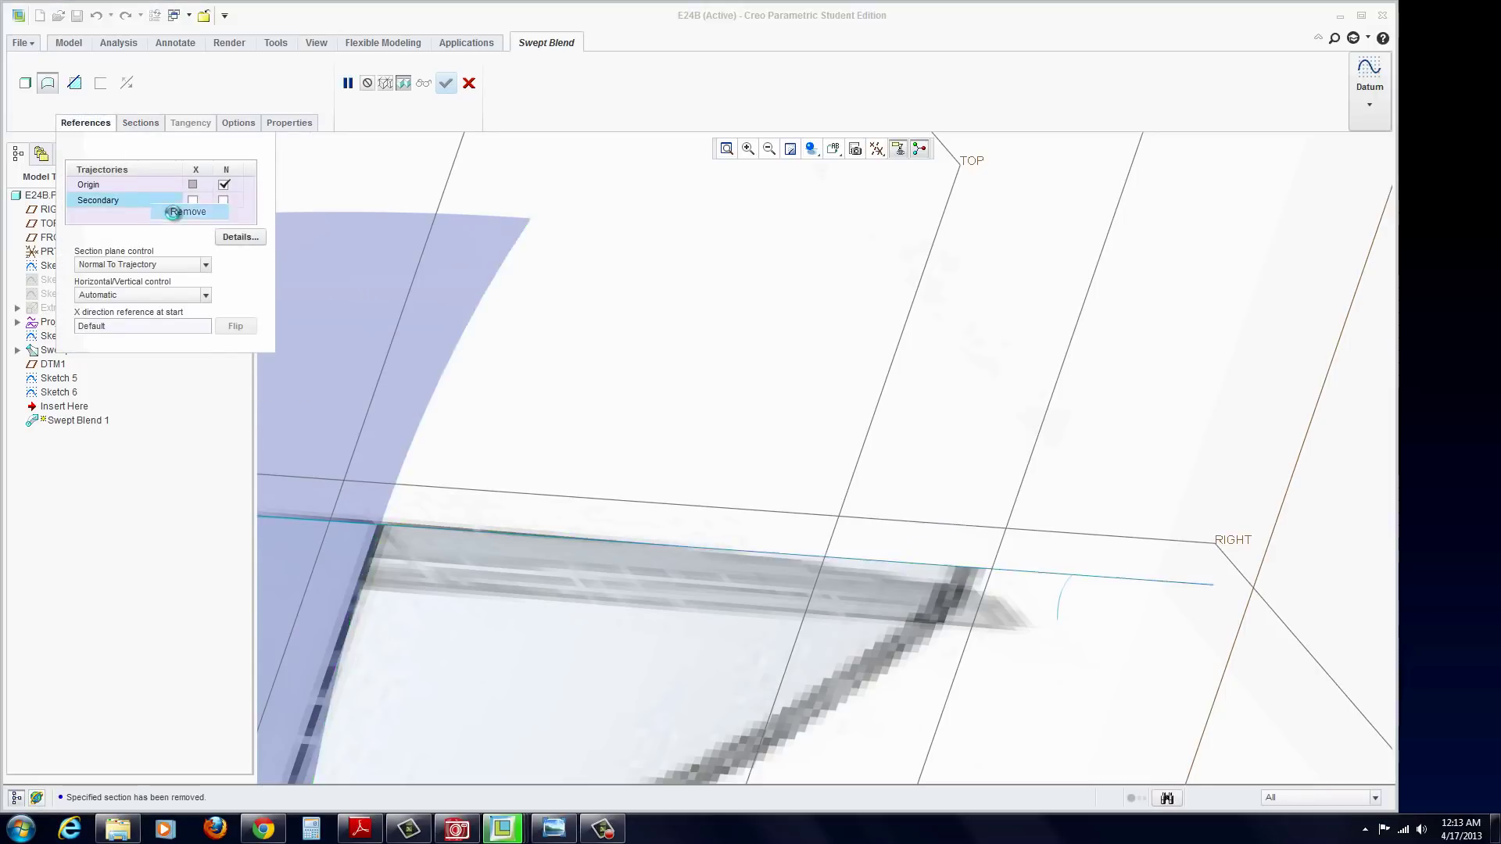
{"action": "left_click", "coordinate": [185, 208]}
Replace Section 1's reference with the curved body edge.
{"action": "left_click", "coordinate": [139, 122]}
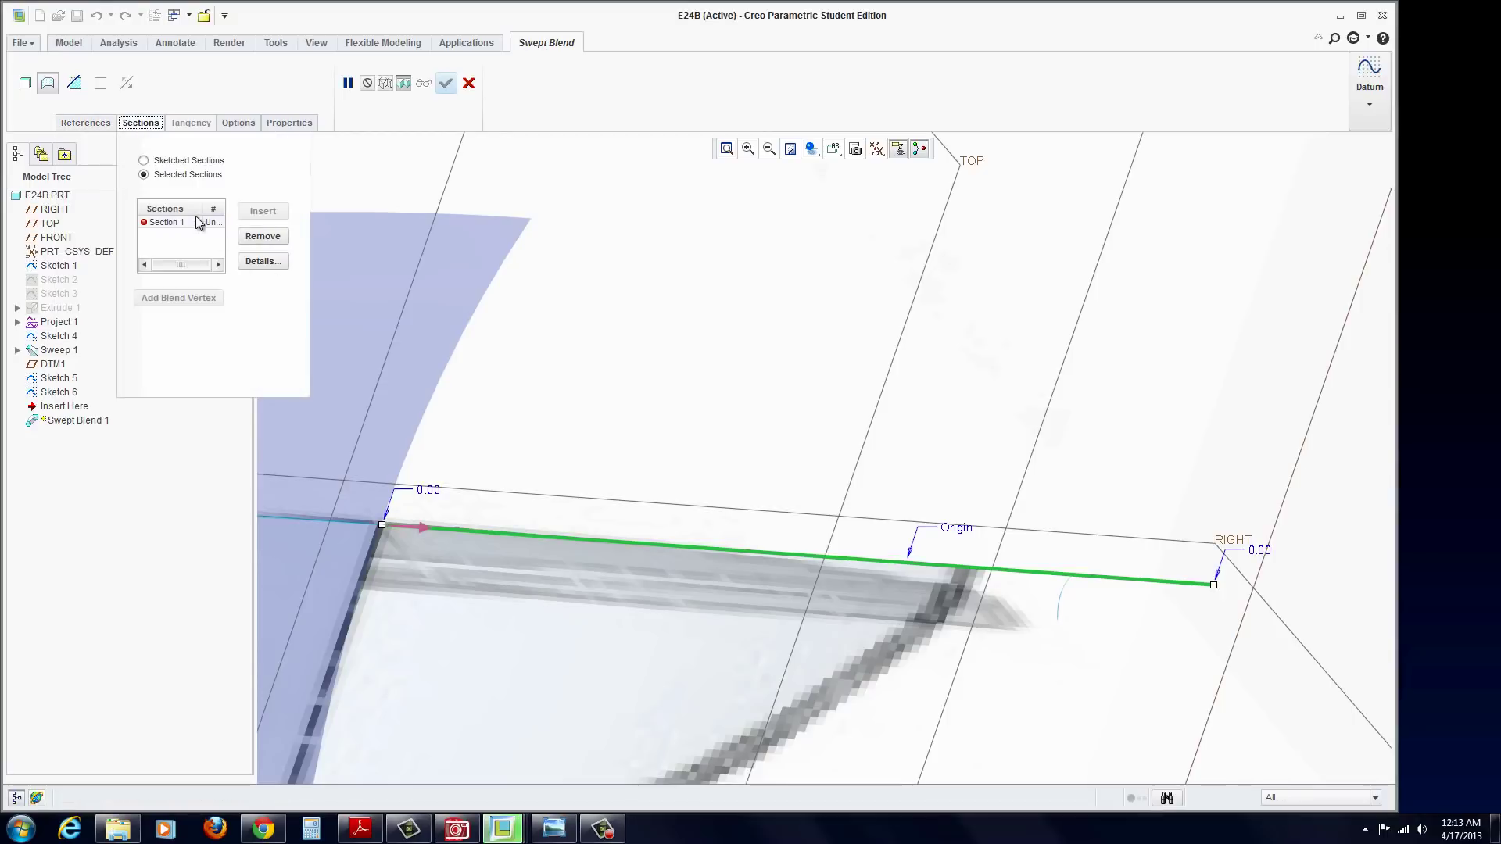
{"action": "left_click", "coordinate": [197, 225]}
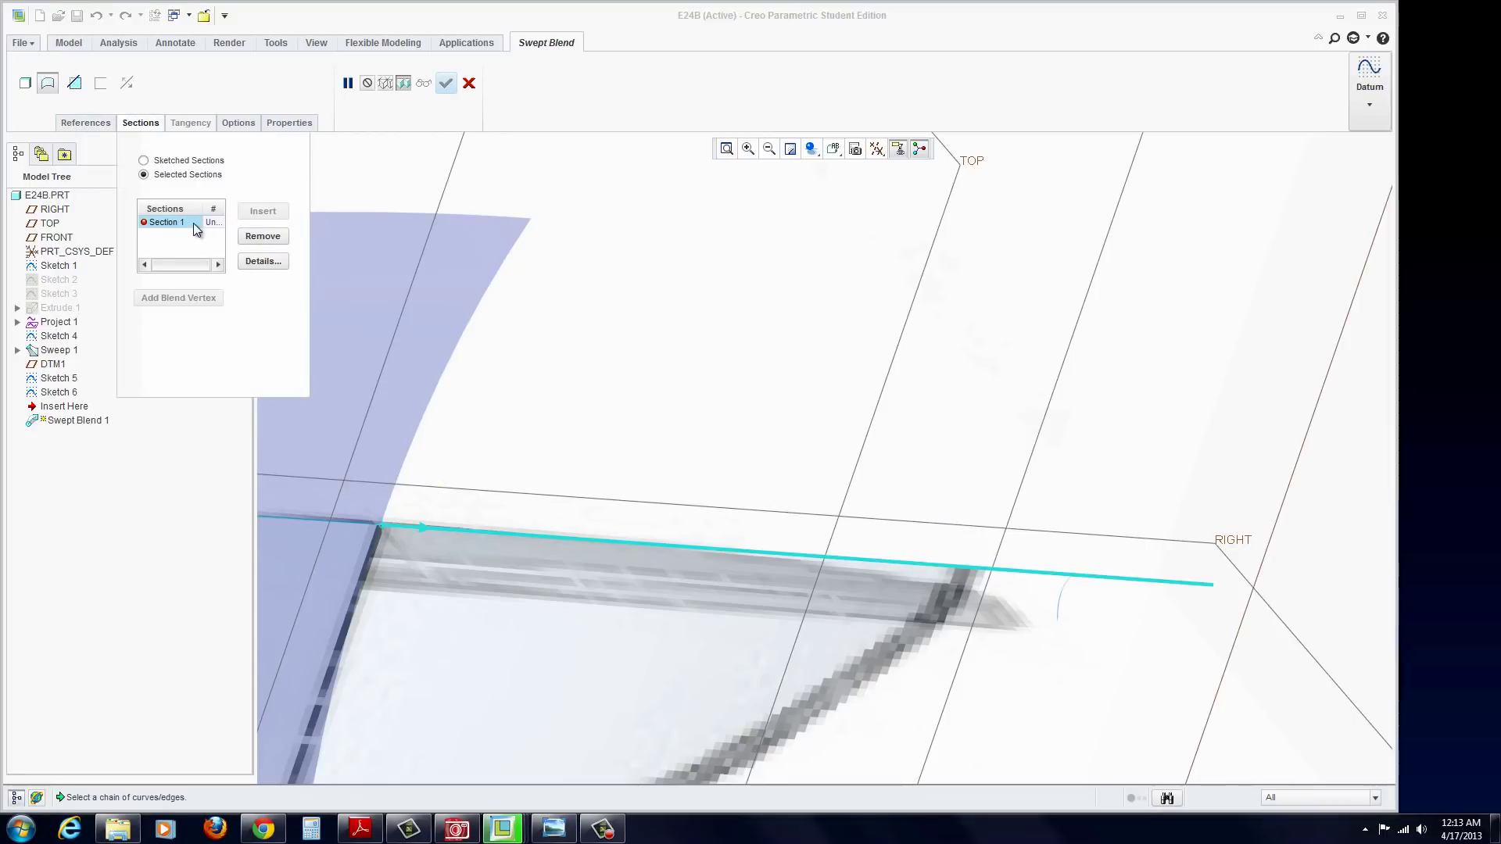
{"action": "left_click", "coordinate": [258, 237]}
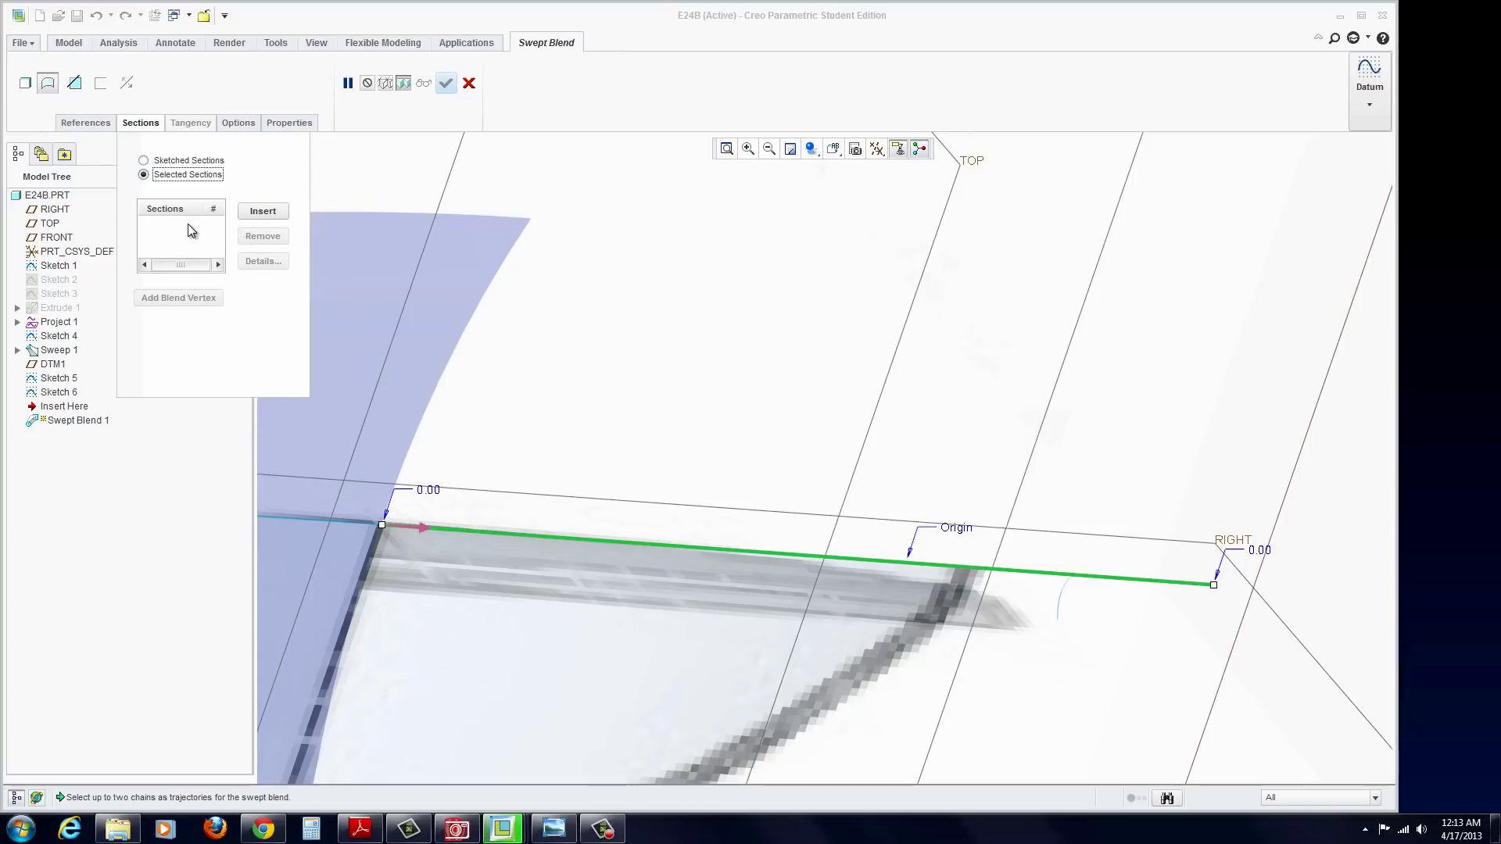
{"action": "left_click", "coordinate": [434, 400]}
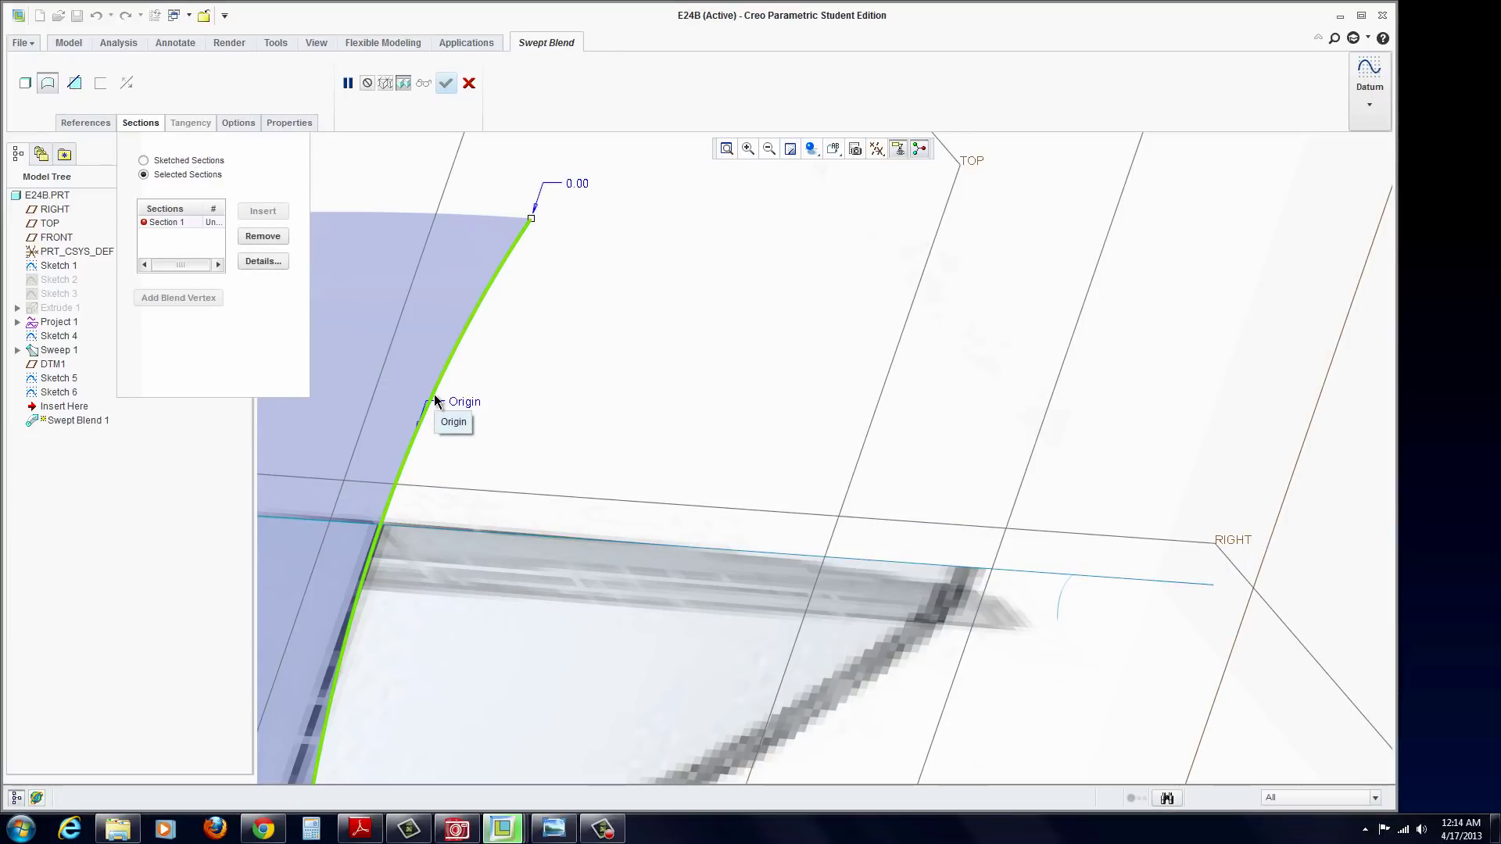
{"action": "left_click", "coordinate": [92, 123]}
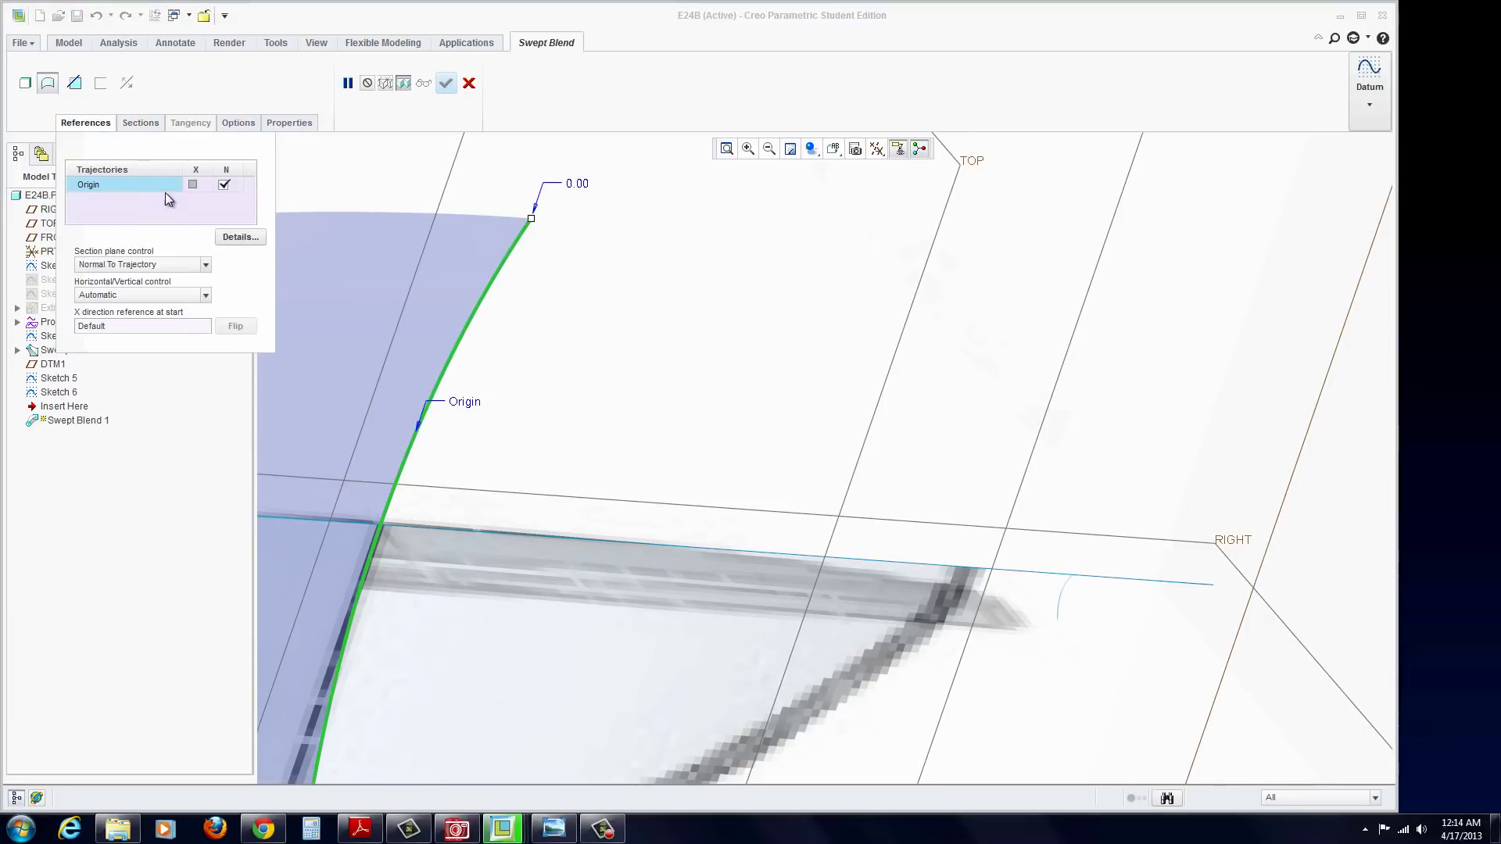
{"action": "left_click", "coordinate": [141, 123]}
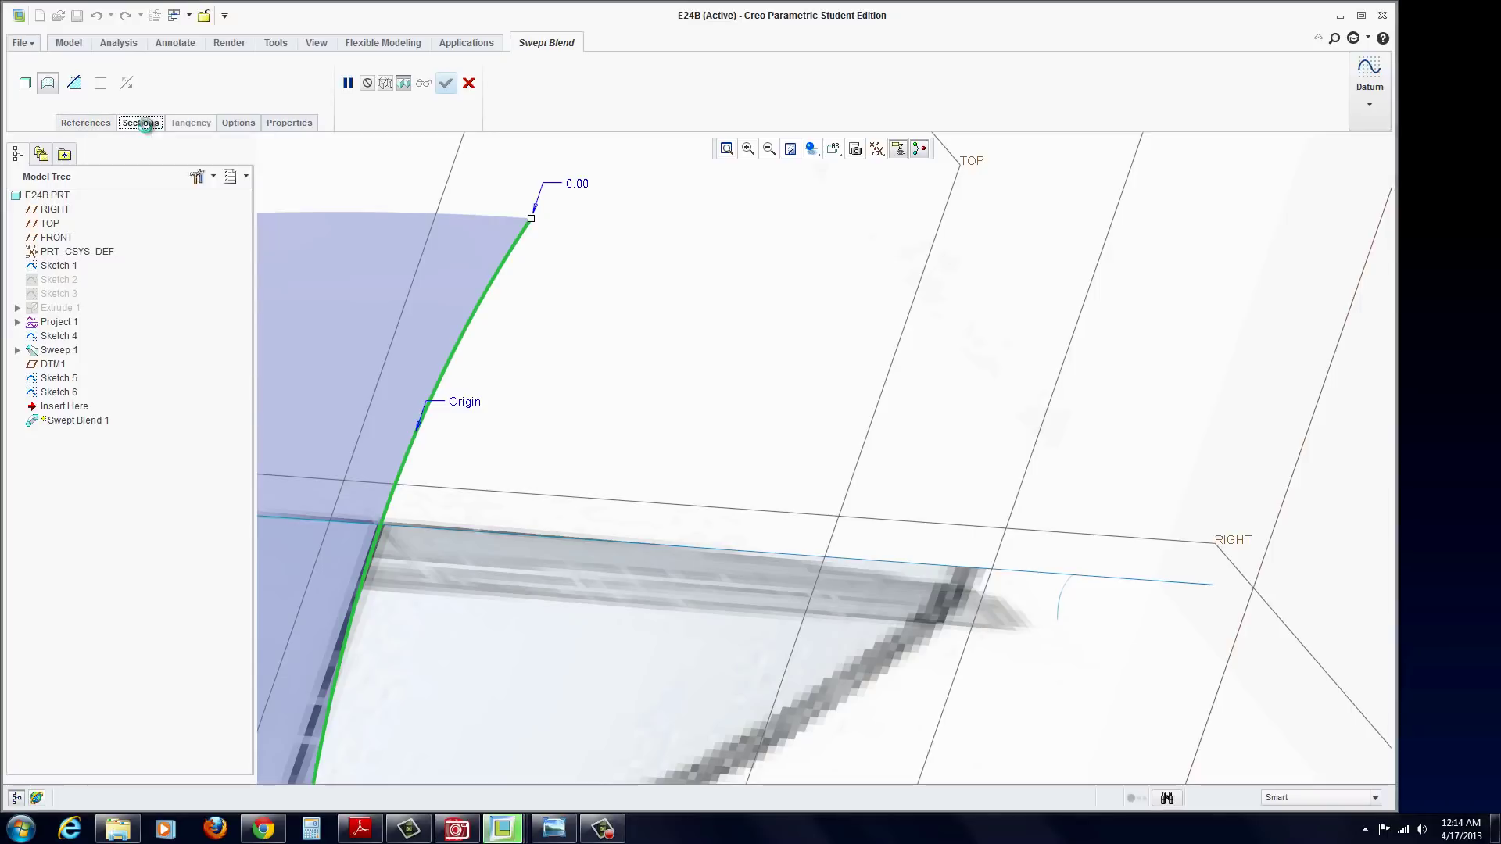
Finish the swept blend surface and rotate the part diagonally to inspect the tip.
{"action": "left_click", "coordinate": [602, 828]}
{"action": "left_click", "coordinate": [1345, 748]}
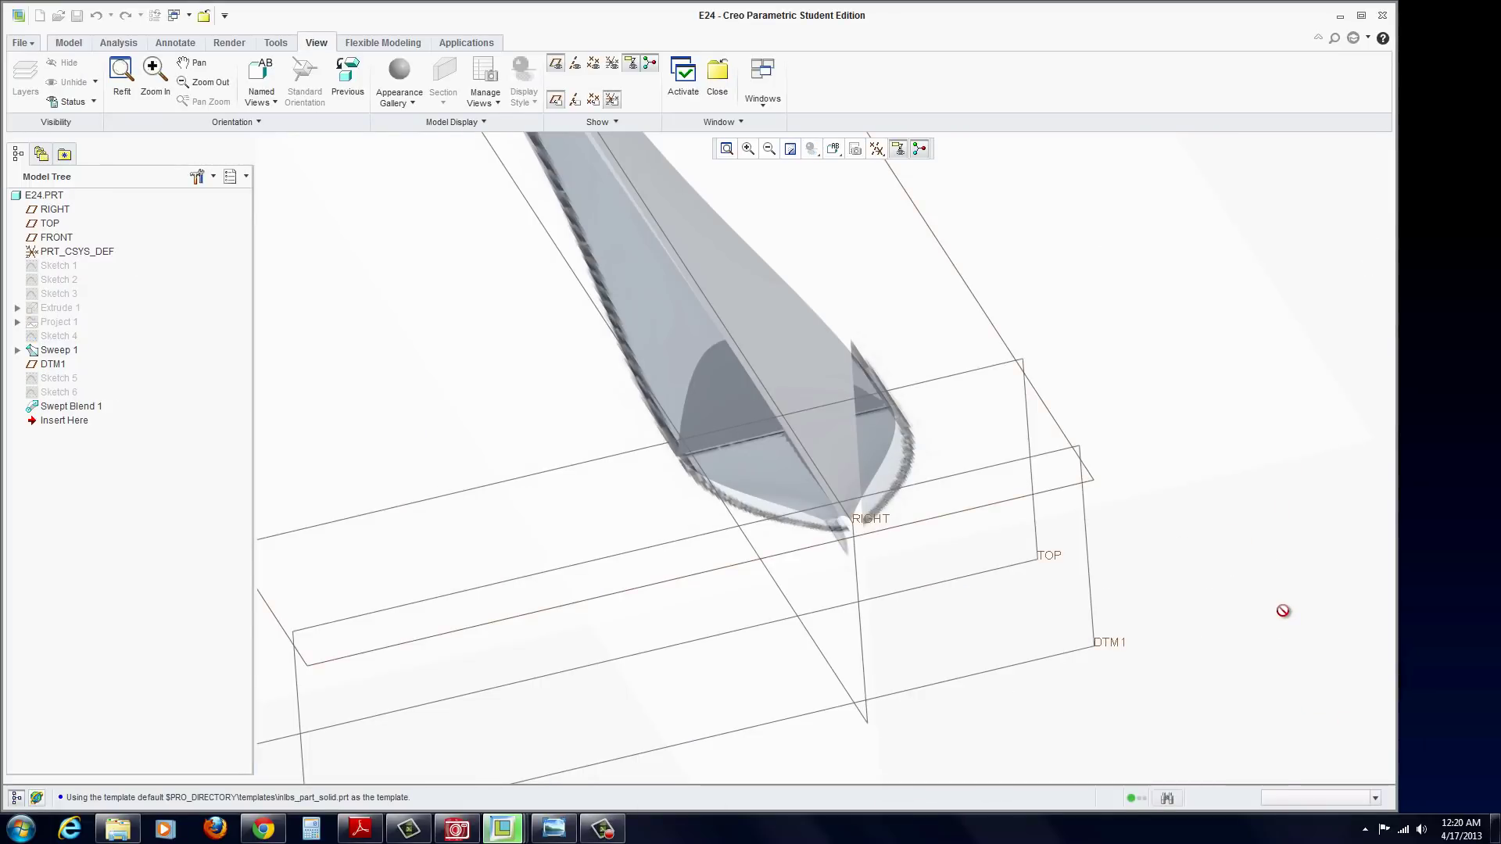
{"action": "middle_click_drag", "start_coordinate": [863, 504], "coordinate": [1030, 657]}
{"action": "scroll", "coordinate": [1030, 656], "scroll_direction": "up", "scroll_amount": 3}
Select Swept Blend 1 and orbit out to view the whole spoon with its tip.
{"action": "right_click", "coordinate": [78, 407]}
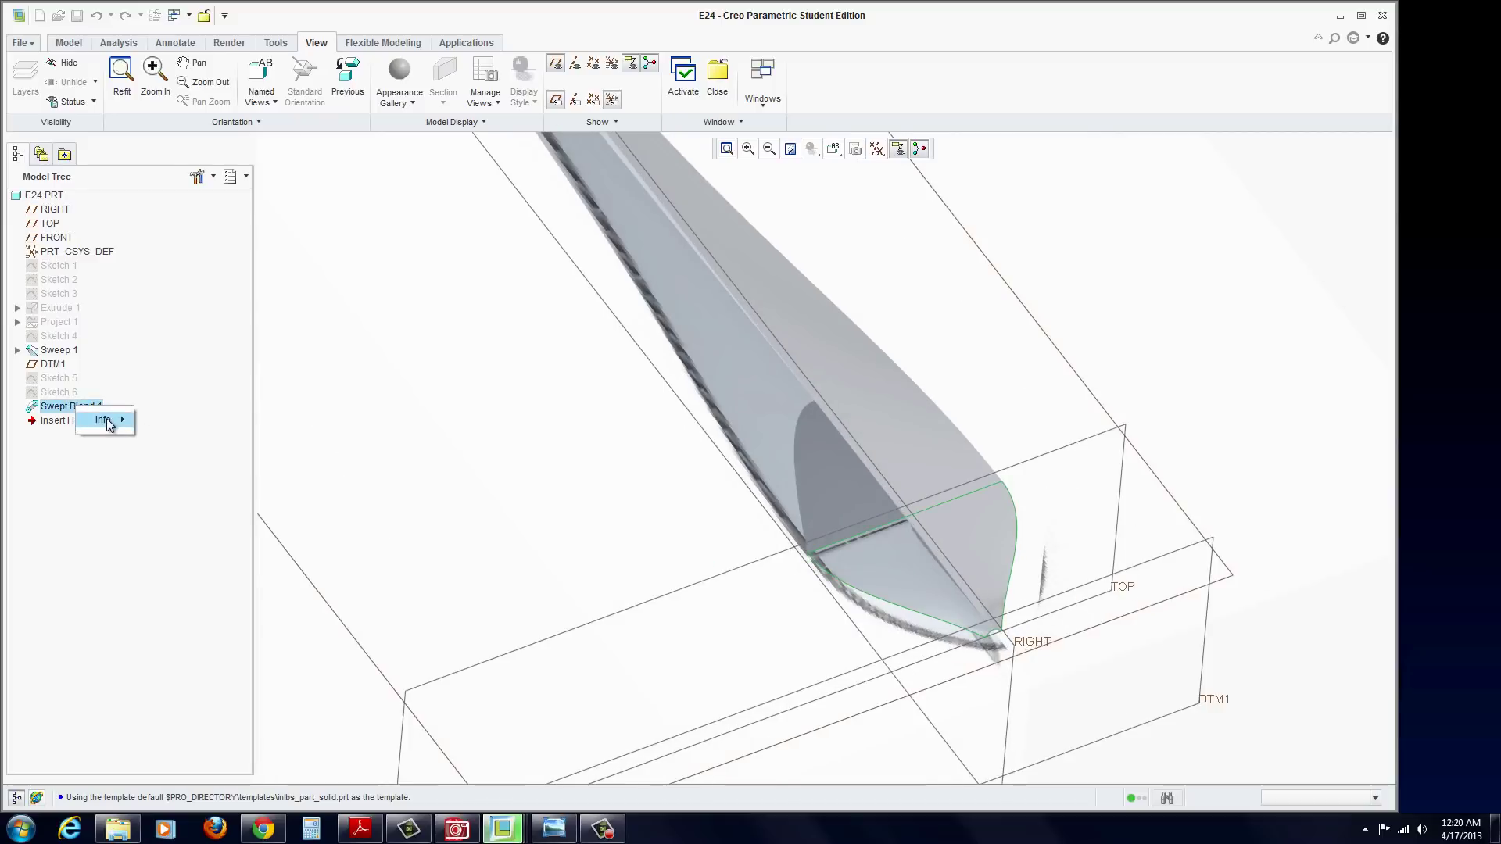
{"action": "mouse_move", "coordinate": [109, 420]}
{"action": "left_click", "coordinate": [172, 374]}
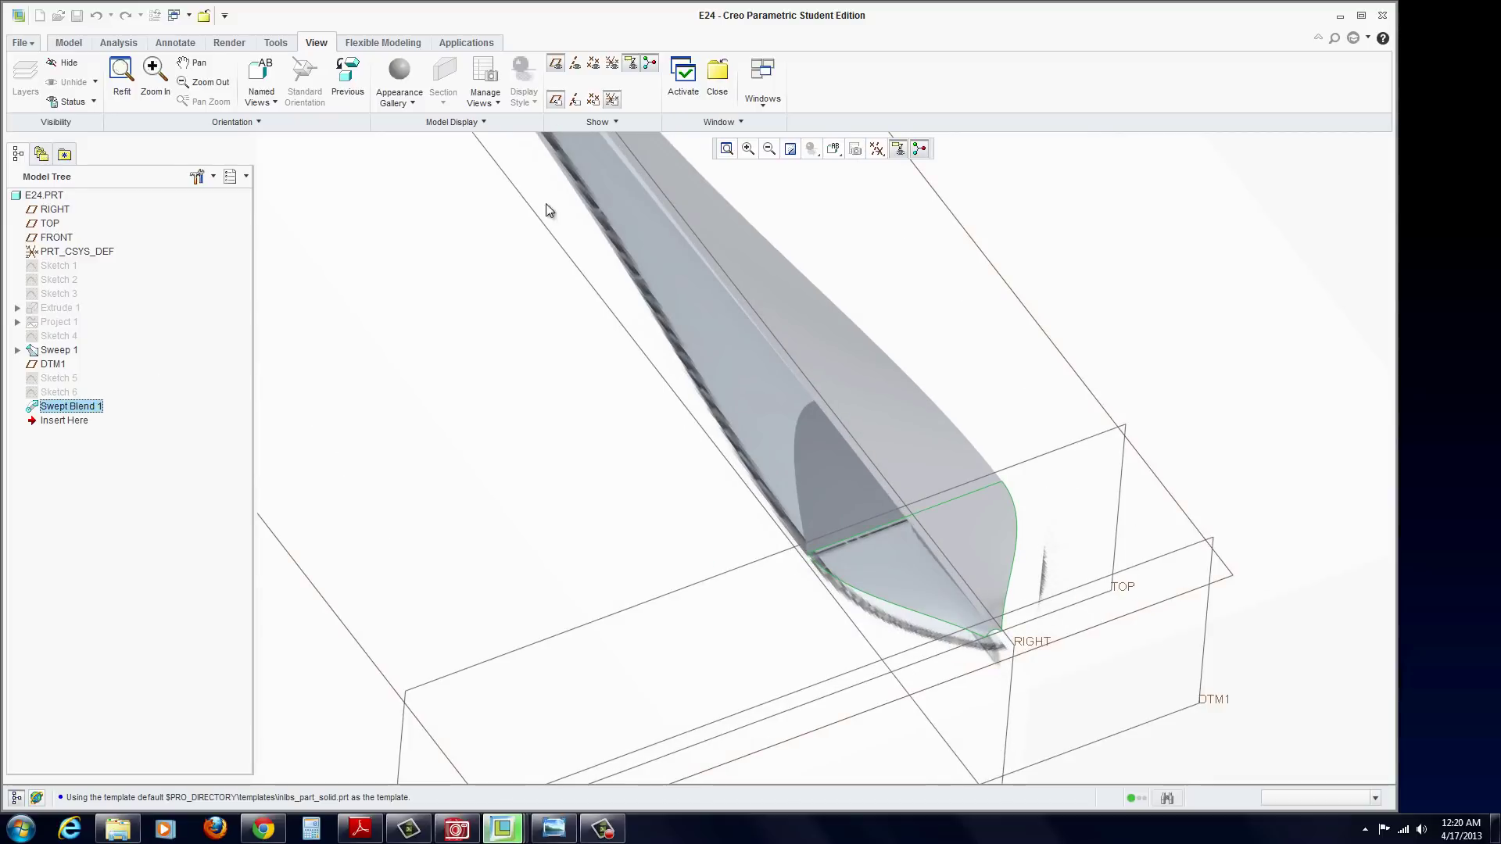
{"action": "left_click", "coordinate": [69, 42]}
{"action": "left_click", "coordinate": [72, 407]}
{"action": "scroll", "coordinate": [970, 598], "scroll_direction": "up", "scroll_amount": 3}
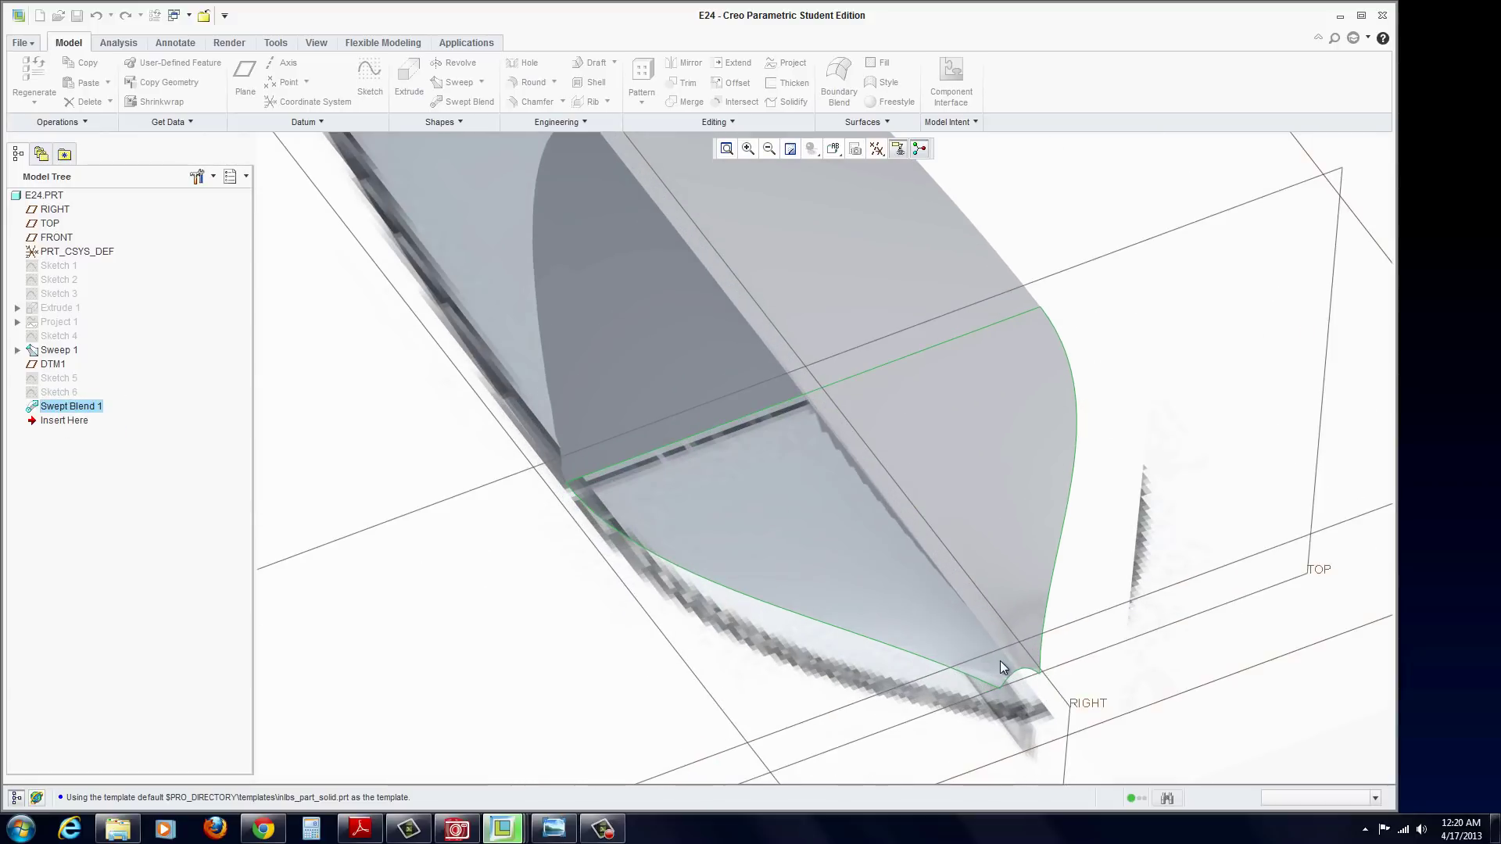
{"action": "scroll", "coordinate": [985, 664], "scroll_direction": "down", "scroll_amount": 8}
{"action": "mouse_move", "coordinate": [728, 457]}
{"action": "middle_mouse_down"}
{"action": "mouse_move", "coordinate": [766, 438]}
{"action": "mouse_move", "coordinate": [739, 467]}
{"action": "middle_mouse_up"}
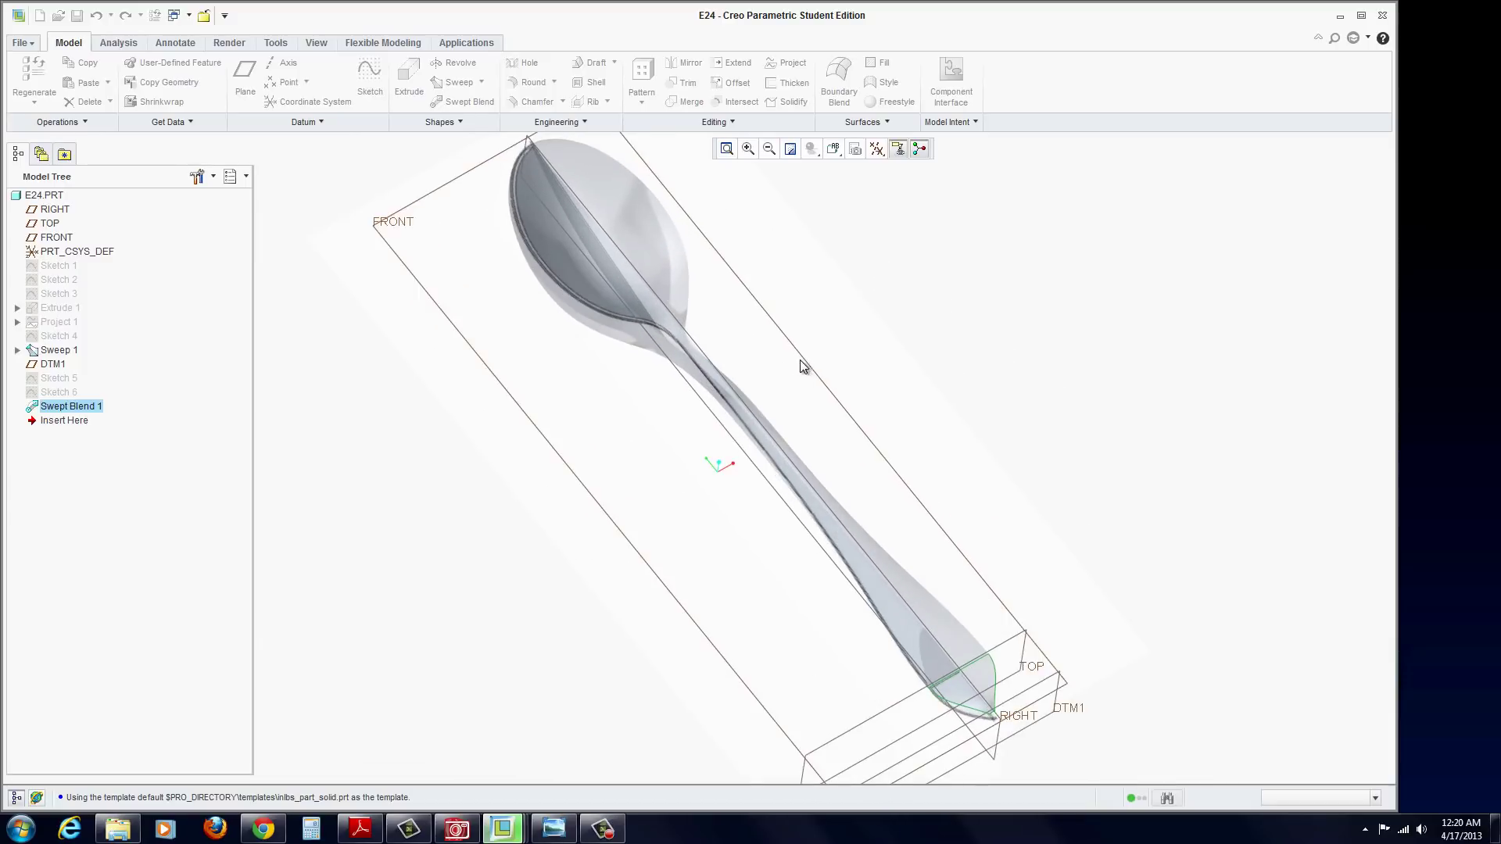
{"action": "left_click", "coordinate": [469, 43]}
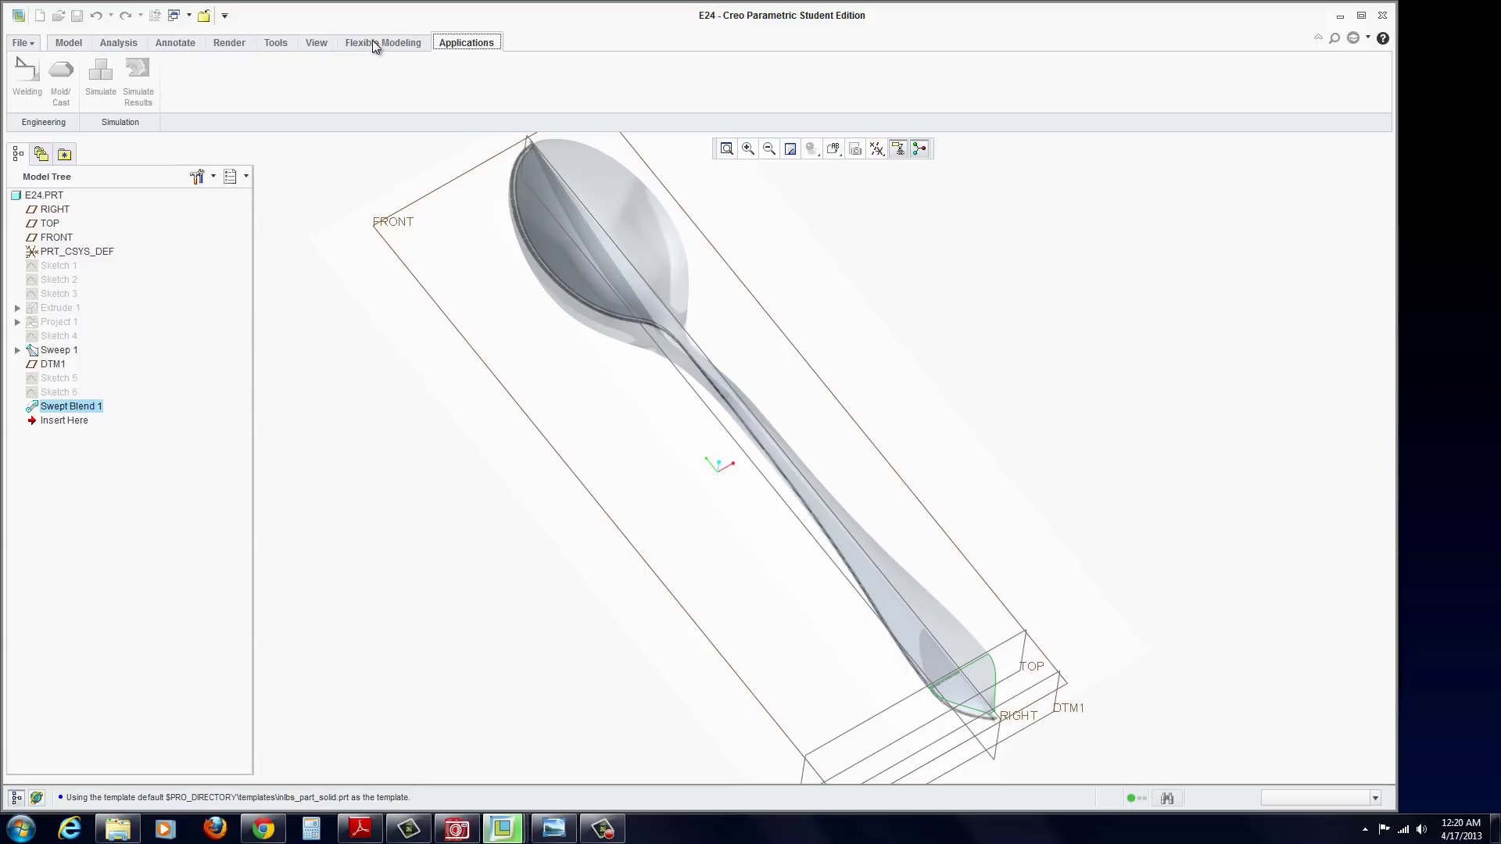
{"action": "left_click", "coordinate": [313, 43]}
{"action": "left_click", "coordinate": [683, 77]}
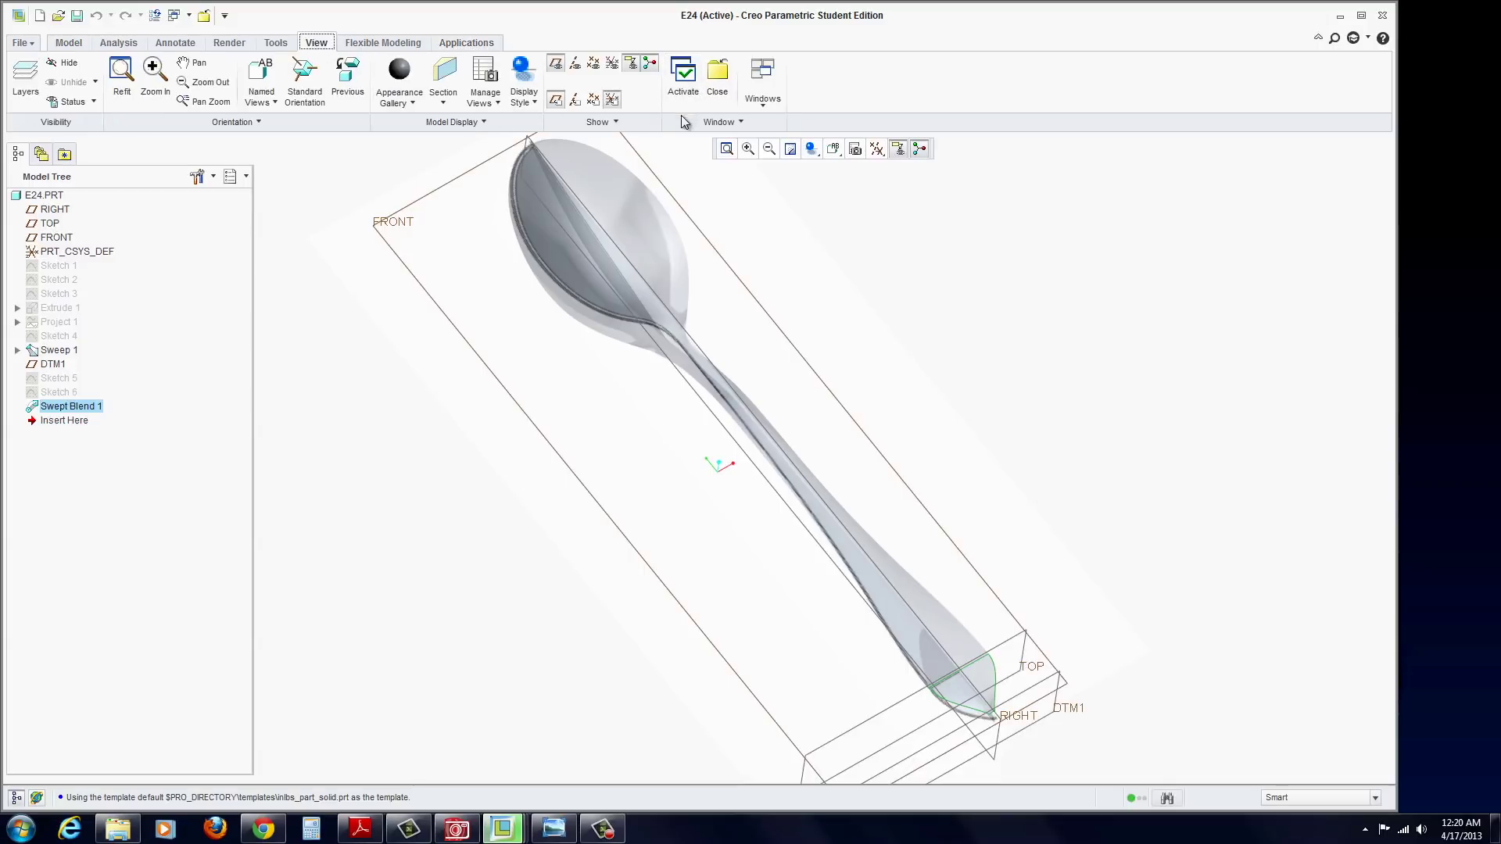
{"action": "left_click", "coordinate": [458, 122]}
{"action": "left_click", "coordinate": [411, 144]}
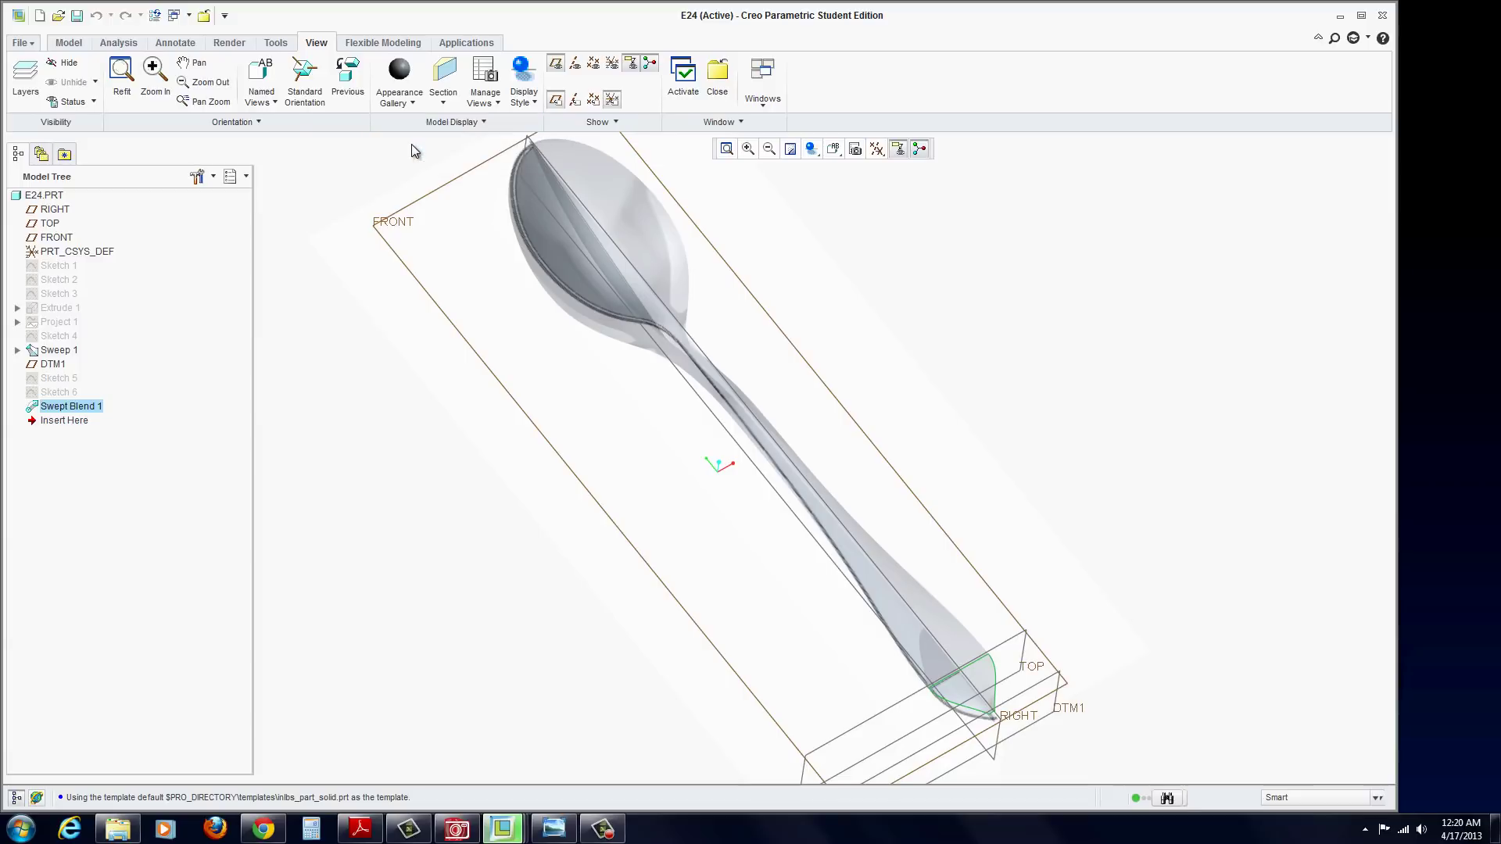
{"action": "left_click", "coordinate": [529, 470]}
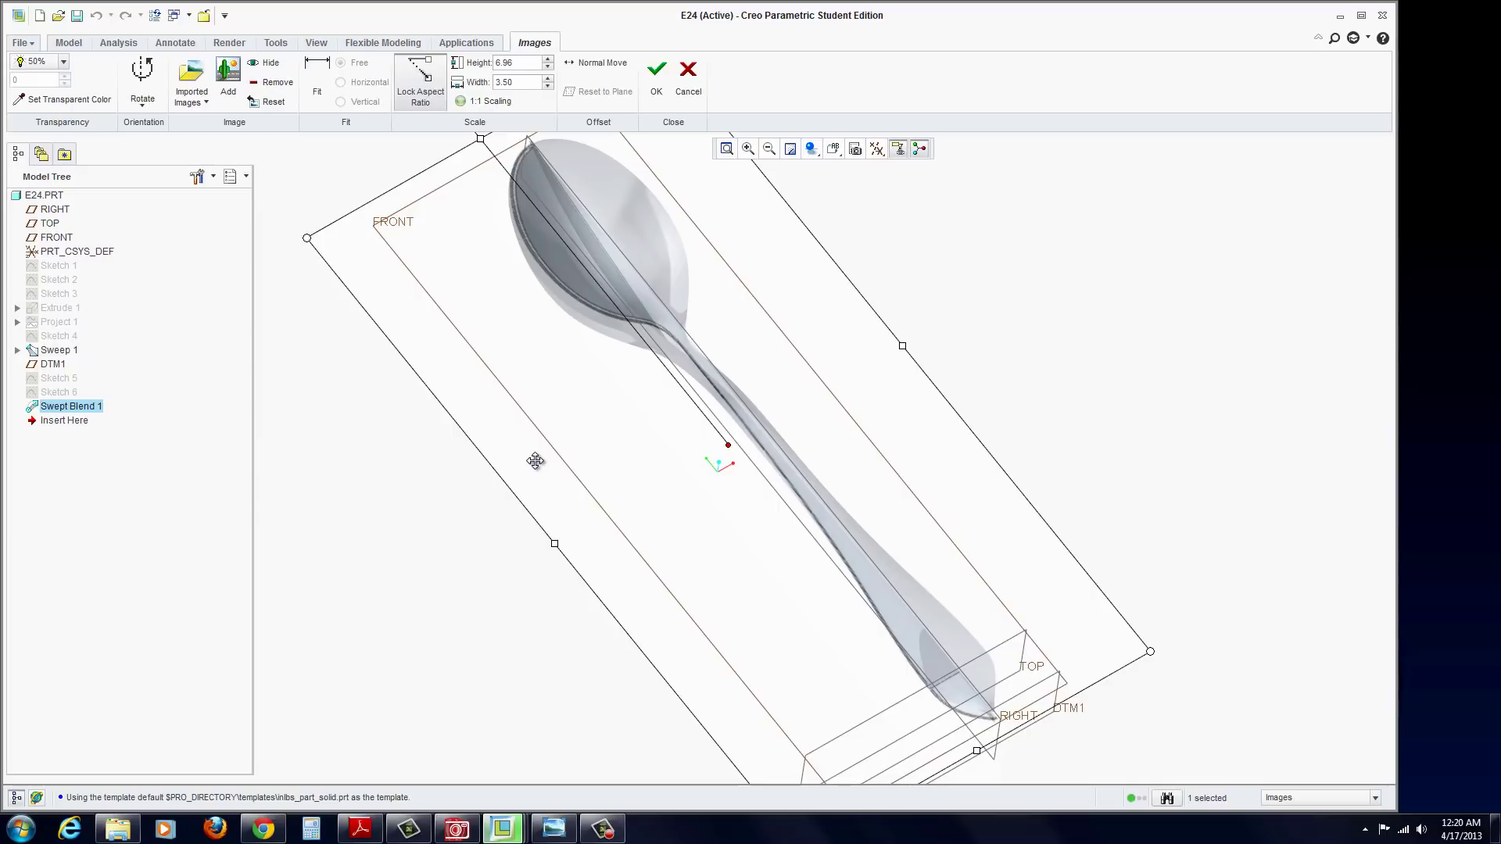
{"action": "middle_click_drag", "start_coordinate": [797, 406], "coordinate": [812, 366]}
{"action": "key", "text": "Escape"}
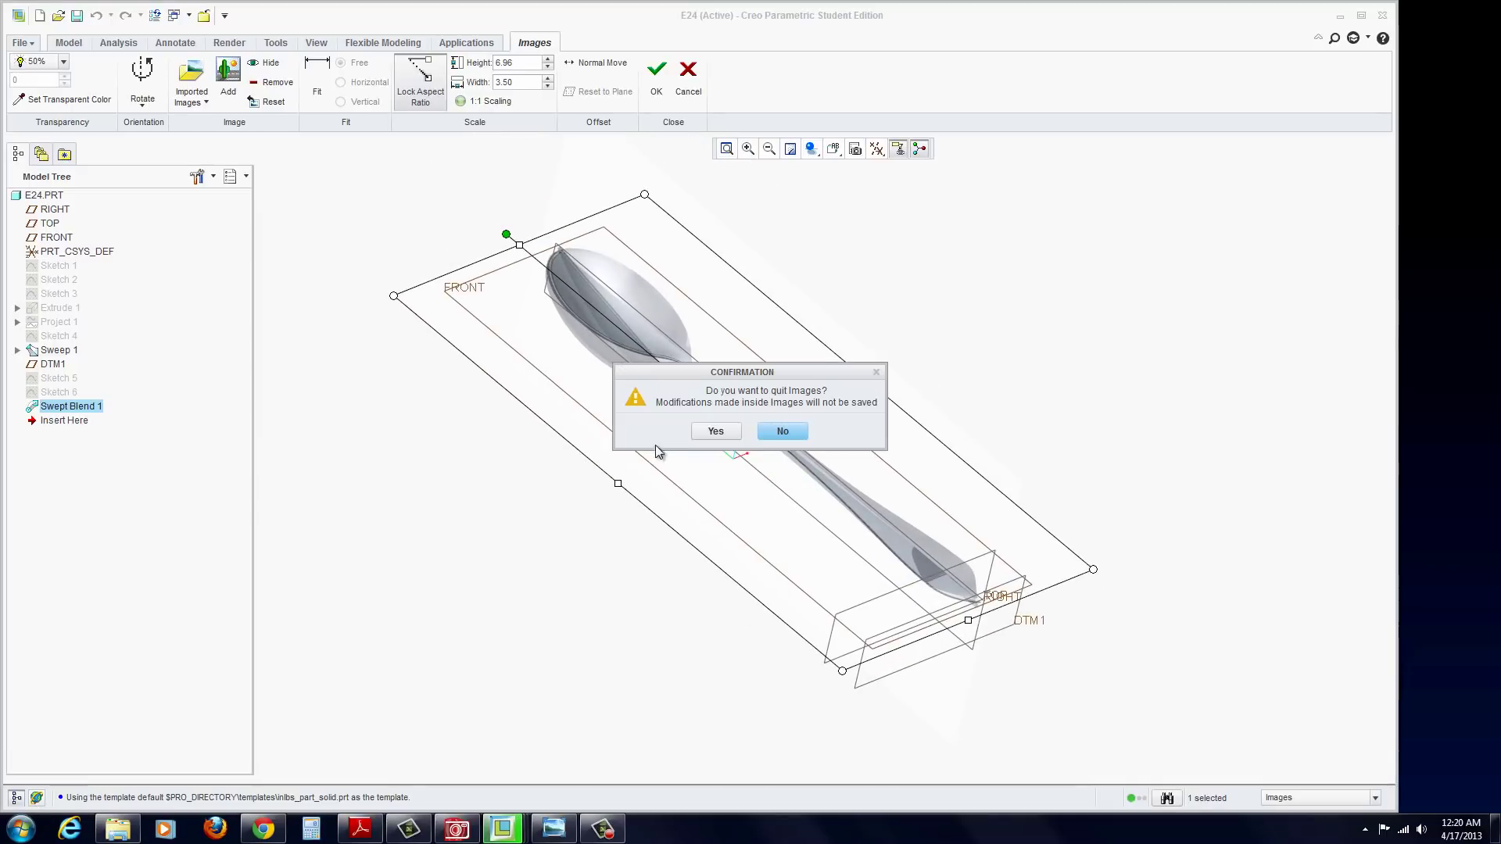
{"action": "left_click", "coordinate": [713, 433]}
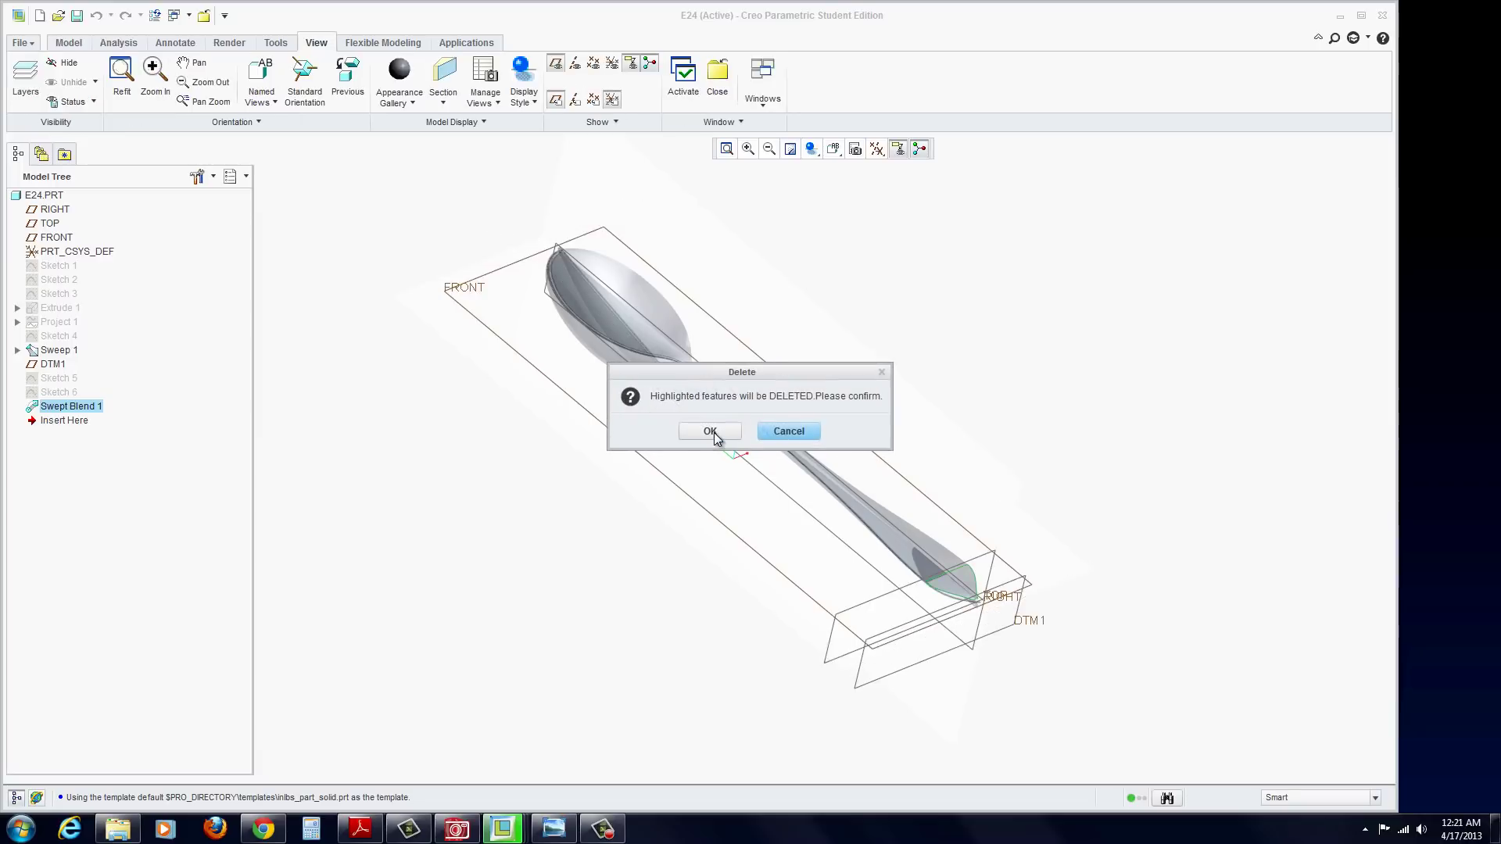
{"action": "left_click", "coordinate": [723, 430]}
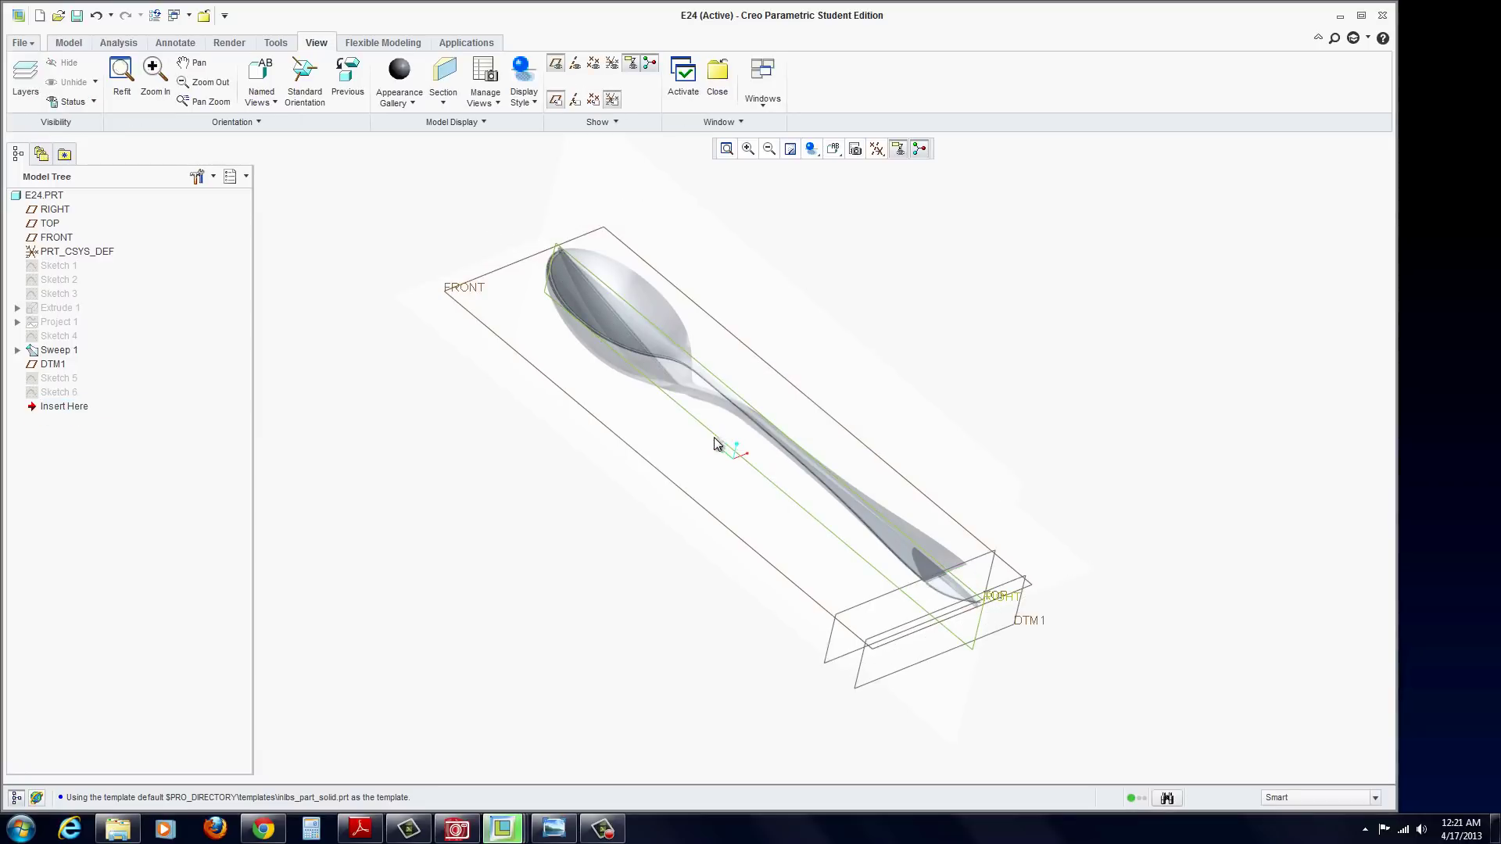
{"action": "left_click", "coordinate": [971, 597]}
Undo to restore Swept Blend 1, then hide the reference spoon image via Model Display > Images.
{"action": "left_click", "coordinate": [95, 16]}
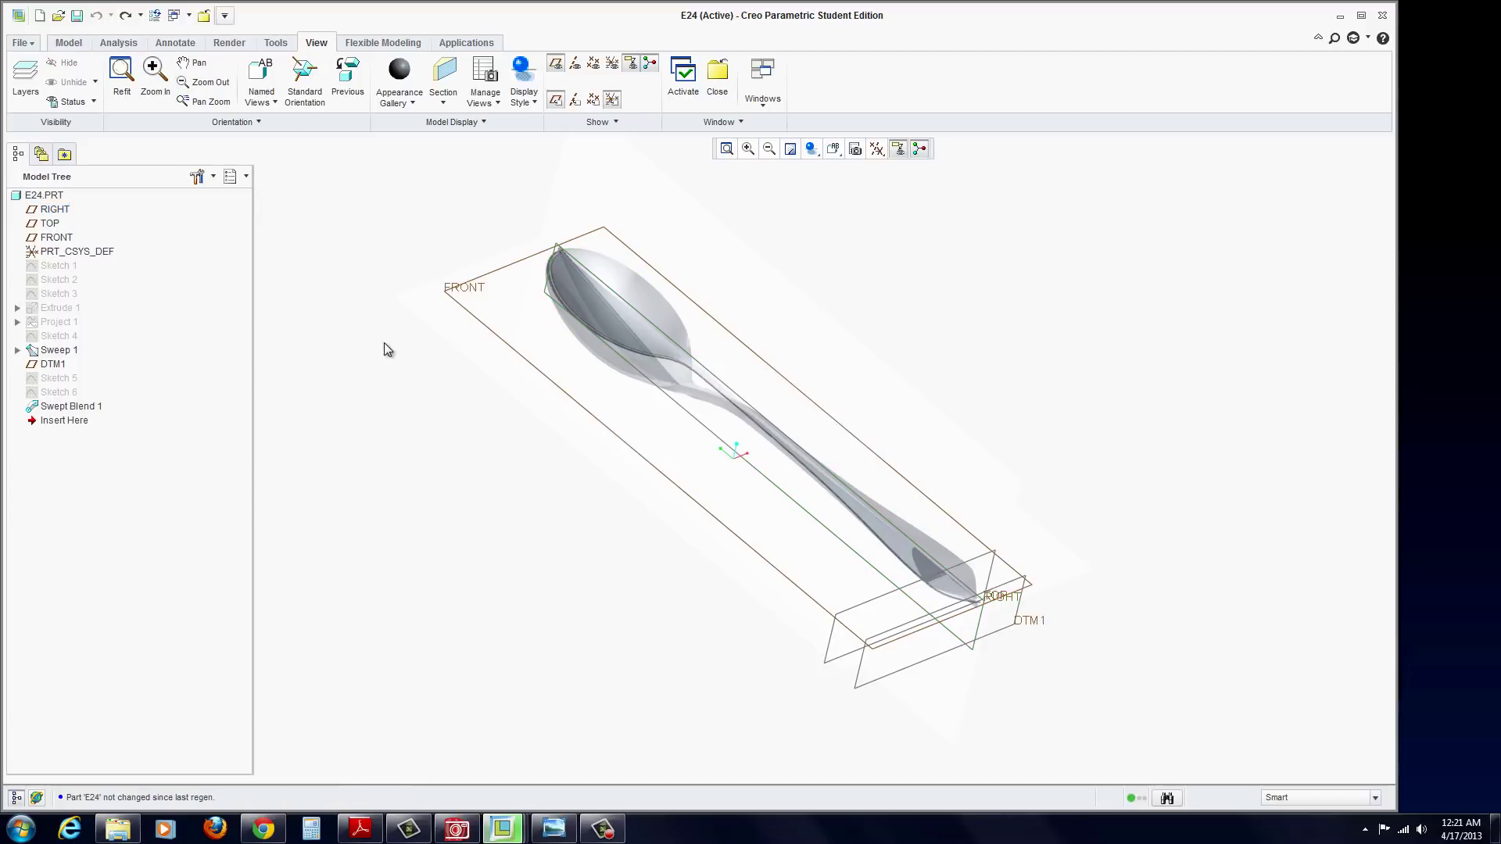
{"action": "left_click", "coordinate": [454, 122]}
{"action": "left_click", "coordinate": [399, 141]}
{"action": "left_click", "coordinate": [526, 367]}
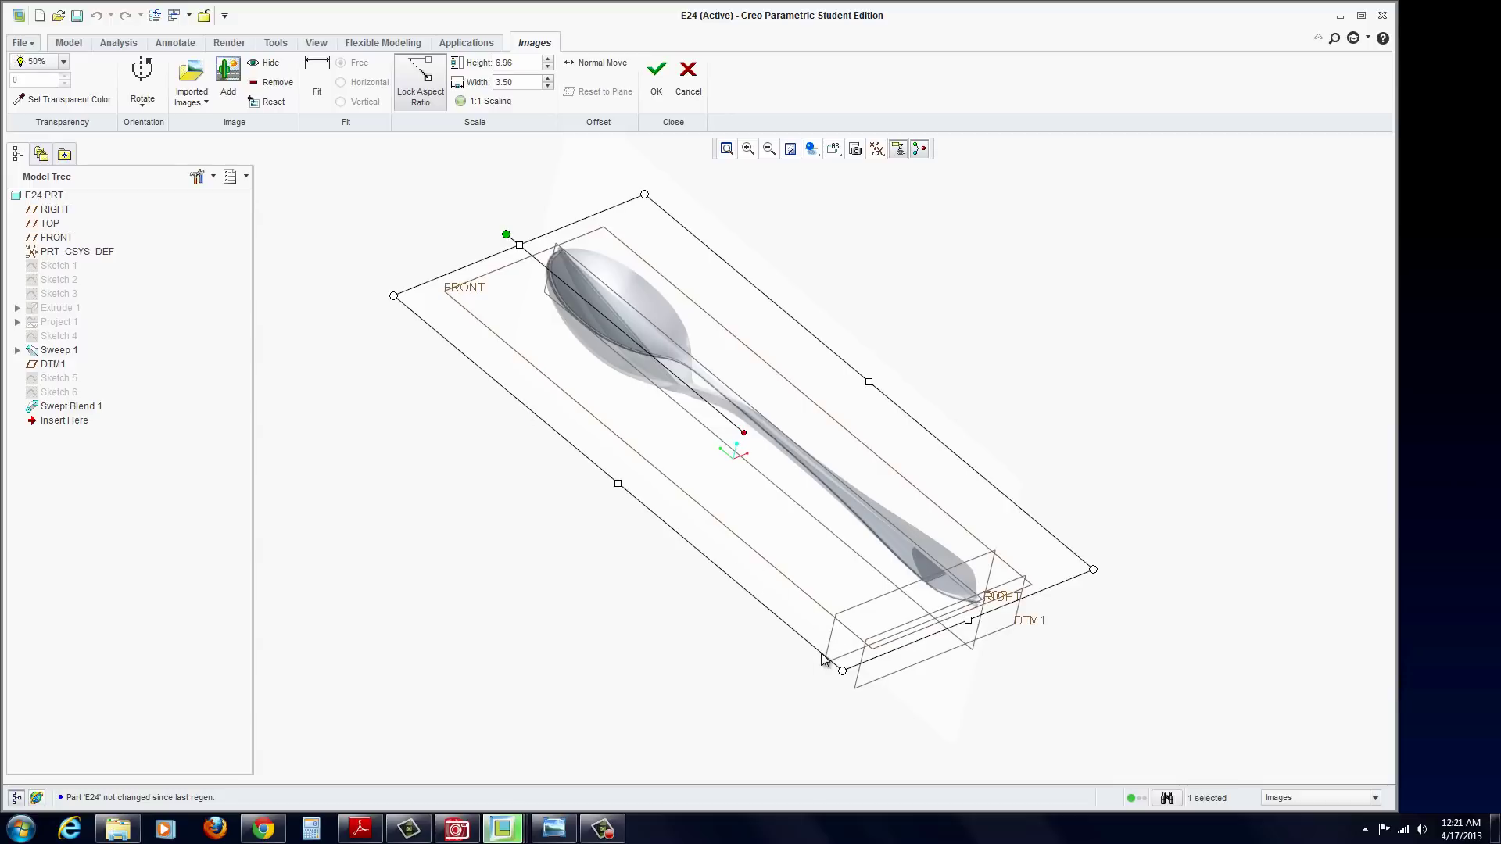
{"action": "left_click", "coordinate": [844, 667]}
{"action": "left_click", "coordinate": [798, 628]}
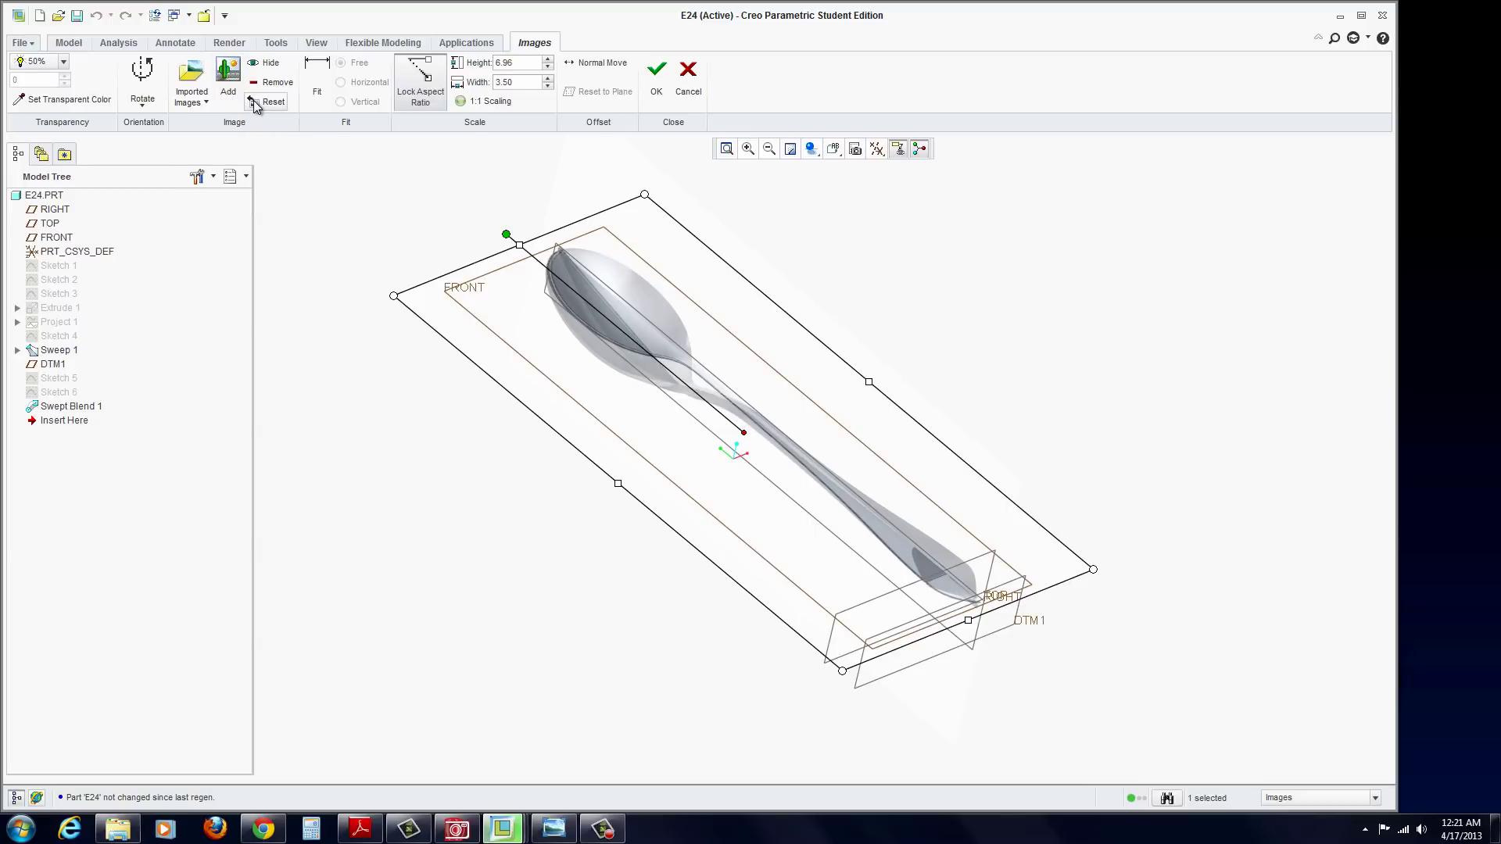
{"action": "left_click", "coordinate": [267, 63]}
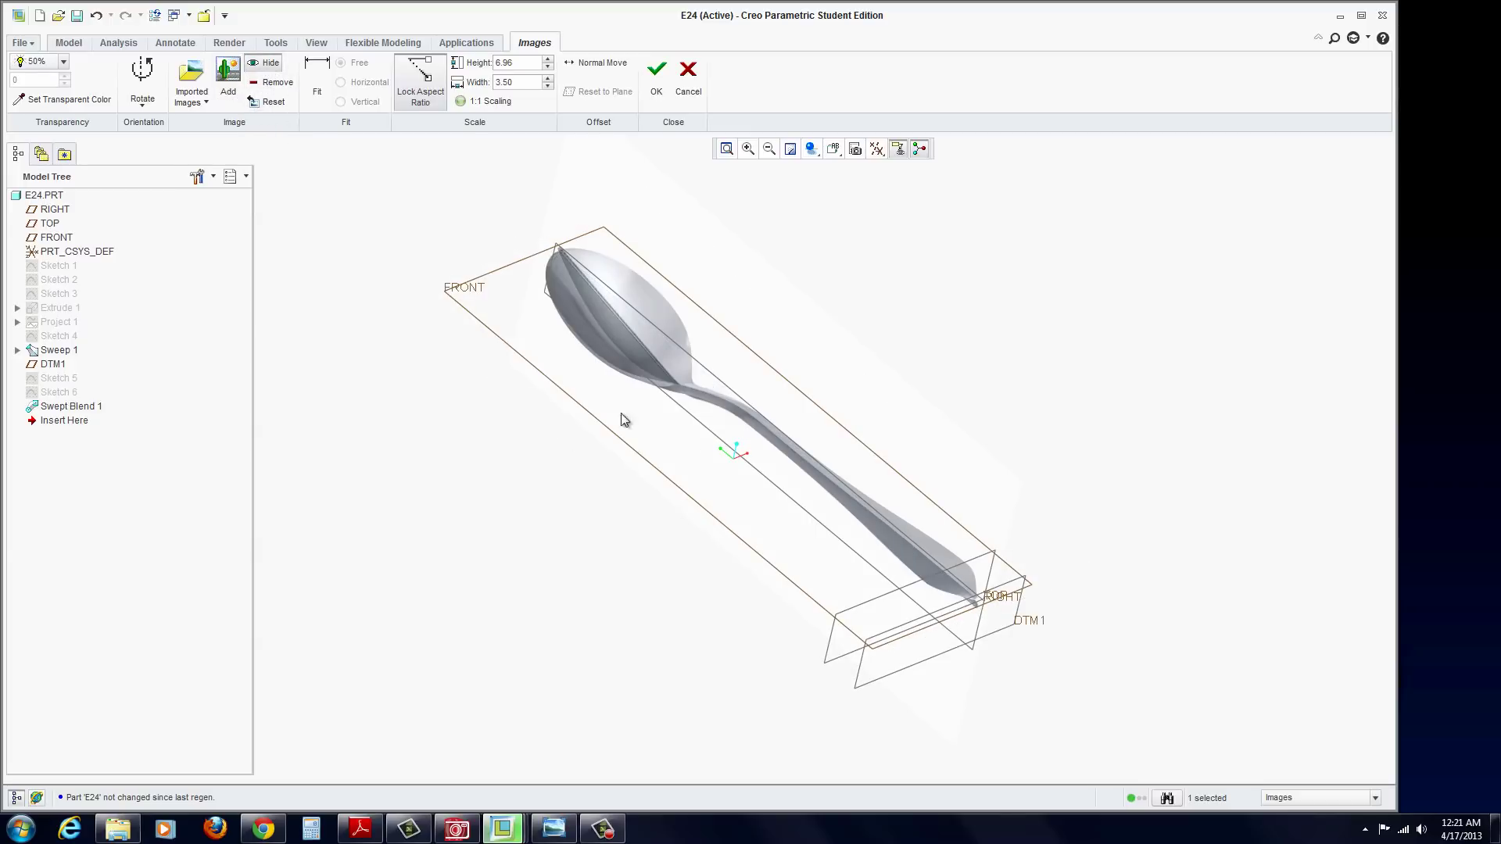
{"action": "left_click", "coordinate": [262, 66]}
Uncheck Plane Display in the Datum Display Filters and orbit to view the bare spoon surface.
{"action": "middle_click_drag", "start_coordinate": [714, 519], "coordinate": [754, 489]}
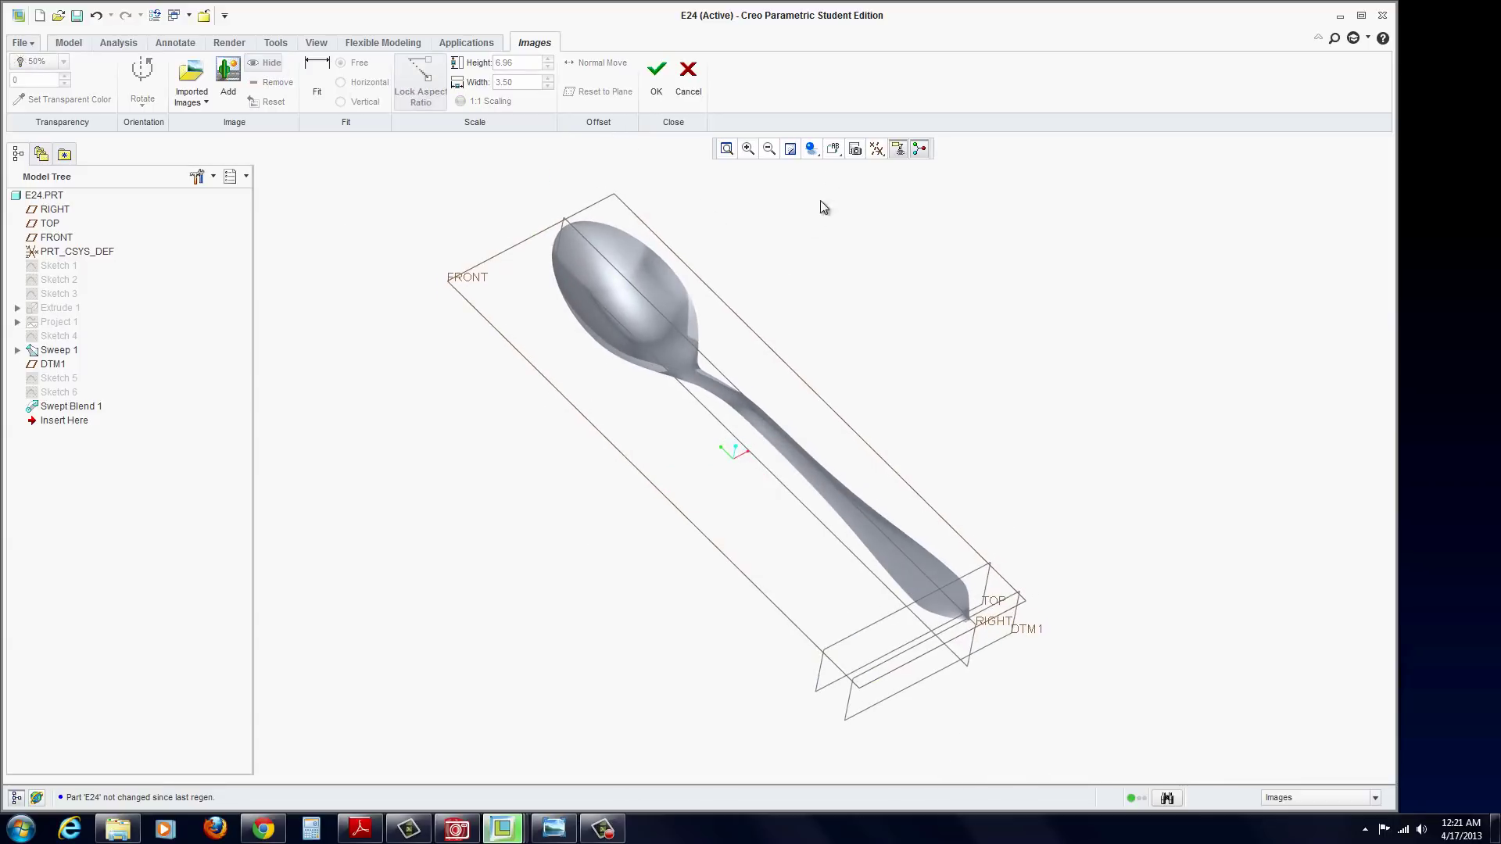
{"action": "left_click", "coordinate": [835, 151]}
{"action": "left_click", "coordinate": [877, 149]}
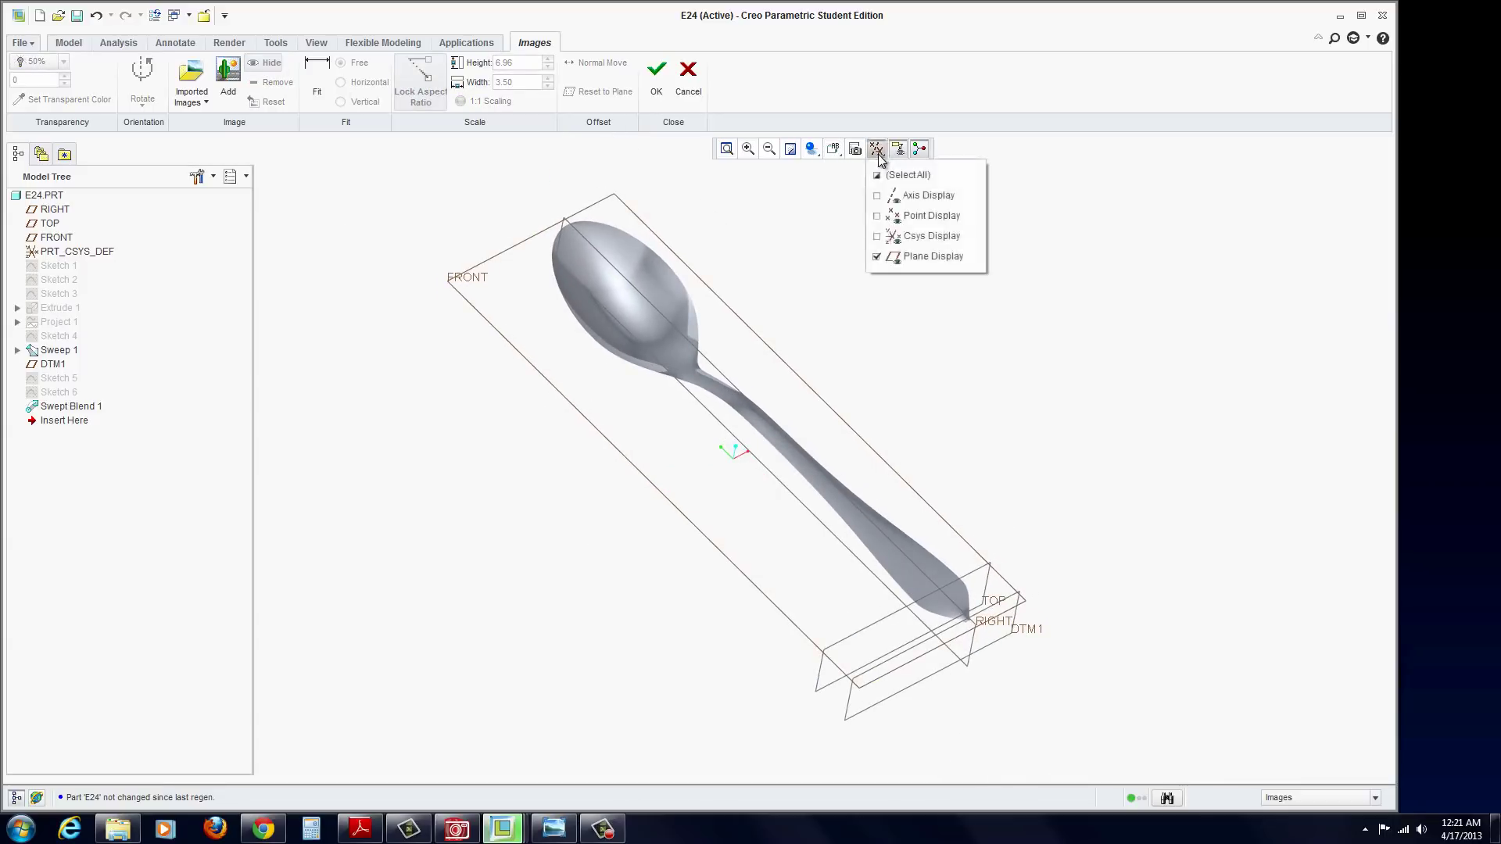
{"action": "left_click", "coordinate": [877, 256]}
{"action": "mouse_move", "coordinate": [820, 390]}
{"action": "middle_mouse_down"}
{"action": "mouse_move", "coordinate": [815, 504]}
{"action": "mouse_move", "coordinate": [818, 449]}
{"action": "mouse_move", "coordinate": [773, 505]}
{"action": "mouse_move", "coordinate": [844, 402]}
{"action": "middle_mouse_up"}
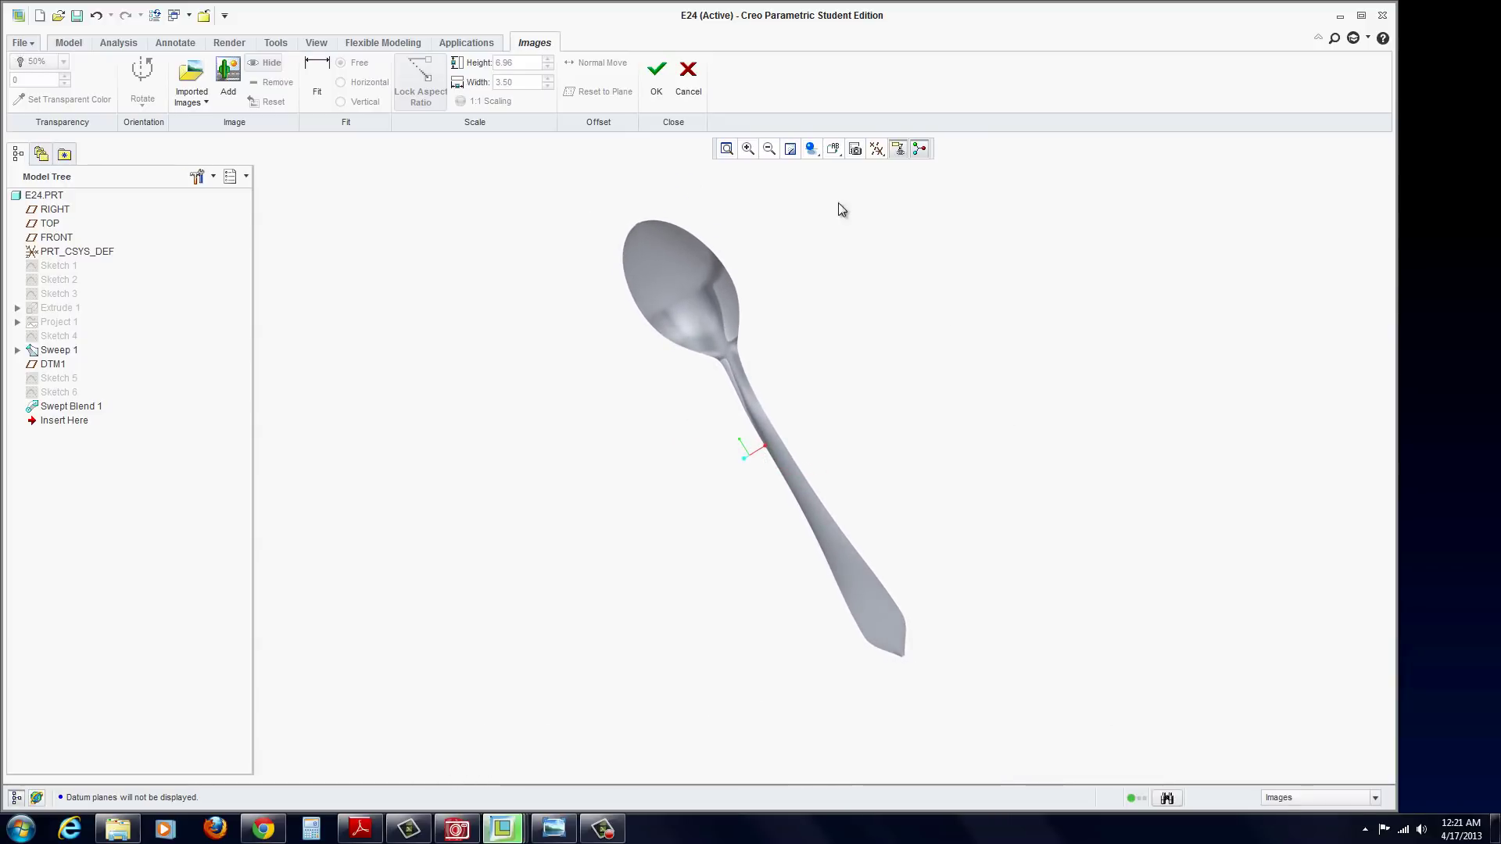